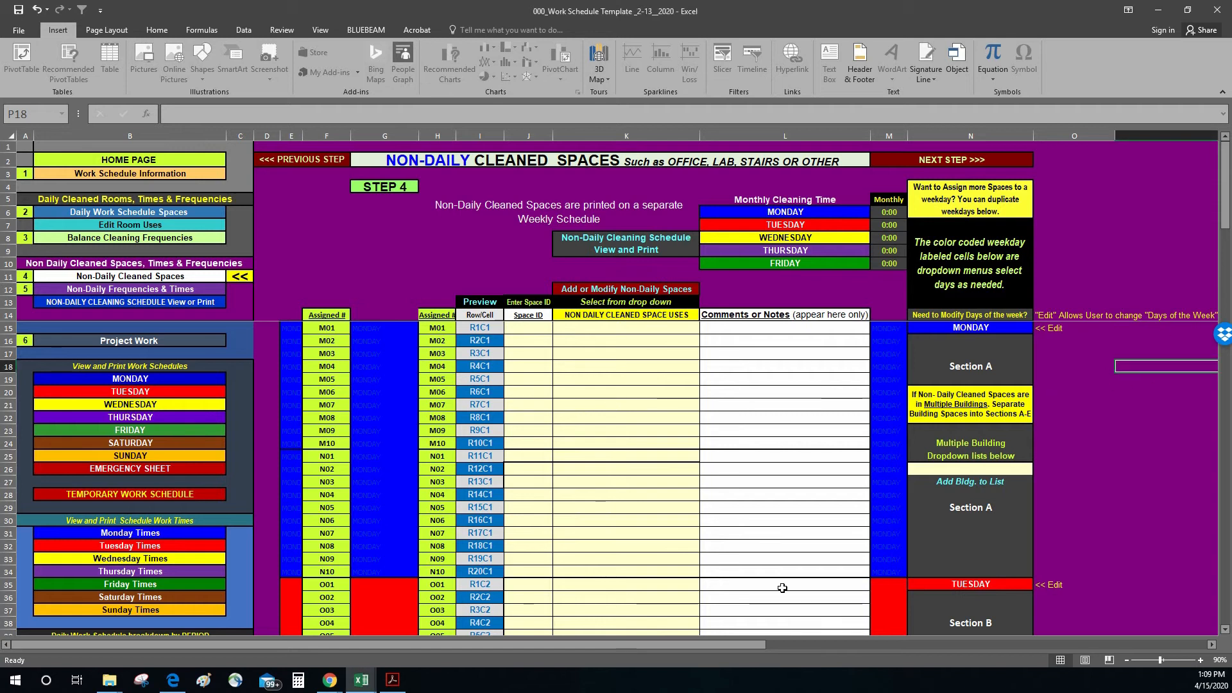
Step: Set the Section A weekday on the Non-Daily Cleaned Spaces sheet to TUESDAY
scroll(710, 606, "down", 12)
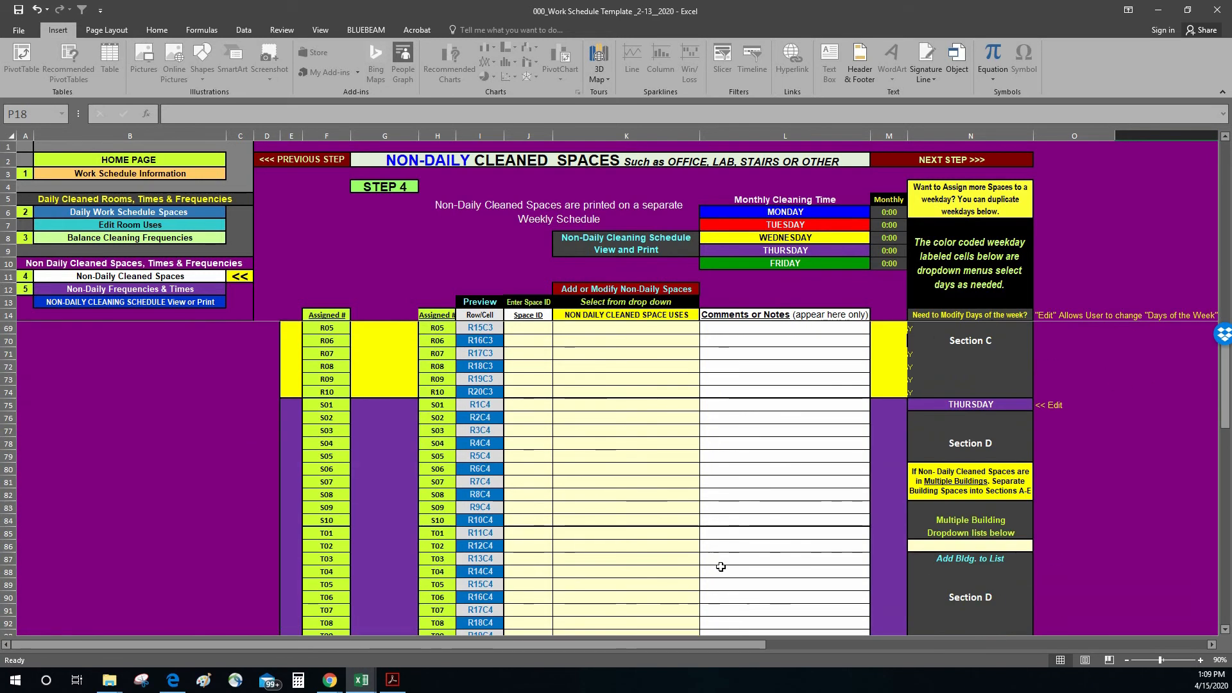
scroll(715, 564, "up", 12)
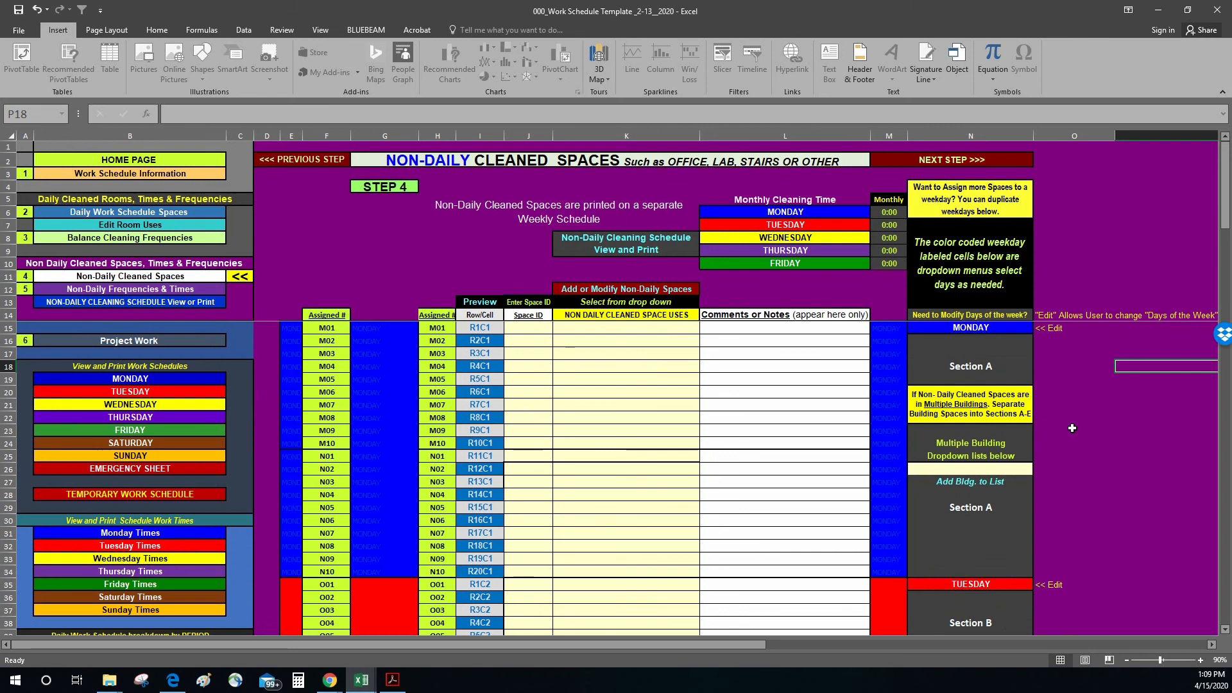
left_click(1025, 326)
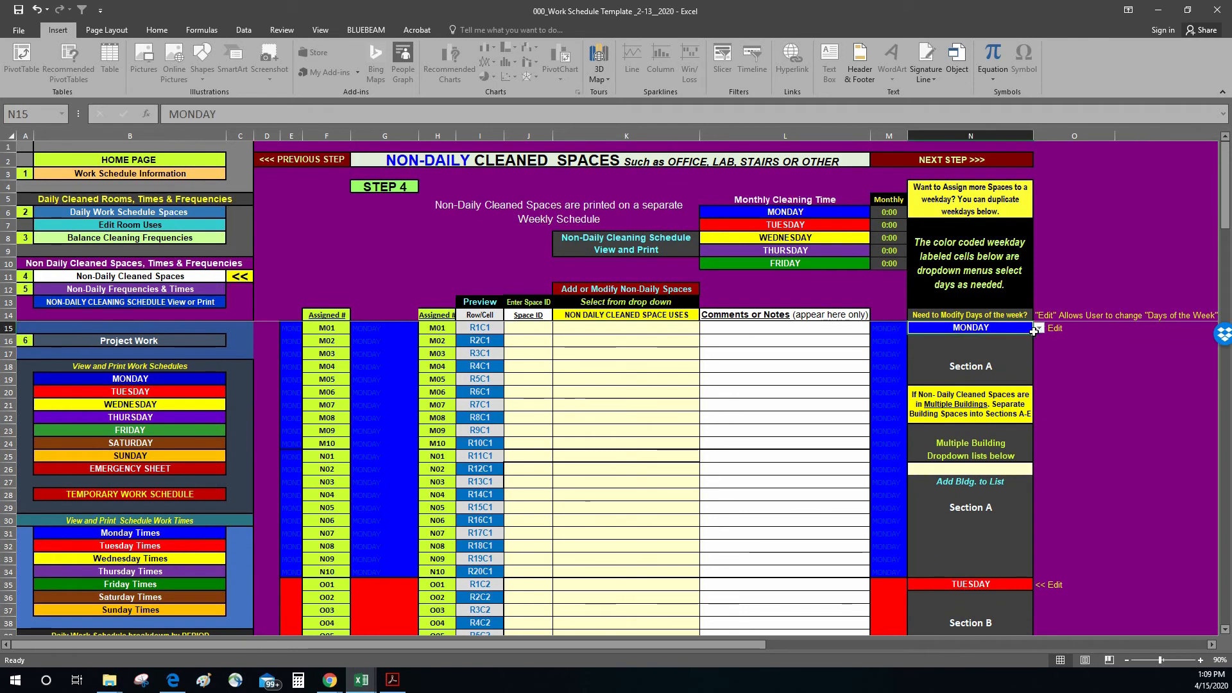
left_click(1039, 329)
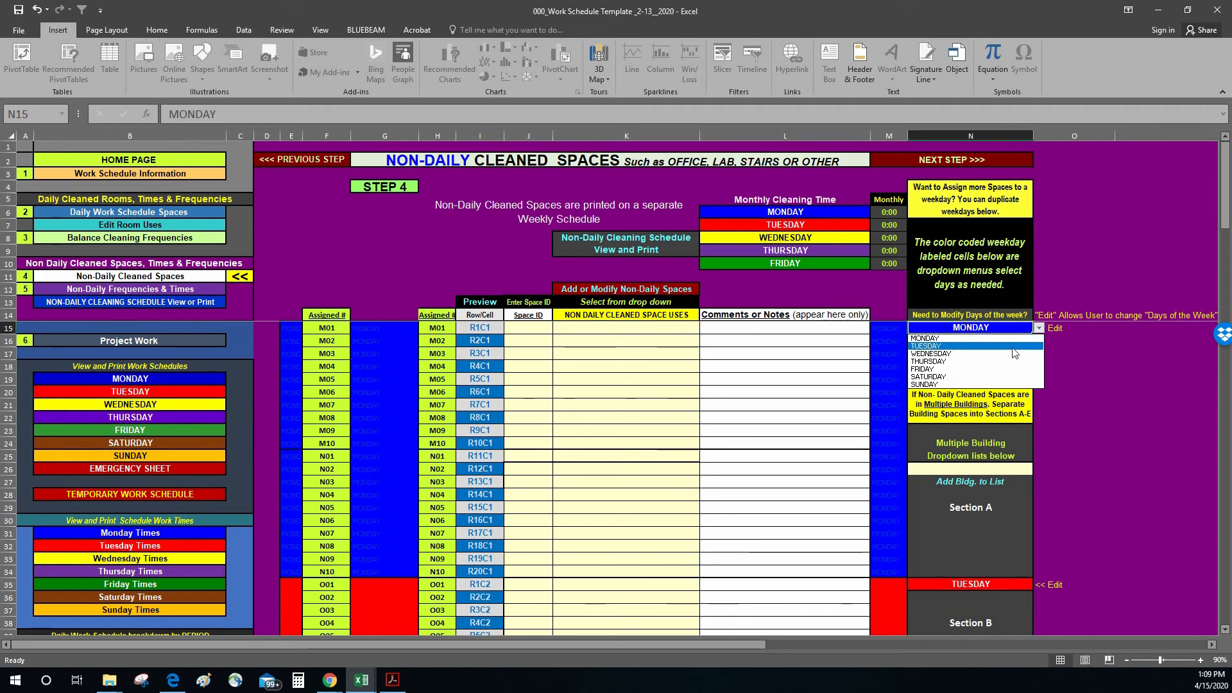
left_click(1013, 349)
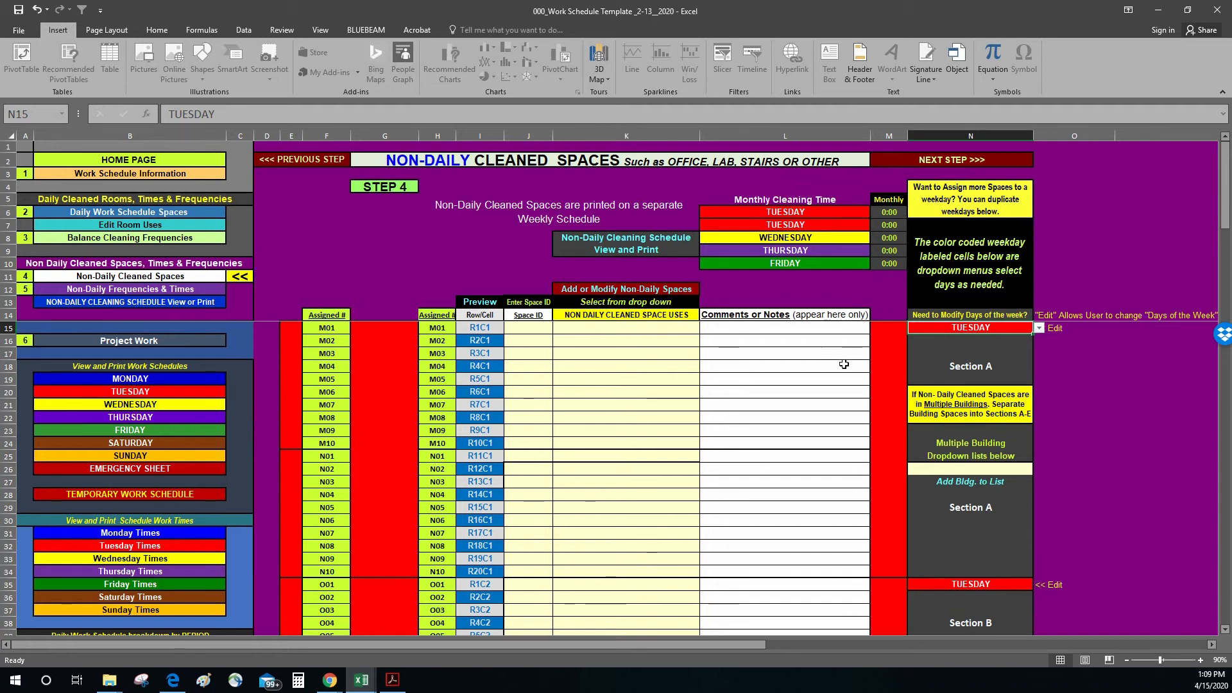
Step: Switch the Section A weekday back to MONDAY
left_click(1039, 328)
left_click(988, 337)
left_click(1070, 375)
Step: Set the Section E weekday to SATURDAY
scroll(1060, 414, "down", 20)
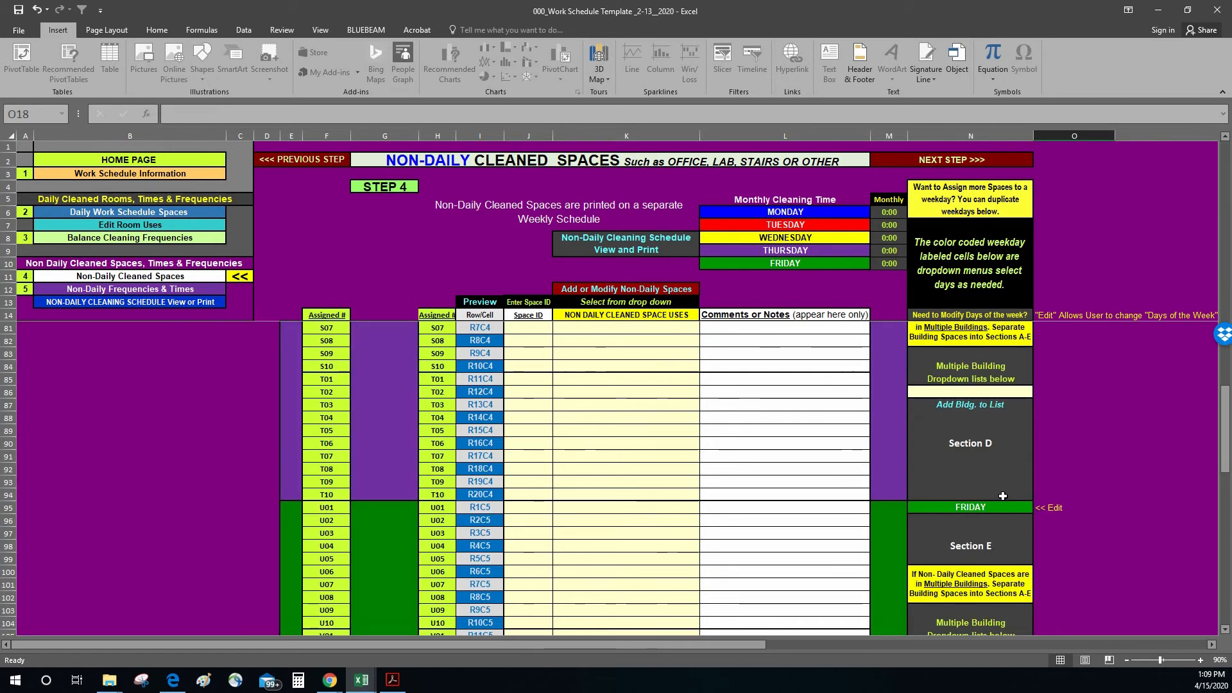
left_click(1024, 507)
left_click(1039, 509)
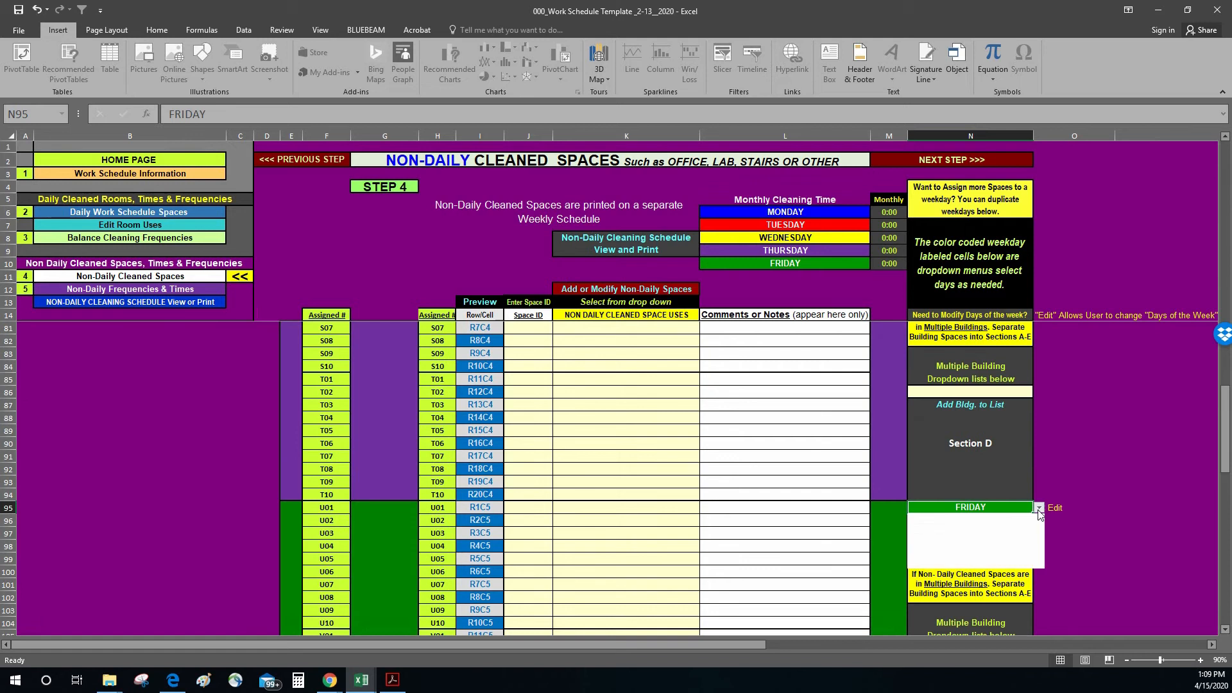
left_click(941, 556)
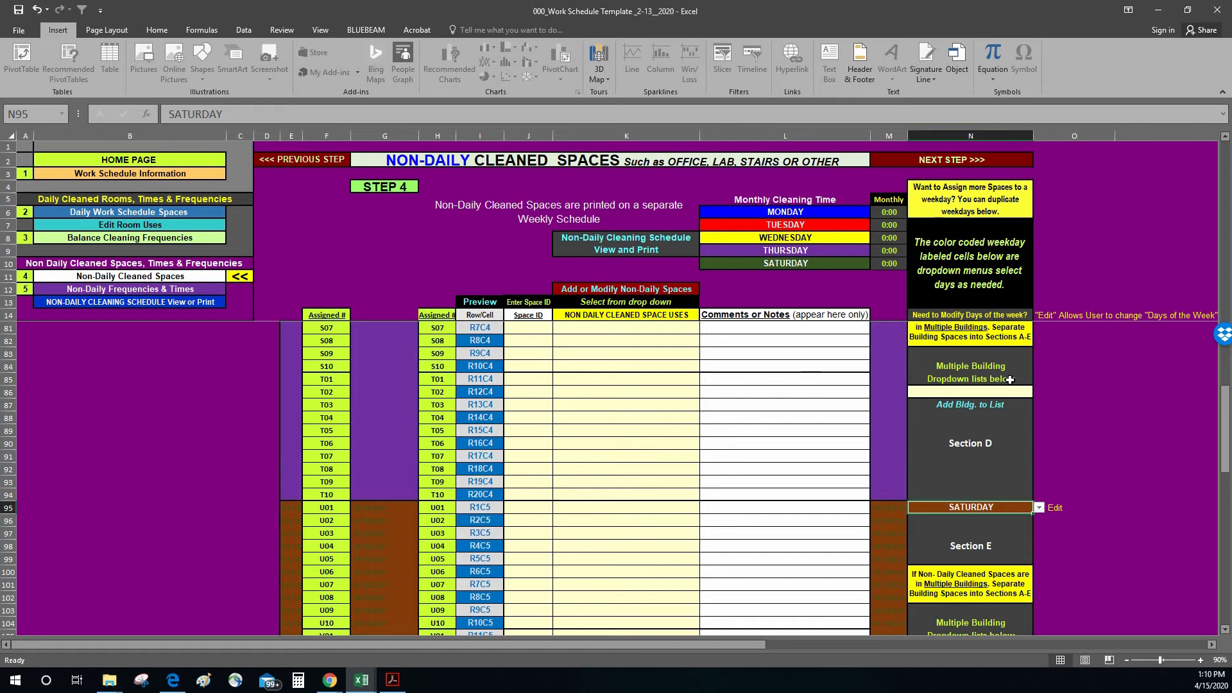
Step: Switch the Section E weekday back to FRIDAY and return to the start of the space list
left_click(1039, 507)
left_click(942, 546)
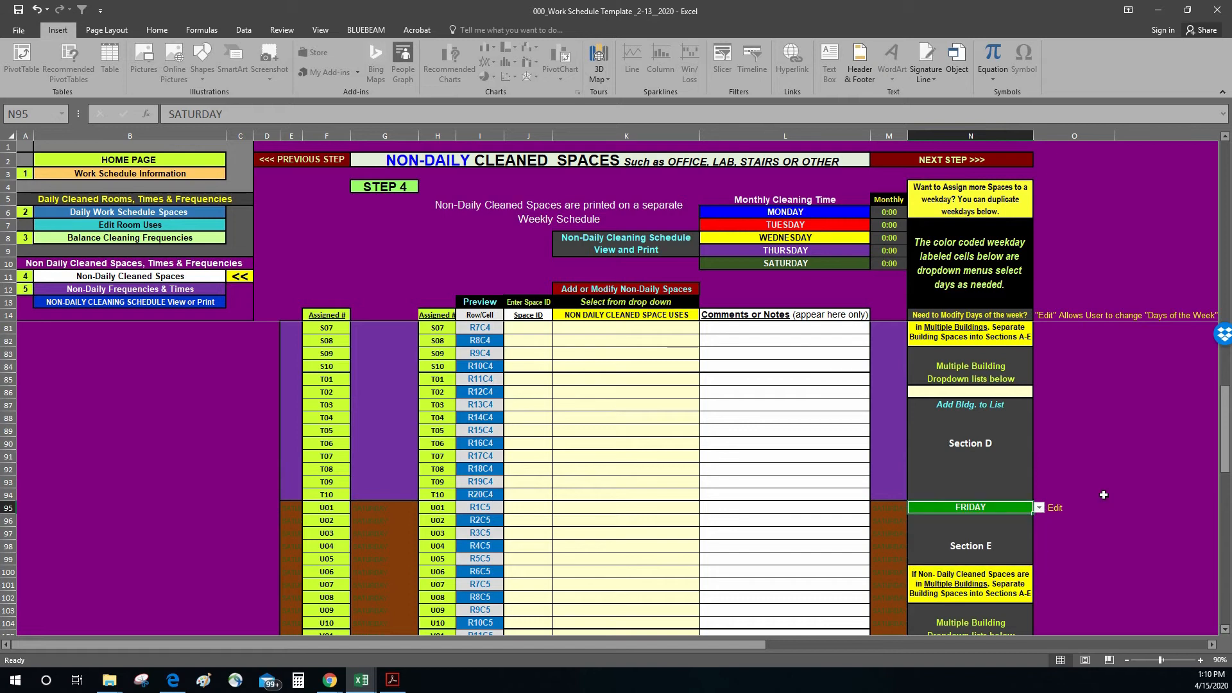
scroll(642, 424, "up", 13)
scroll(610, 420, "up", 9)
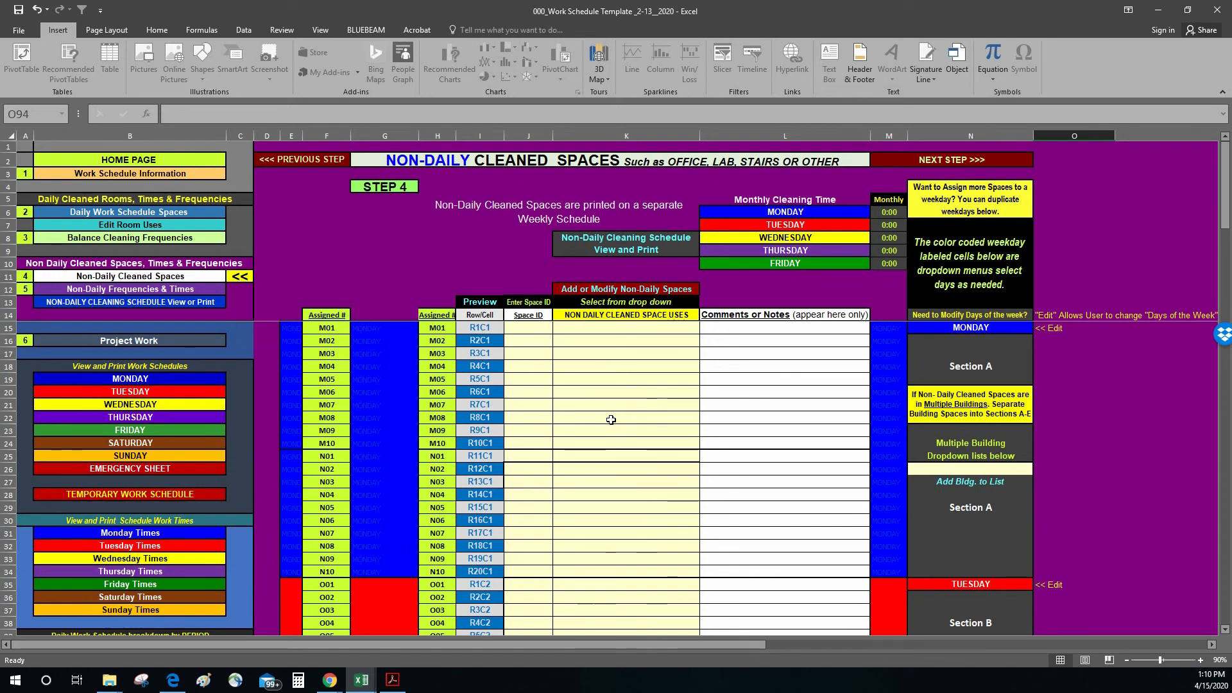
left_click(1154, 440)
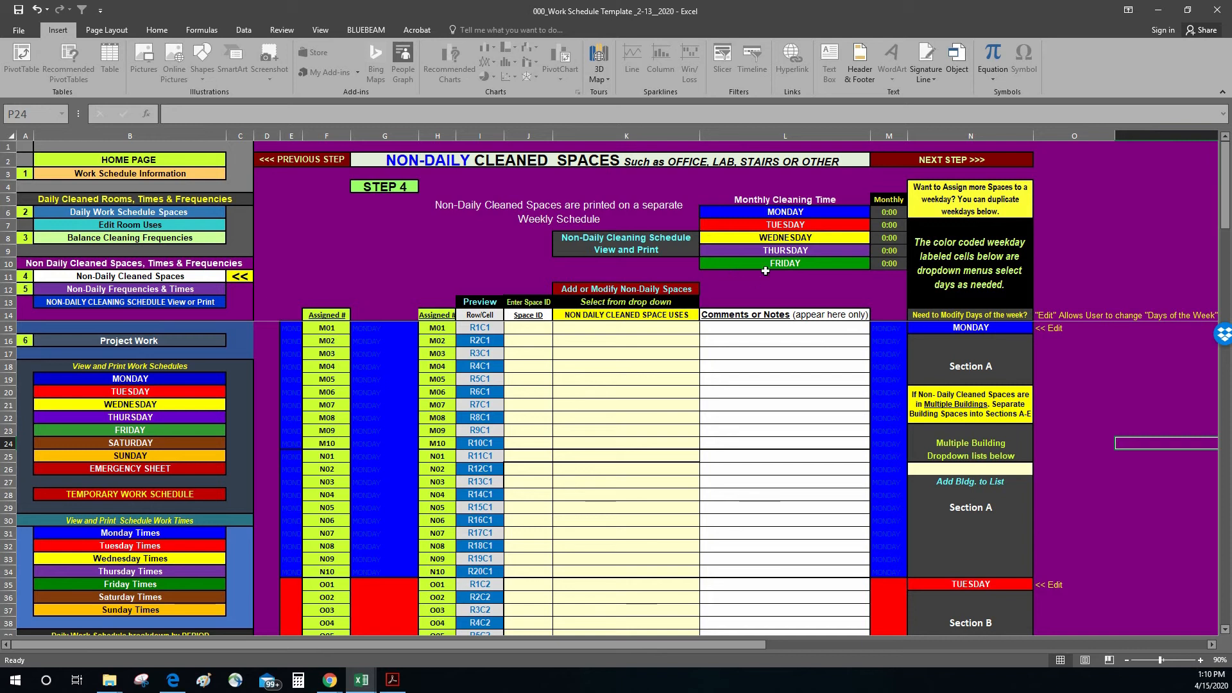
Step: Open the Add or Modify Non-Daily Spaces list and look through its Lab & Office Types
left_click(609, 290)
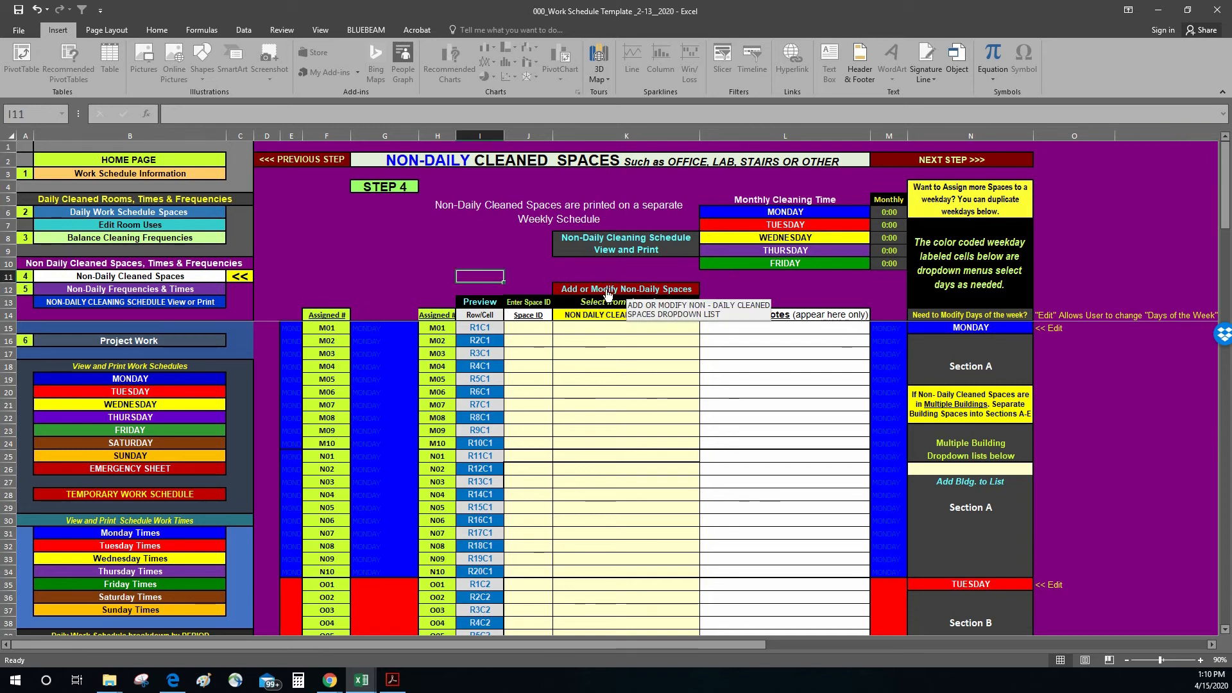
left_click(681, 293)
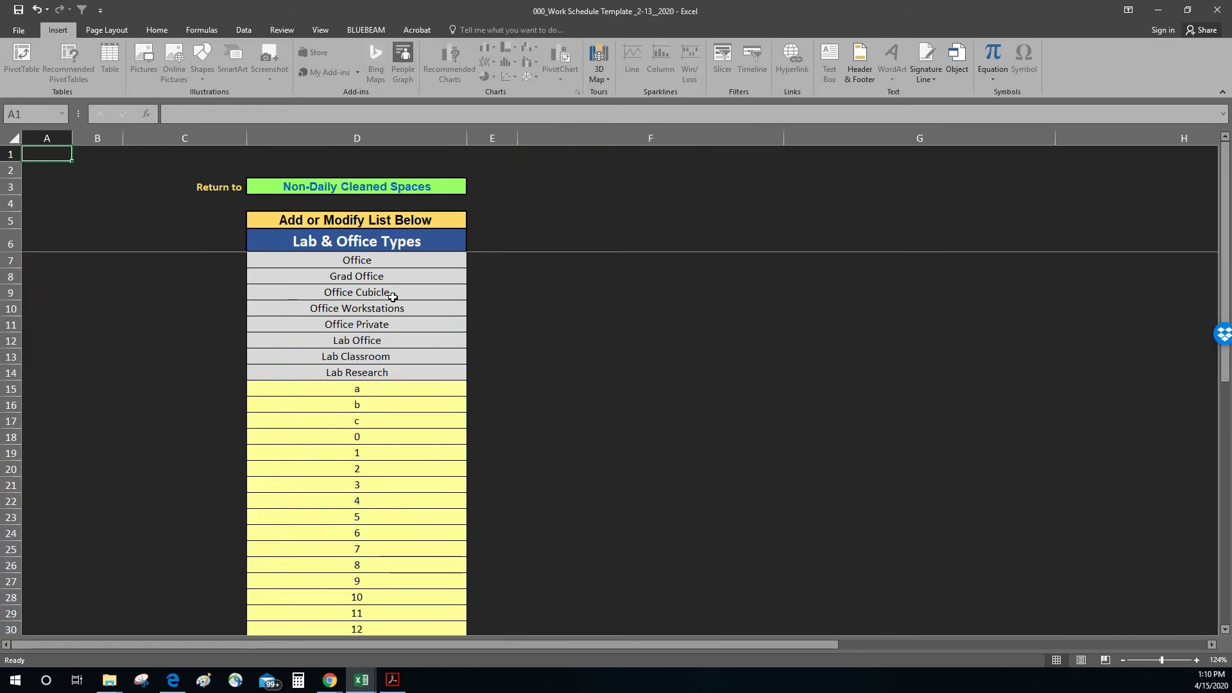
scroll(393, 445, "down", 3)
scroll(394, 442, "up", 2)
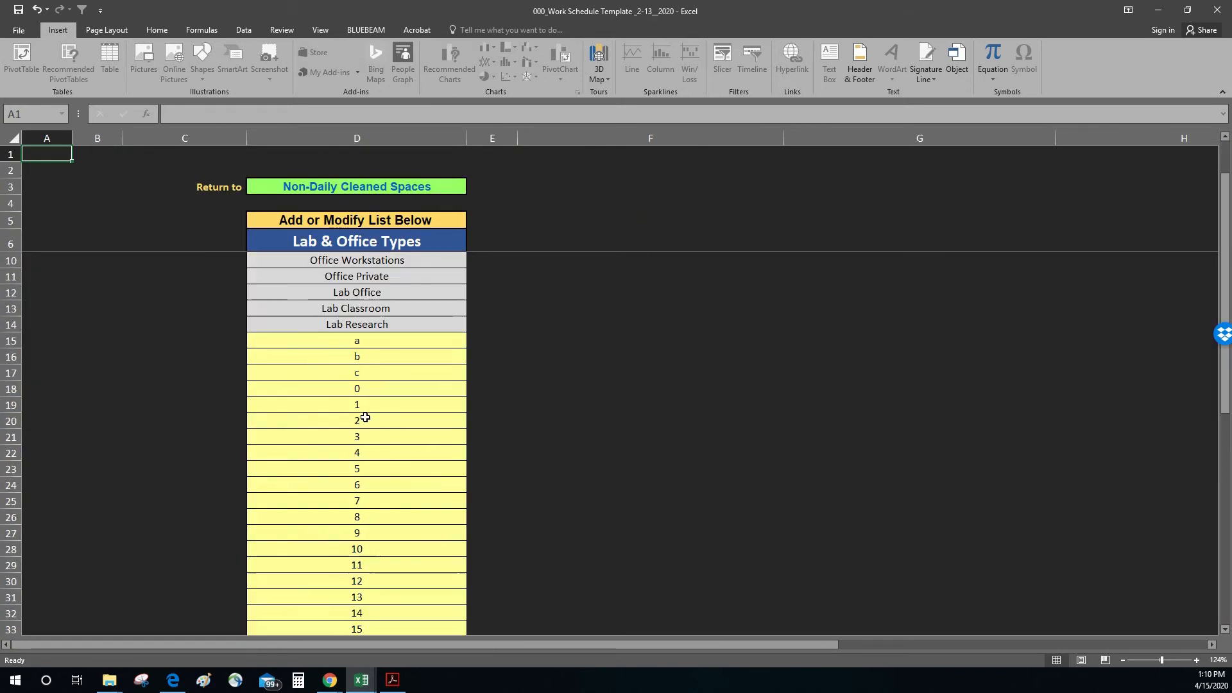
Step: Return to Non-Daily Cleaned Spaces and view the space use options offered for row M01 without choosing one
left_click(393, 186)
left_click(650, 330)
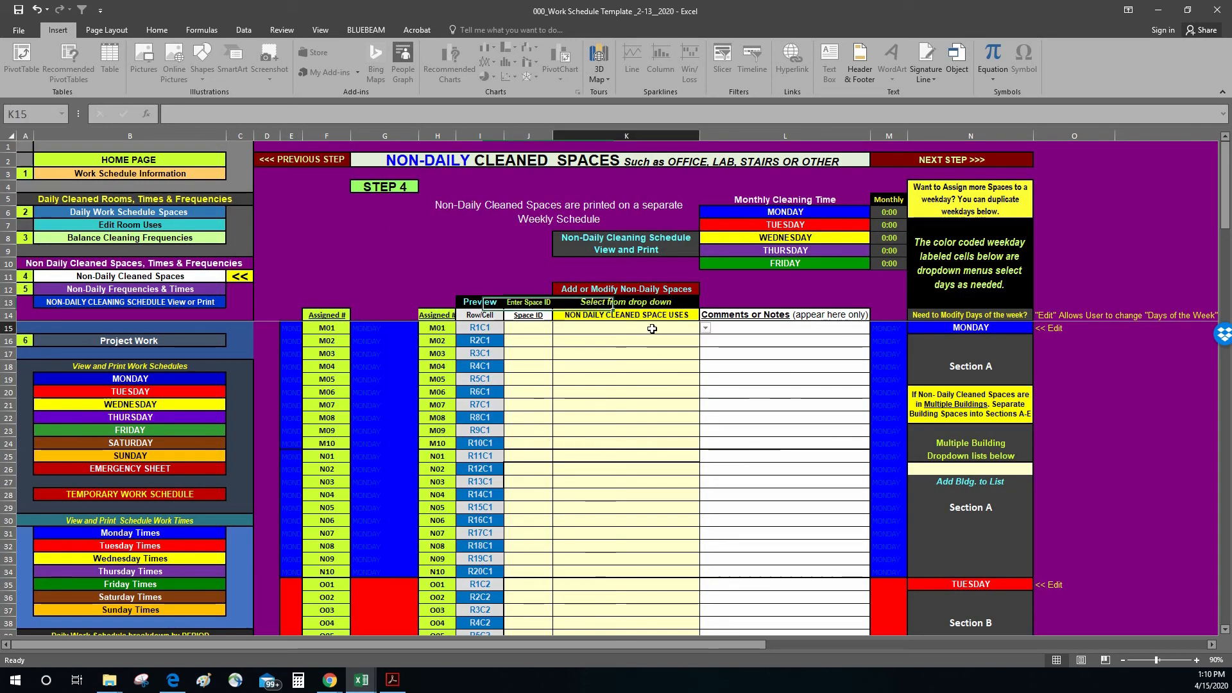
left_click(706, 328)
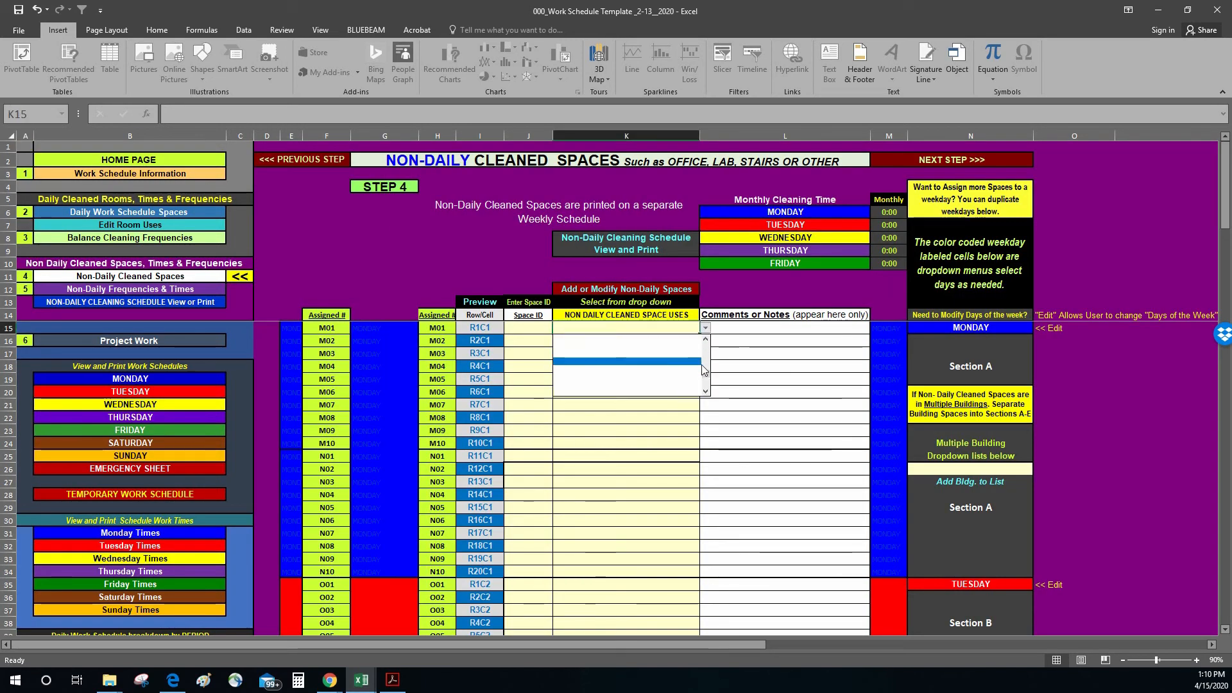
left_click_drag(708, 376, 705, 342)
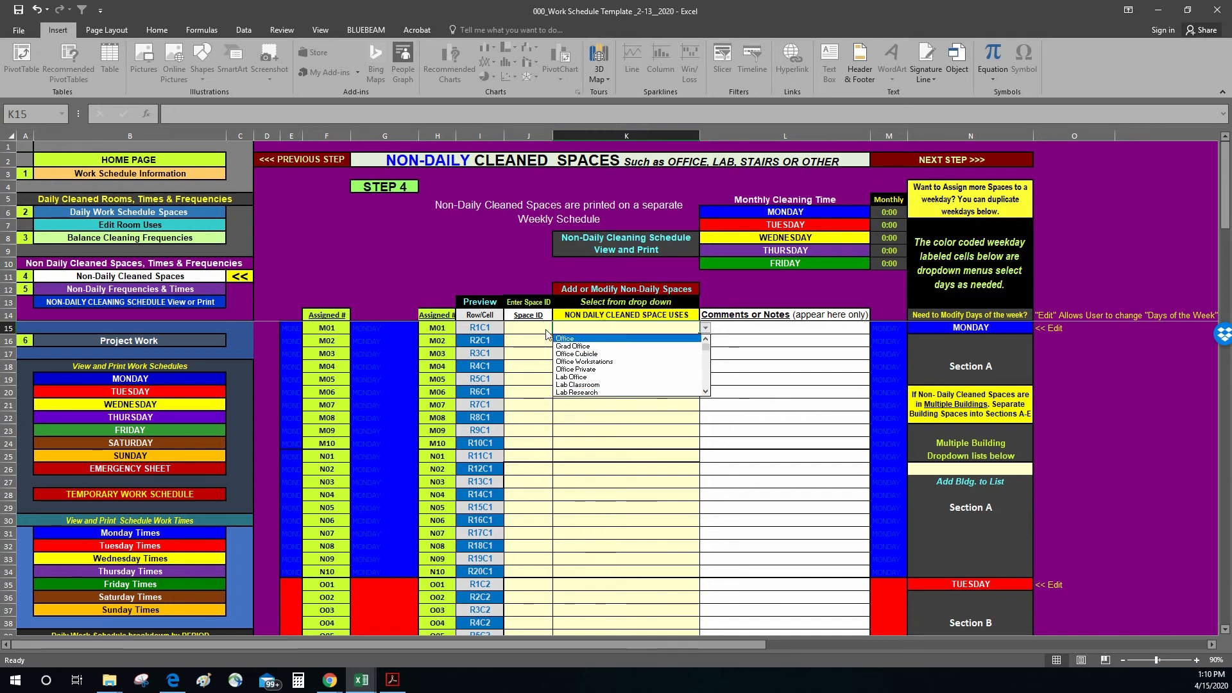
key("Escape")
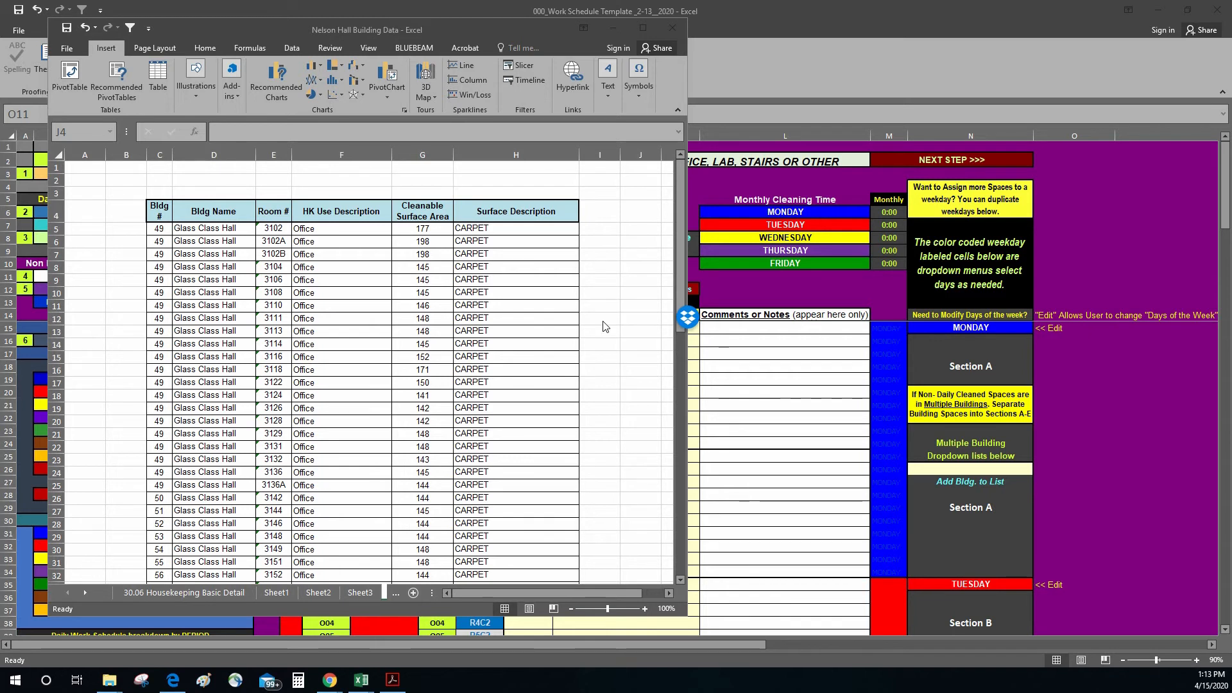
Step: Delete the Bldg # and Bldg Name columns from the room list in the Nelson Hall Building Data workbook
scroll(600, 359, "down", 10)
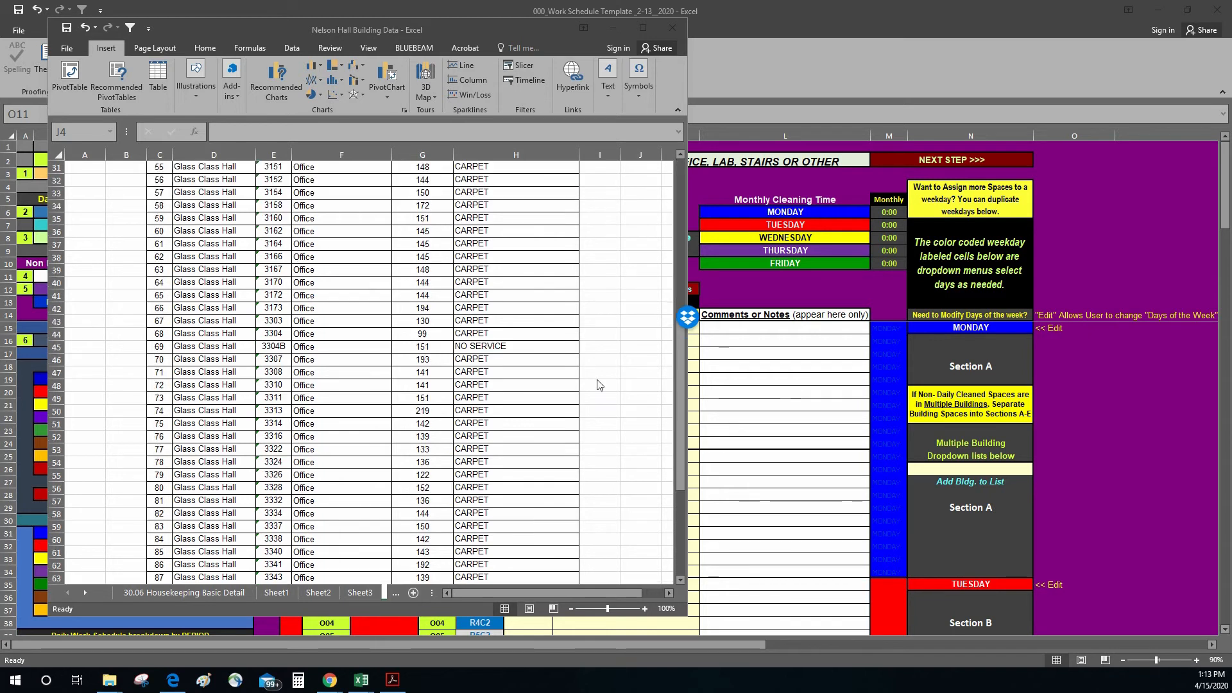
scroll(258, 390, "up", 10)
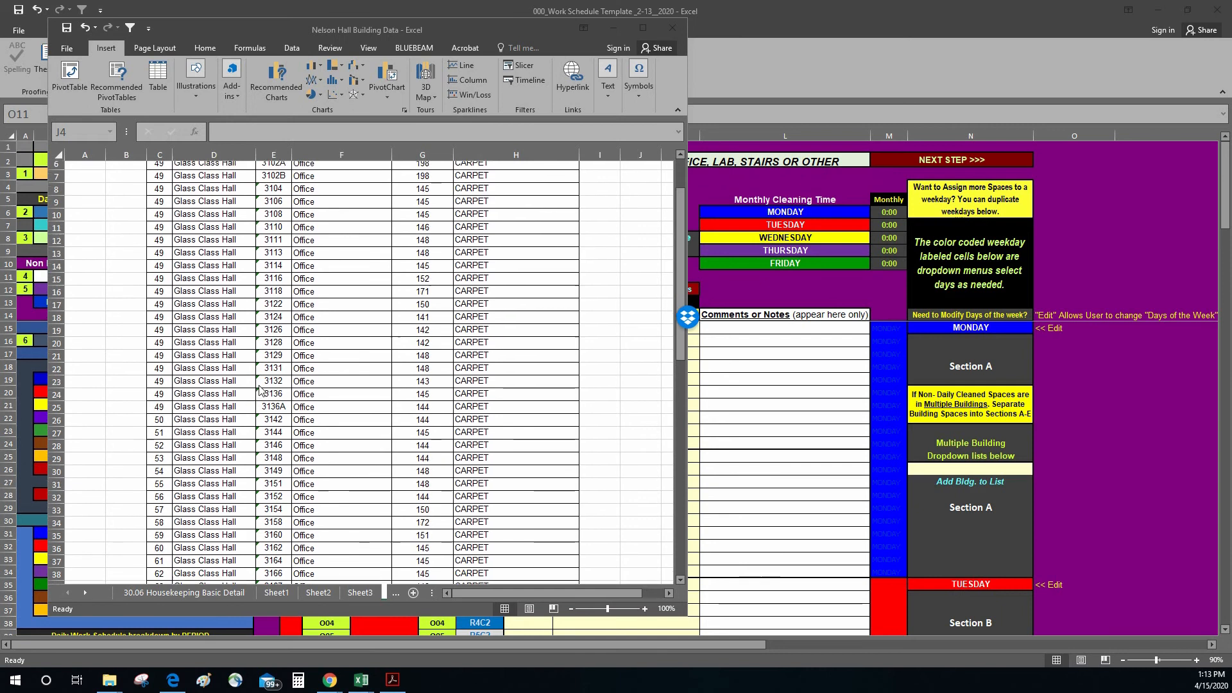
scroll(306, 369, "down", 5)
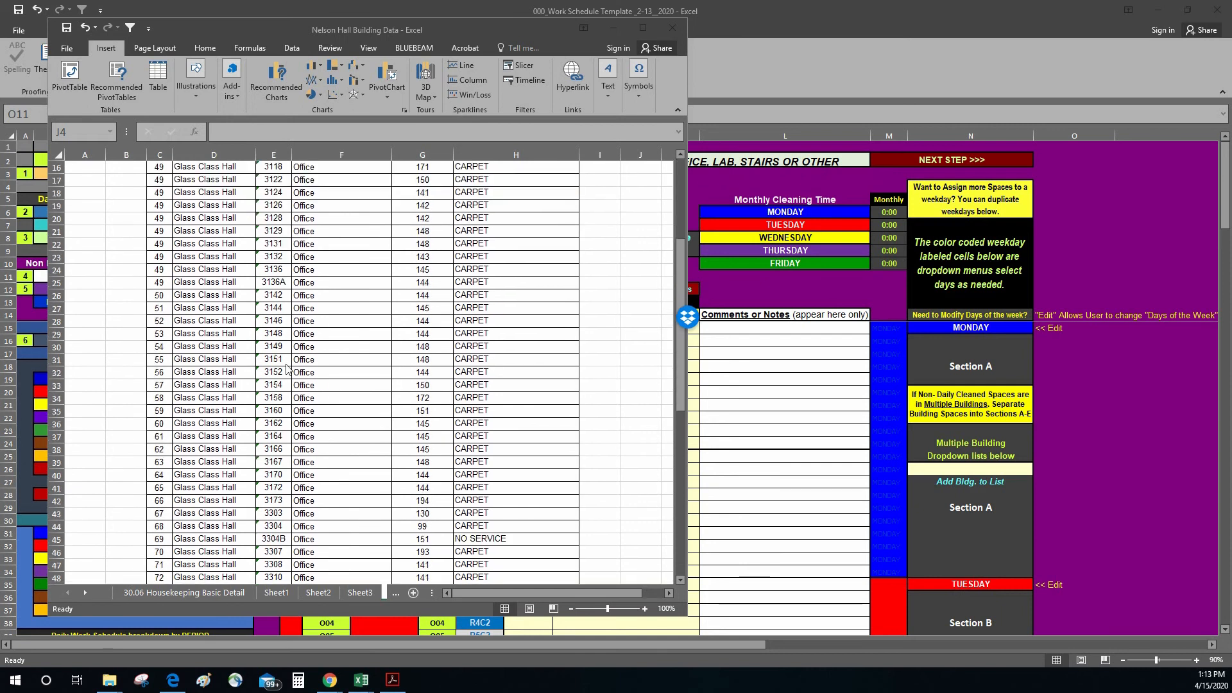
scroll(449, 369, "up", 5)
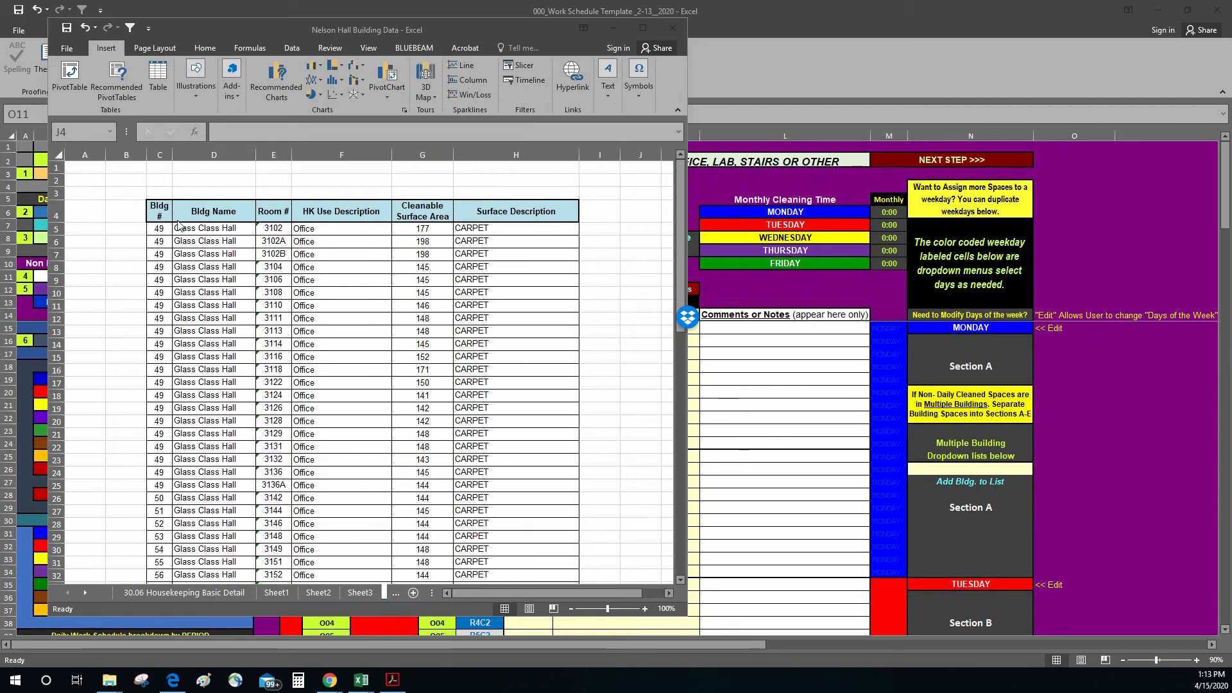
left_click(164, 156)
right_click(164, 156)
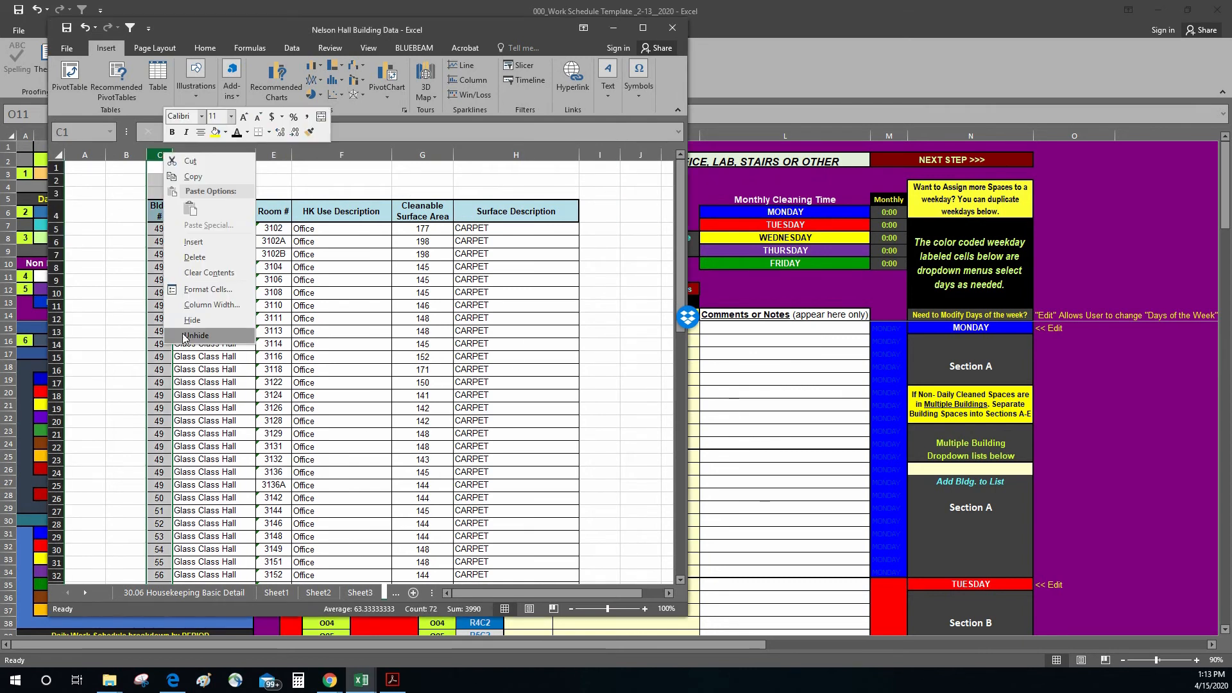
left_click(356, 172)
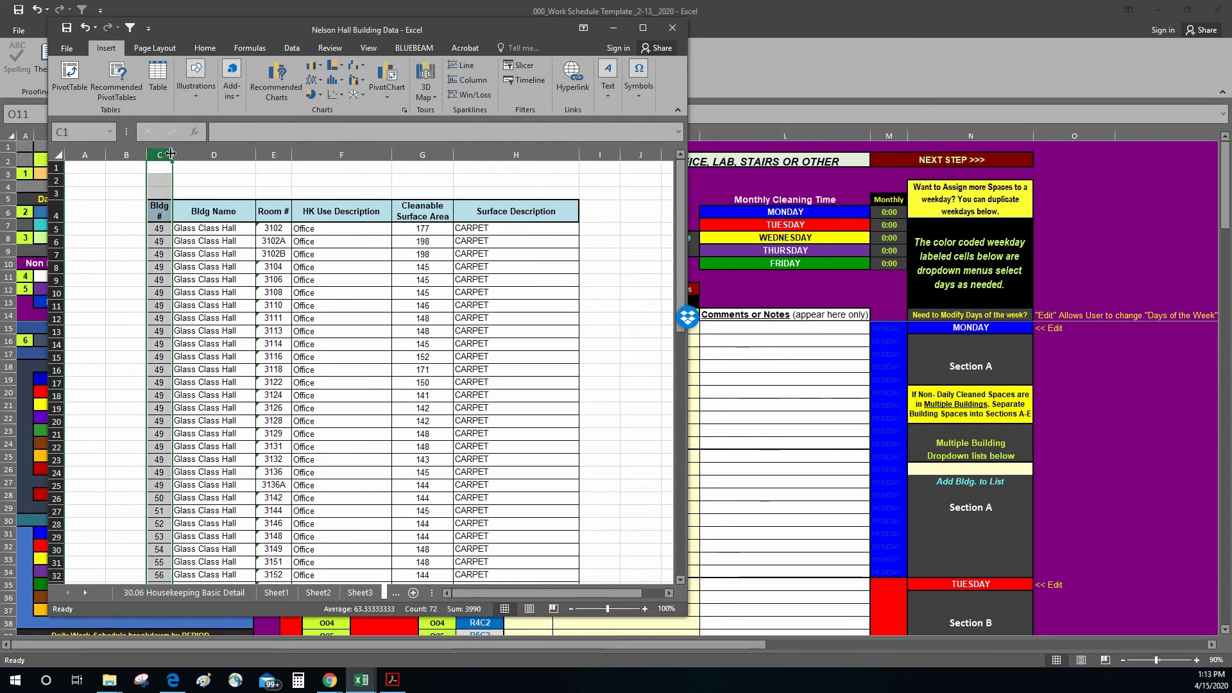
left_click_drag(165, 153, 217, 150)
right_click(212, 177)
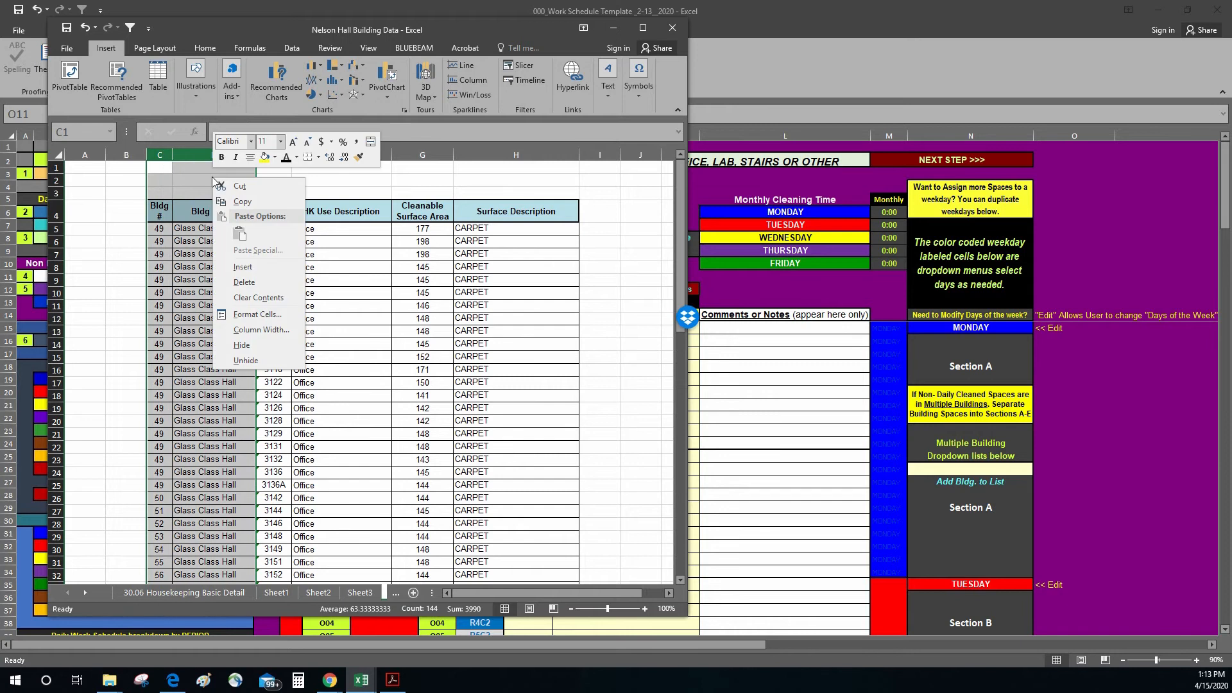
left_click(243, 282)
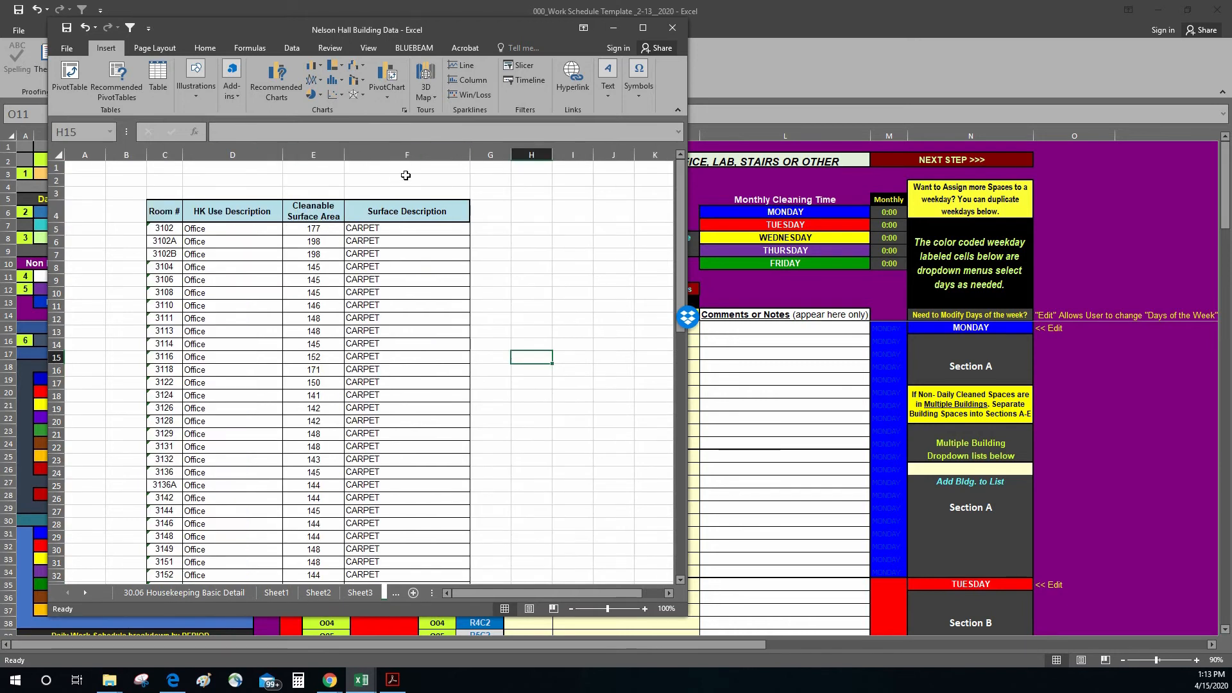
Step: Narrow the Surface Description column and make header row 4 taller so its wrapped heading fits
left_click_drag(471, 155, 392, 155)
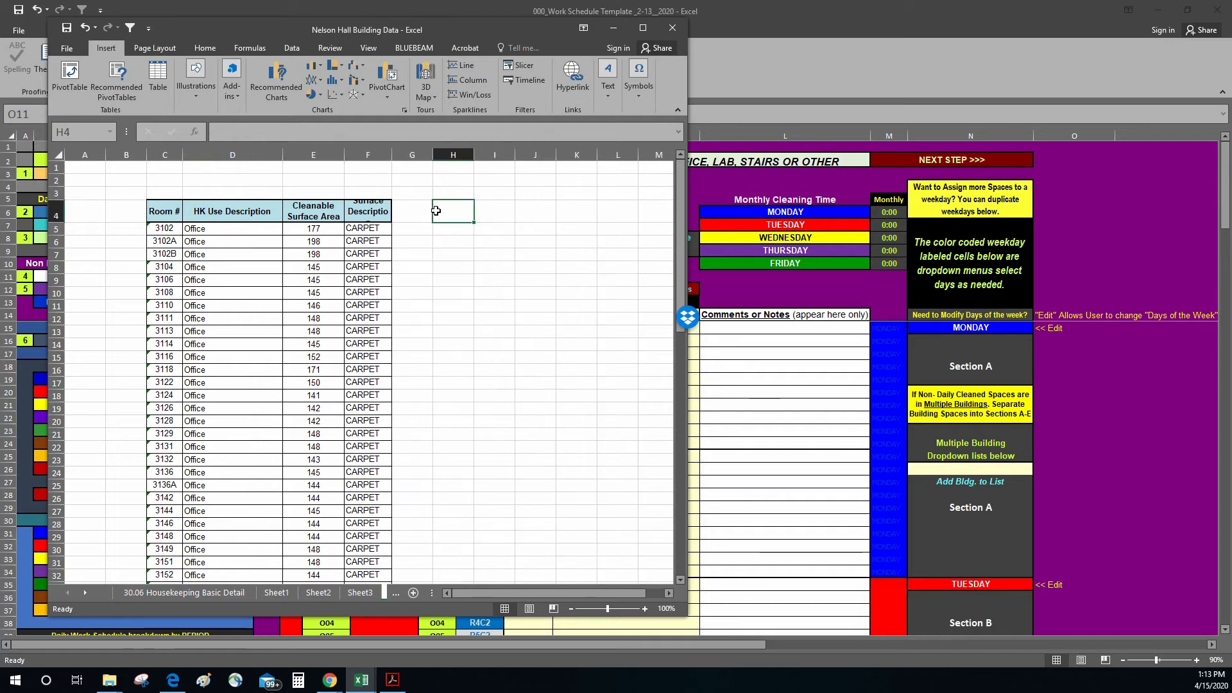
left_click(368, 211)
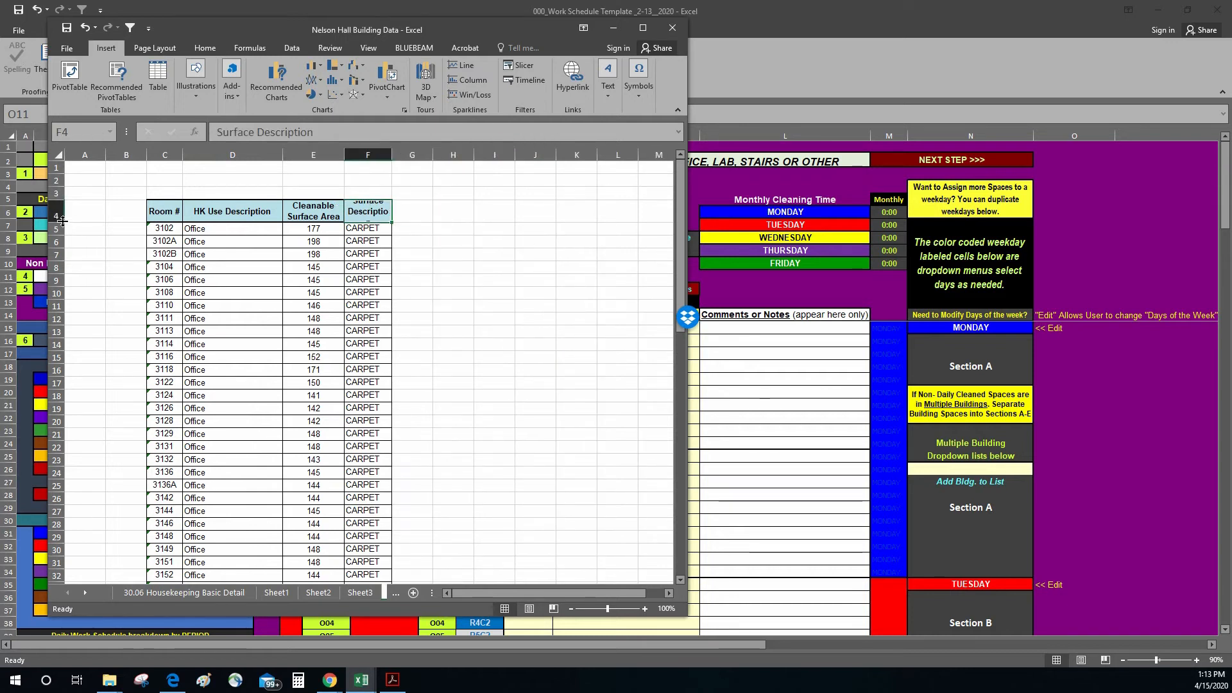
left_click_drag(62, 220, 62, 239)
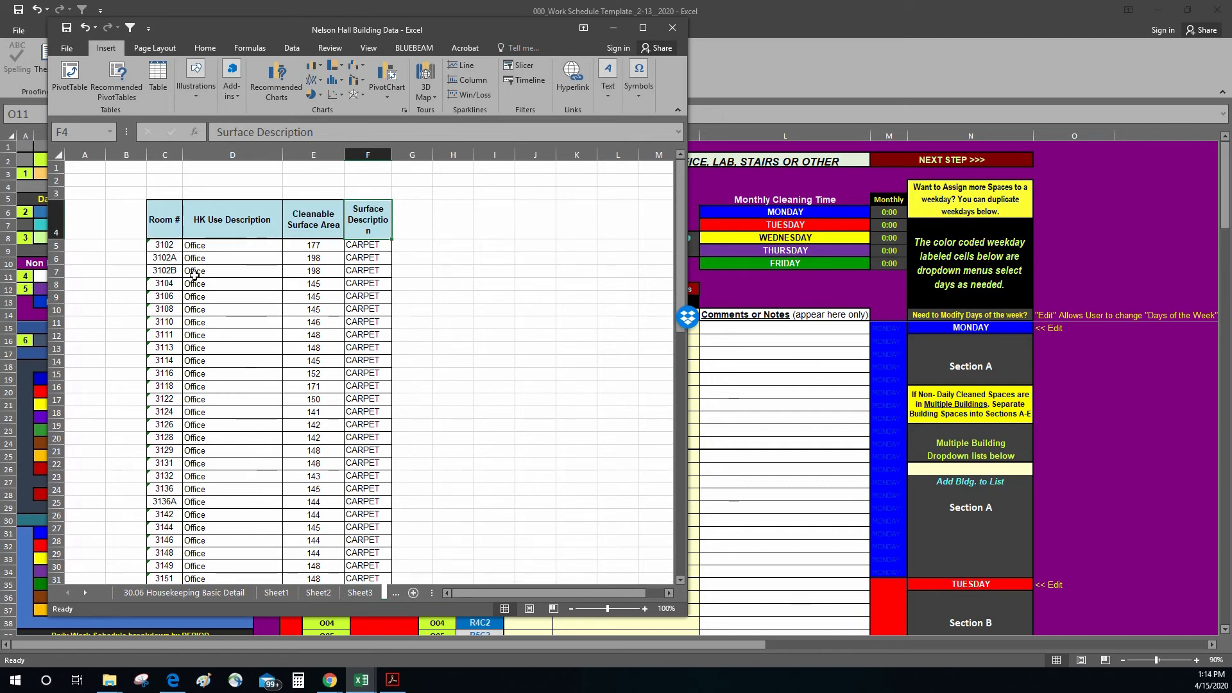
scroll(334, 384, "down", 4)
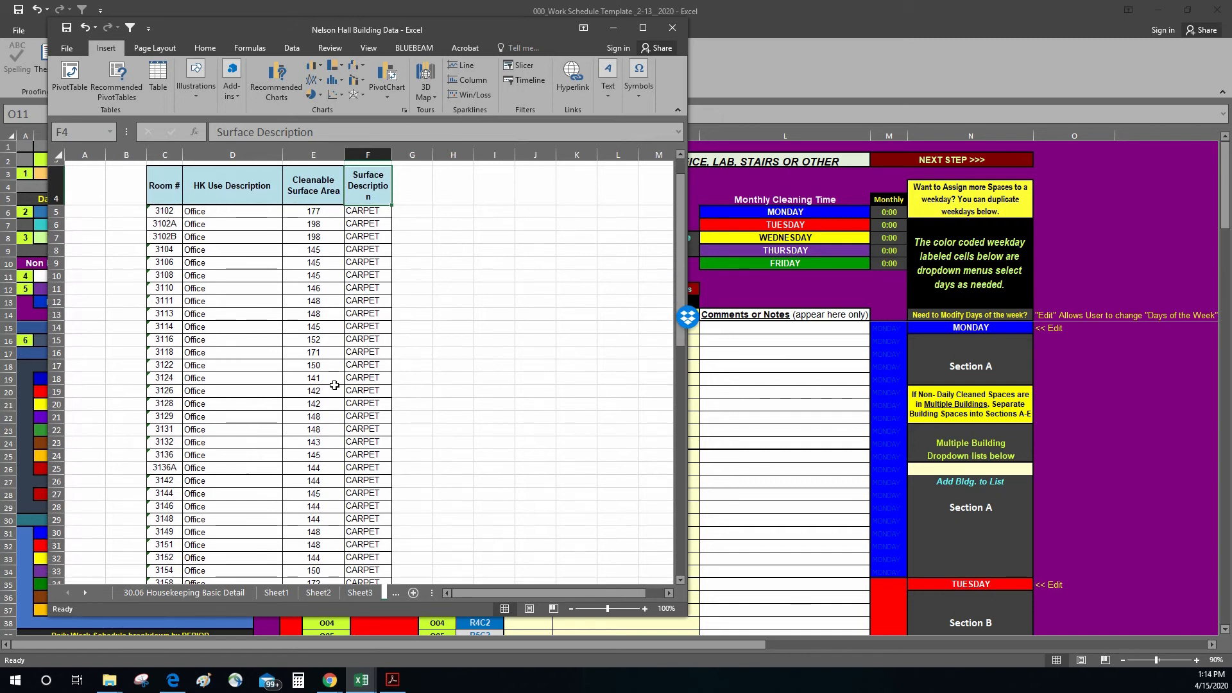
scroll(295, 468, "up", 4)
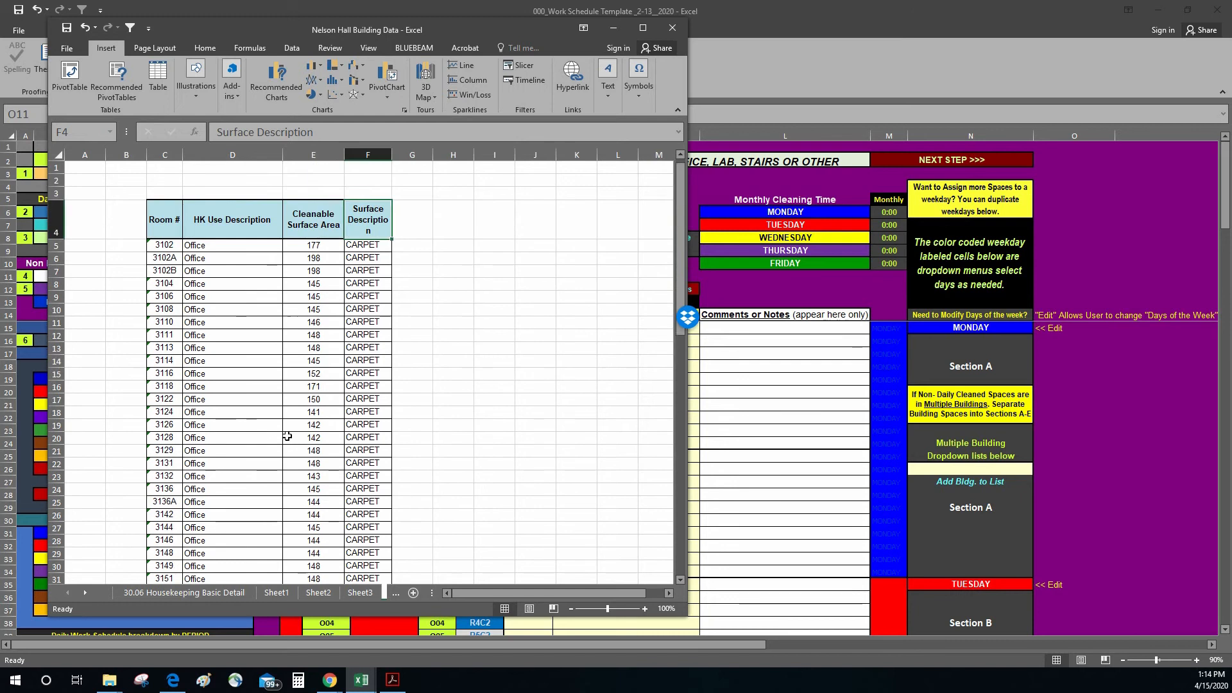
left_click(530, 332)
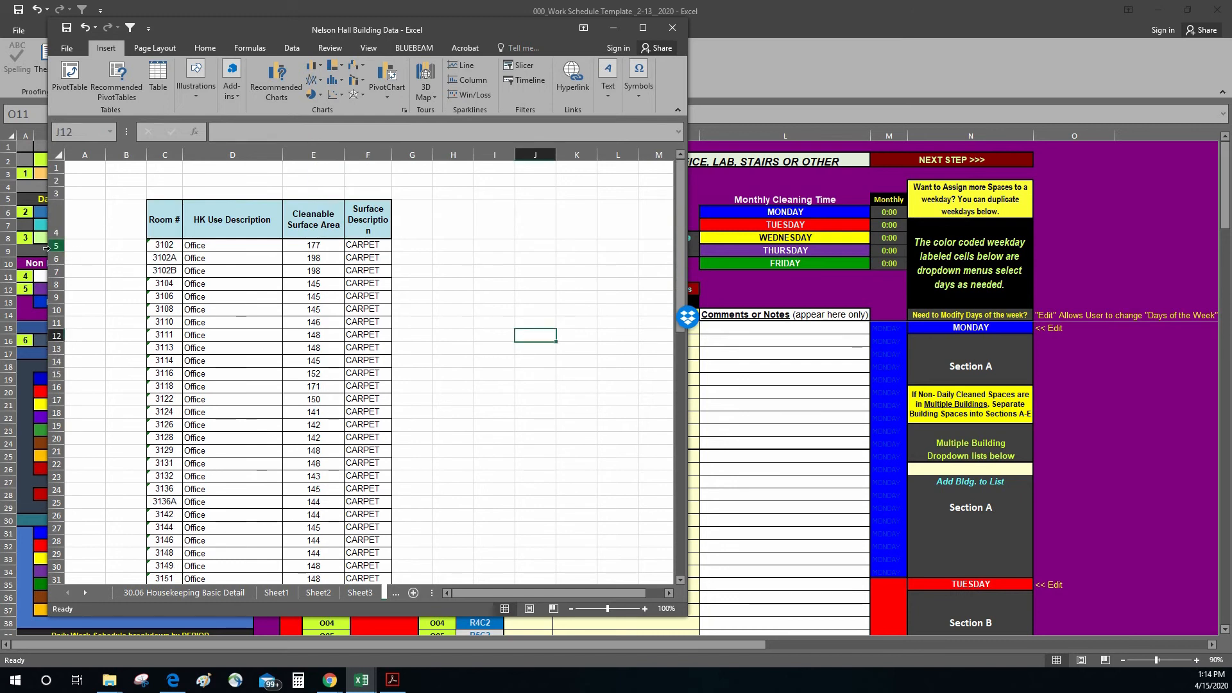
Step: Maximize the building data workbook and freeze the panes above row 5 so the headings stay in view
left_click(57, 245)
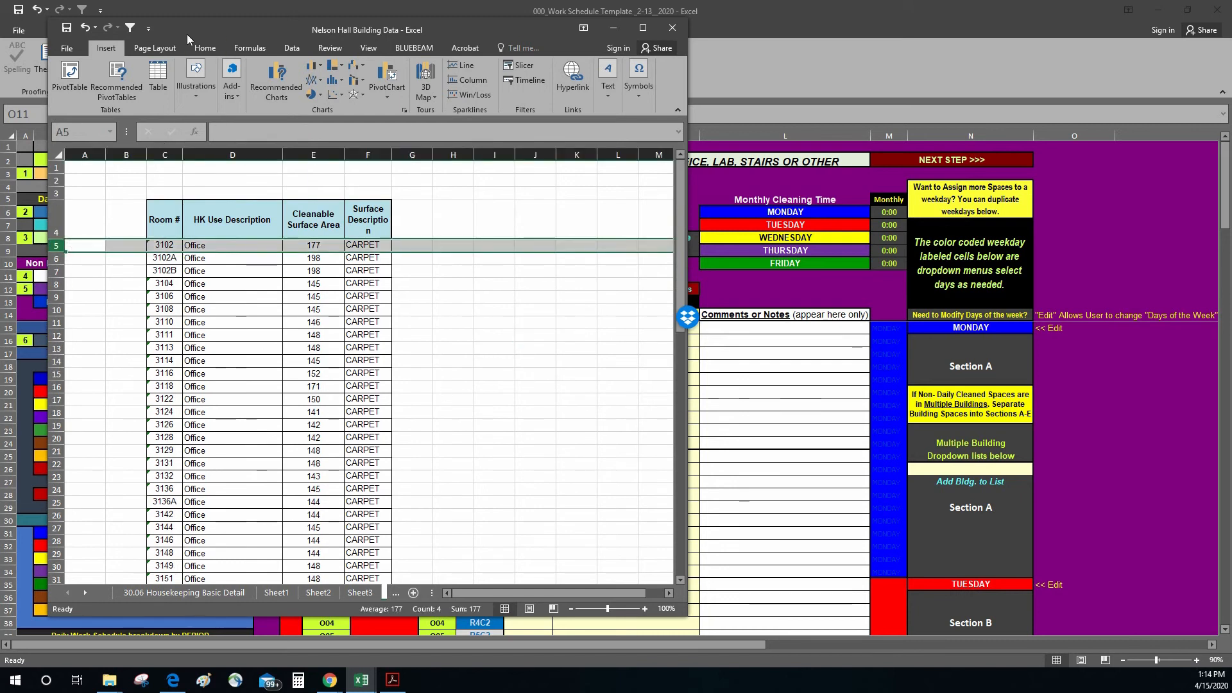
left_click(368, 47)
left_click(642, 28)
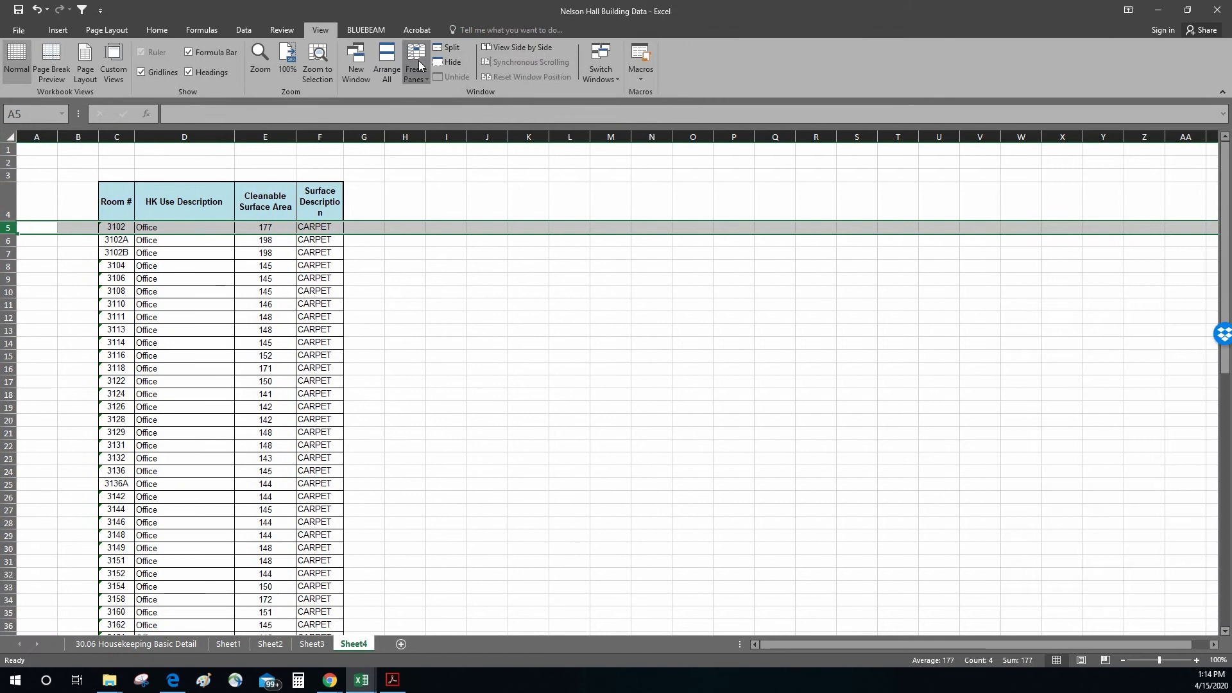
left_click(418, 60)
left_click(452, 93)
scroll(379, 320, "down", 1)
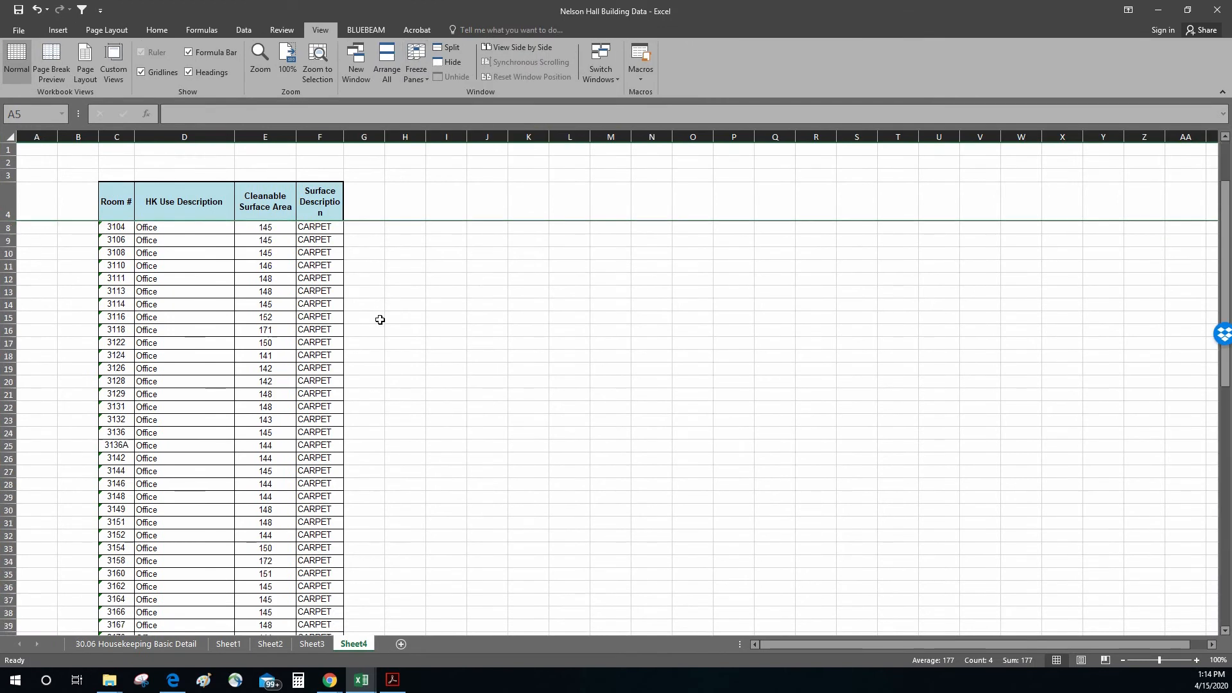
Step: Delete the empty column B in front of the Room # column
scroll(380, 319, "up", 1)
scroll(382, 333, "down", 8)
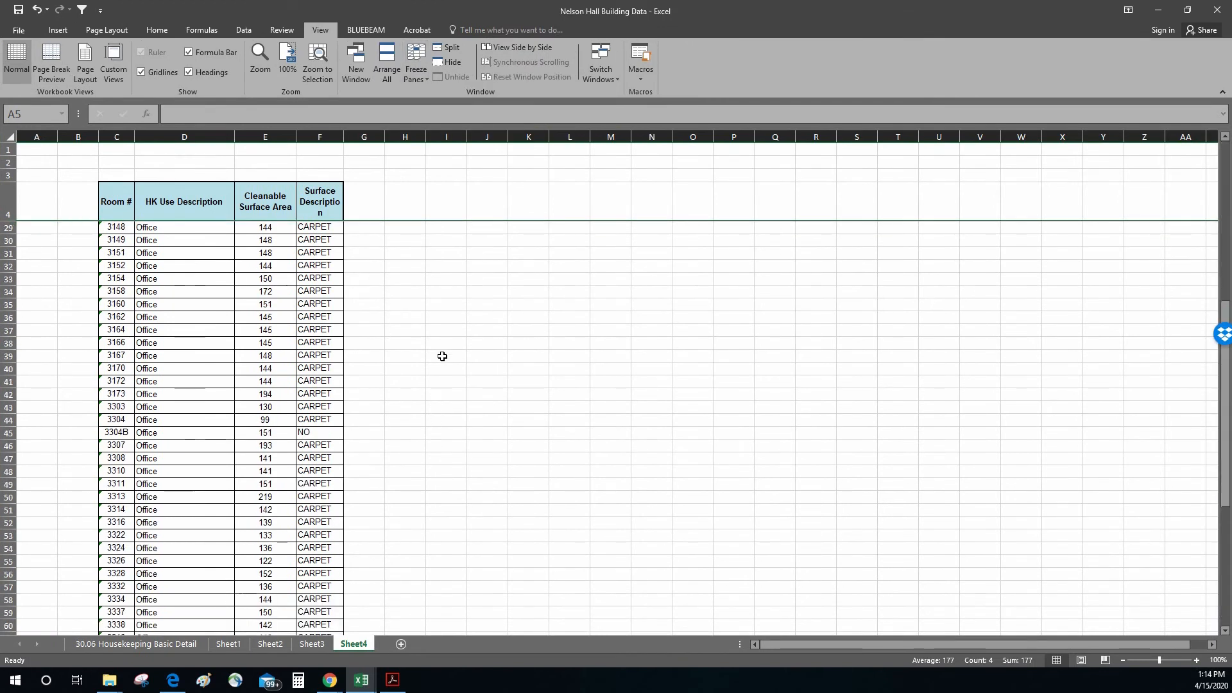
scroll(442, 351, "up", 8)
left_click(703, 333)
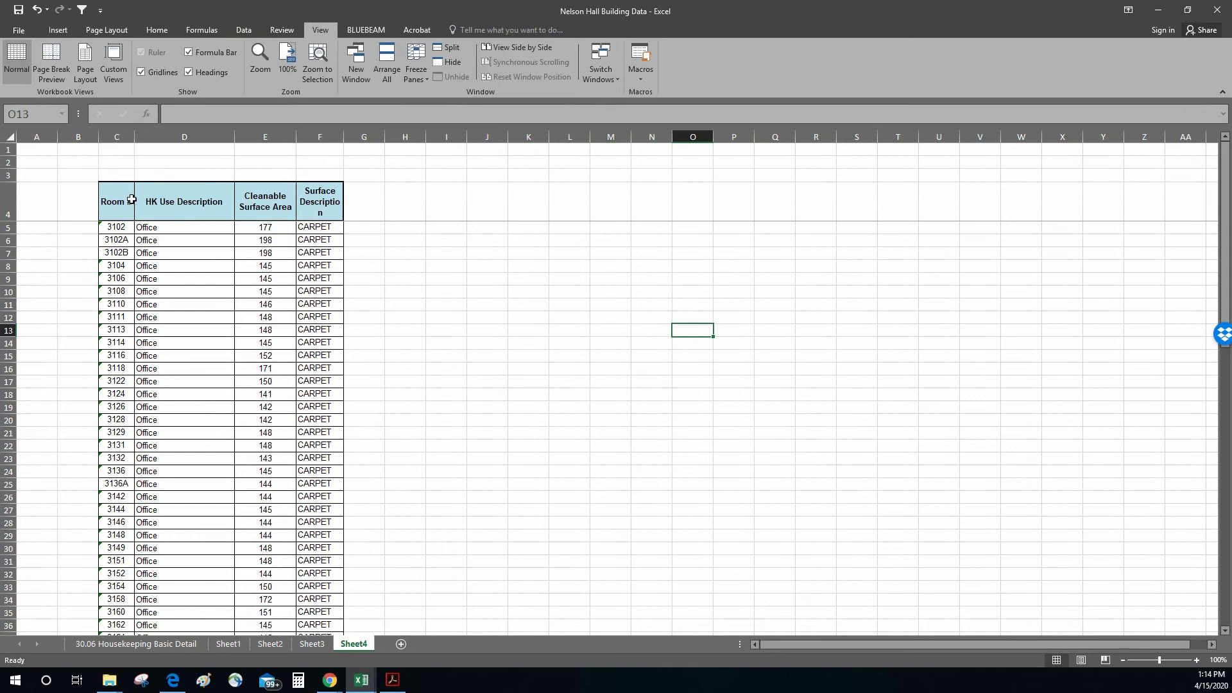
right_click(83, 137)
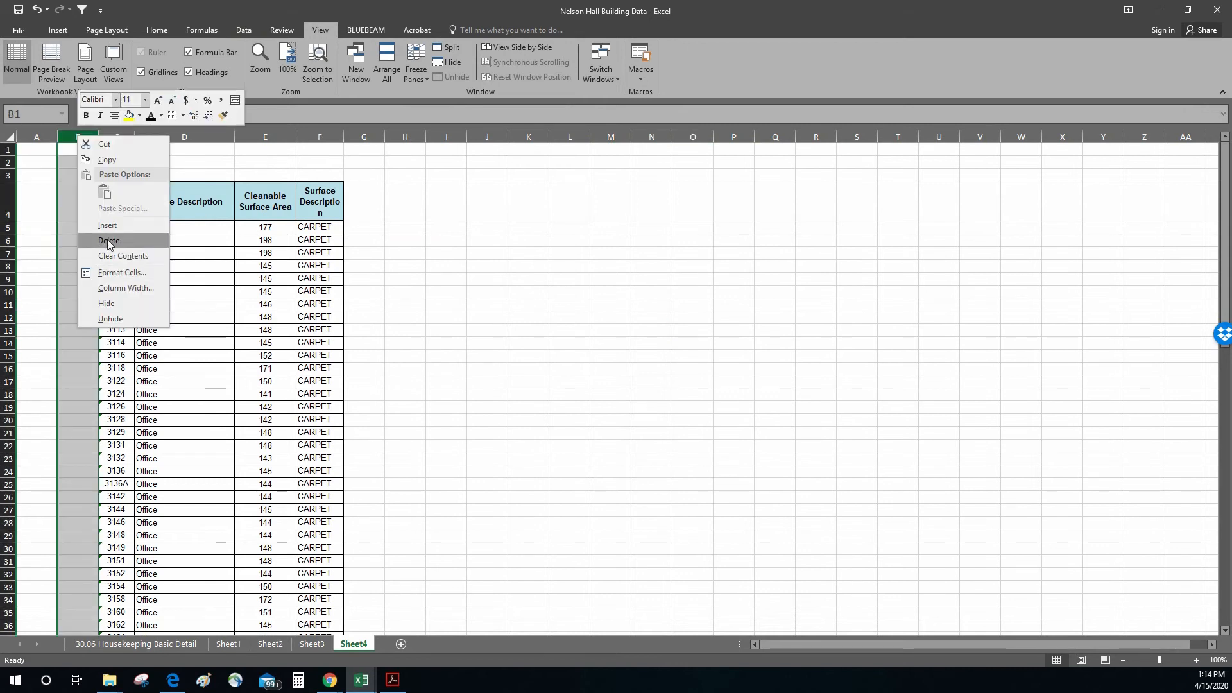
left_click(105, 242)
left_click(440, 268)
left_click(413, 250)
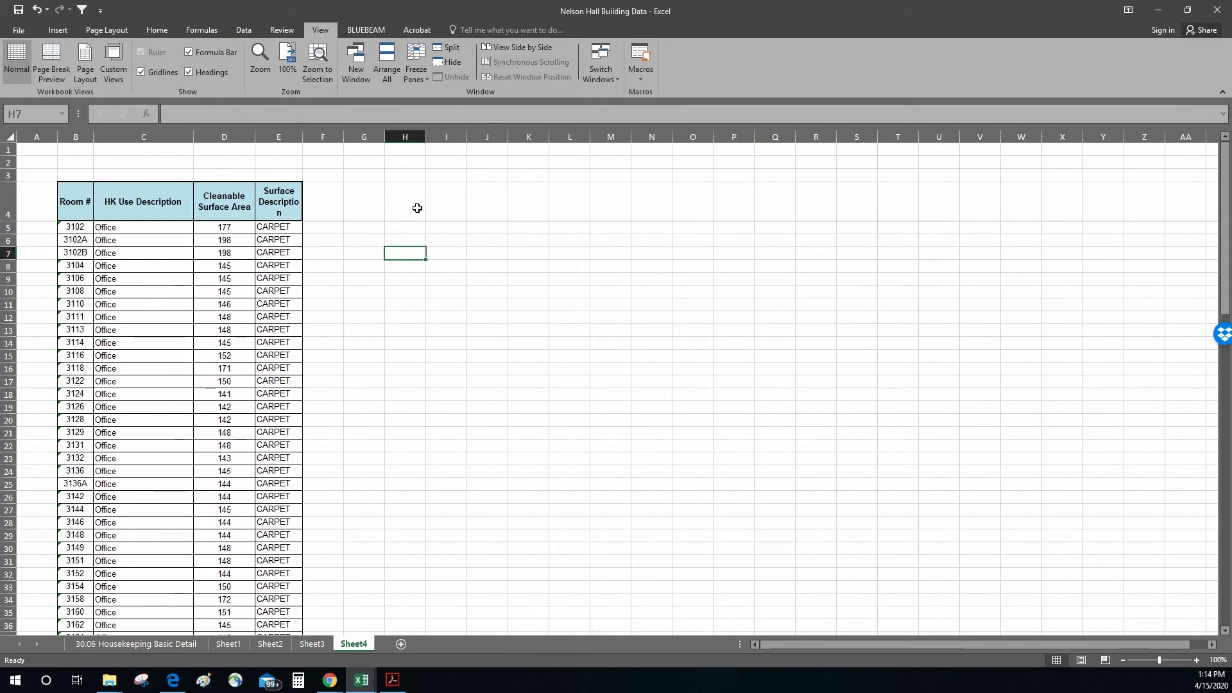
Step: Enter the heading Group 1 in cell H4 and fill the series across row 4 to Group 5
left_click(397, 194)
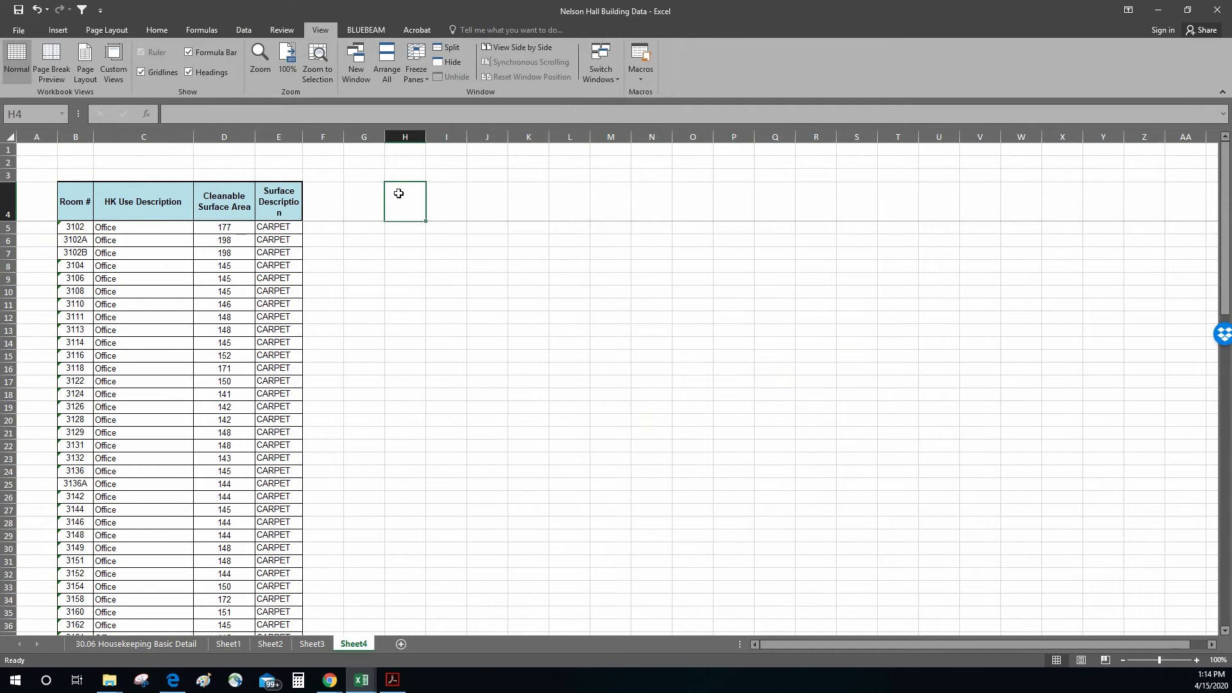
type("Gruop 1")
key("Return")
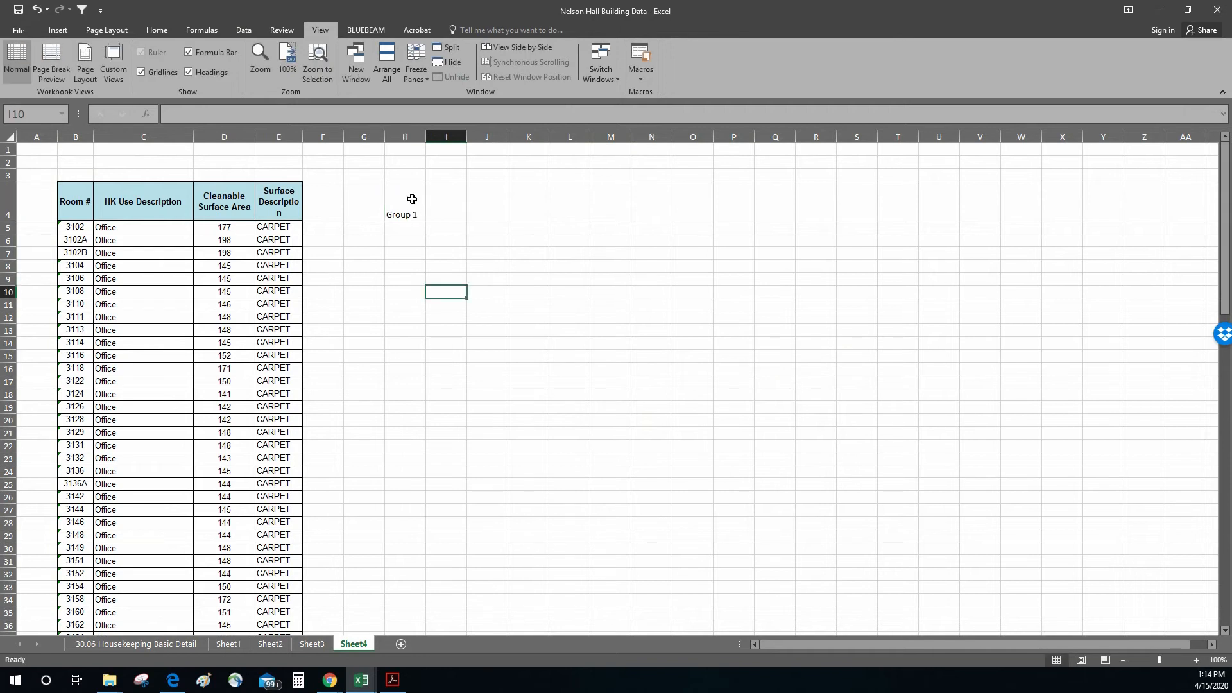
left_click(404, 201)
left_click_drag(426, 221, 584, 225)
left_click(627, 278)
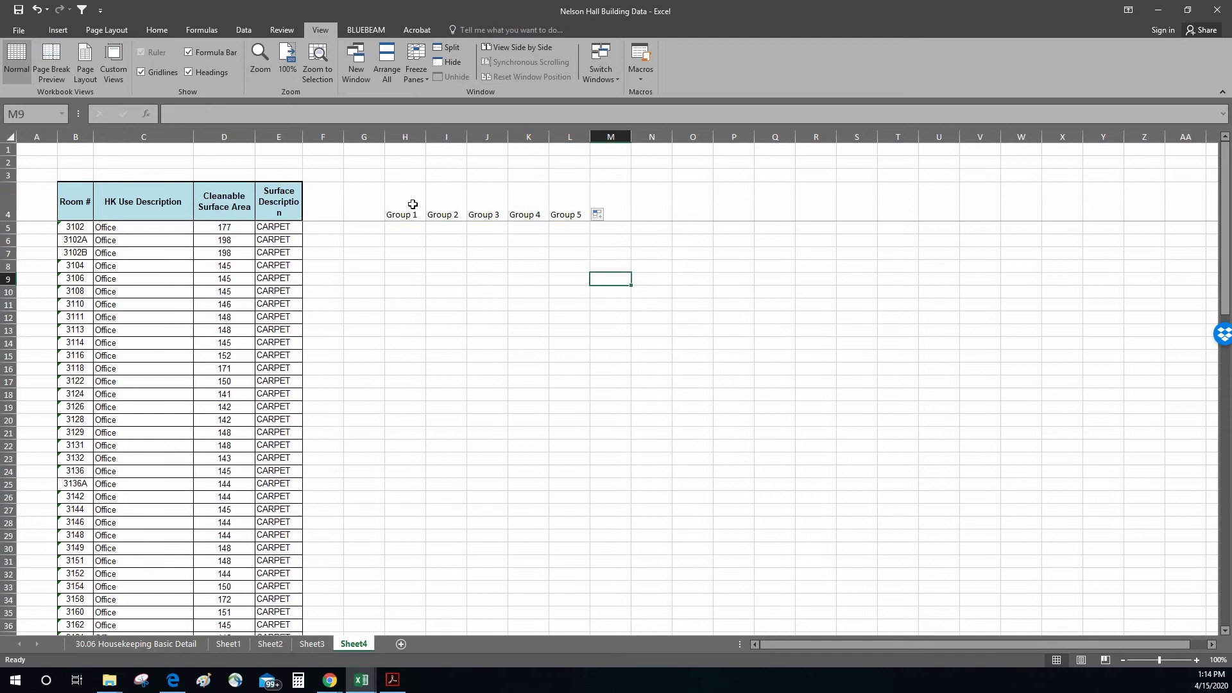
Step: Center the Group 1 to Group 5 headings horizontally and vertically and give them all borders
left_click_drag(411, 197, 570, 205)
left_click(157, 29)
left_click(258, 72)
left_click(258, 52)
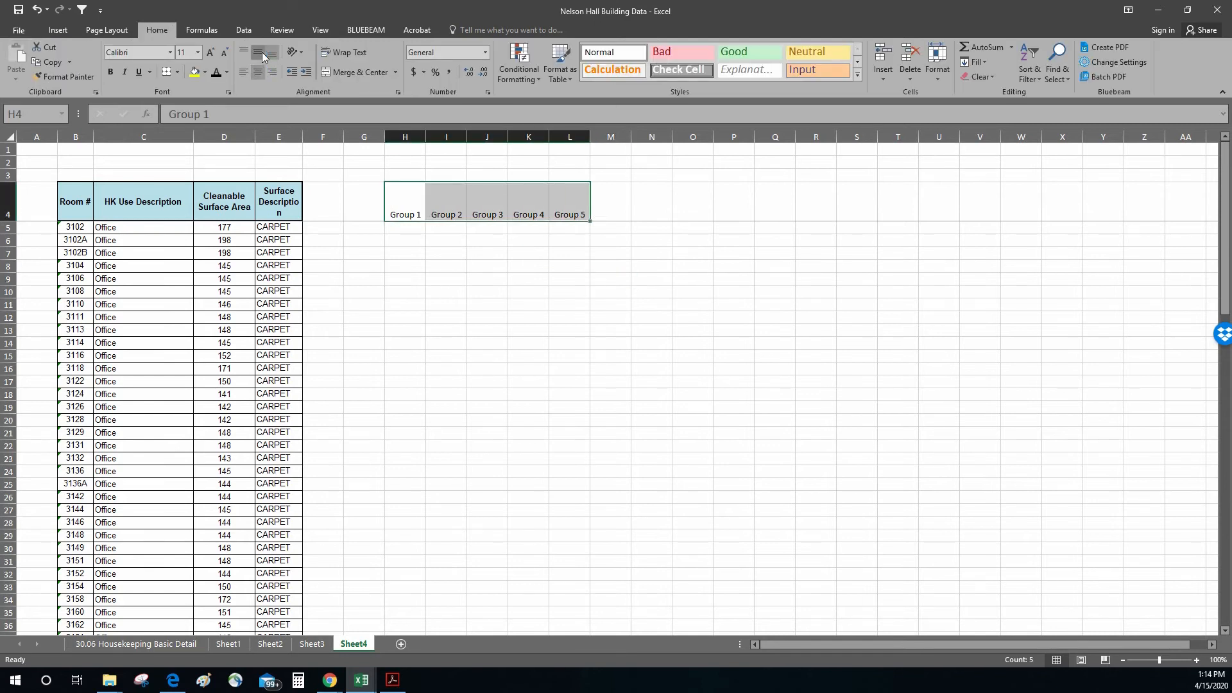
left_click(176, 72)
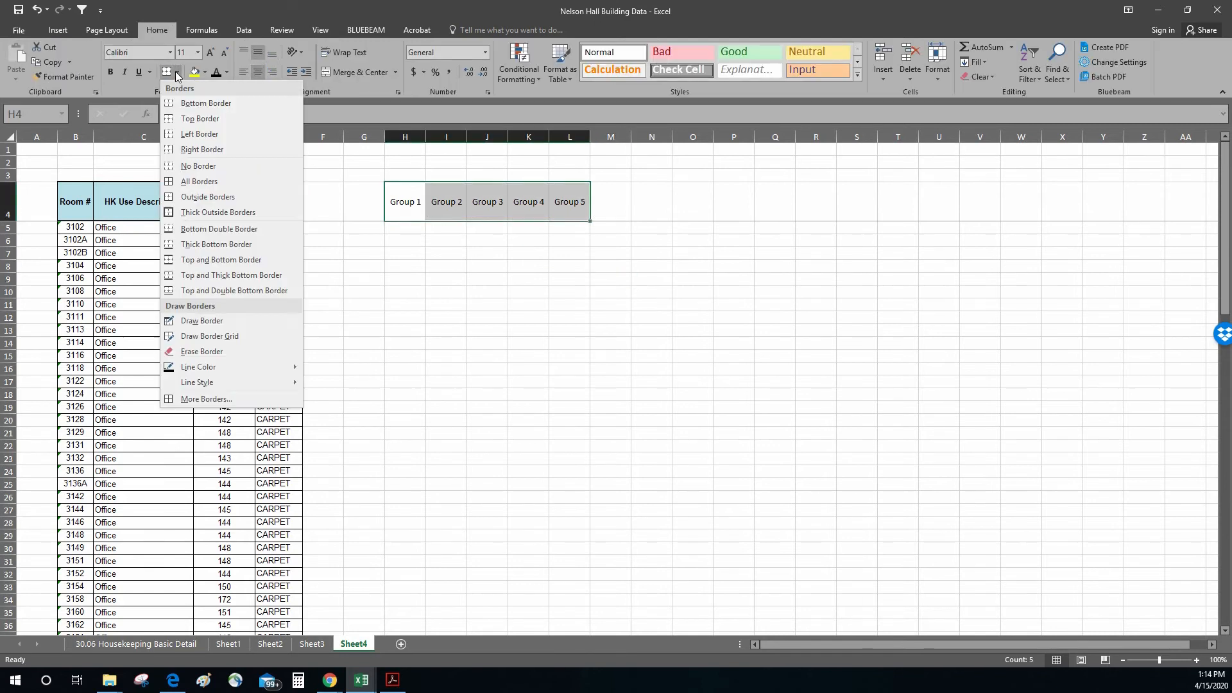
left_click(187, 181)
left_click(569, 291)
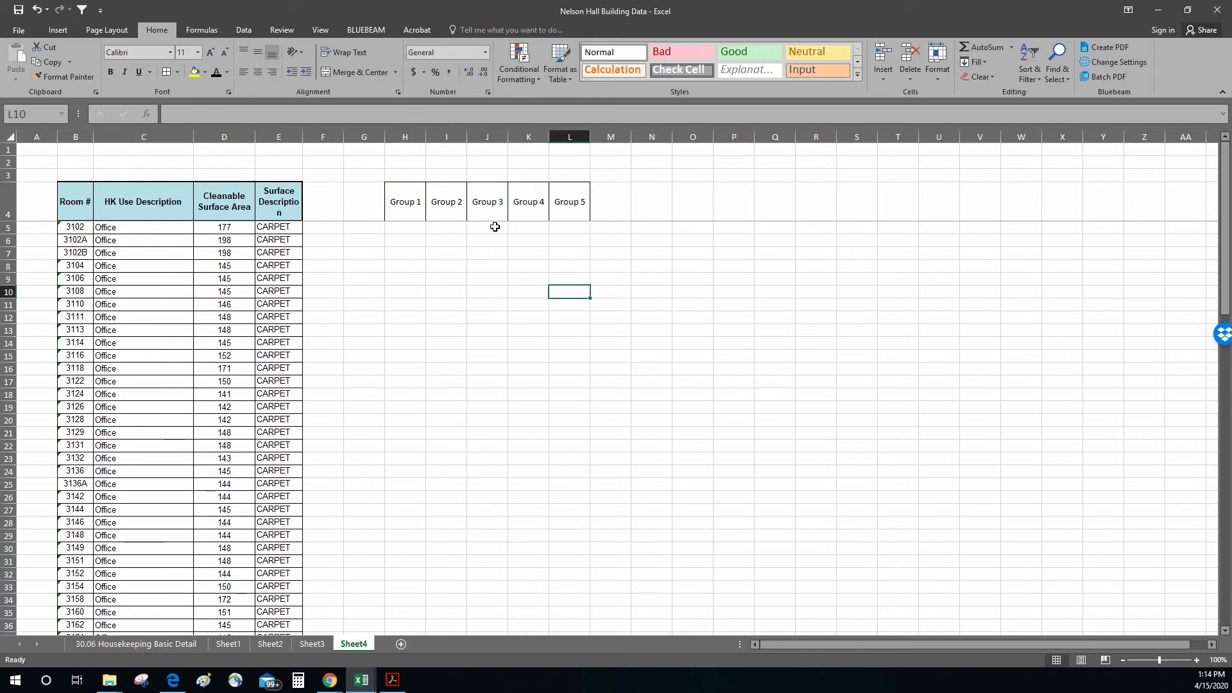
Step: Apply all borders to the blank cells H5:L34 under the group headings
left_click_drag(415, 227, 580, 600)
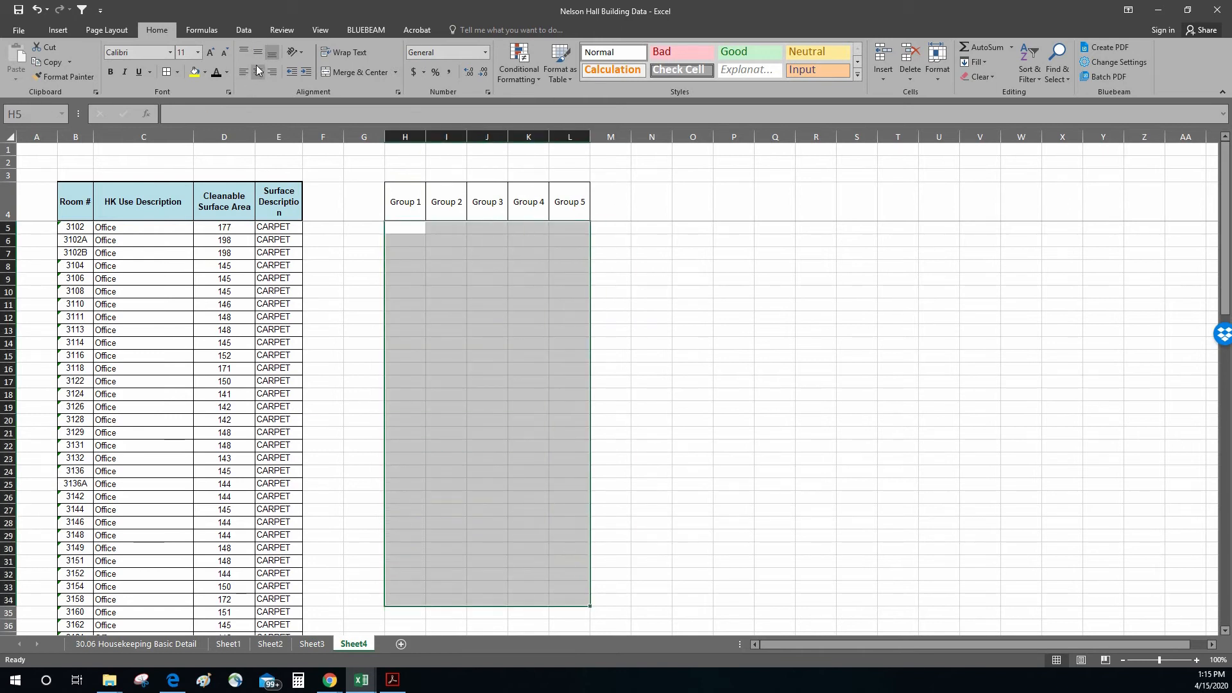
left_click(174, 69)
left_click(693, 381)
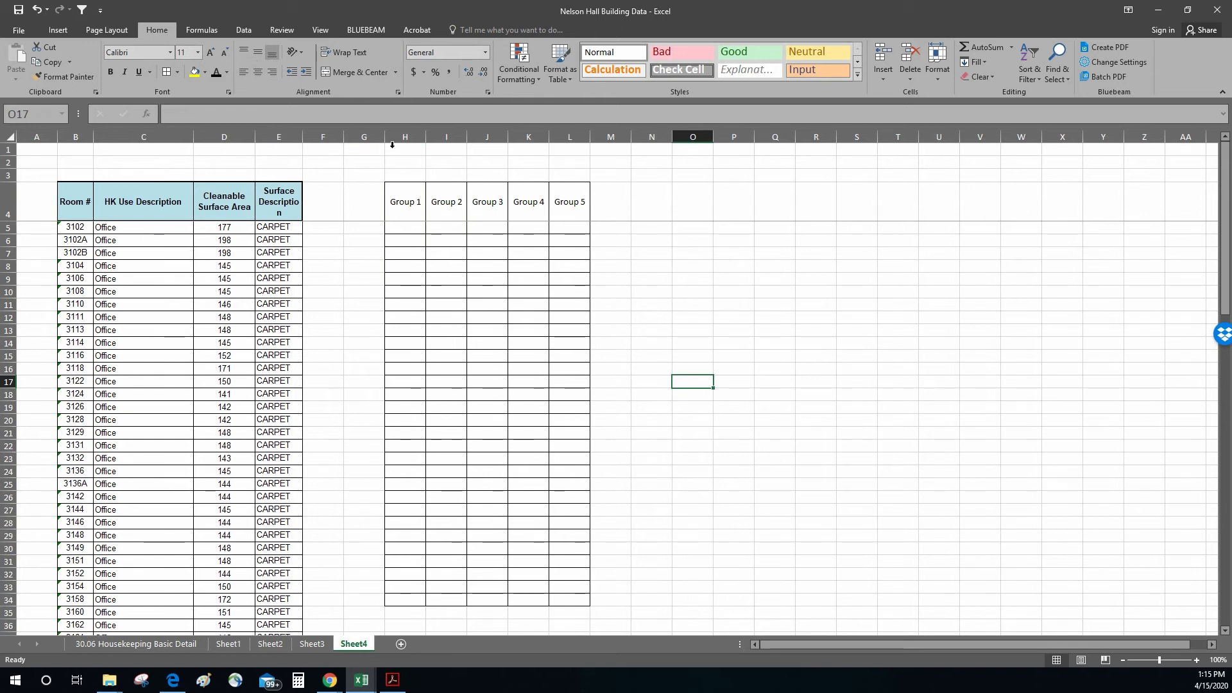
Step: Delete the empty column G so the group table sits closer to the room list
left_click(360, 134)
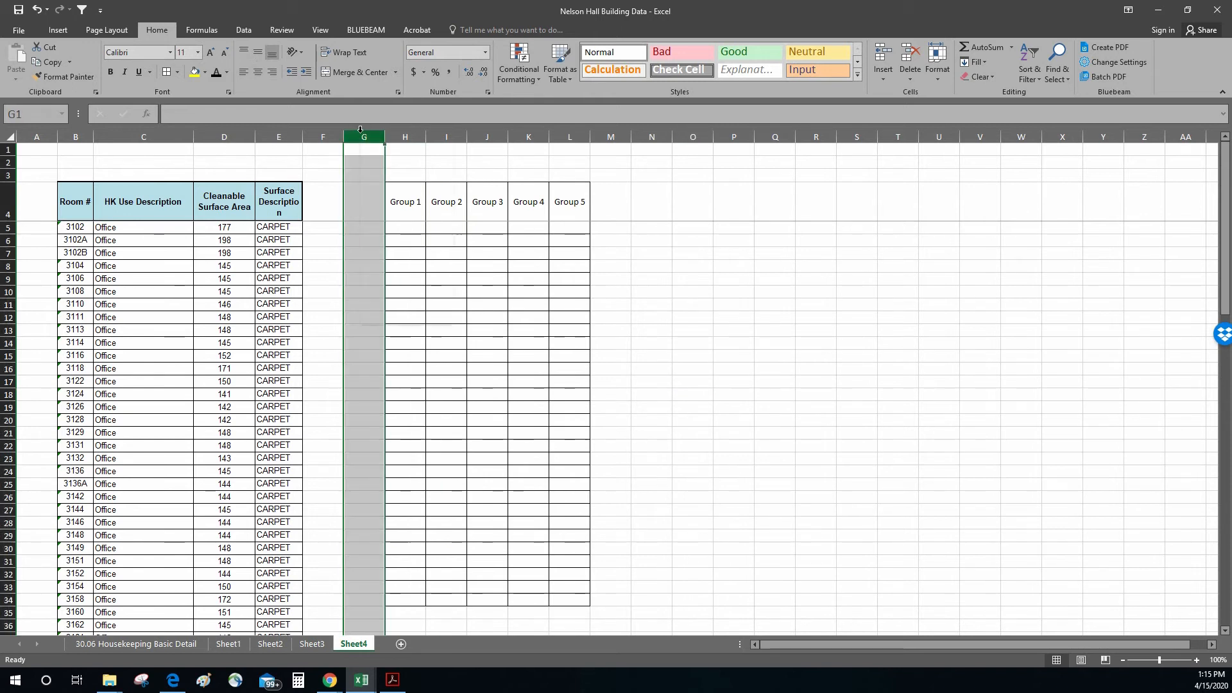
right_click(361, 130)
left_click(403, 232)
left_click(616, 252)
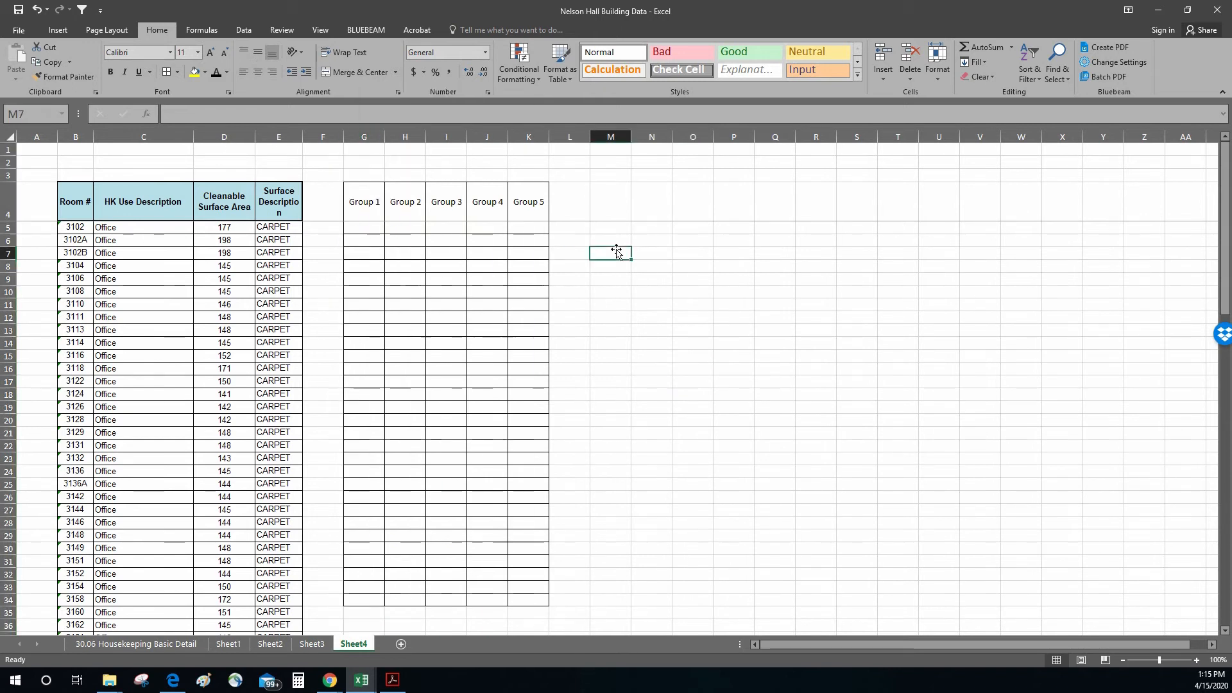
Step: Switch to the Nelson Hall floor plan in Acrobat, place its window beside the workbook and zoom to 200%
left_click(393, 680)
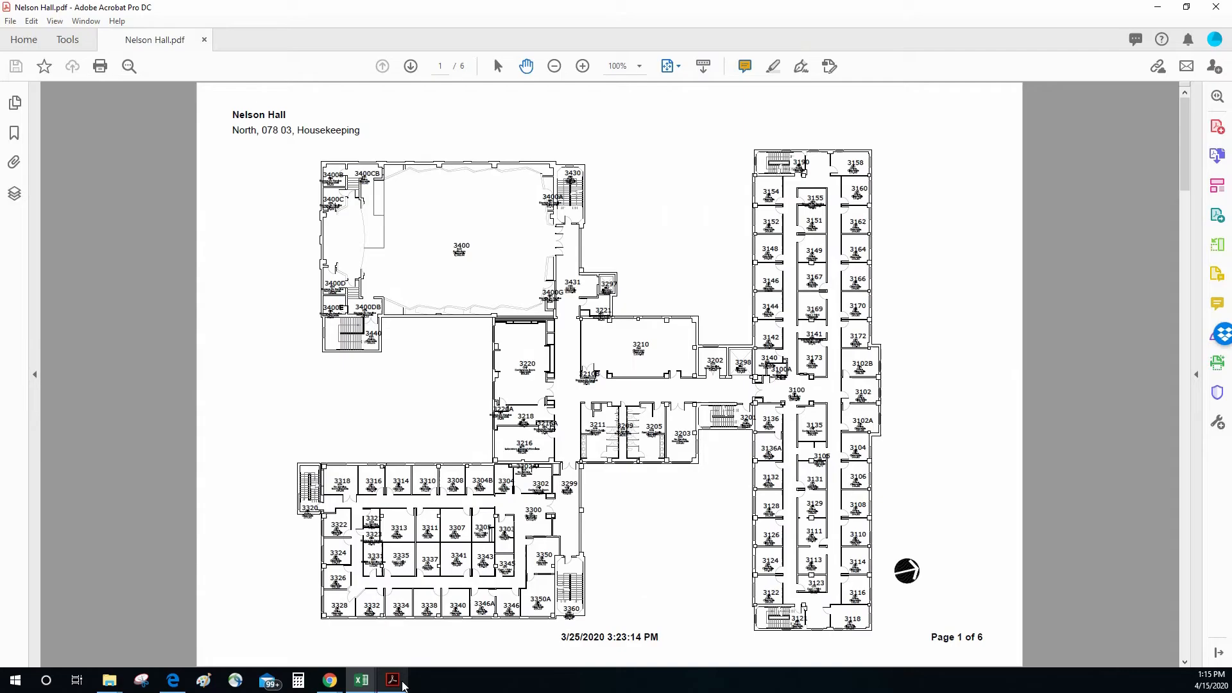
left_click(1188, 9)
left_click_drag(1029, 416, 810, 467)
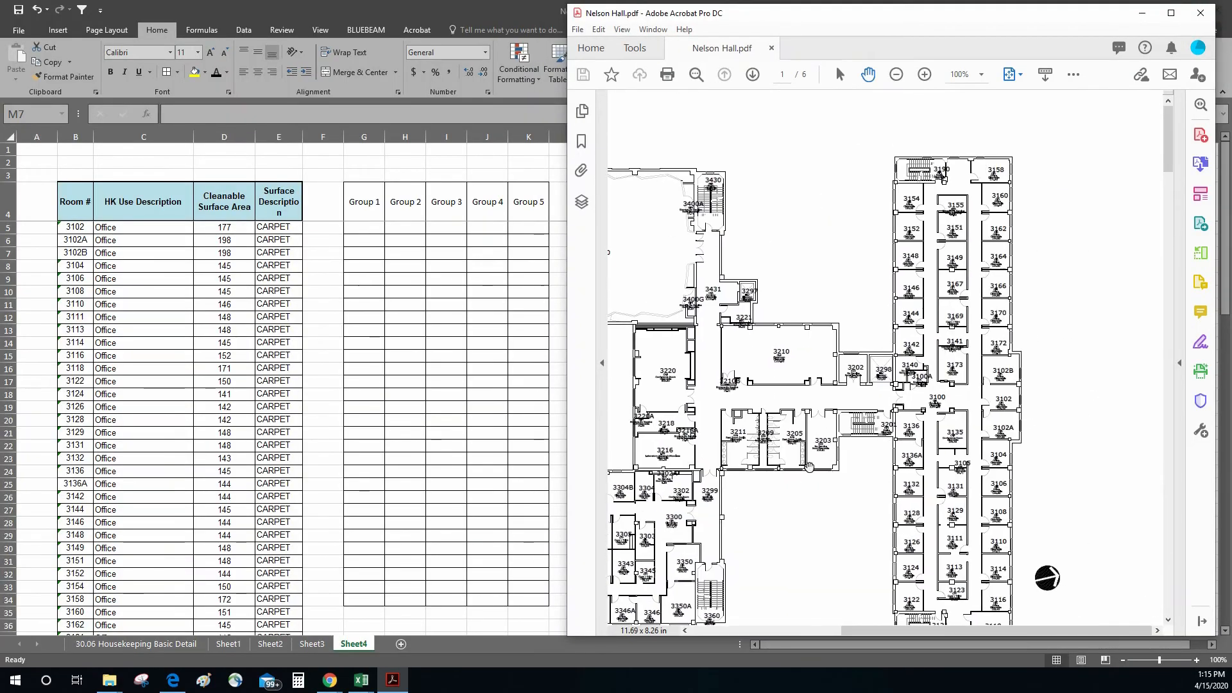
left_click(981, 75)
left_click(1001, 302)
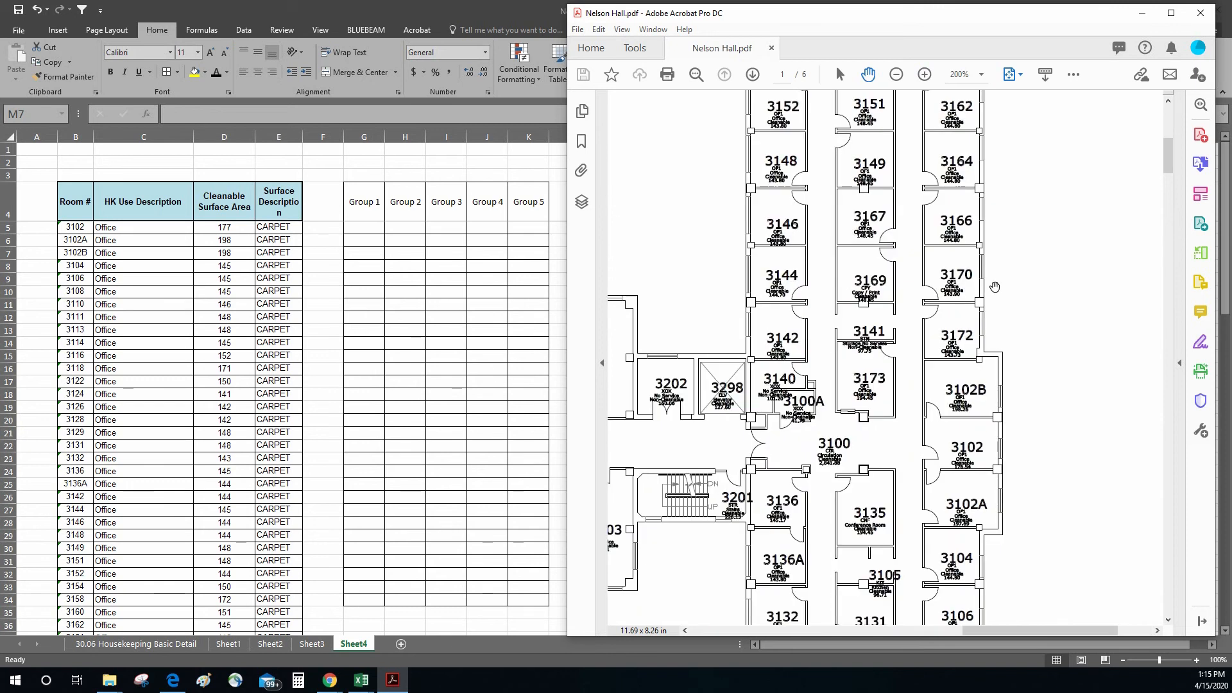
left_click_drag(1020, 243, 1002, 263)
scroll(1002, 263, "up", 3)
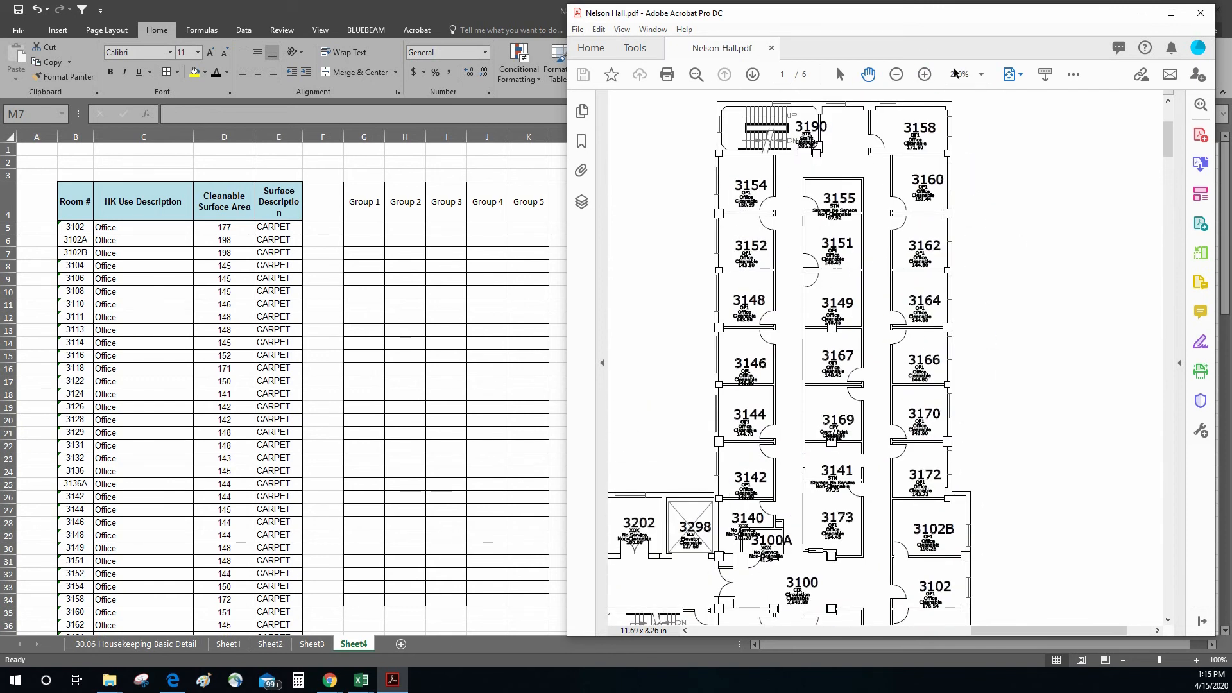
Step: Set the floor plan's zoom to 300%
left_click(981, 75)
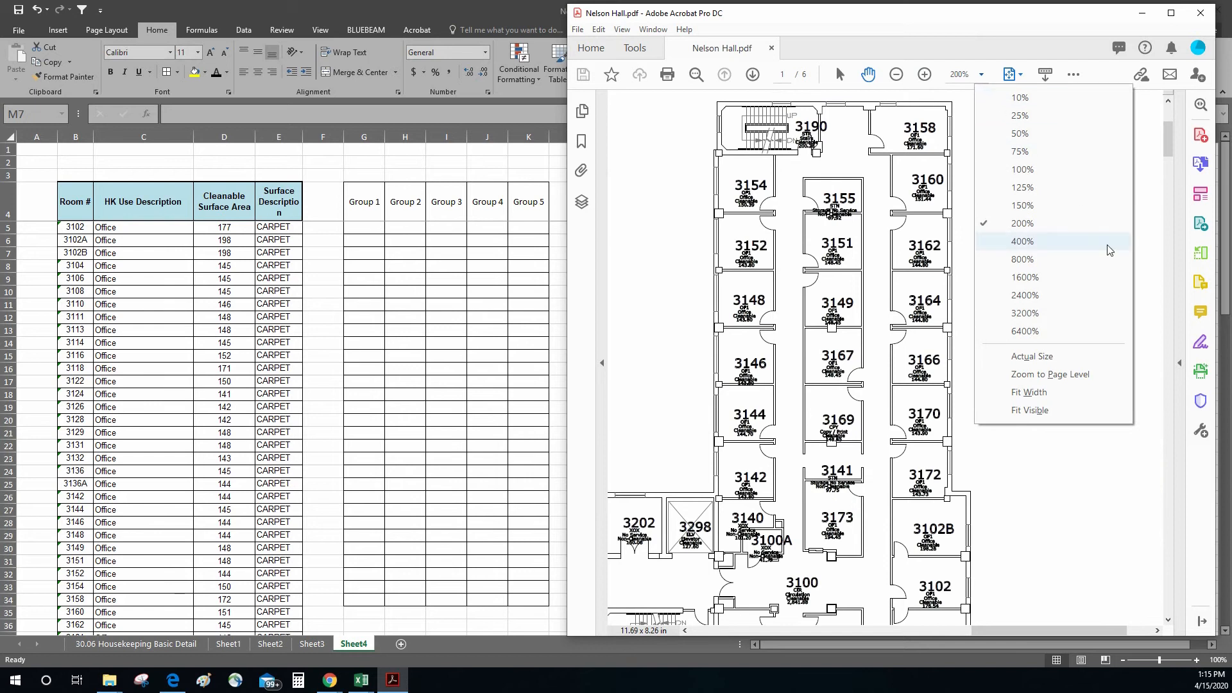
left_click(968, 74)
type("300")
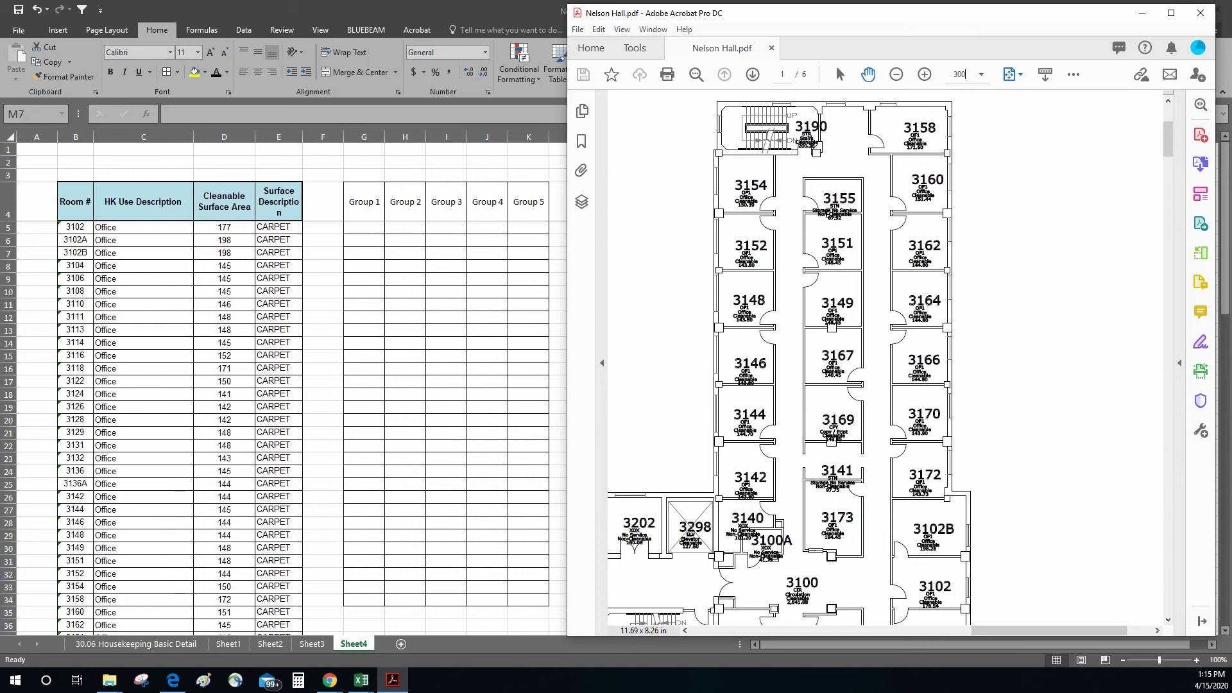
key("Return")
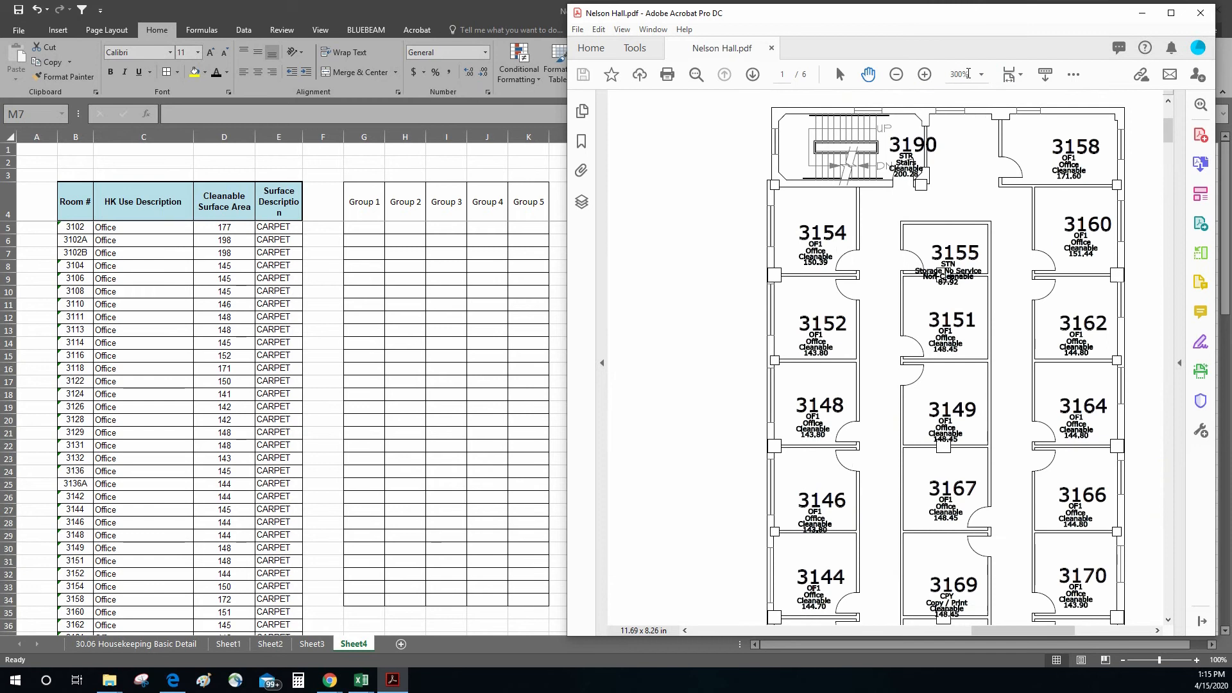
Step: Examine the floor plan of the 3100 wing to see how its offices lie around corridor 3100
left_click_drag(1032, 220, 989, 244)
left_click_drag(801, 453, 857, 165)
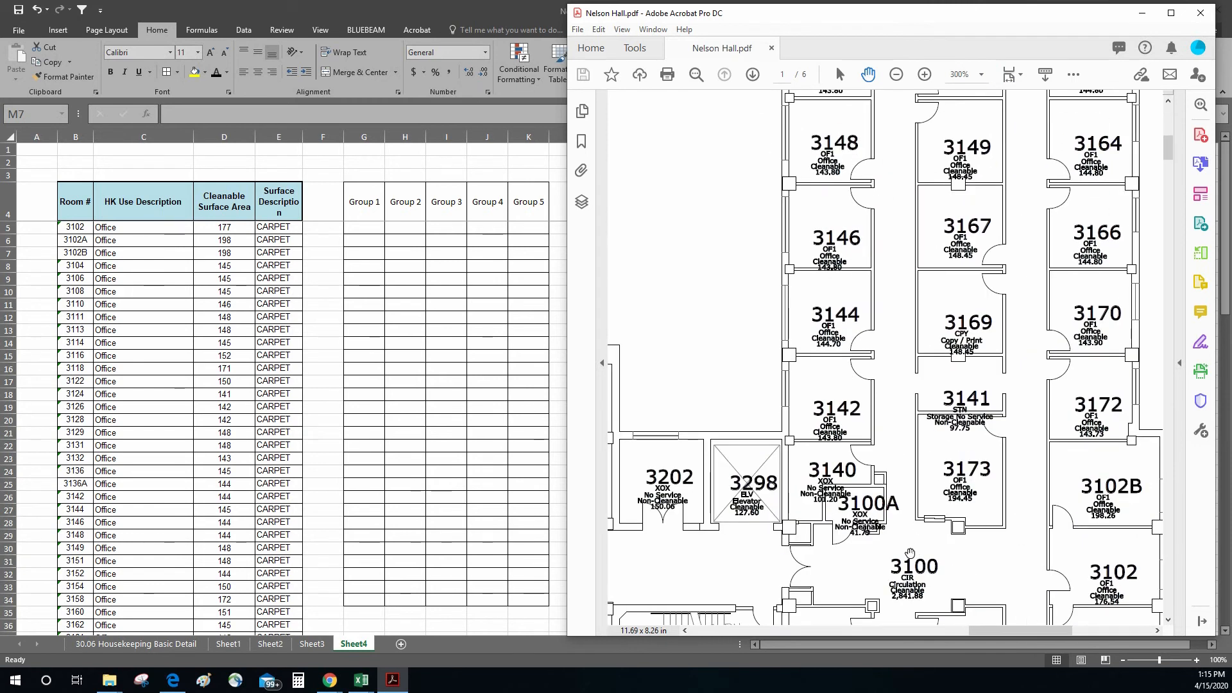
left_click_drag(910, 553, 901, 372)
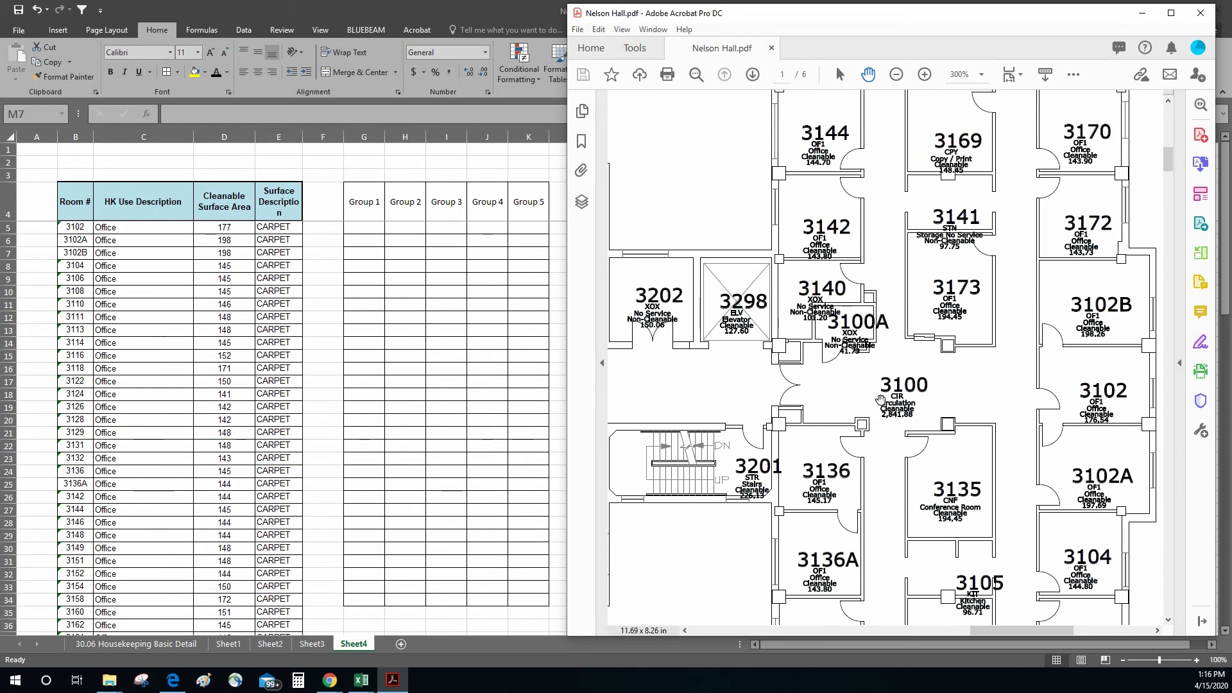
scroll(880, 400, "right", 2)
scroll(880, 400, "down", 2)
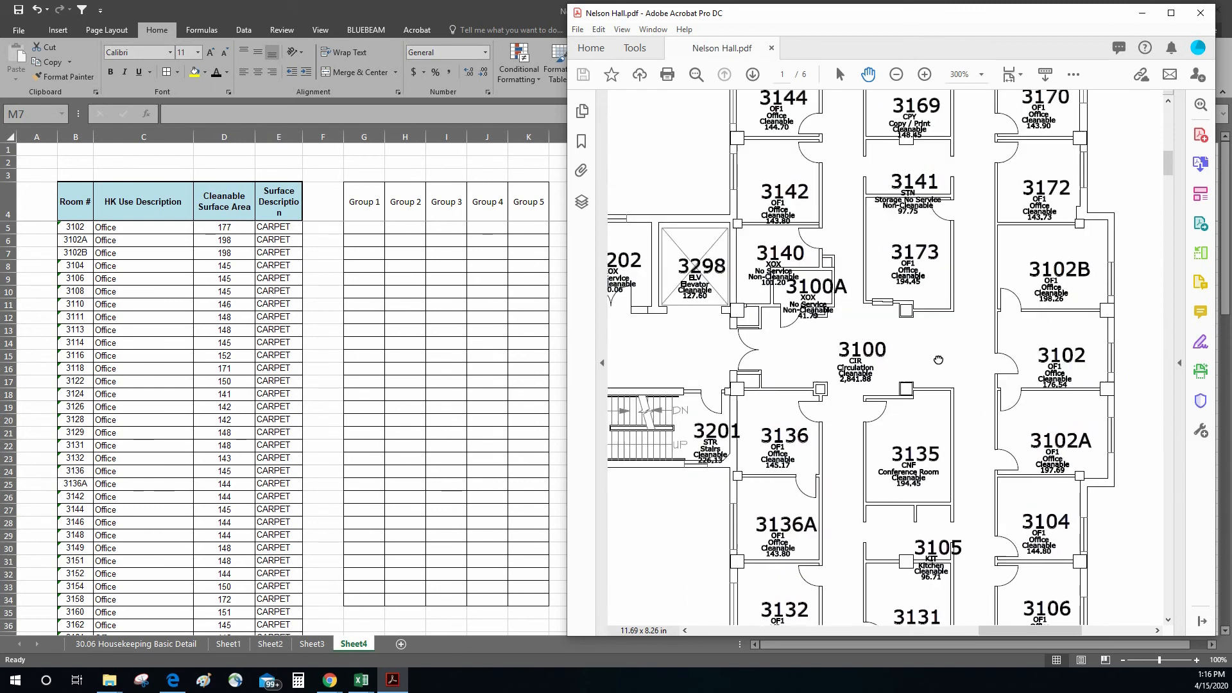
scroll(938, 360, "up", 3)
scroll(938, 360, "down", 10)
scroll(941, 316, "up", 2)
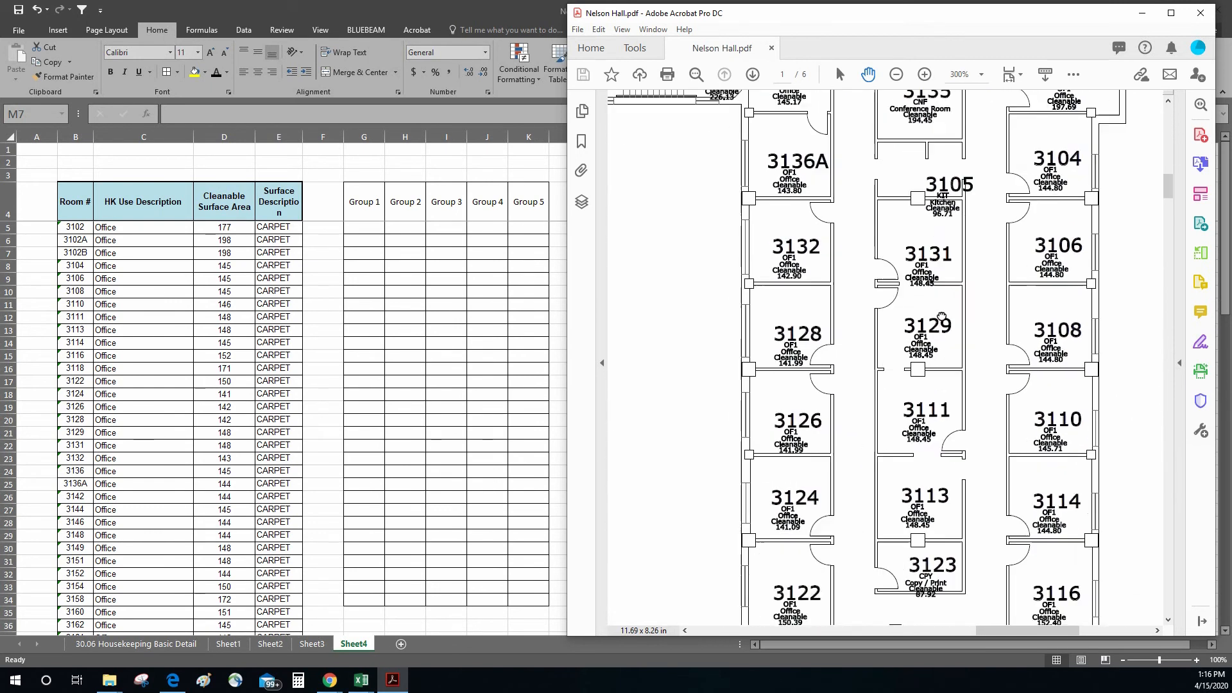
scroll(941, 317, "up", 8)
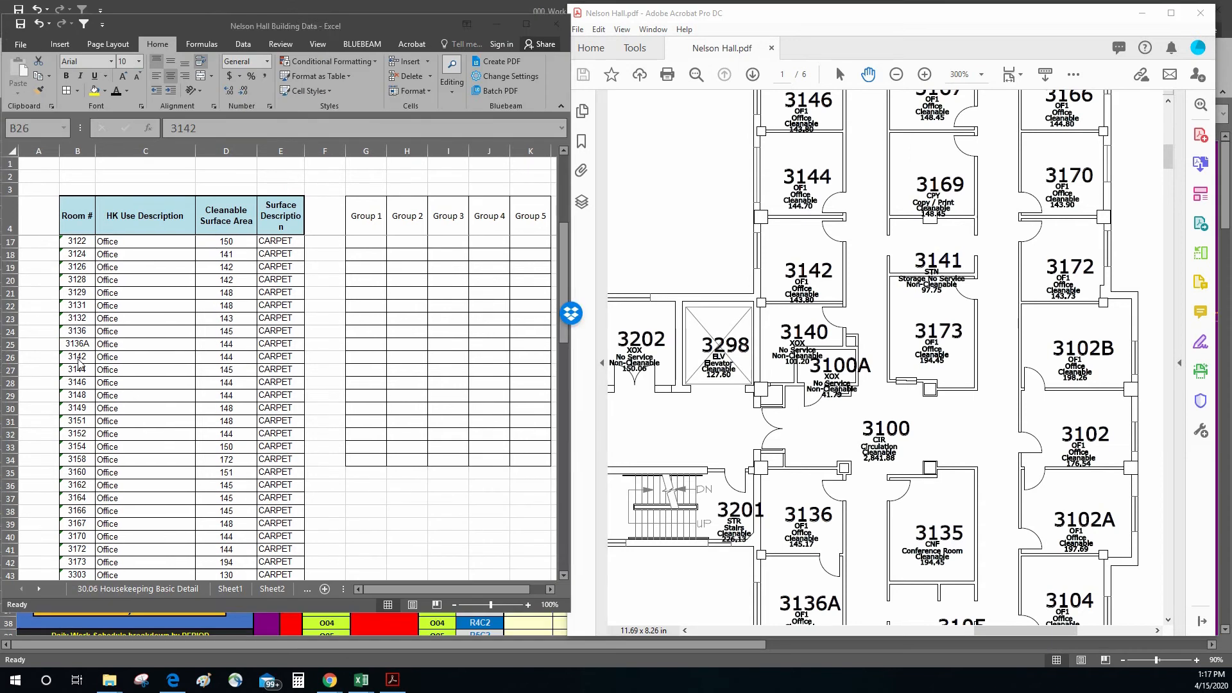
Step: Select room 3142 in the room list and examine the neighbouring offices along its hallway on the floor plan
left_click(78, 359)
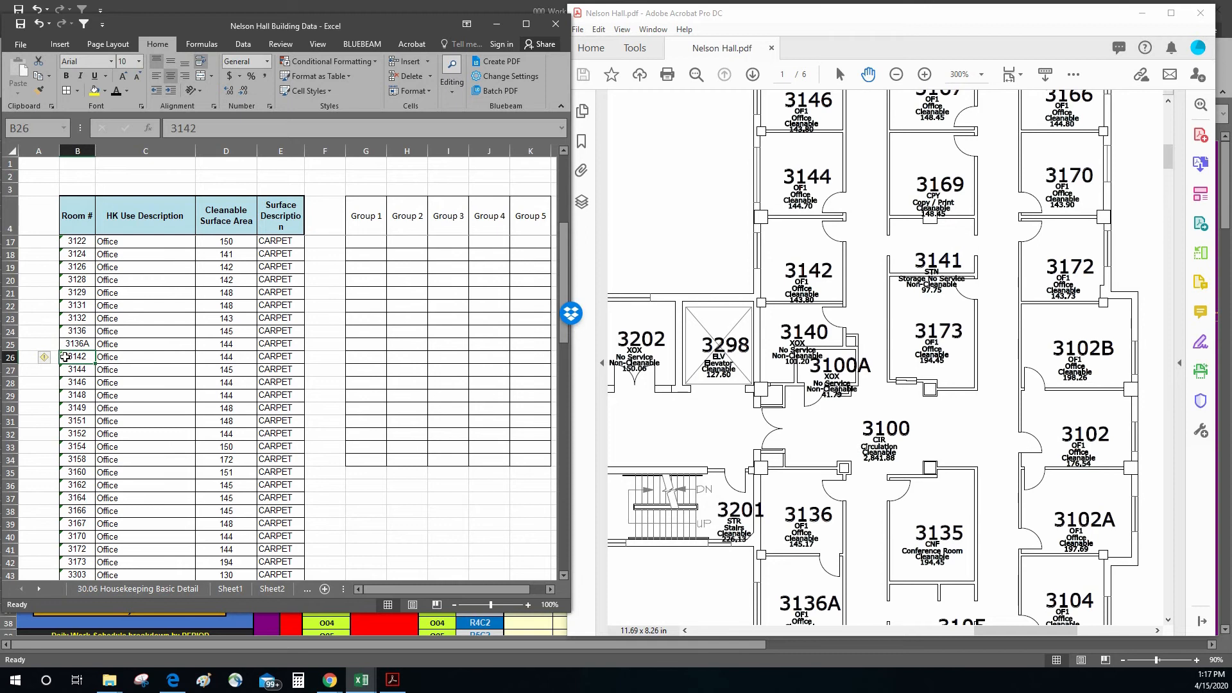
left_click(774, 282)
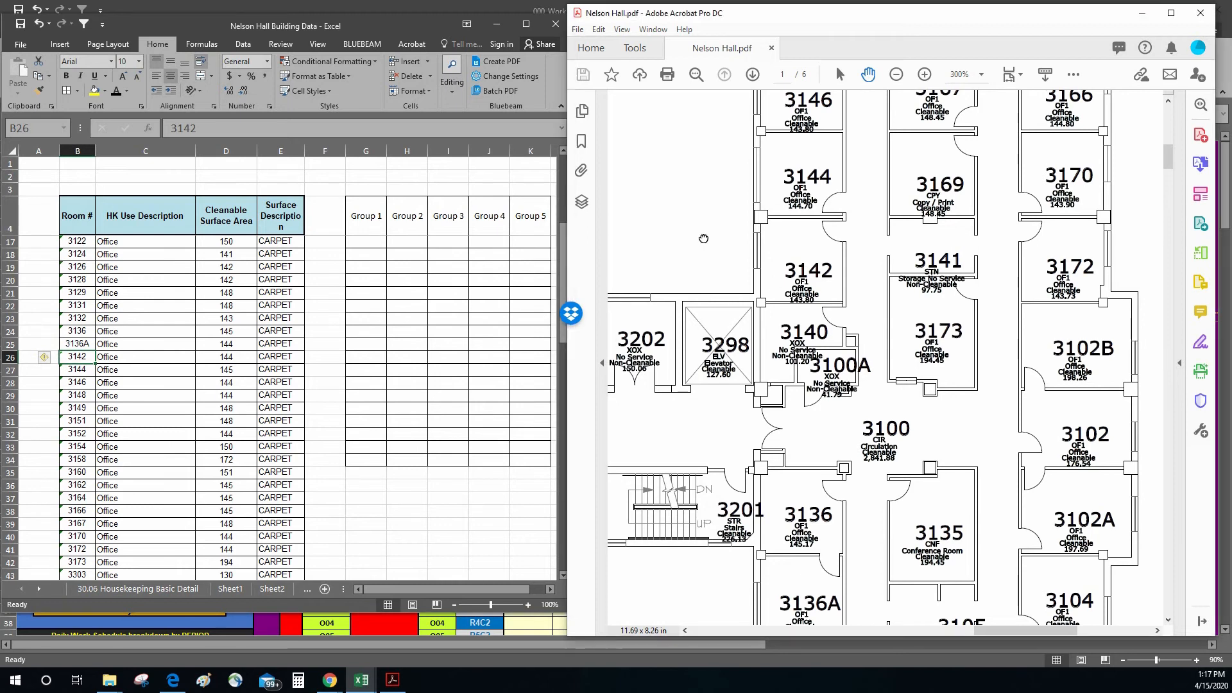
scroll(716, 385, "up", 5)
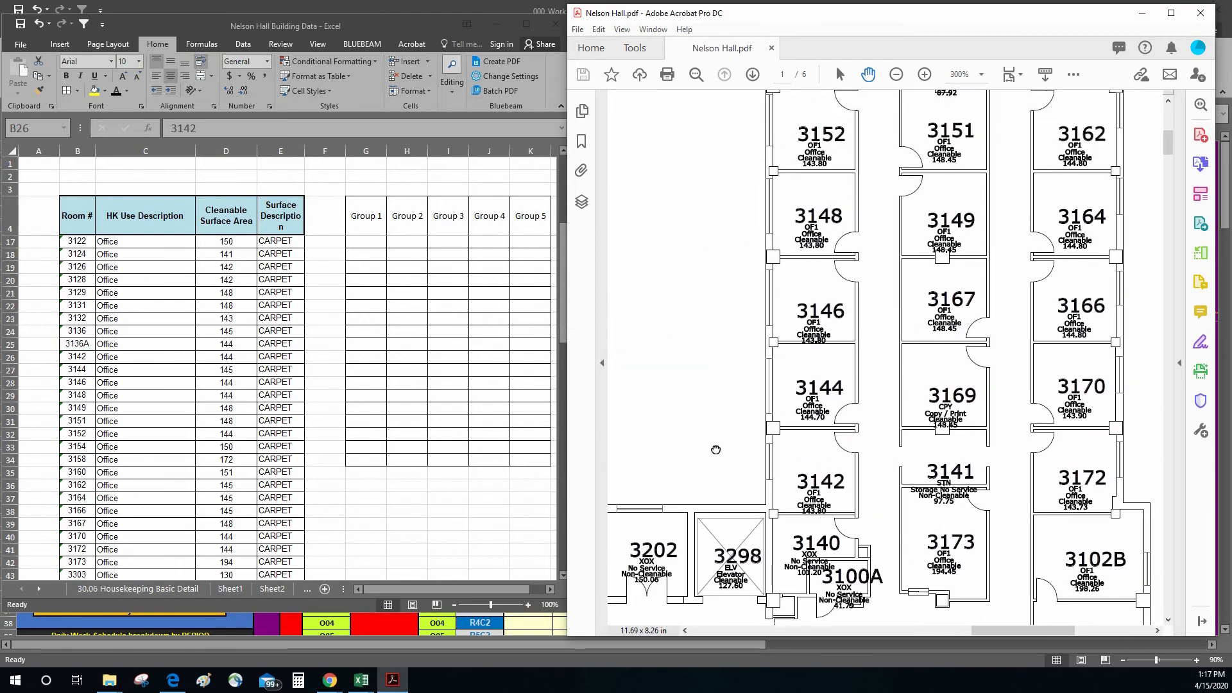
scroll(715, 443, "up", 1)
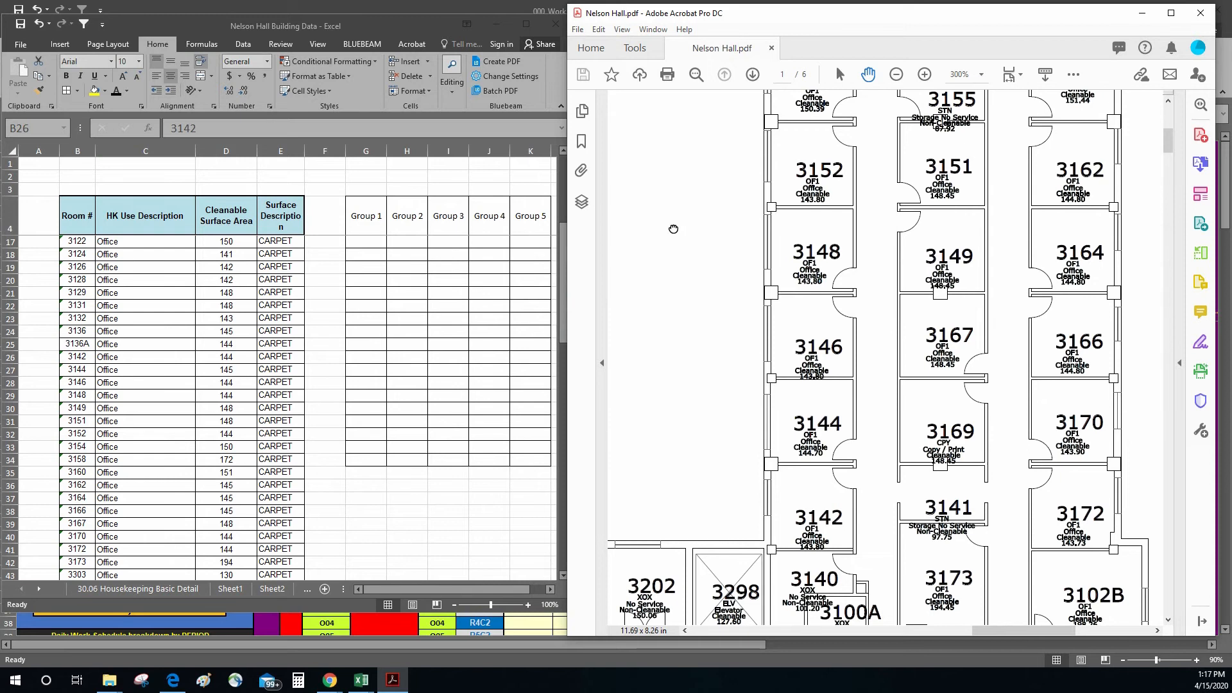
left_click_drag(671, 229, 665, 259)
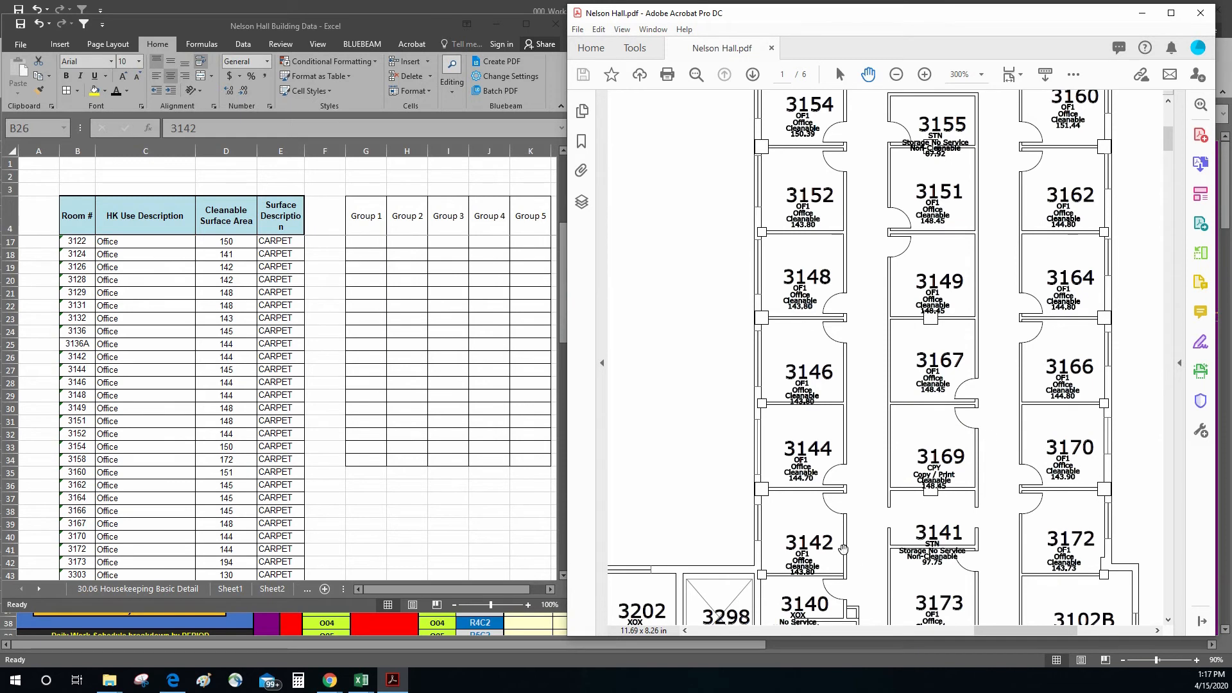
left_click_drag(707, 260, 690, 325)
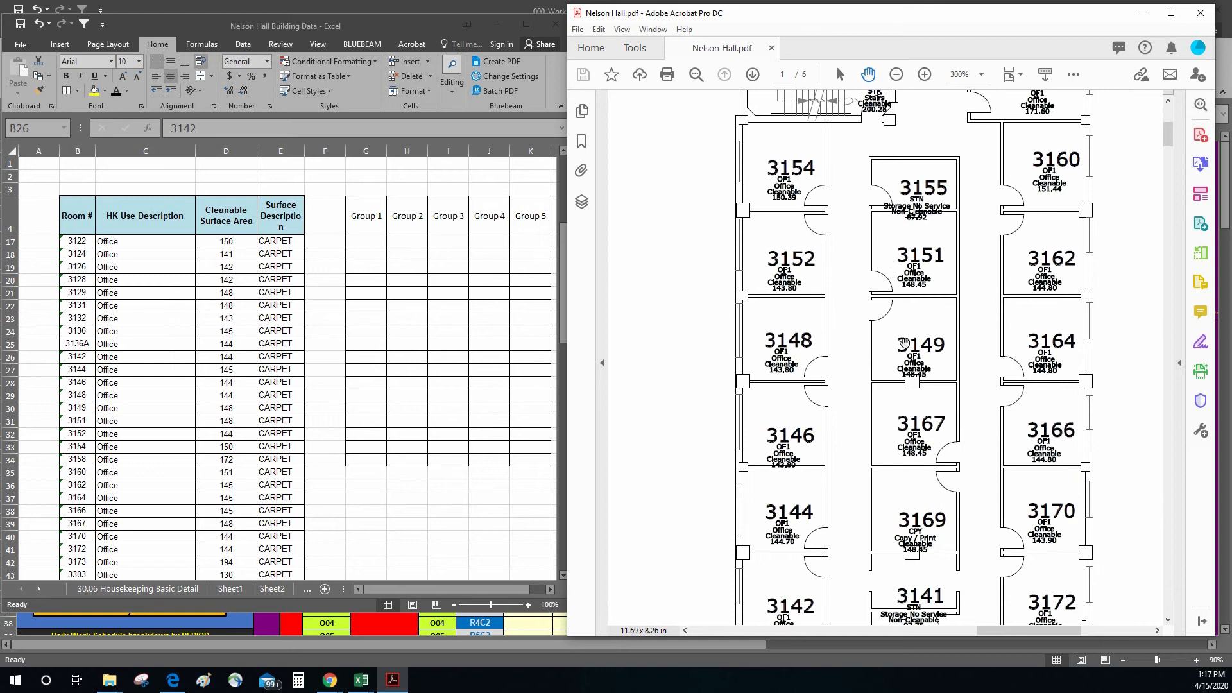
left_click_drag(845, 477, 827, 342)
Step: Highlight room numbers 3142 through 3152 in yellow and paste them as values into the Group 1 column from row 17
left_click(157, 469)
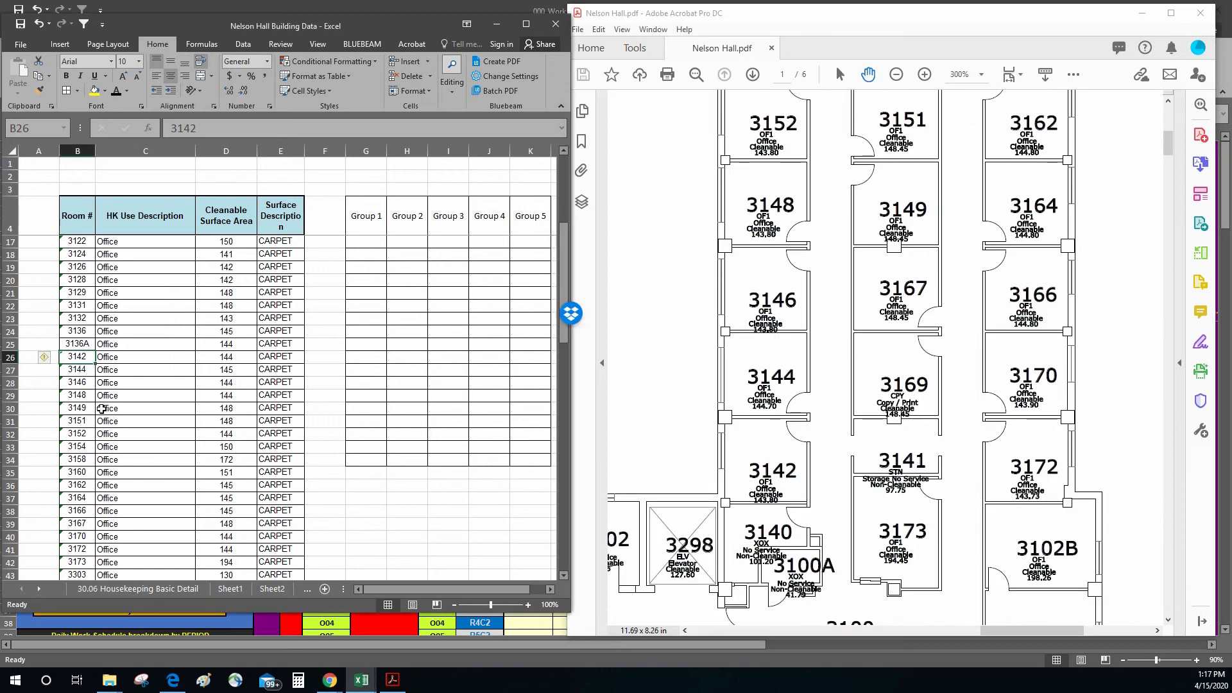
left_click_drag(84, 356, 79, 434)
right_click(79, 433)
left_click(113, 187)
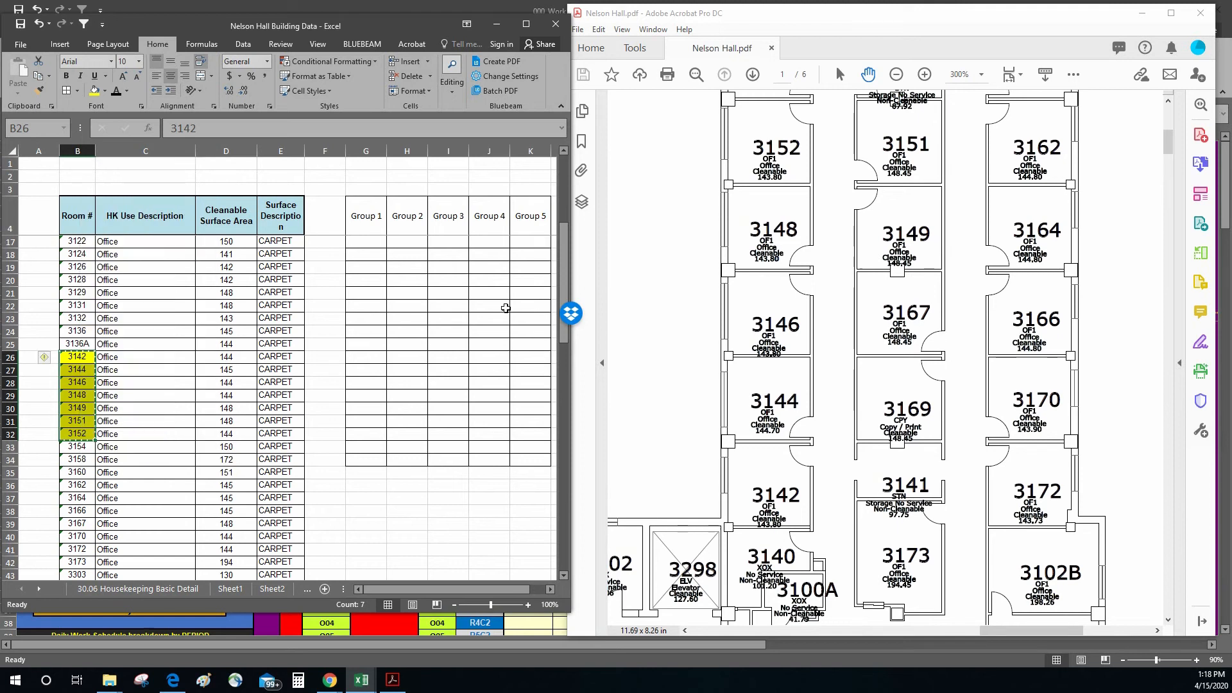
right_click(364, 246)
left_click(411, 297)
Step: Trace the Group 2 offices on the floor plan from 3173 along the hallway to 3158, comparing them with the Group 2 column
left_click_drag(832, 243, 764, 311)
scroll(887, 507, "down", 5)
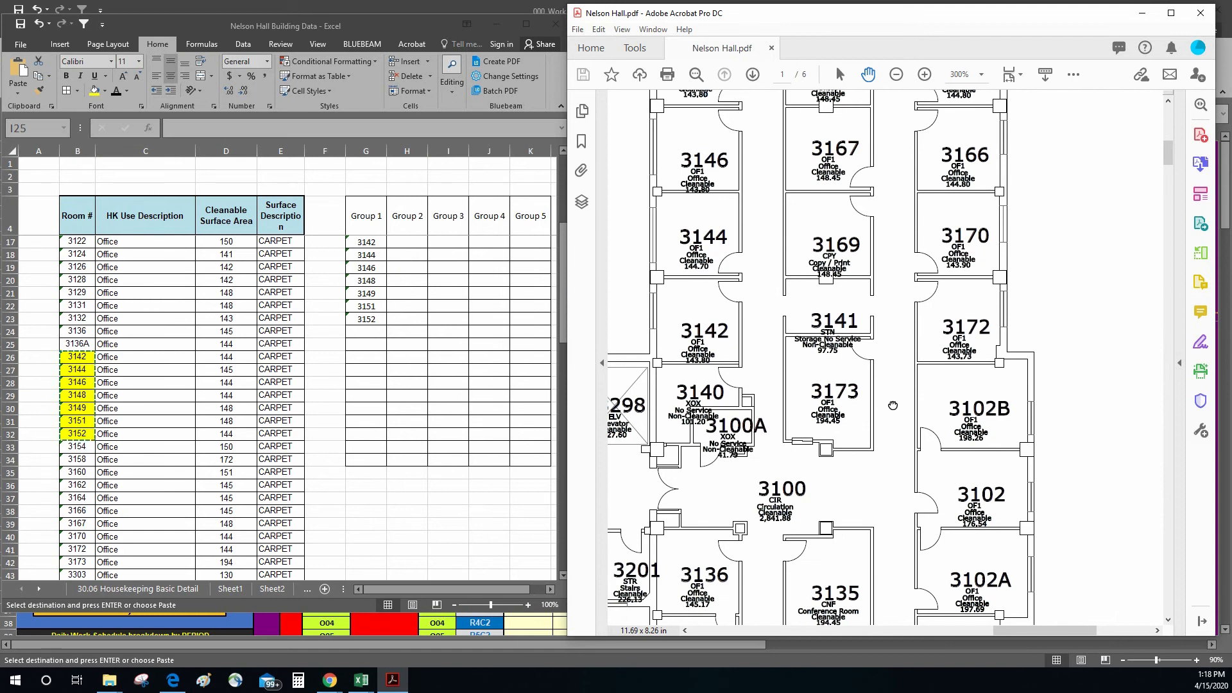
scroll(902, 368, "up", 5)
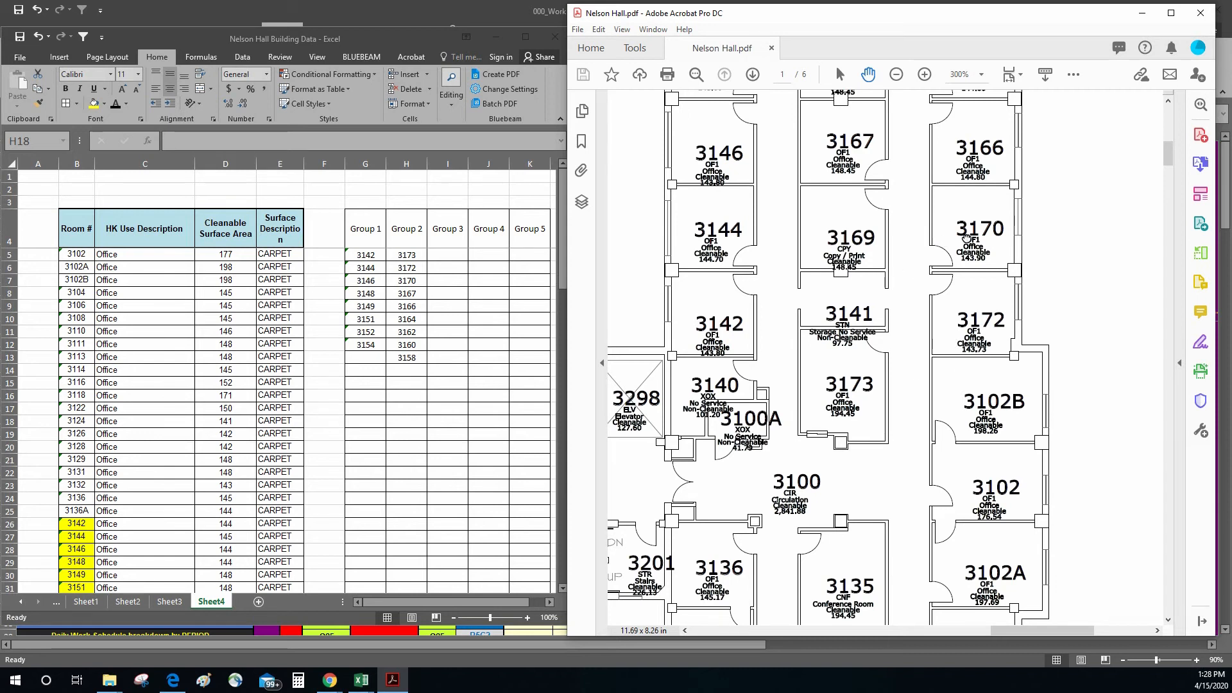
scroll(965, 238, "up", 1)
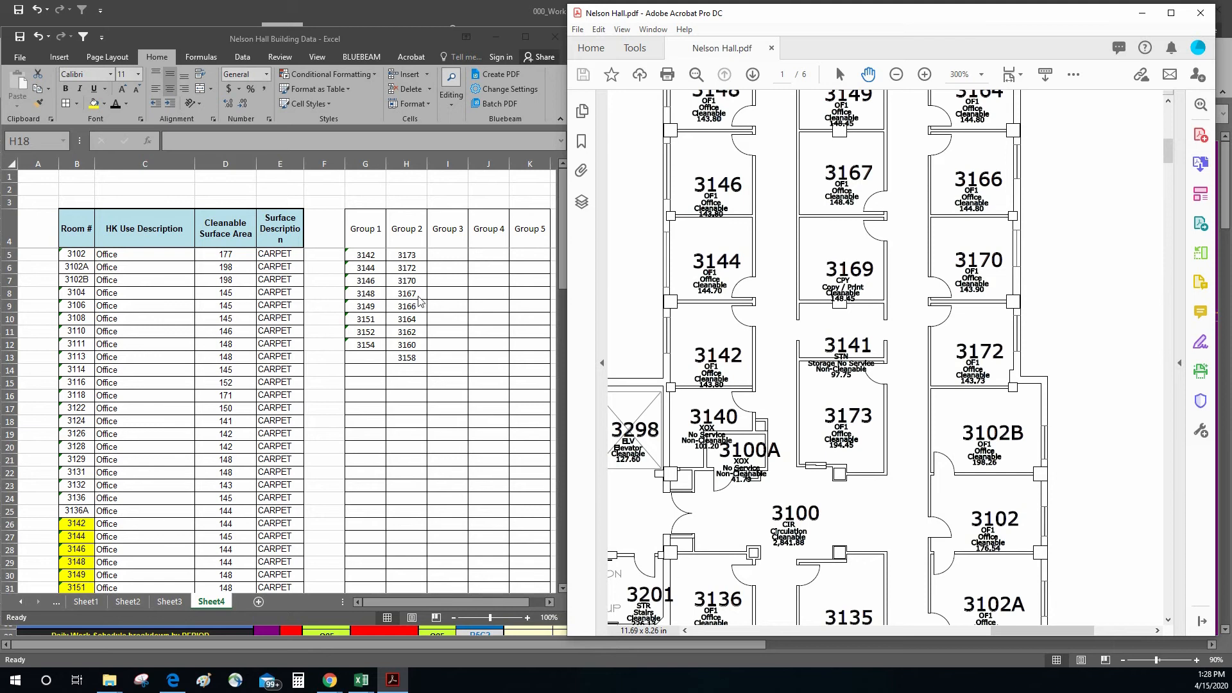
scroll(964, 183, "up", 4)
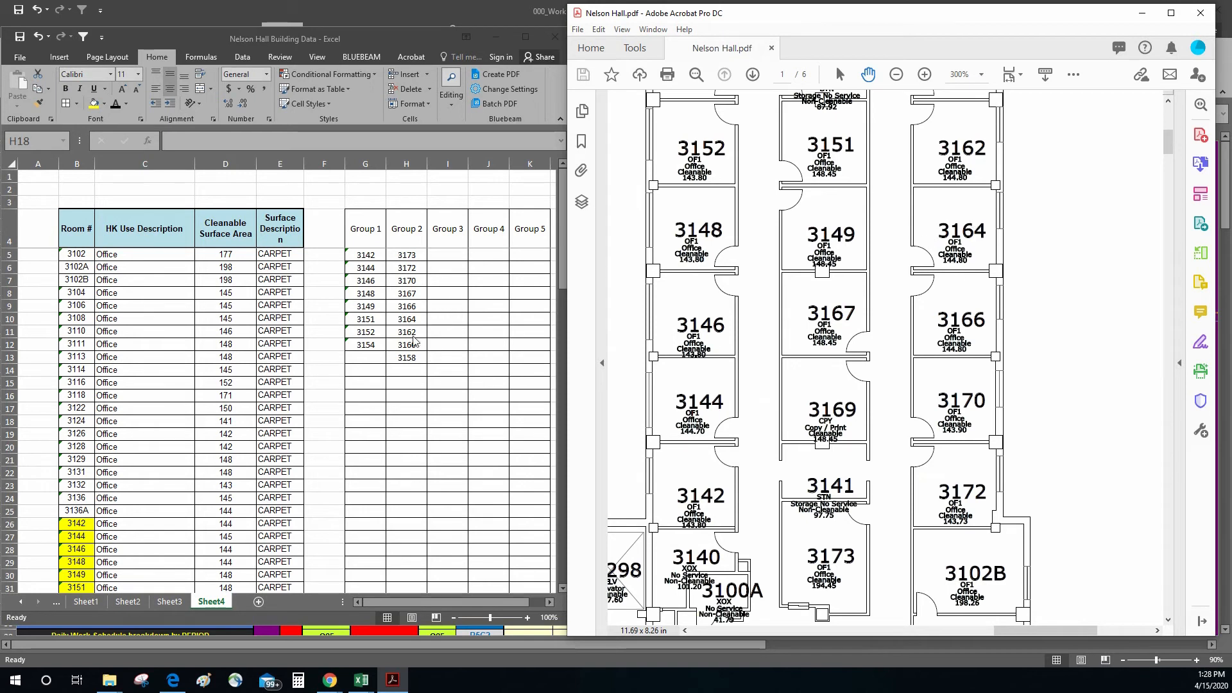
left_click_drag(954, 142, 934, 304)
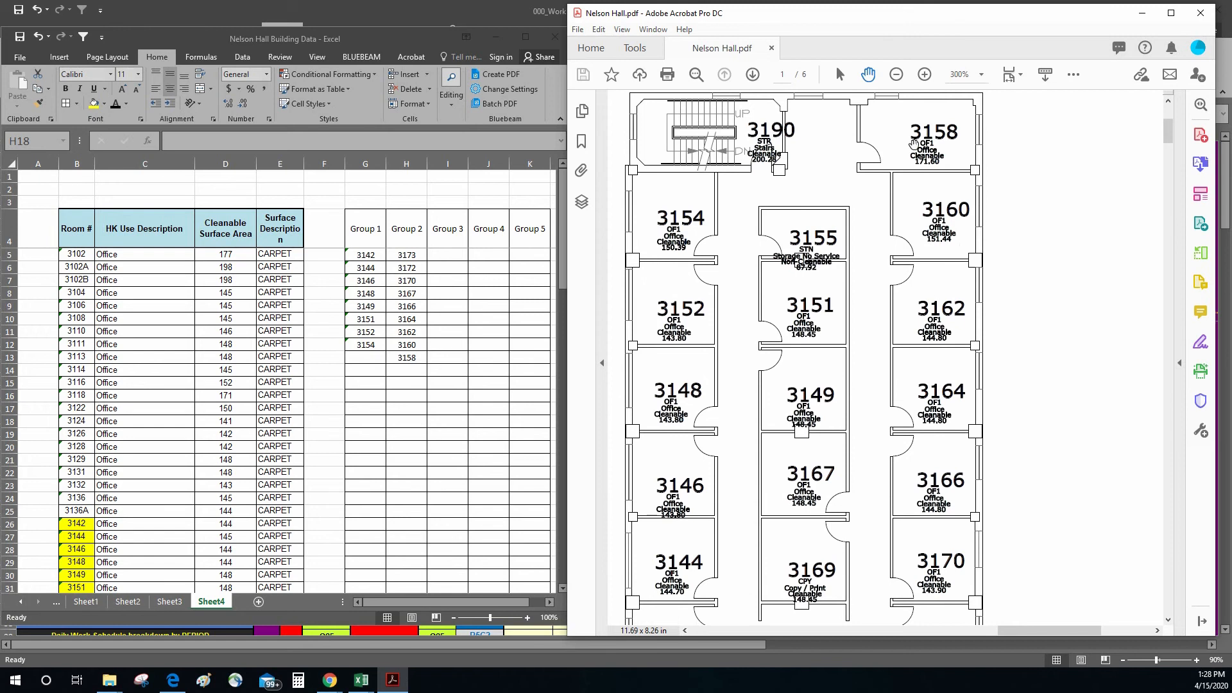
left_click(415, 357)
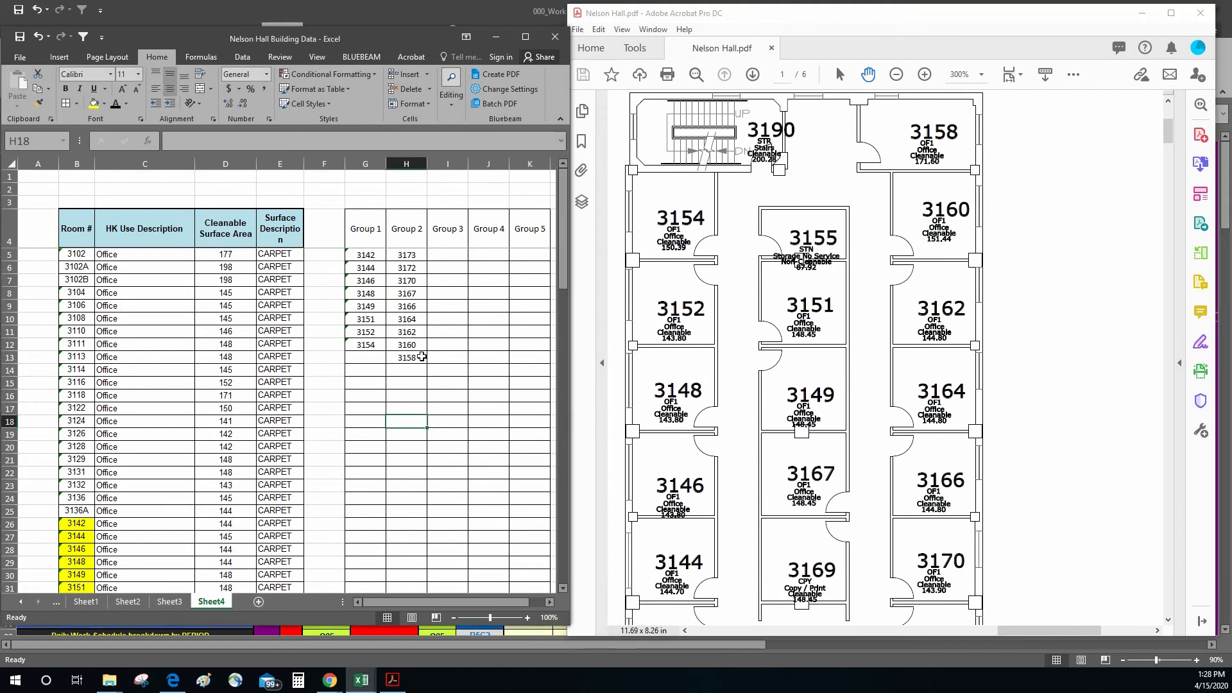
left_click(421, 356)
left_click(1033, 279)
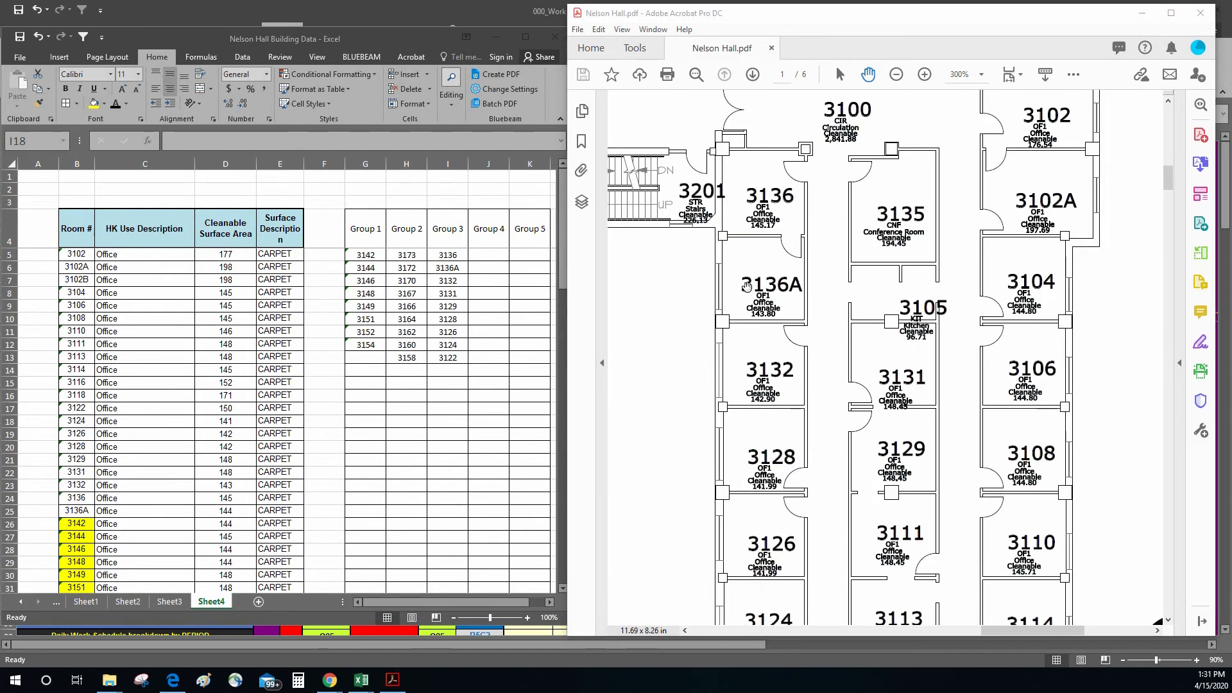
scroll(811, 212, "up", 2)
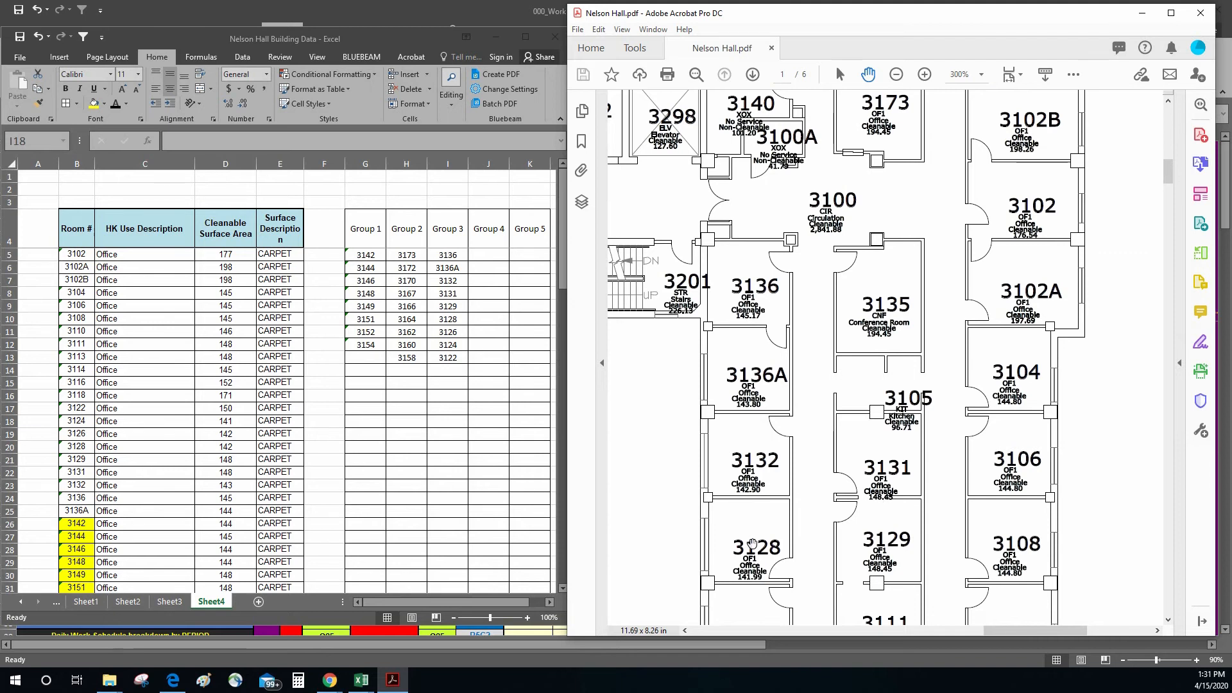
Step: Trace the Group 3 offices from 3136 and the Group 4 offices from 3102 along their hallways on the floor plan
left_click_drag(751, 544, 763, 314)
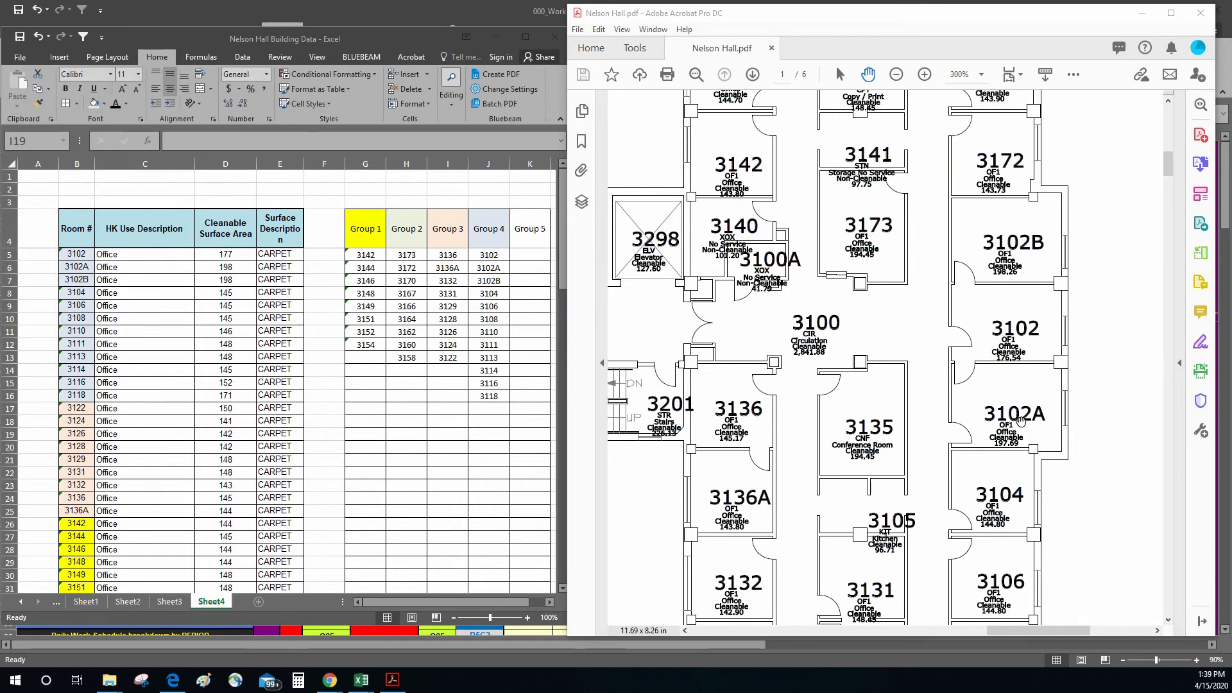
left_click_drag(993, 507, 995, 316)
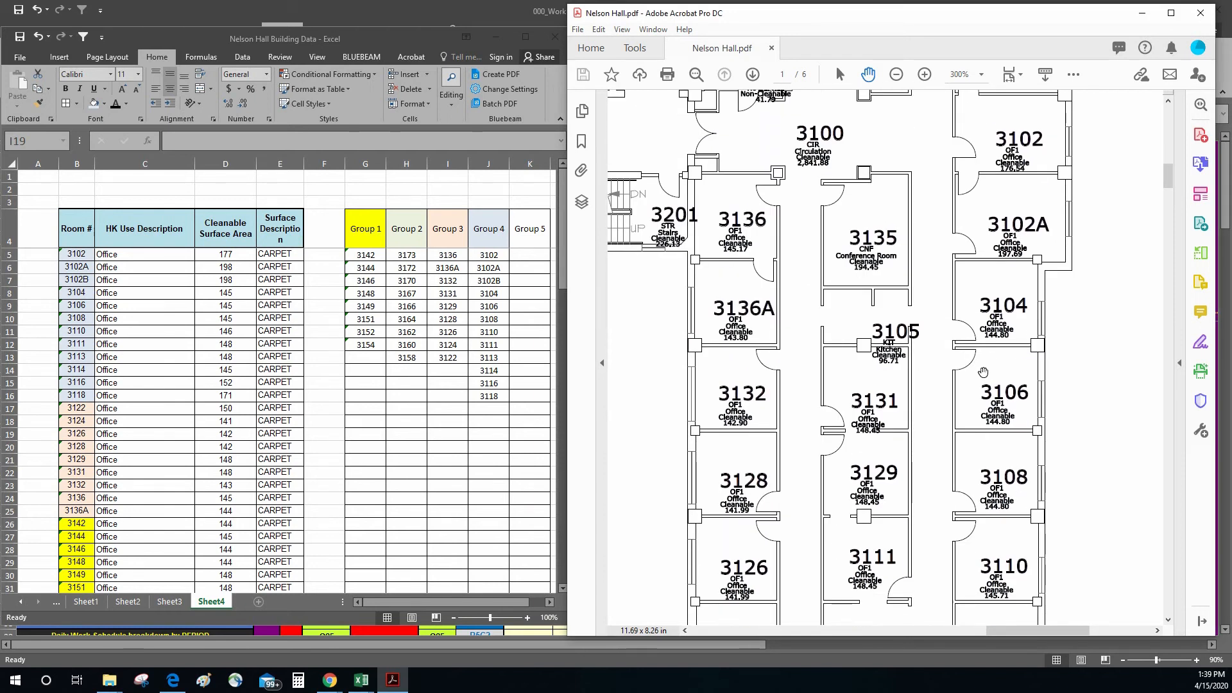
left_click_drag(987, 455, 993, 357)
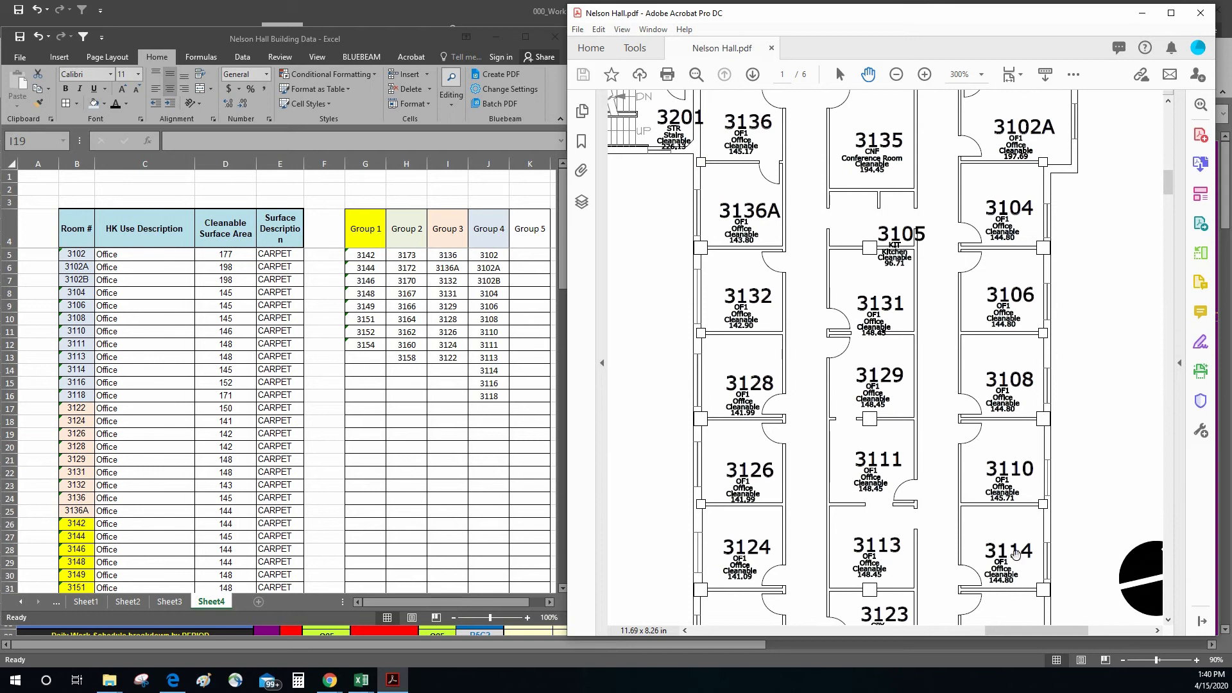
left_click_drag(1016, 556, 1026, 375)
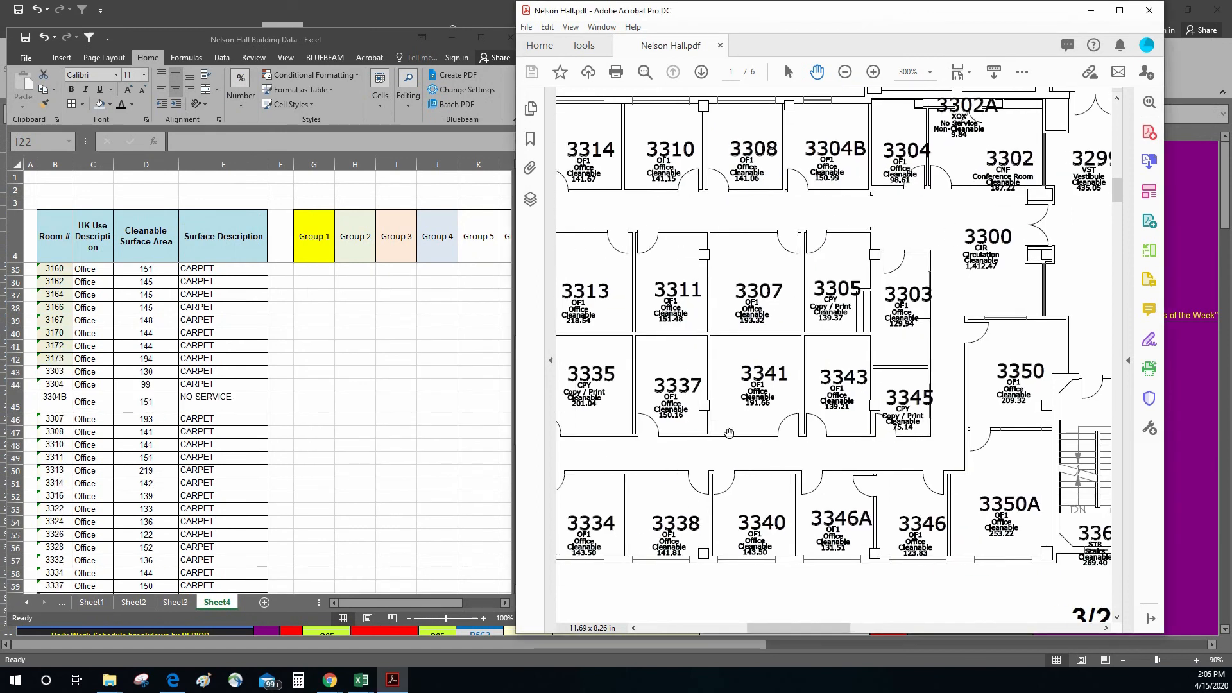
Step: Examine the 3300 wing on the floor plan and view the columns for Groups 5 to 7 beside the remaining rooms
left_click_drag(726, 437, 1035, 437)
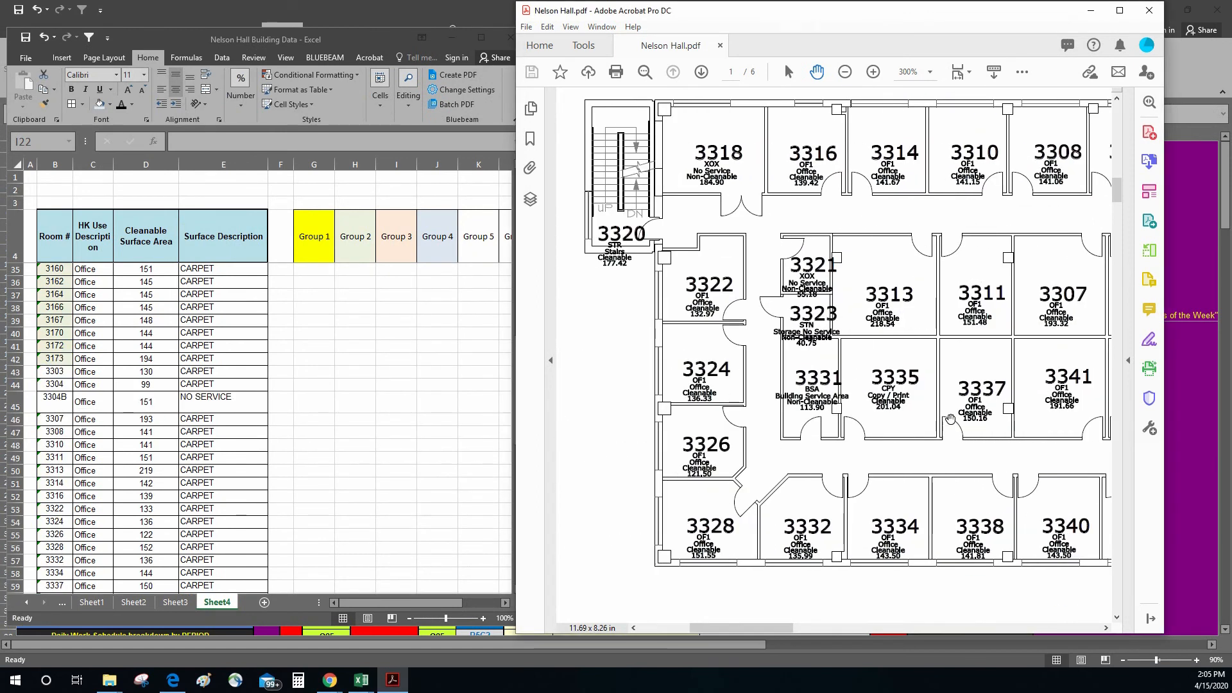
left_click_drag(949, 421, 703, 435)
left_click_drag(931, 402, 837, 418)
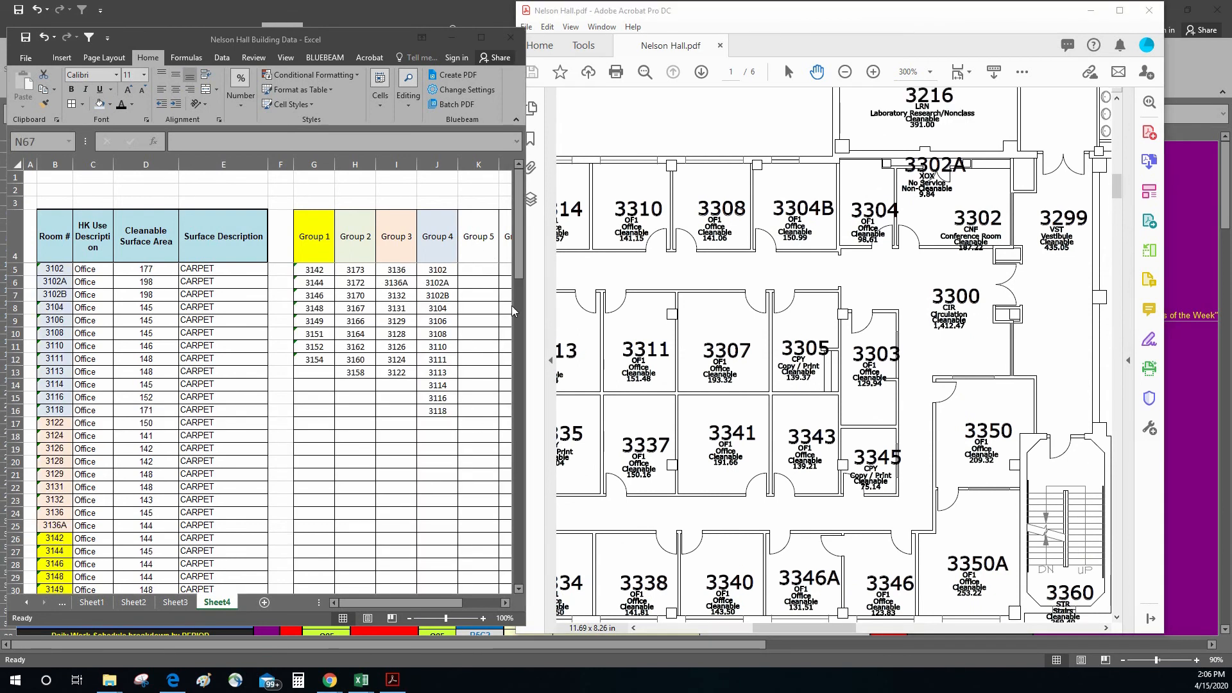
left_click(507, 611)
left_click(508, 603)
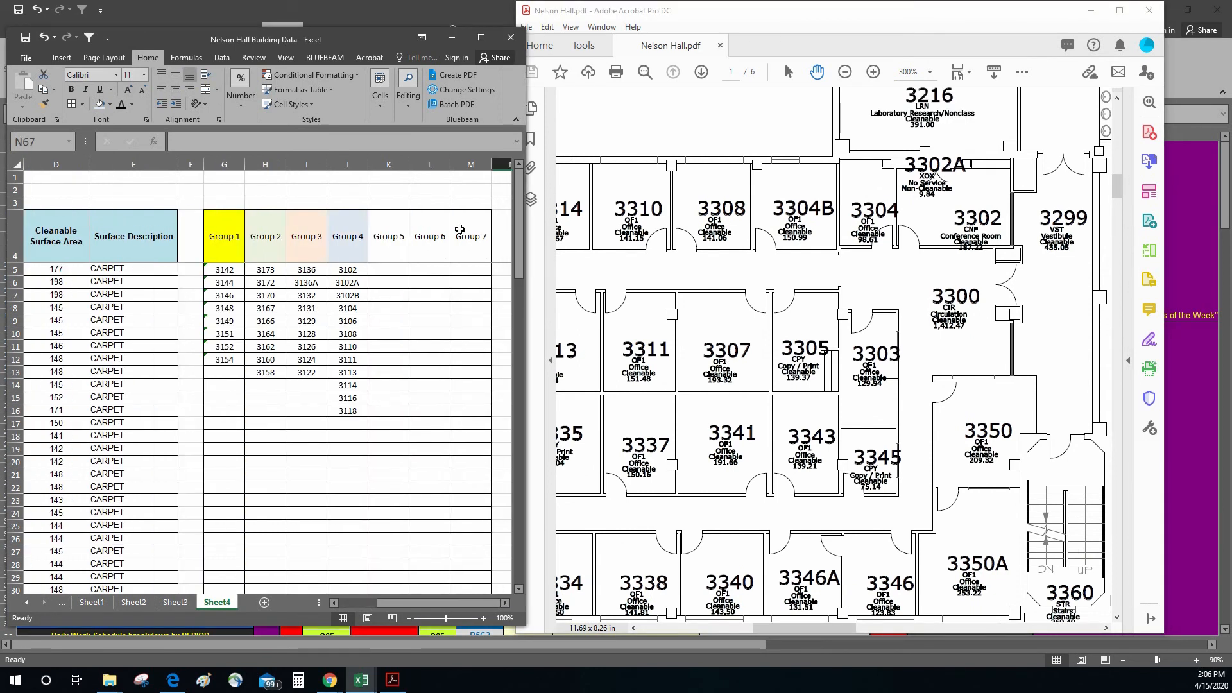
scroll(360, 498, "down", 7)
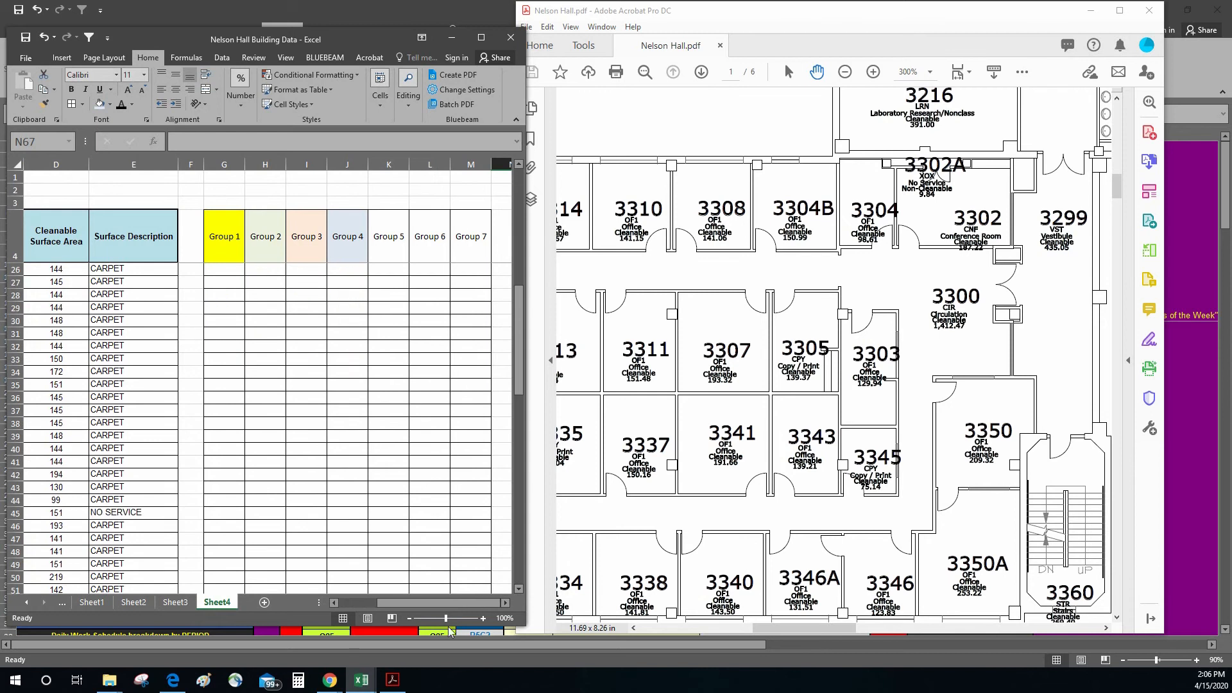
Step: Trace the 3300 wing's Group 1 offices 3304B to 3316 and Group 2 offices 3322 to 3337 on the floor plan
scroll(210, 440, "down", 3)
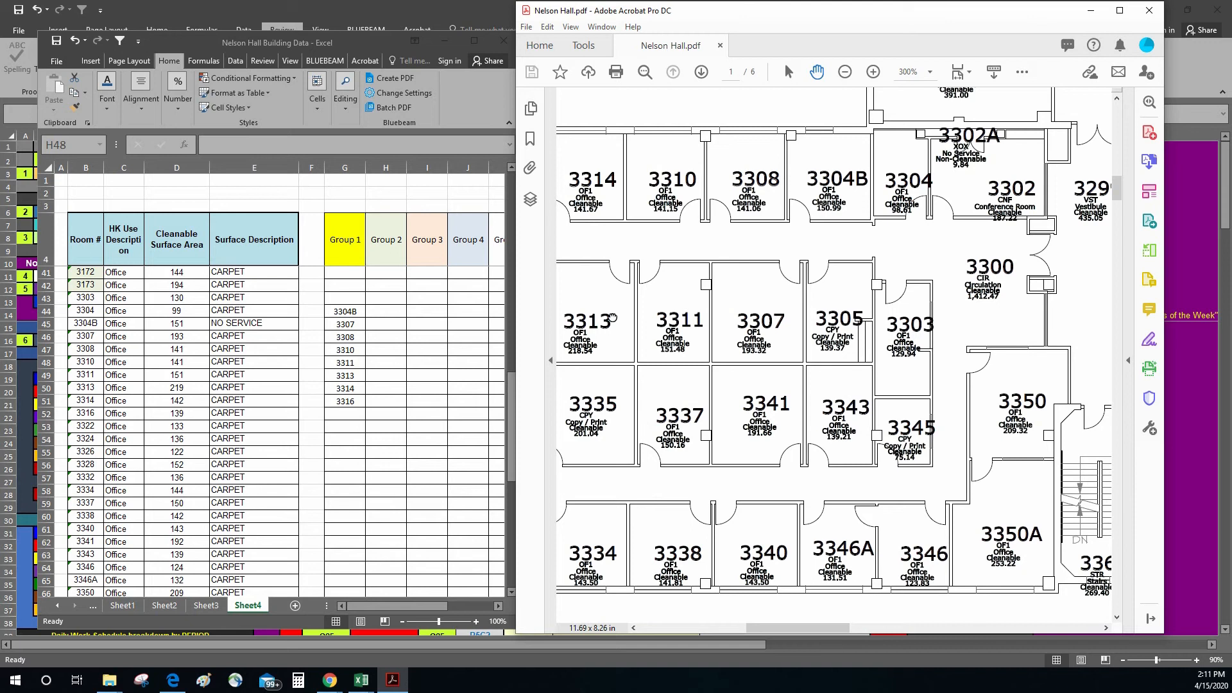
scroll(656, 270, "left", 5)
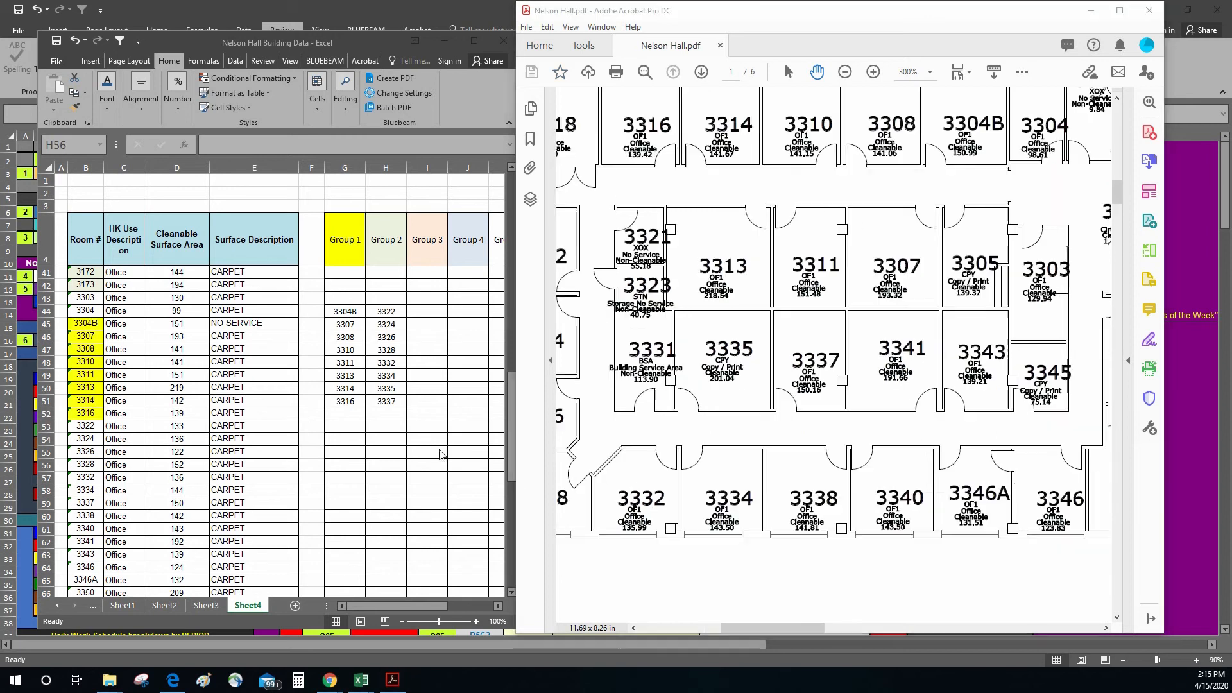
left_click_drag(936, 424, 996, 458)
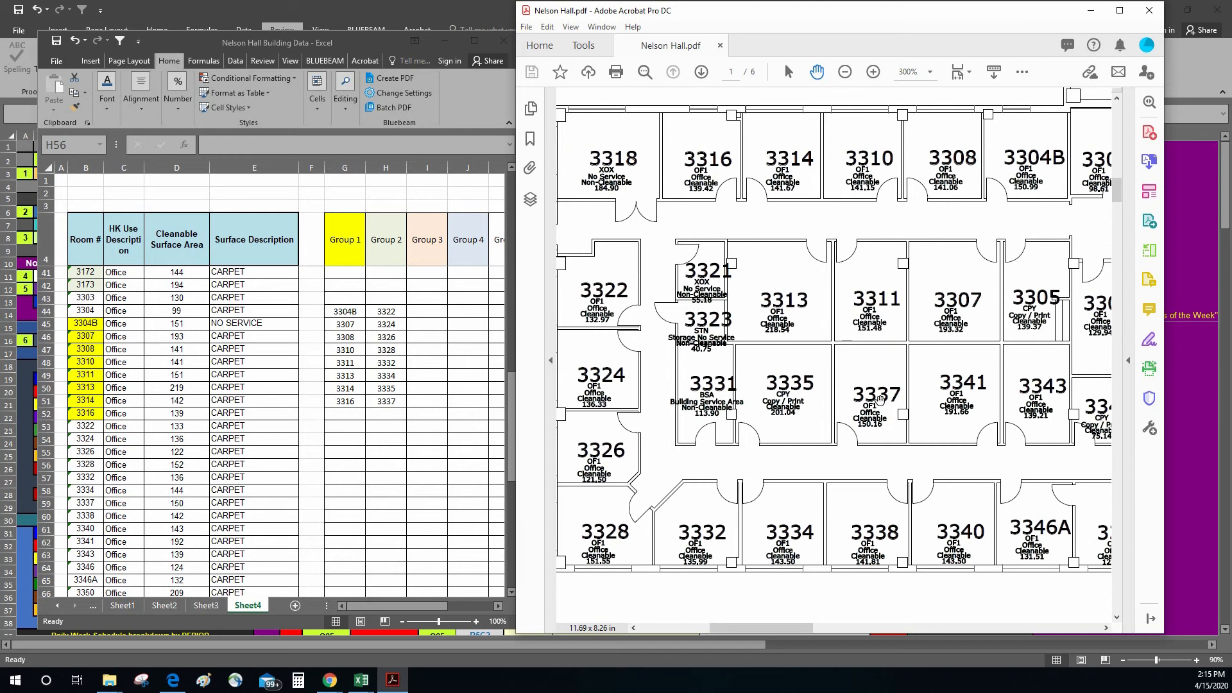
Step: Check rooms 3322 through 3337 in the room list one by one against the Group 2 column
scroll(99, 392, "down", 1)
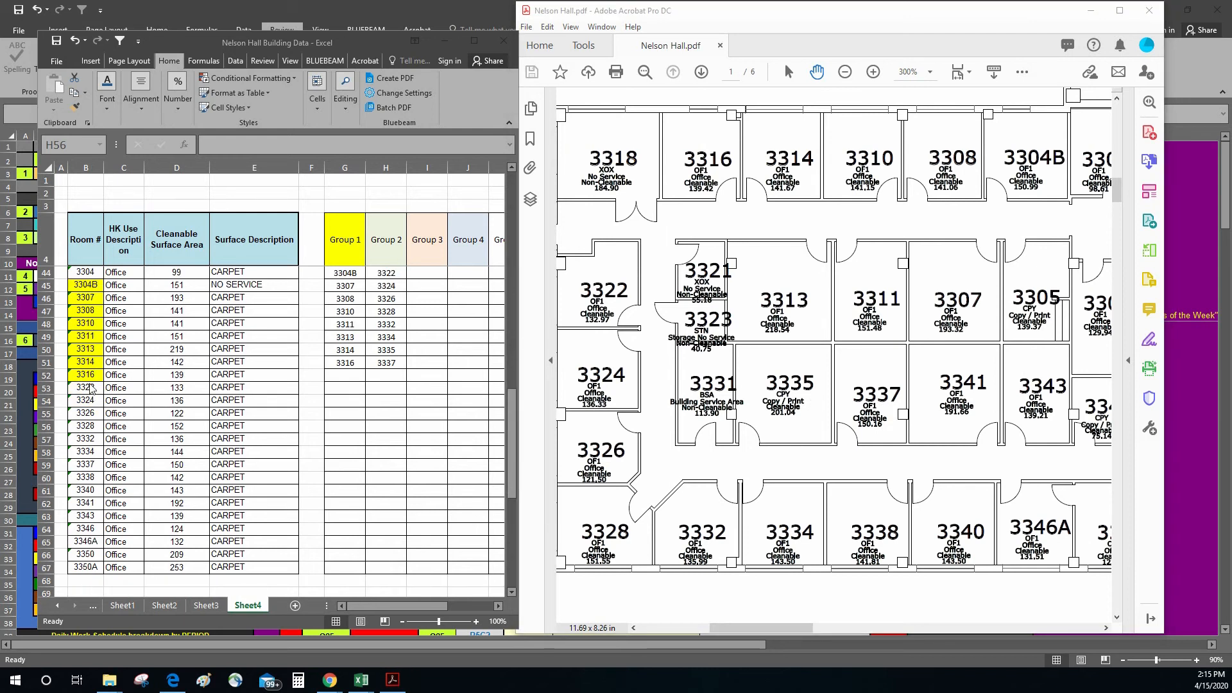
left_click(90, 389)
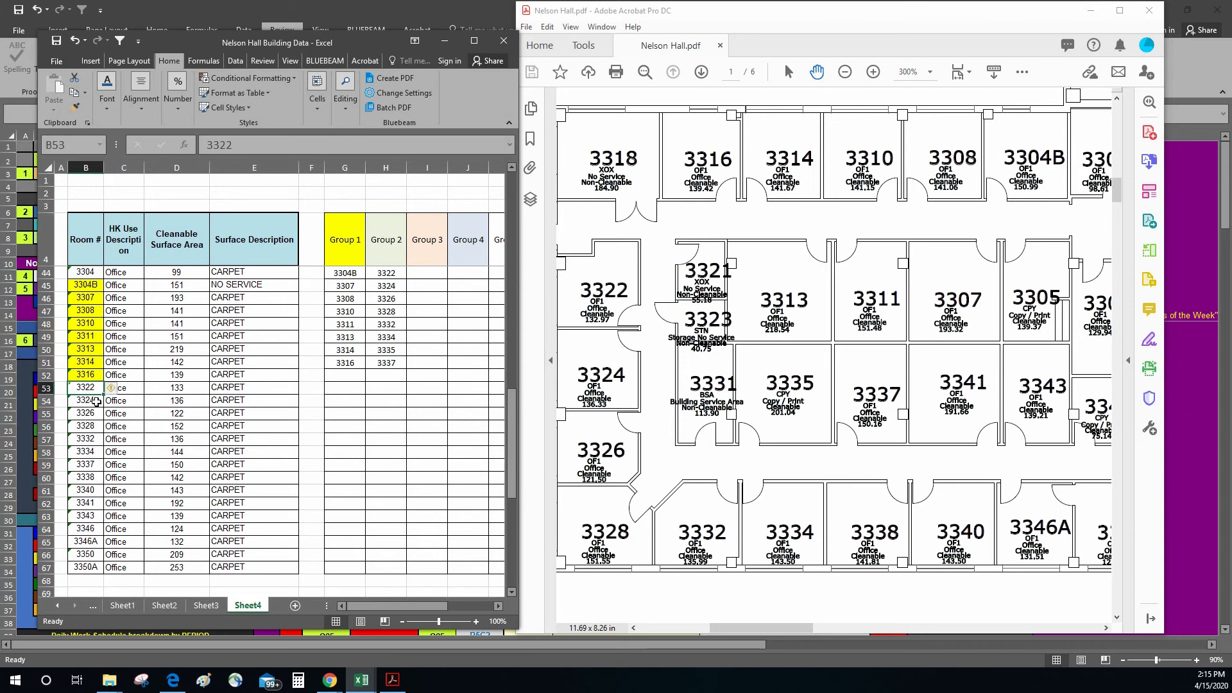
left_click(97, 402, "ctrl")
left_click(94, 415, "ctrl")
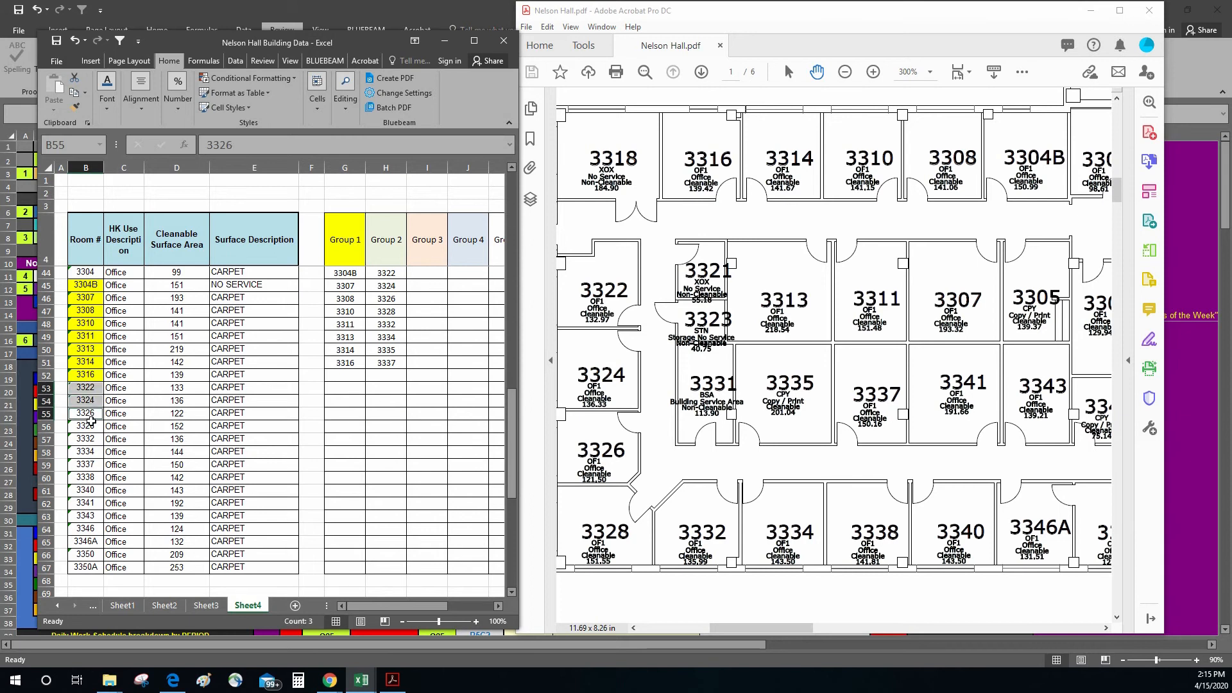
left_click(93, 428, "ctrl")
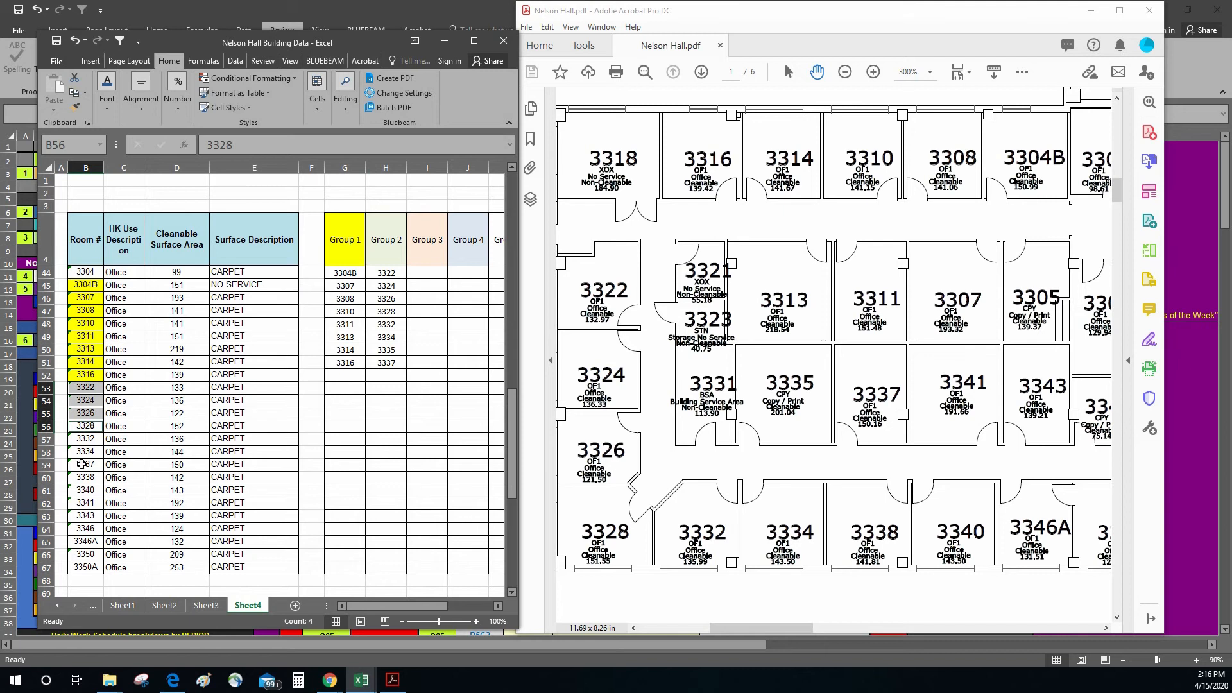
left_click(90, 439, "ctrl")
left_click(89, 451, "ctrl")
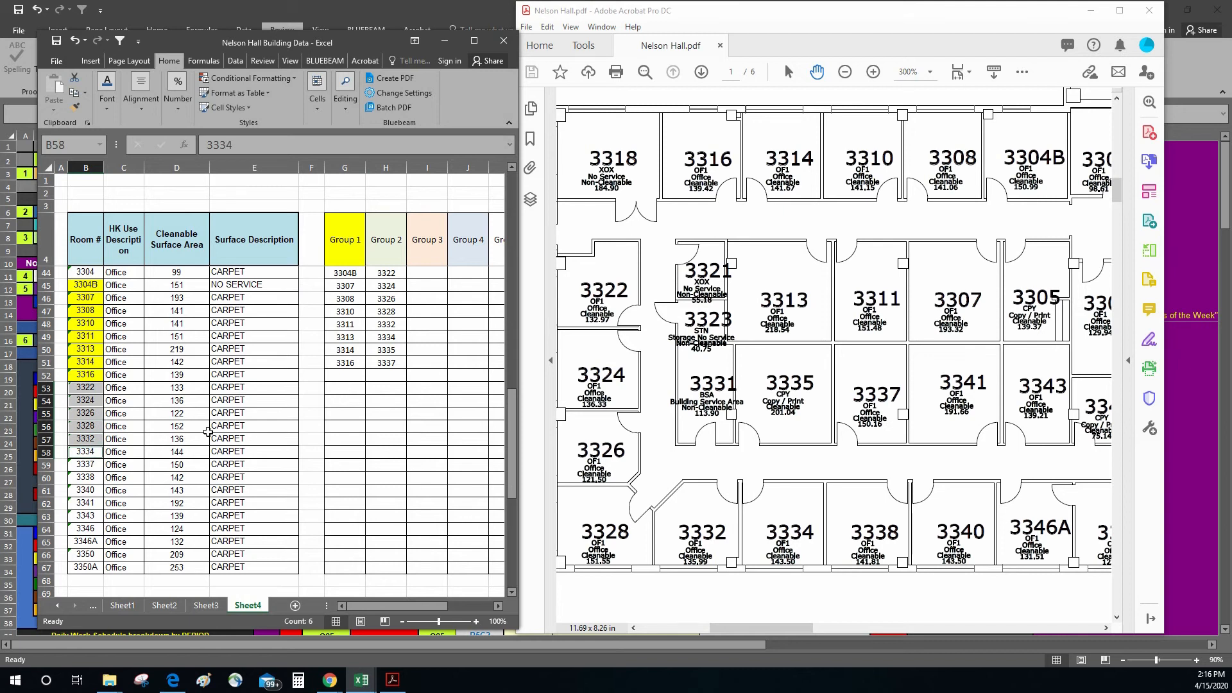
left_click(93, 464, "ctrl")
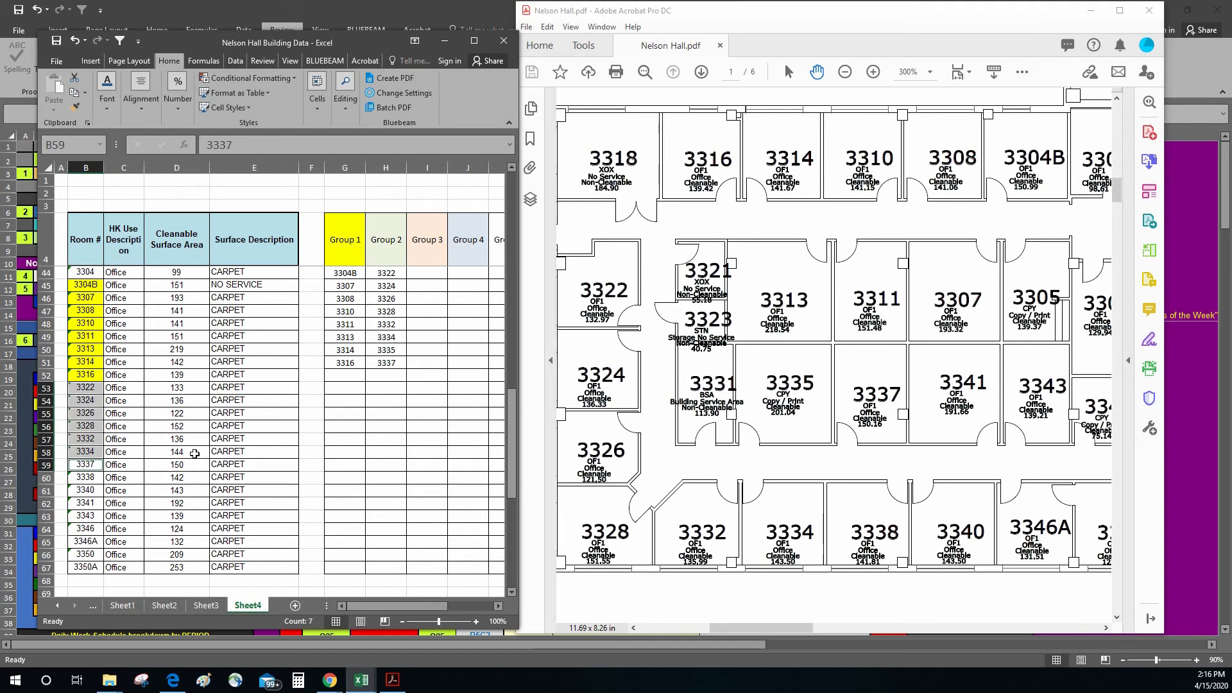
left_click(478, 414)
Step: Delete room 3335 from the Group 2 column and move 3337 up into its place
left_click(399, 352)
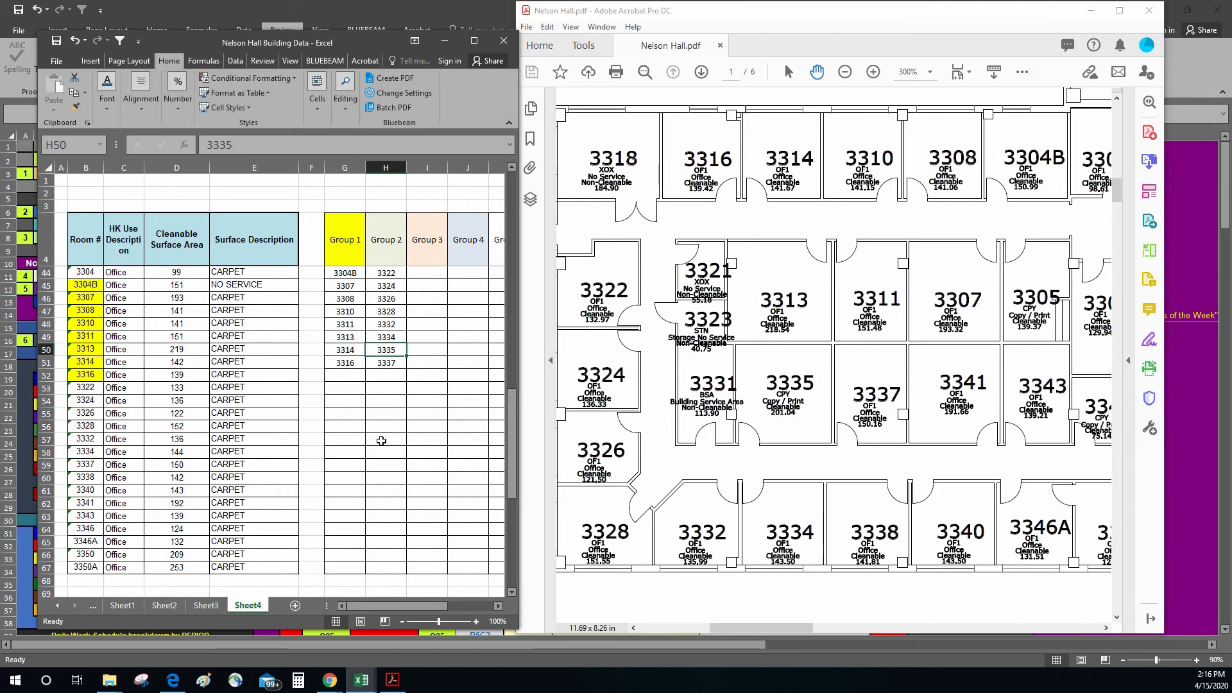
key("Delete")
left_click(401, 414)
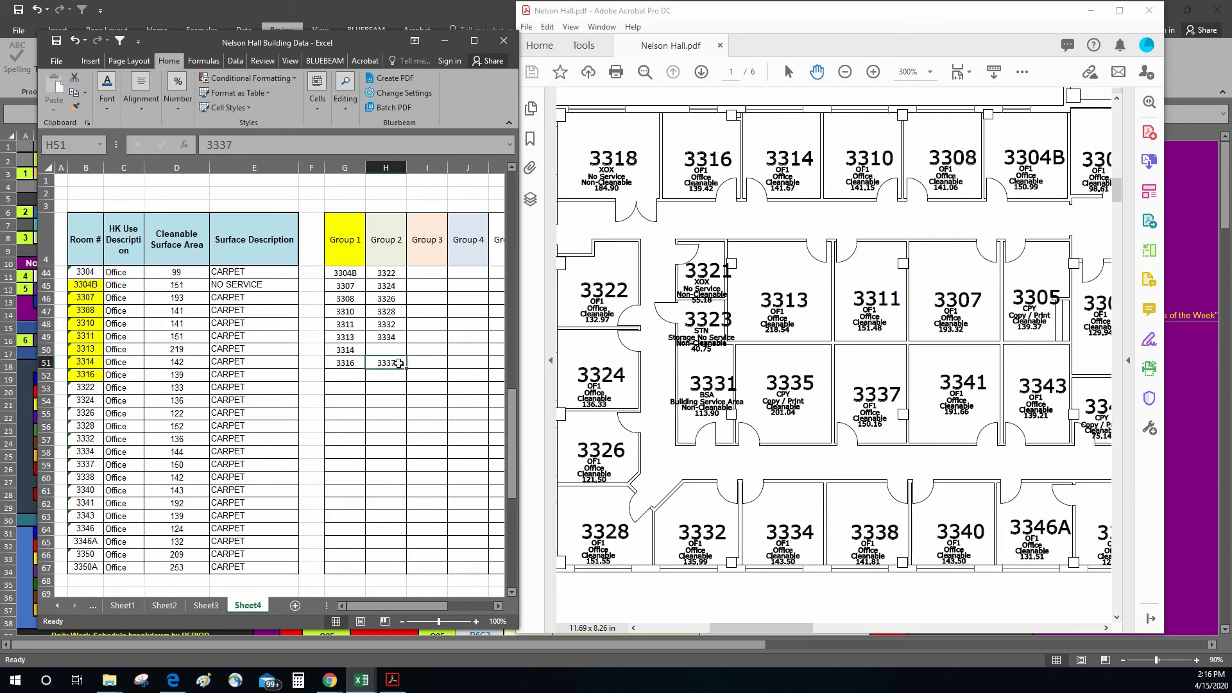
right_click(399, 363)
left_click(428, 387)
left_click(398, 353)
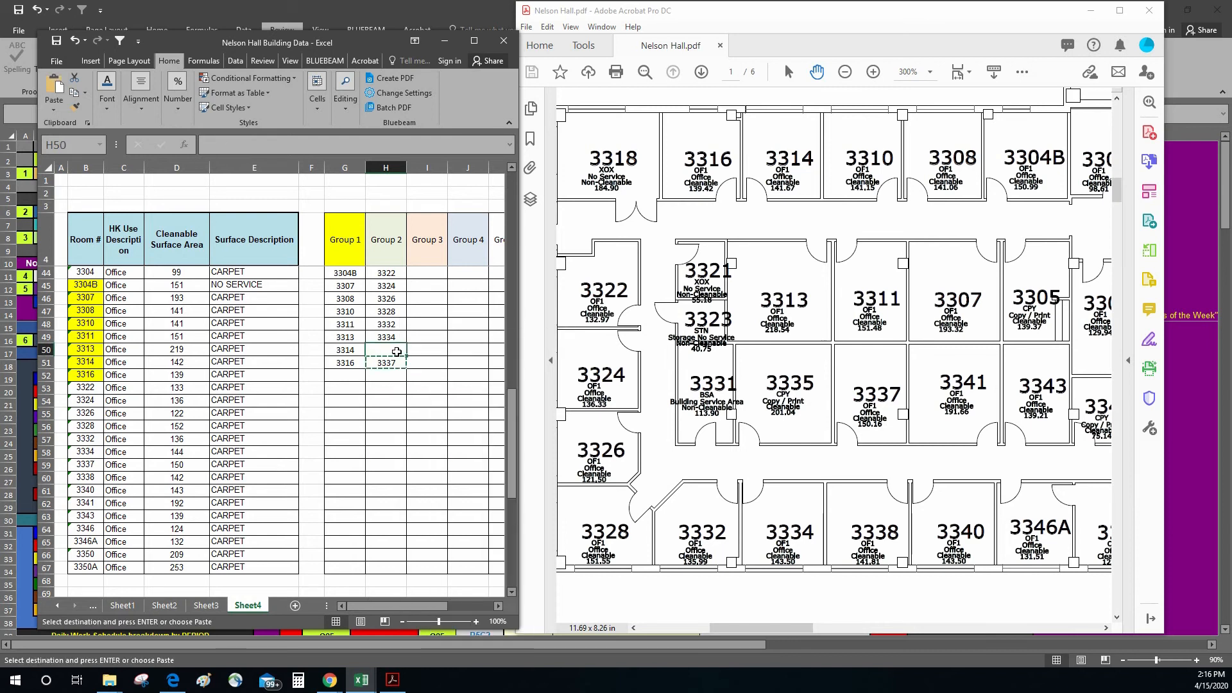
right_click(398, 352)
left_click(422, 408)
left_click(387, 363)
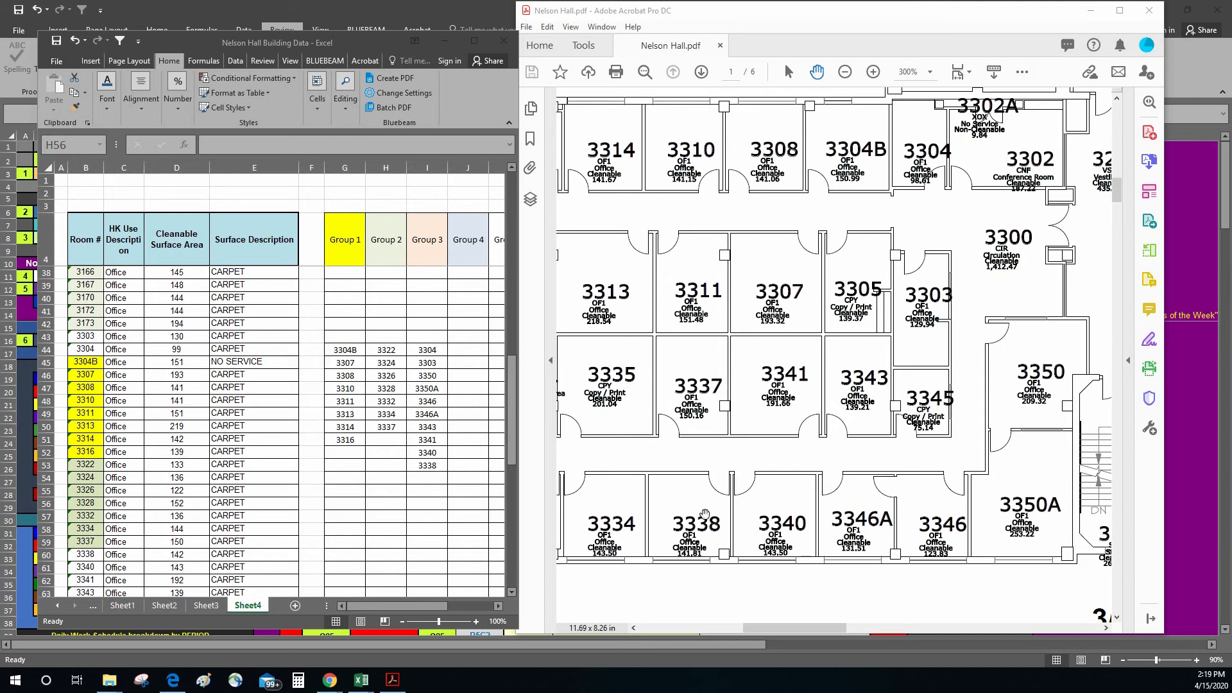
Step: Move room 3338 from the Group 3 column to the end of the Group 2 entries, below 3337
right_click(426, 469)
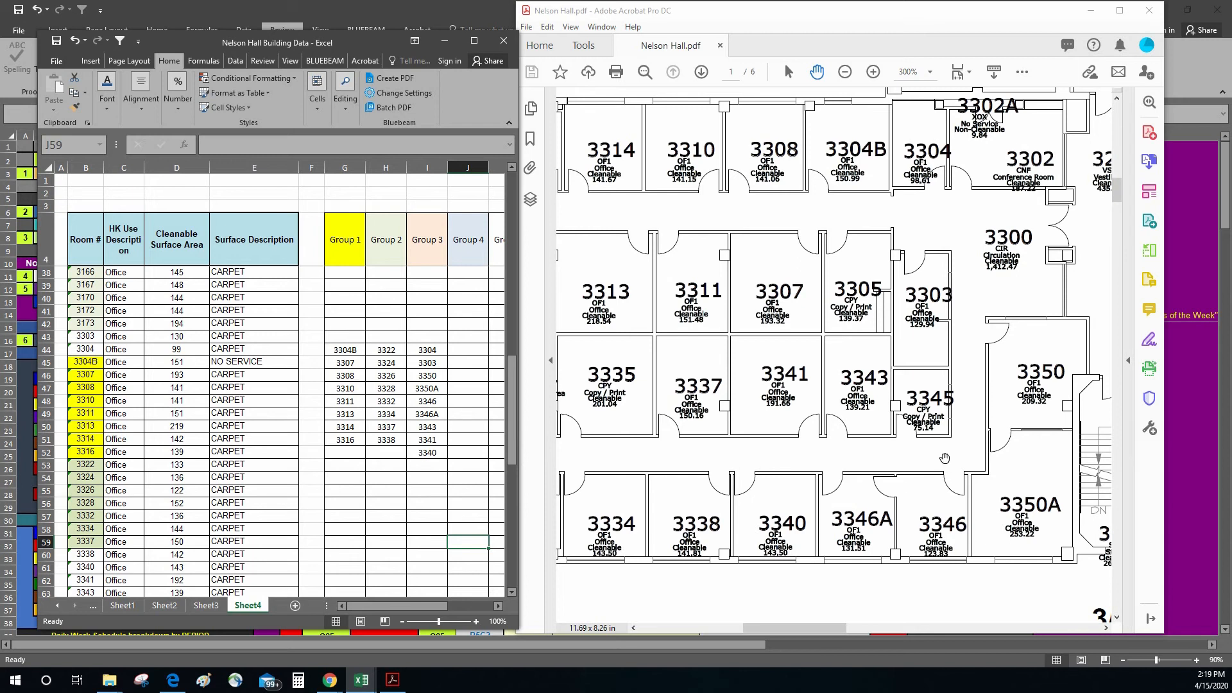
left_click(945, 458)
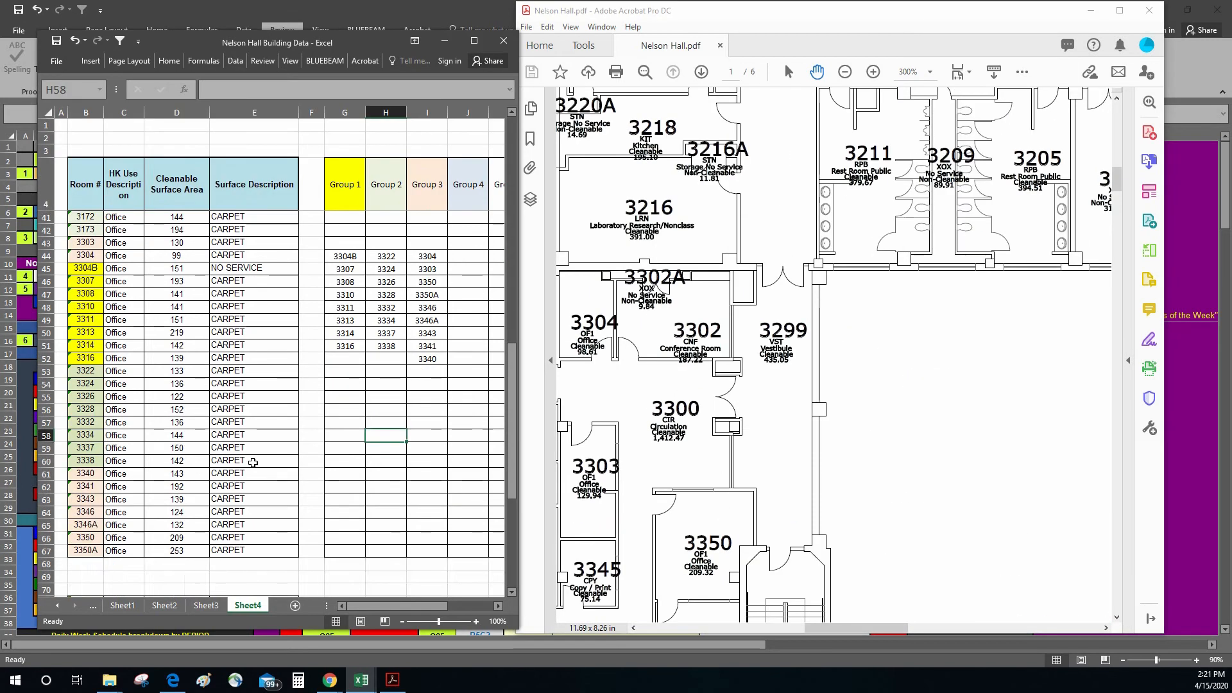
Step: Review the color-coded room list and its group assignments, widening the workbook window to show the columns through Group 7
scroll(253, 462, "up", 5)
scroll(253, 462, "down", 5)
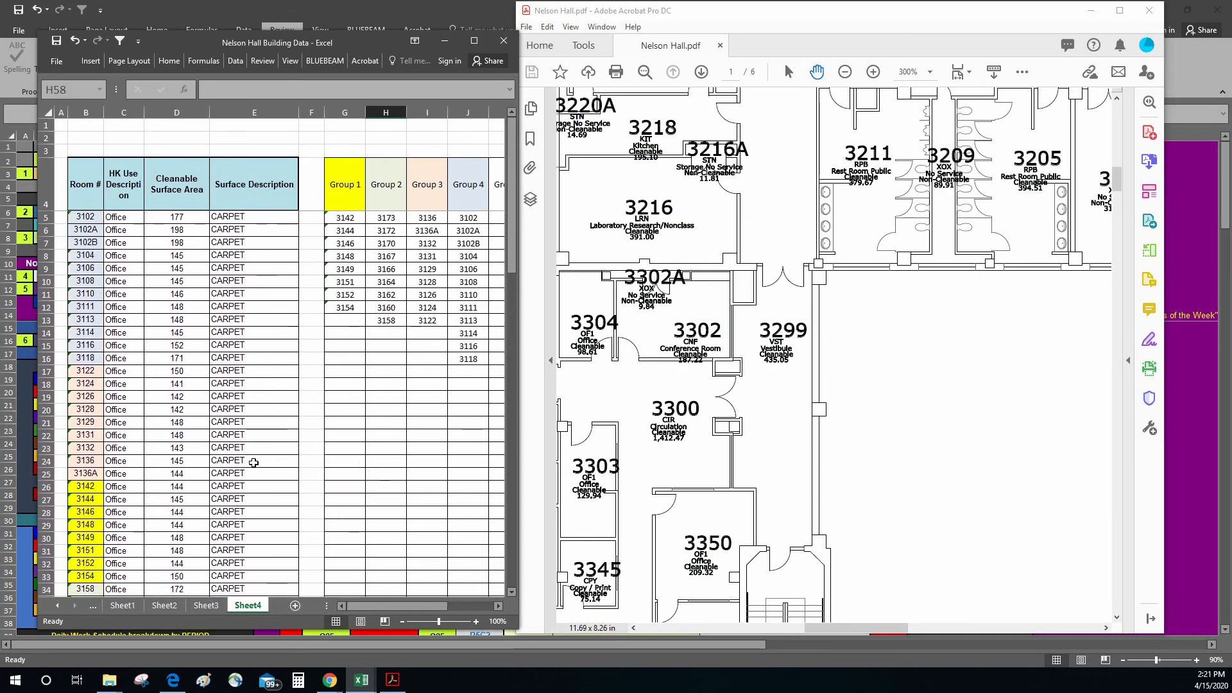
scroll(254, 462, "down", 2)
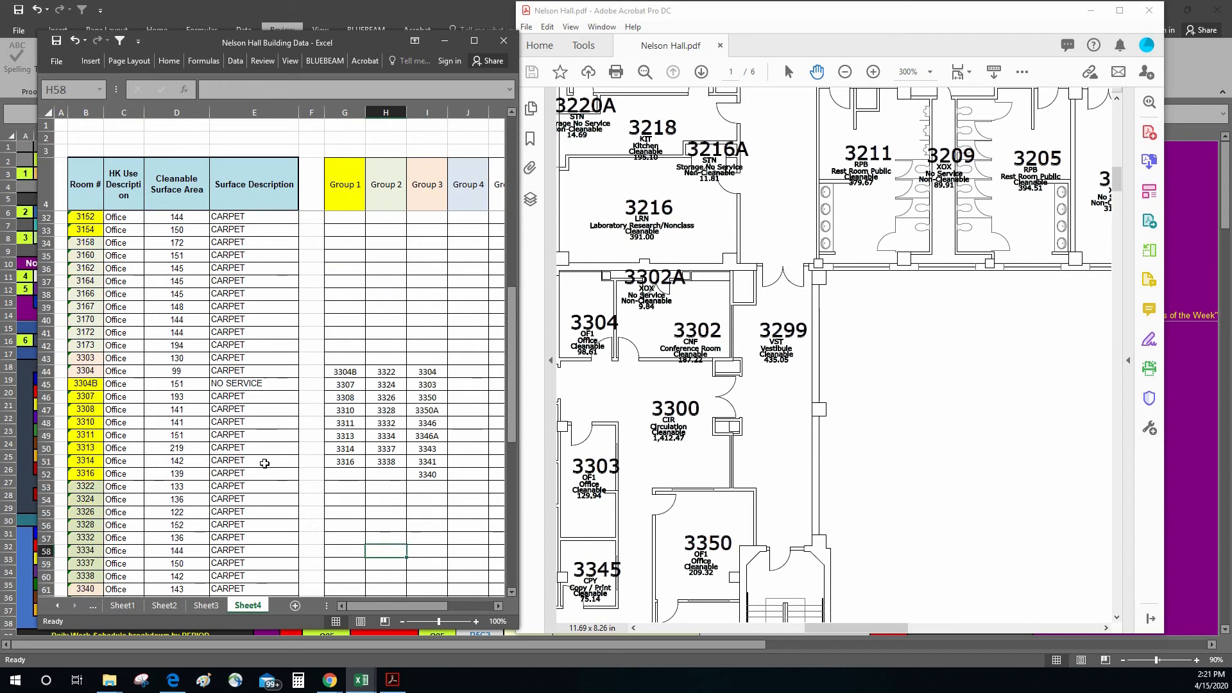
scroll(431, 344, "up", 9)
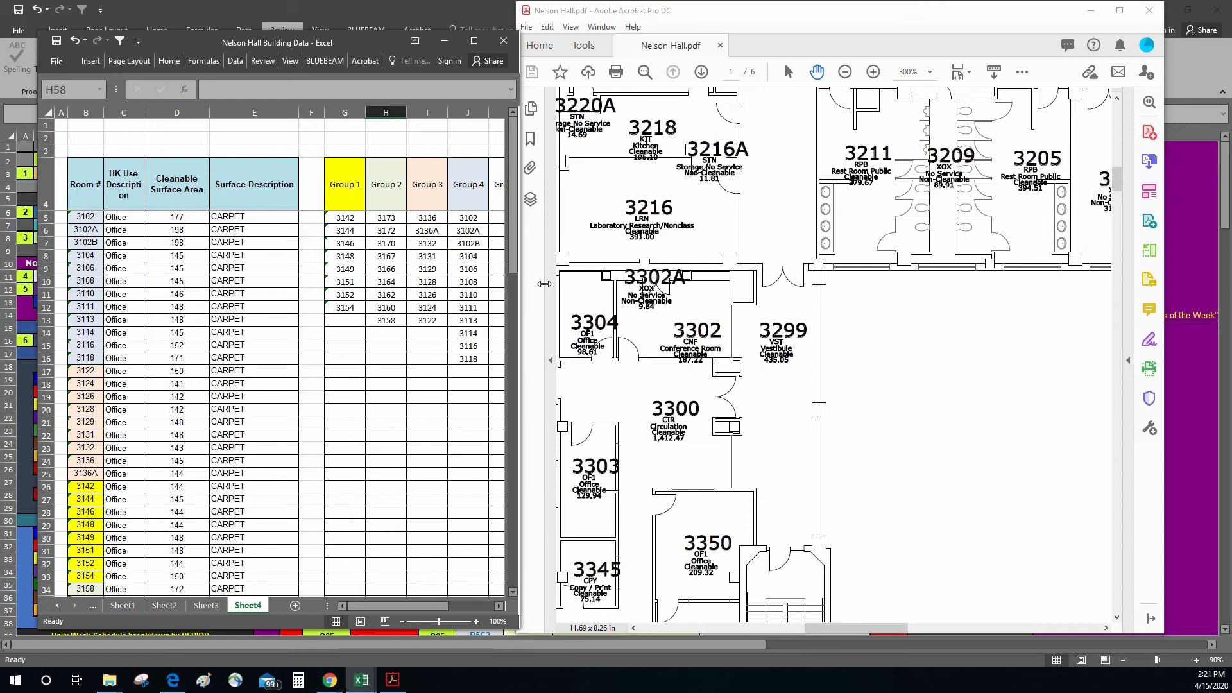
left_click_drag(502, 285, 666, 267)
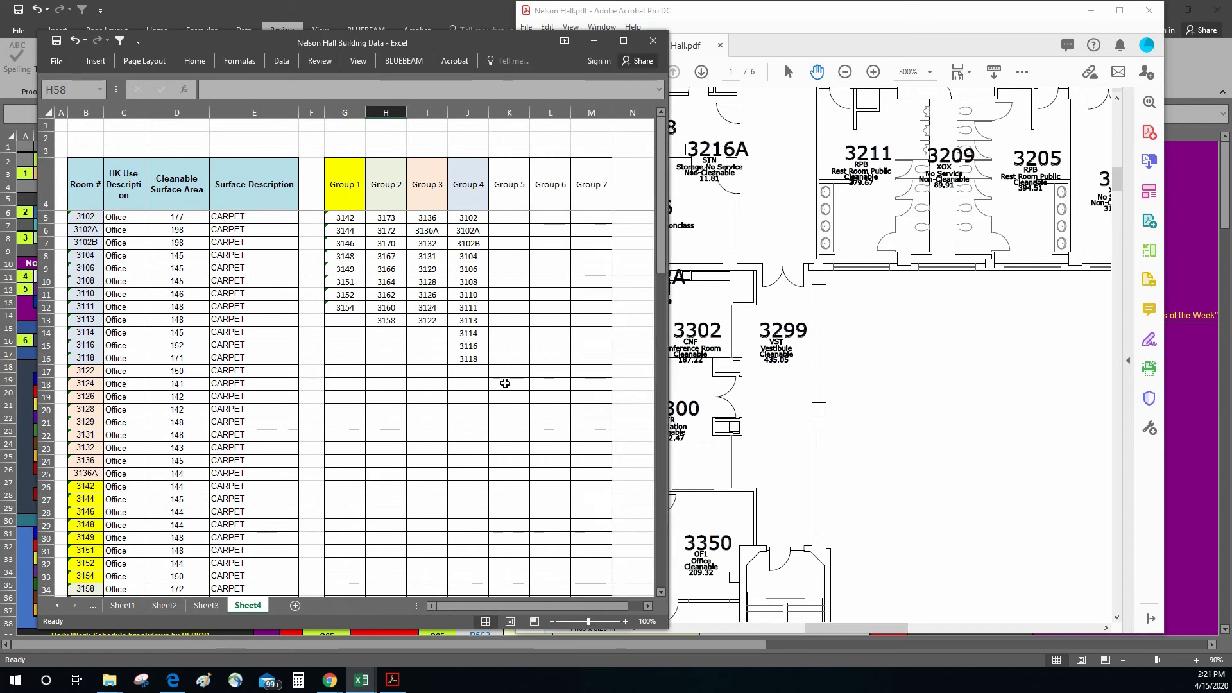
Step: Paste the cut room numbers into the Group 5, Group 6 and Group 7 columns, starting at K5
scroll(503, 405, "down", 8)
right_click(513, 215)
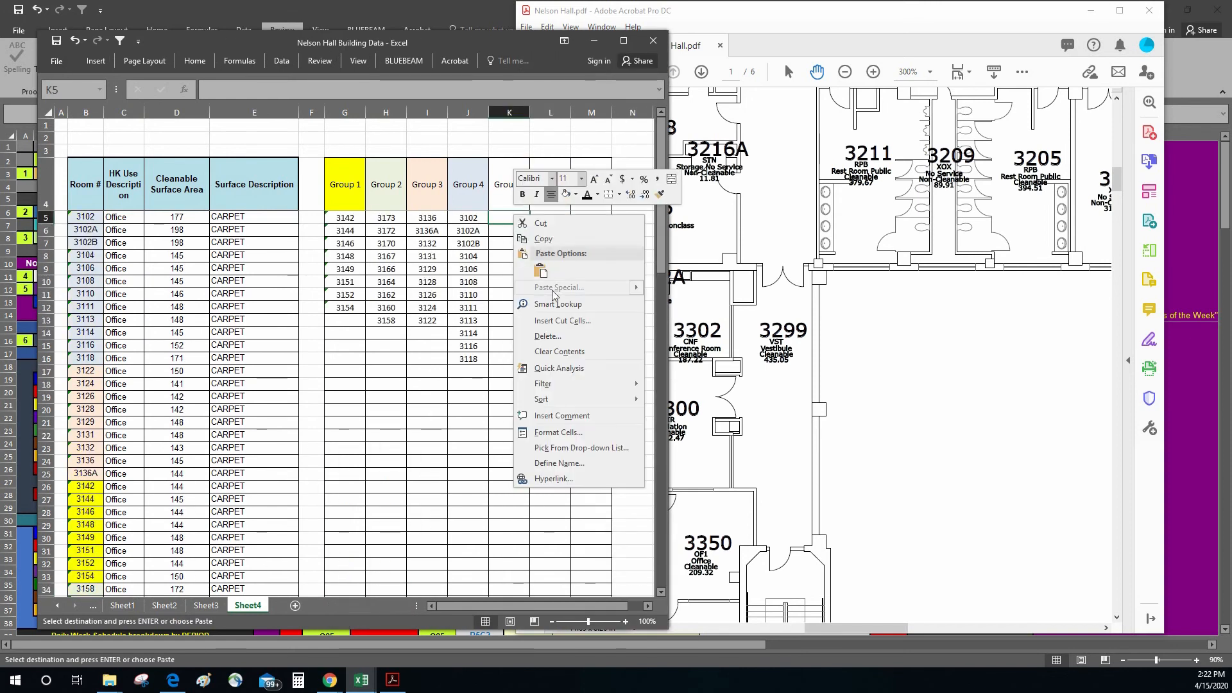
left_click(540, 275)
left_click(490, 435)
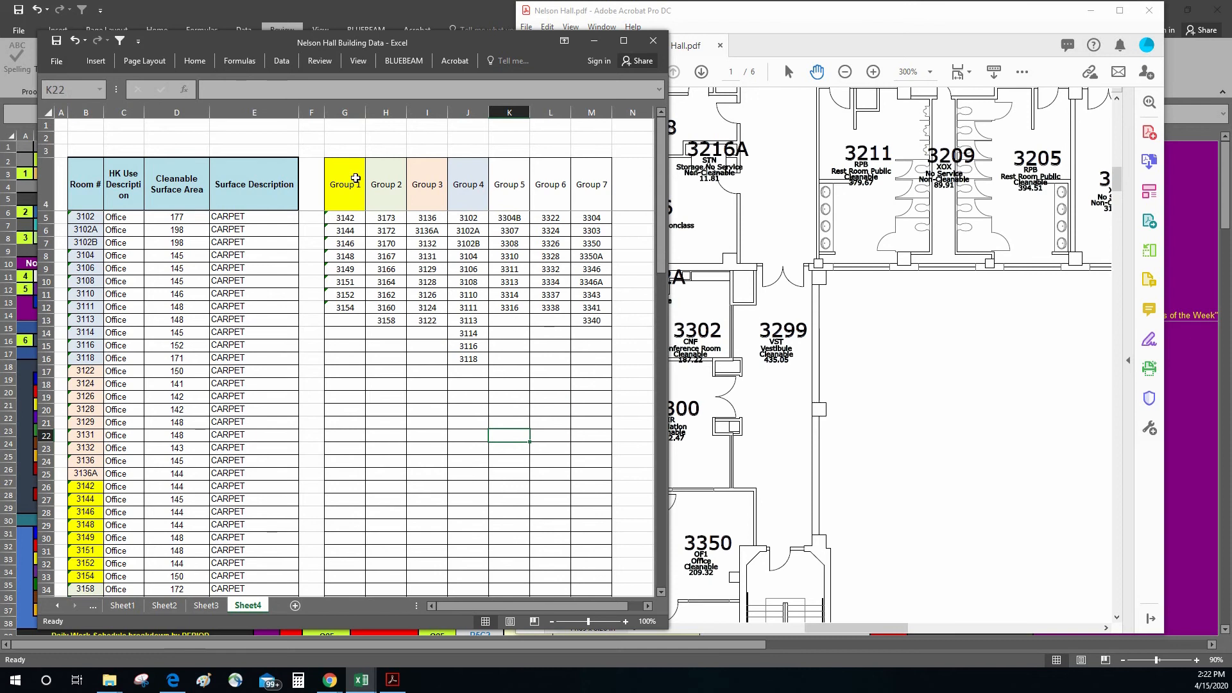
left_click(369, 179)
left_click(510, 180)
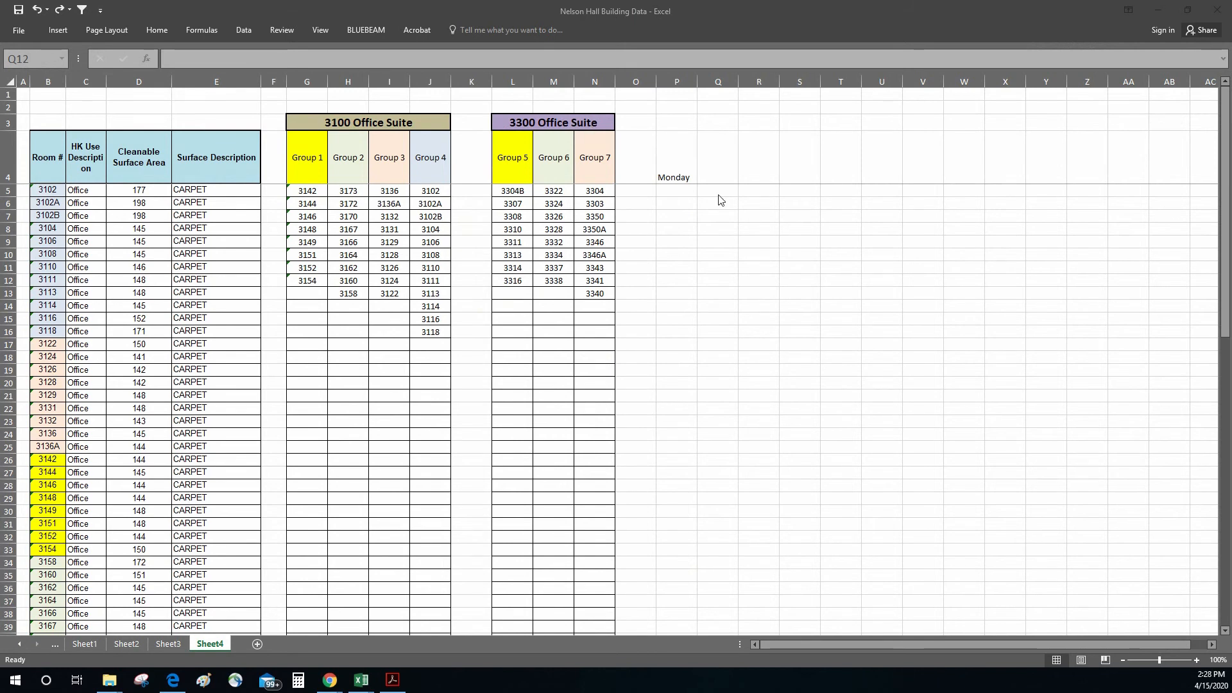
Step: Fill the weekday headings from Monday in P4 across through Friday in T4
left_click(679, 161)
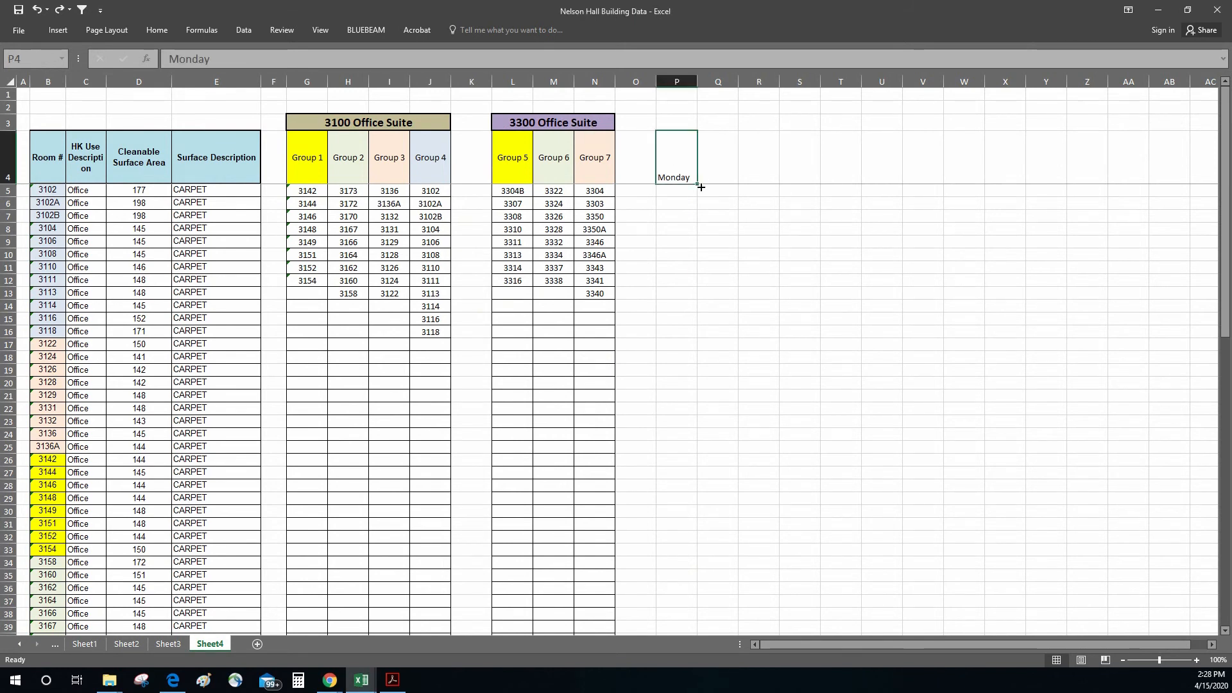
left_click_drag(698, 184, 861, 185)
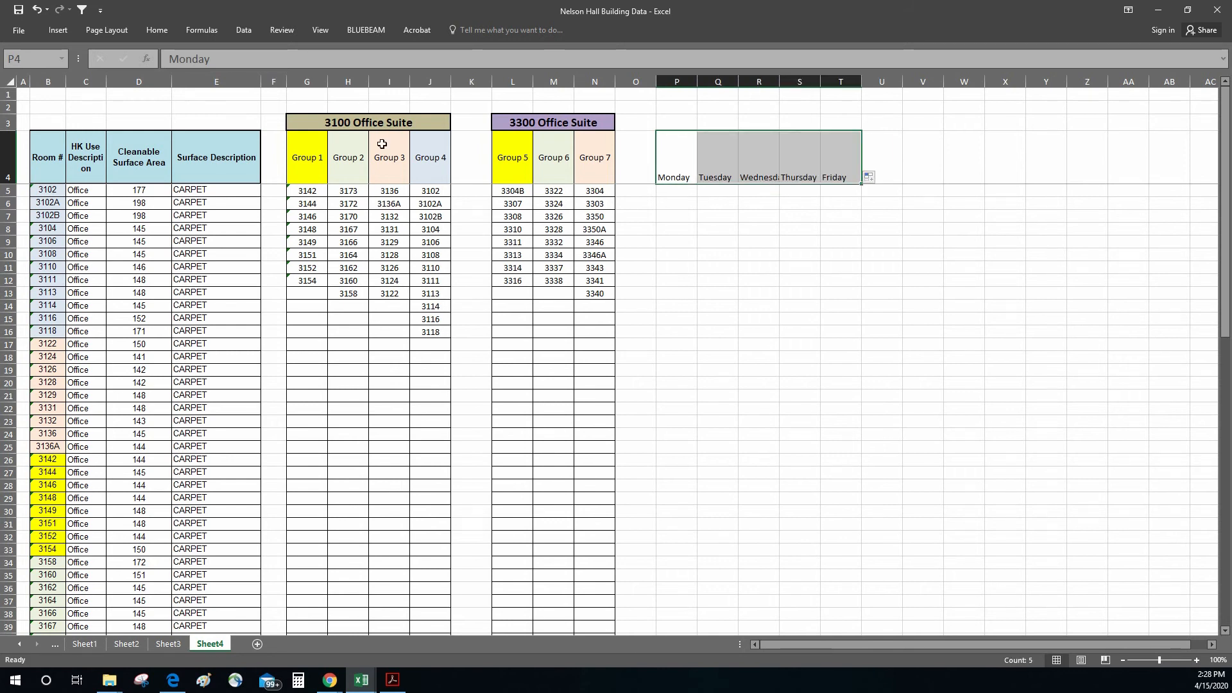
left_click(157, 30)
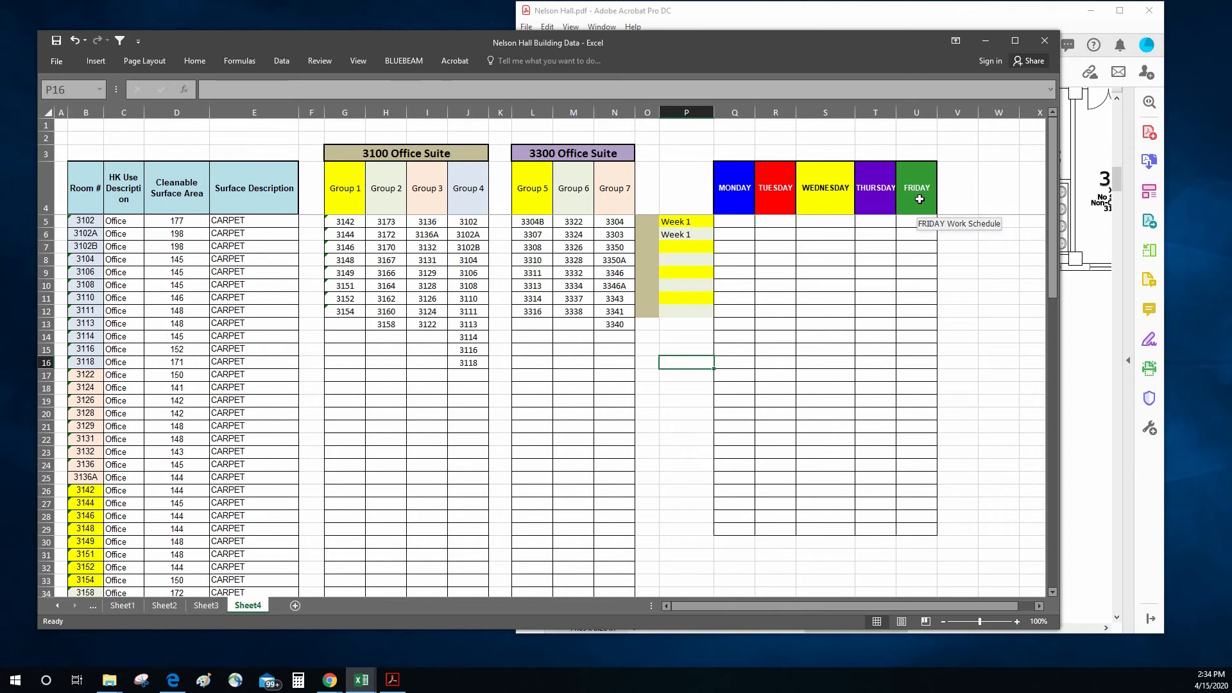
Step: Copy rooms 3142 through 3148 from Group 1 into the Monday column for Week 1 as values, starting at Q5
left_click(661, 380)
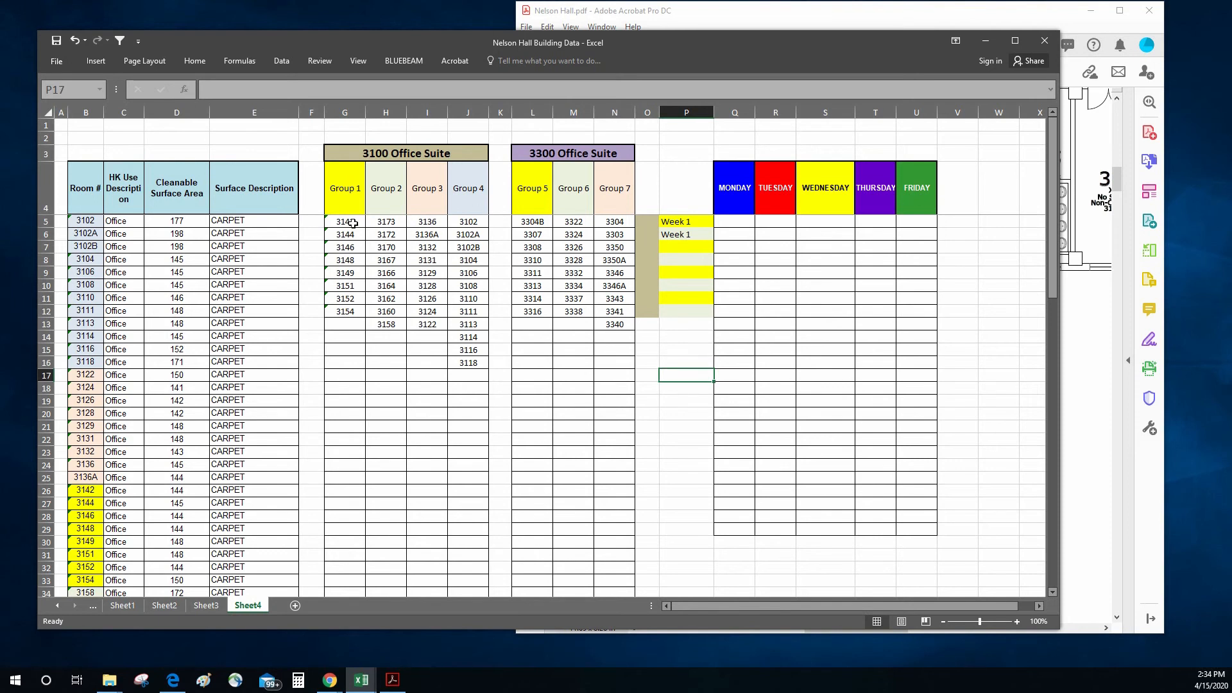
left_click_drag(353, 222, 346, 260)
right_click(347, 259)
left_click(371, 280)
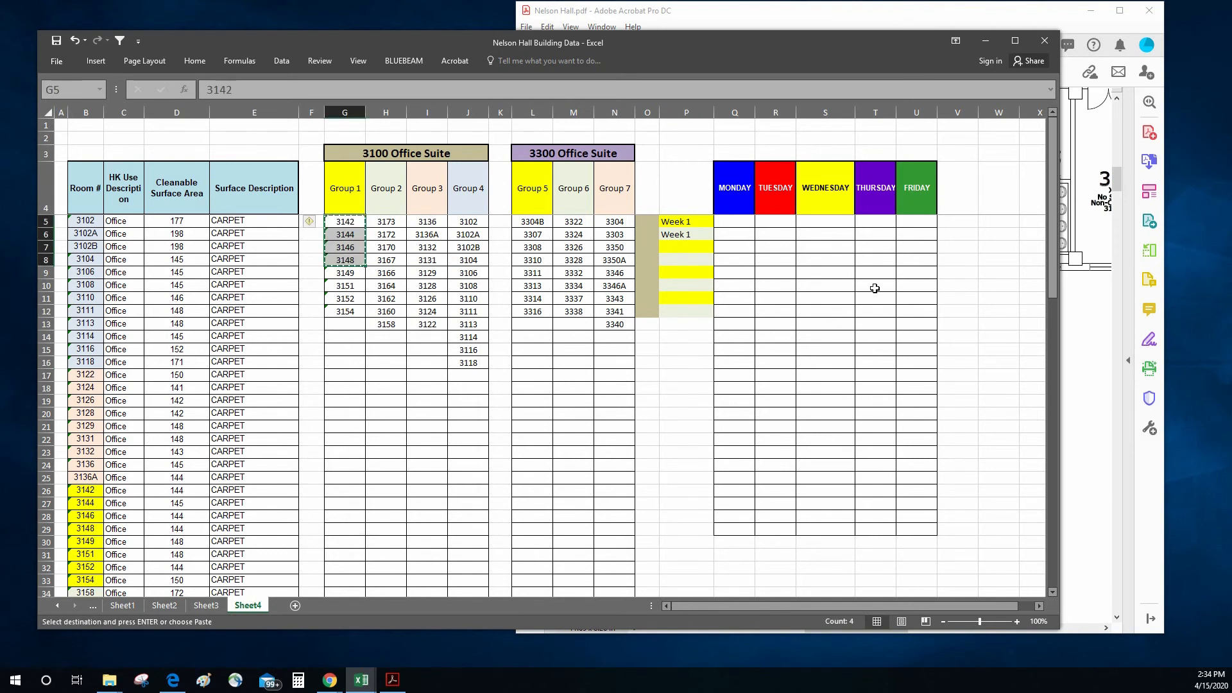
left_click(734, 223)
right_click(736, 223)
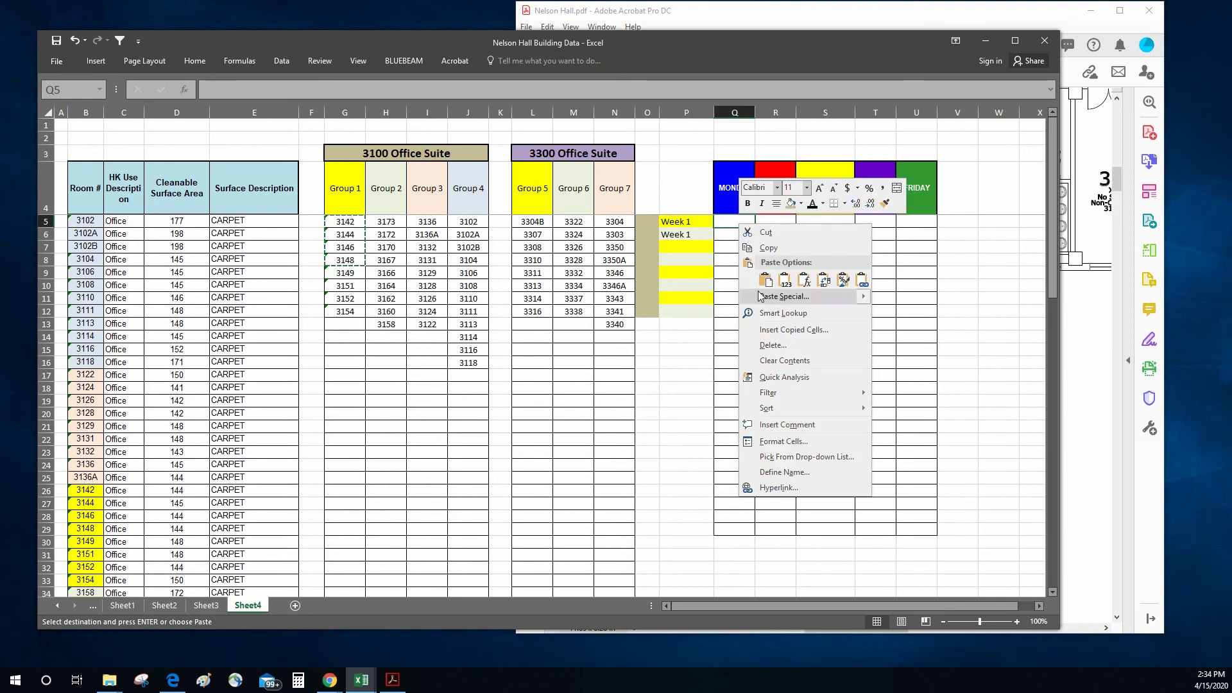
left_click(795, 282)
Step: Copy rooms 3149 through 3154 from Group 1 into the Tuesday column for Week 1 as values, starting at R5
left_click_drag(344, 273, 350, 310)
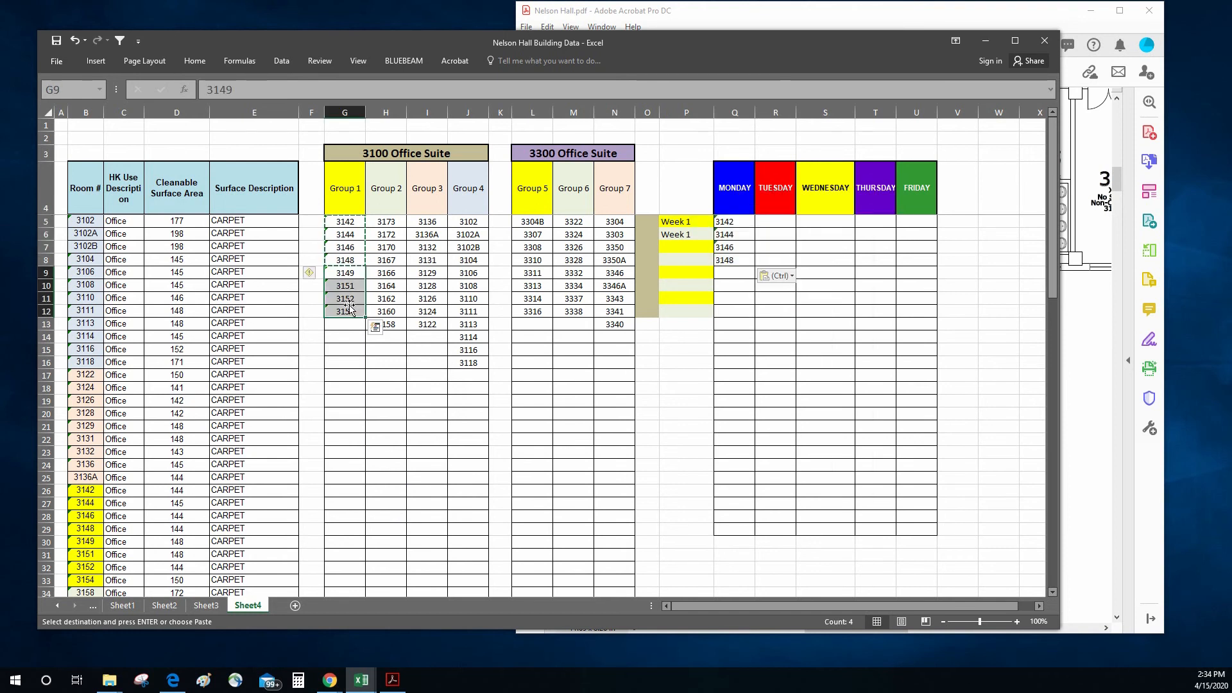
right_click(350, 309)
left_click(375, 324)
right_click(775, 222)
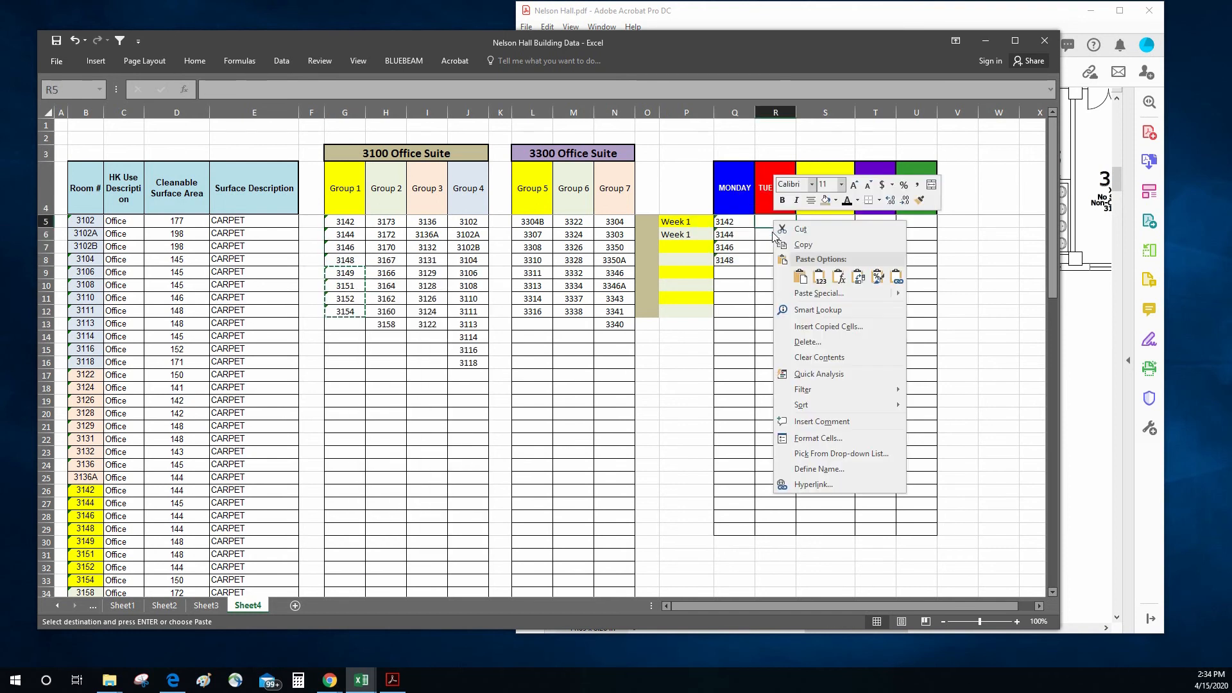
left_click(818, 277)
Step: Copy rooms 3173 through 3167 from Group 2 into the Wednesday column for Week 1 as values, starting at S5
left_click_drag(386, 222, 386, 261)
right_click(385, 260)
left_click(414, 284)
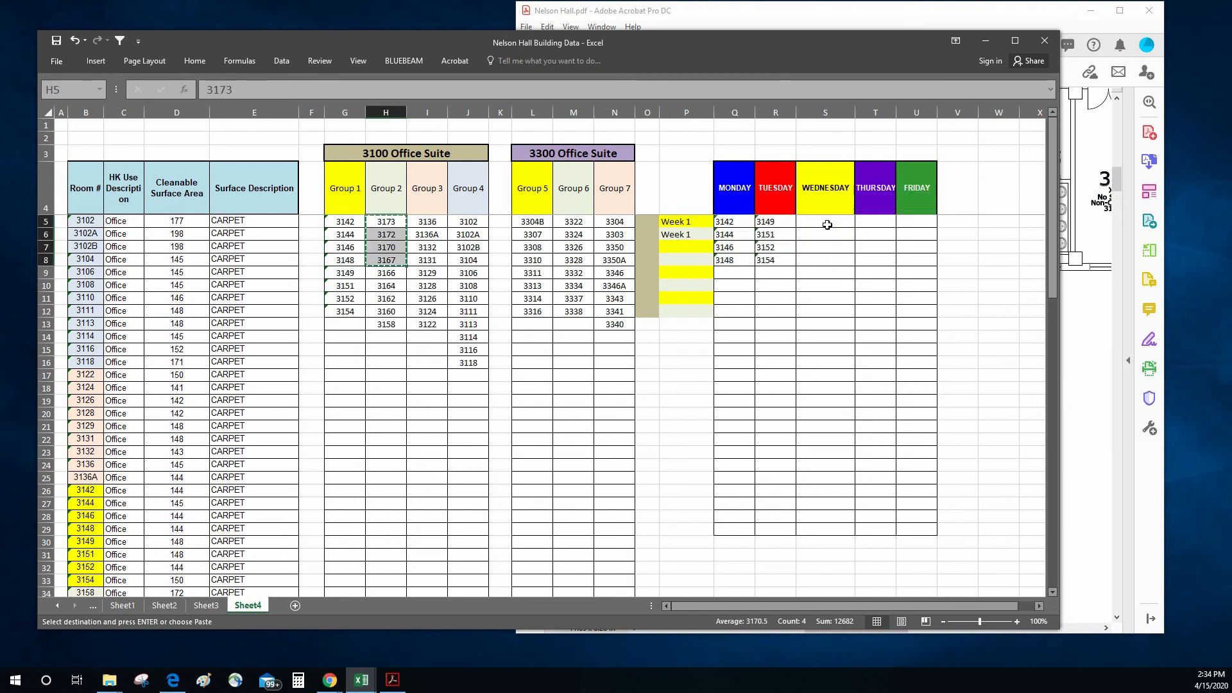
left_click(825, 223)
right_click(824, 222)
left_click(868, 277)
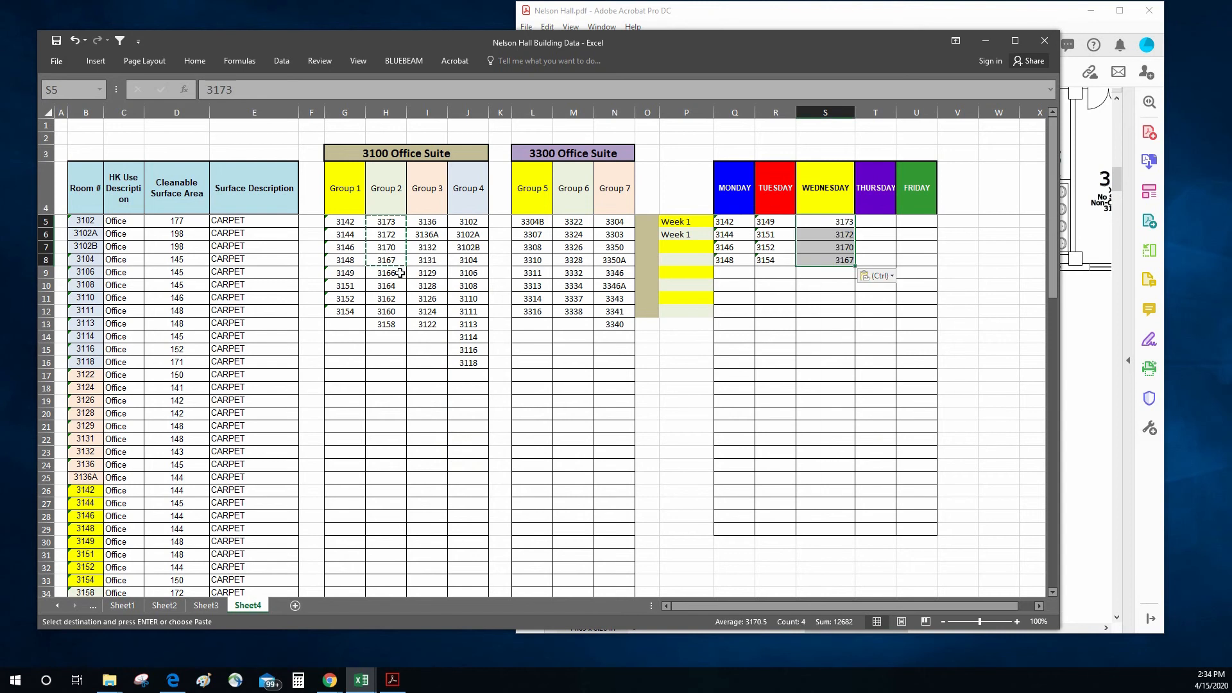
Step: Copy the remaining Group 2 rooms, 3166 through 3158, for the Thursday column of Week 1
left_click_drag(400, 273, 394, 324)
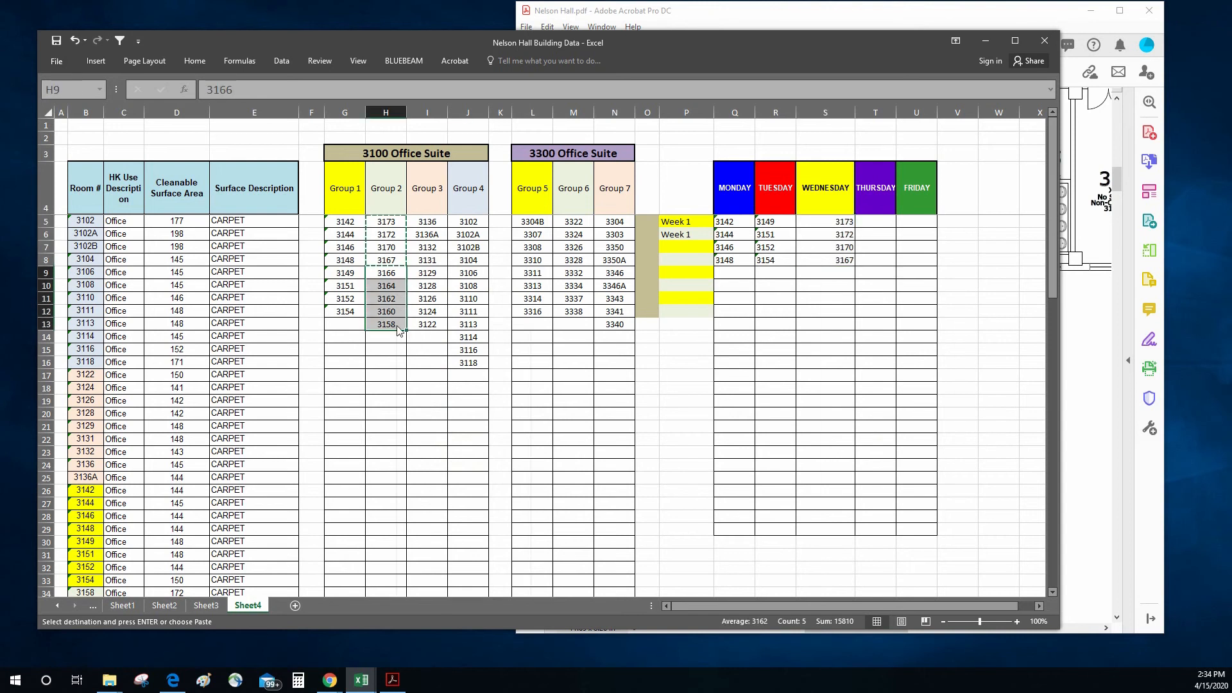
right_click(395, 325)
left_click(426, 349)
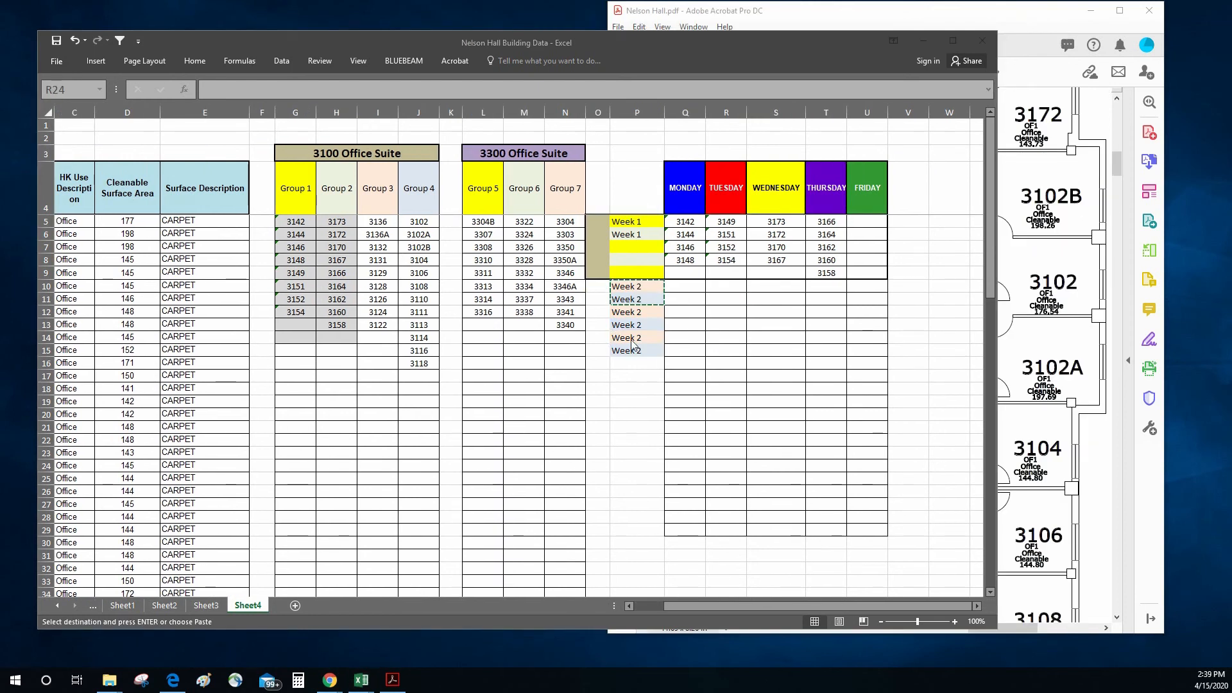
Step: Copy rooms 3136 through 3131 from Group 3 into the Monday column for Week 2 as values, starting at Q10
left_click(386, 225)
left_click_drag(379, 220, 378, 256)
right_click(377, 258)
left_click(405, 281)
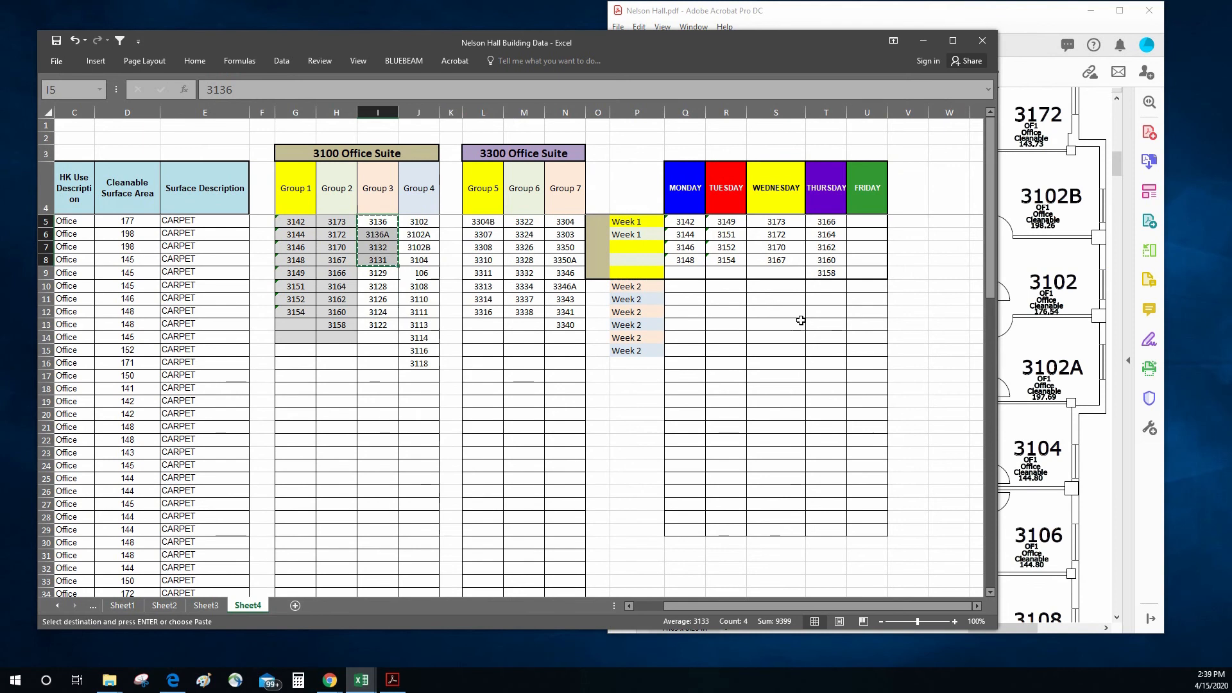
left_click(678, 289)
right_click(678, 288)
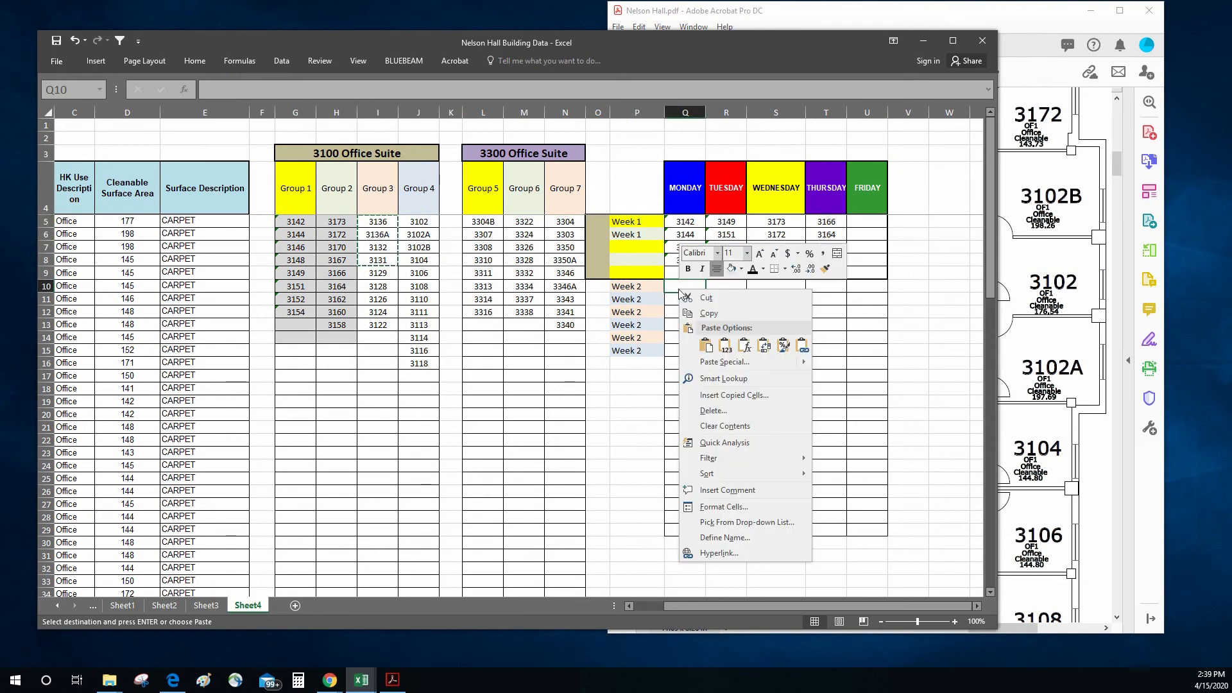
left_click(720, 343)
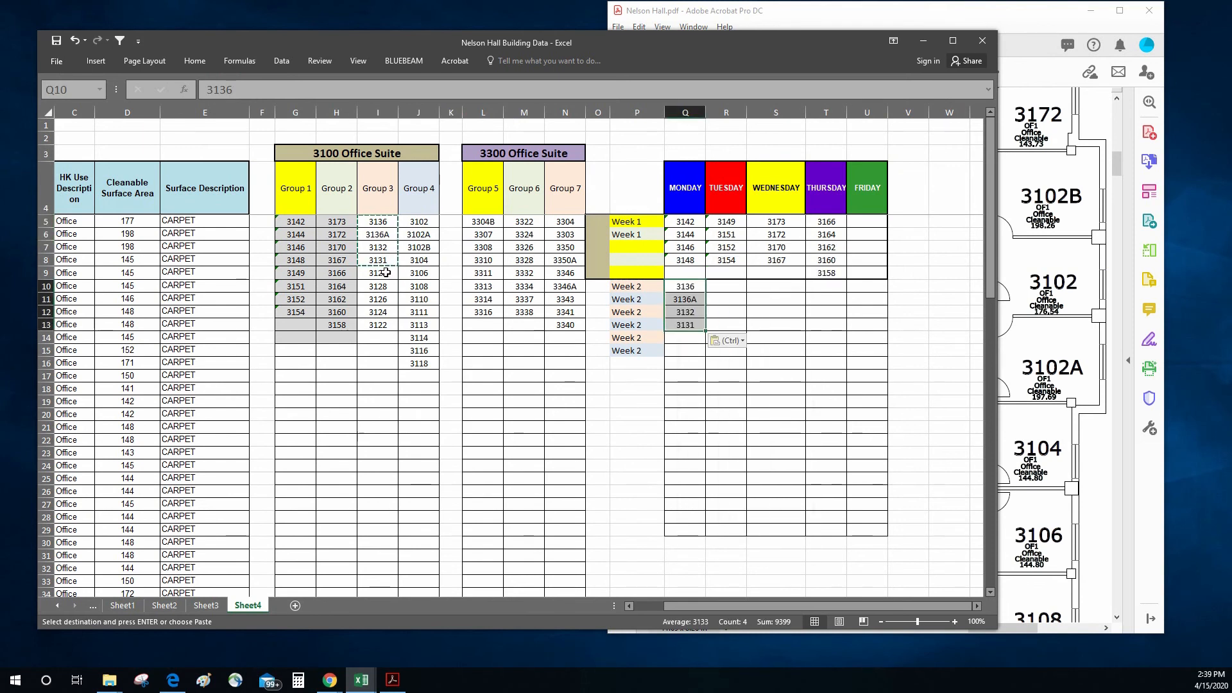
Step: Copy rooms 3129 through 3122 from Group 3 into the Tuesday column for Week 2, starting at R10
left_click_drag(386, 272, 385, 323)
right_click(385, 322)
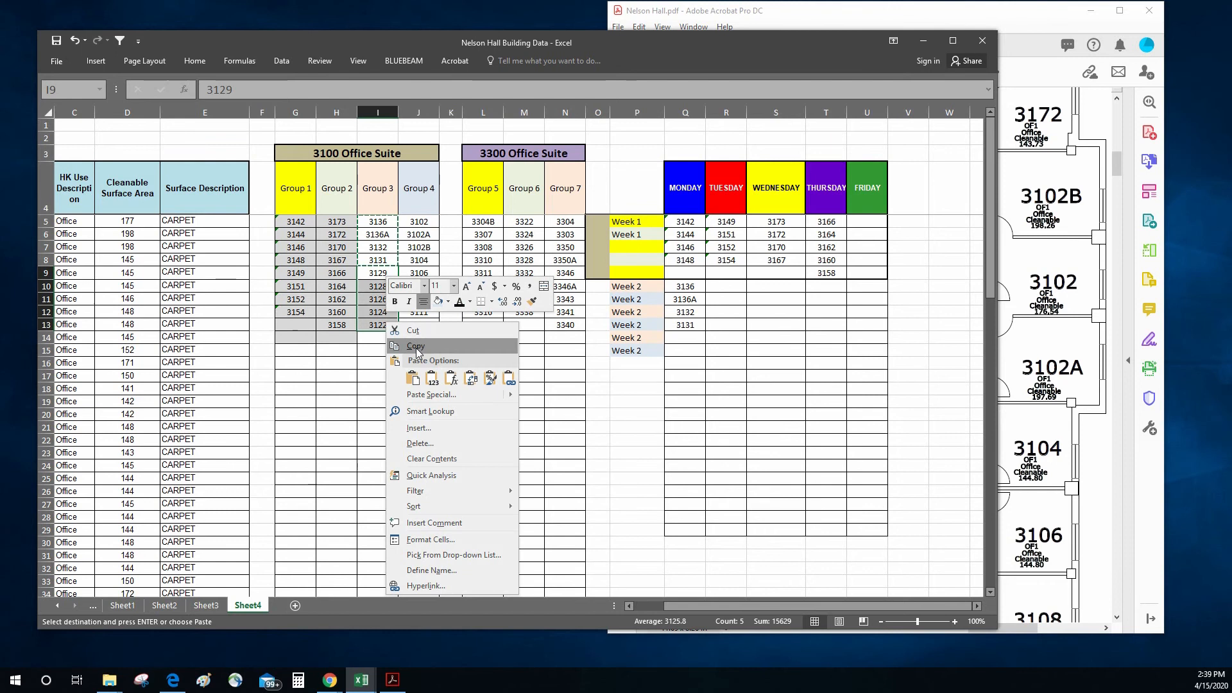
left_click(416, 346)
right_click(722, 287)
left_click(758, 341)
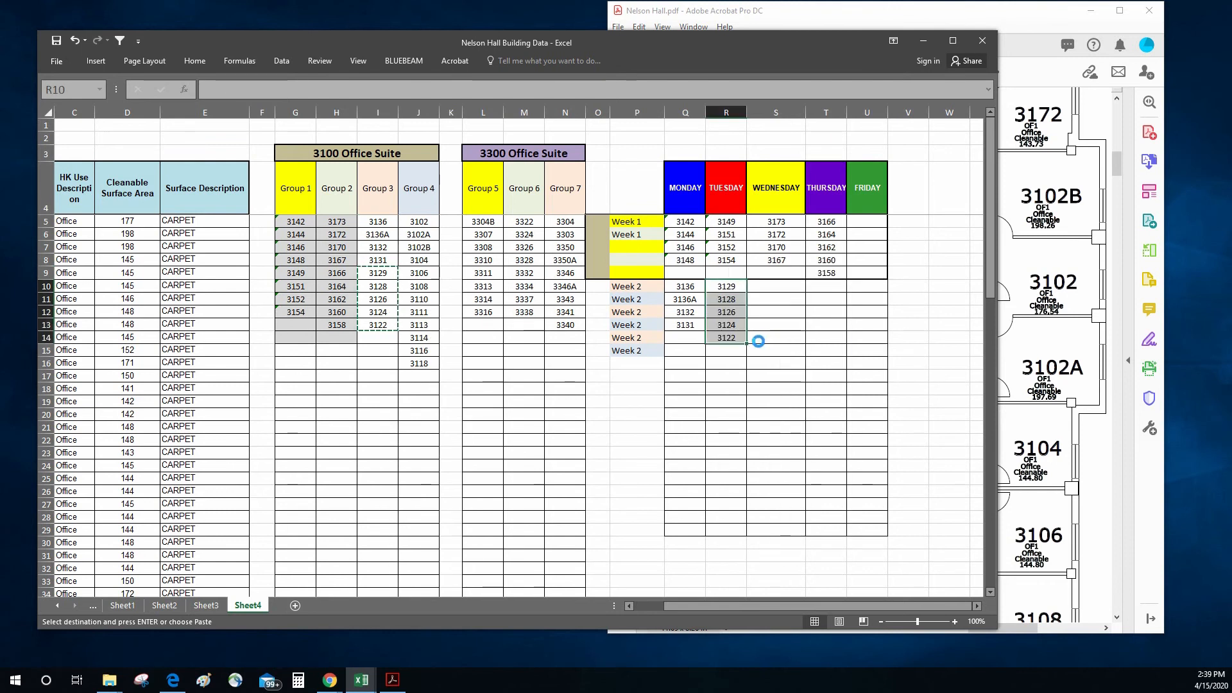
Step: Copy rooms 3104 through 3111 from Group 4 into the Wednesday column for Week 2 as values, starting at S10
left_click(414, 260)
left_click_drag(414, 260, 417, 313)
right_click(415, 292)
left_click(442, 316)
left_click(773, 284)
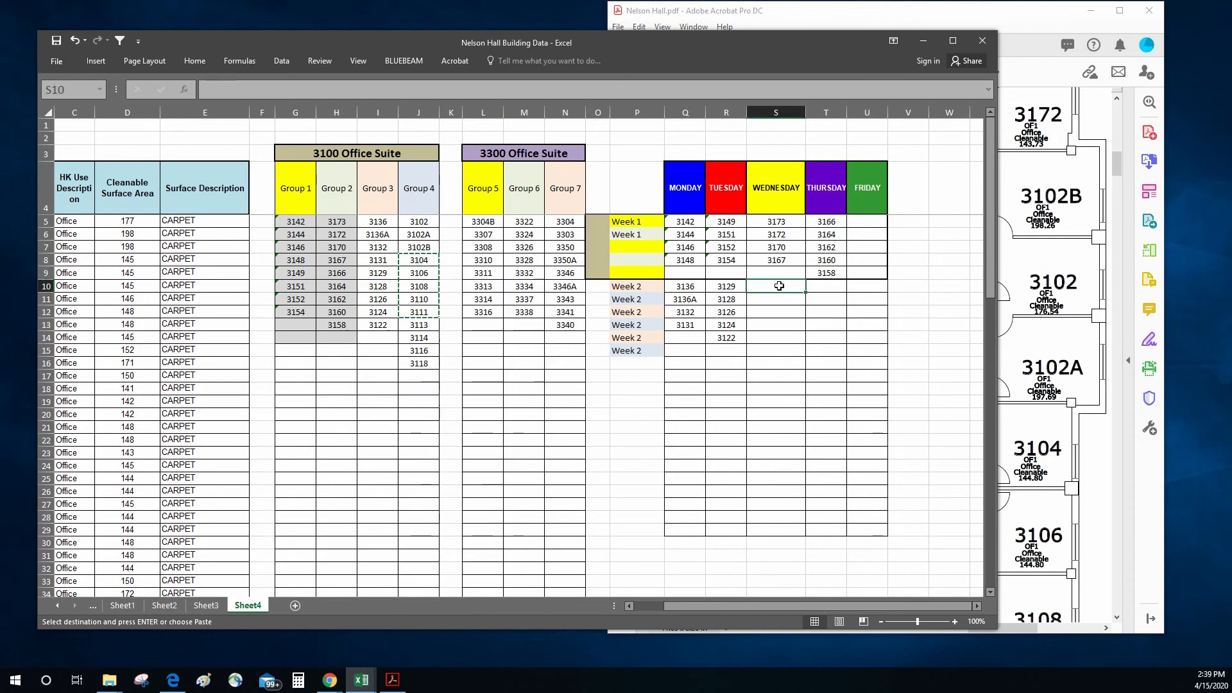
right_click(773, 285)
left_click(819, 340)
Step: Copy rooms 3113 through 3118 from Group 4 into the Thursday column for Week 2 as values, starting at T10
left_click_drag(428, 324, 424, 363)
right_click(433, 365)
left_click(475, 389)
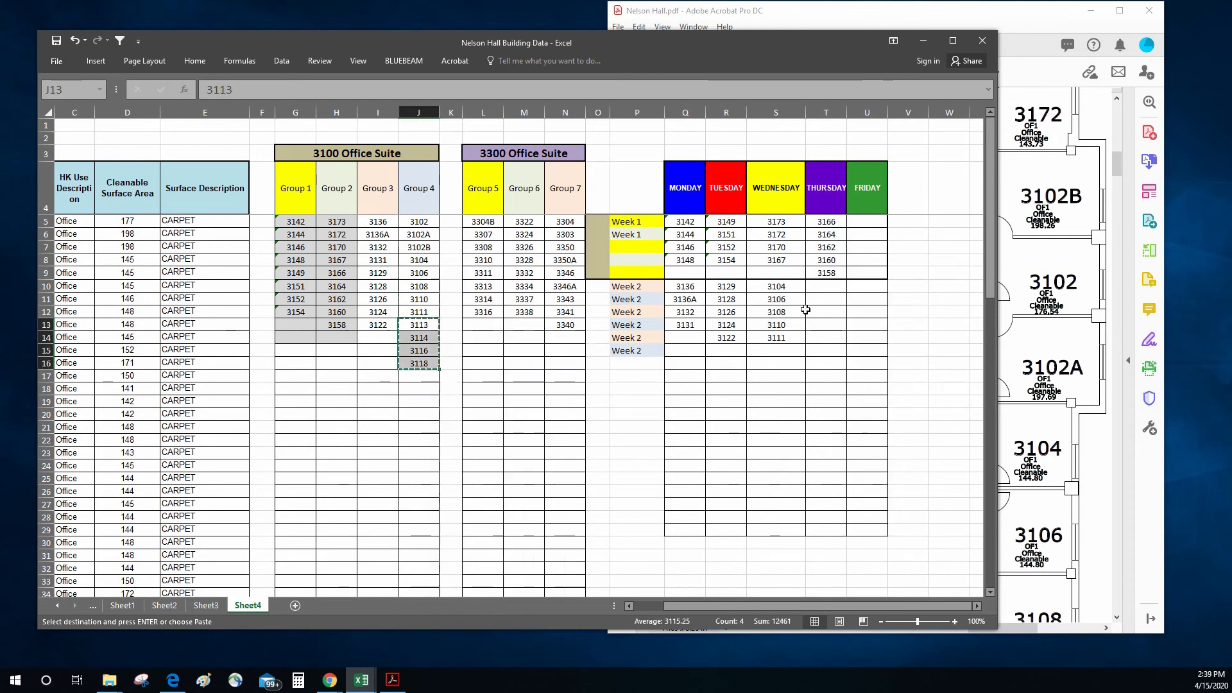
right_click(824, 286)
left_click(870, 344)
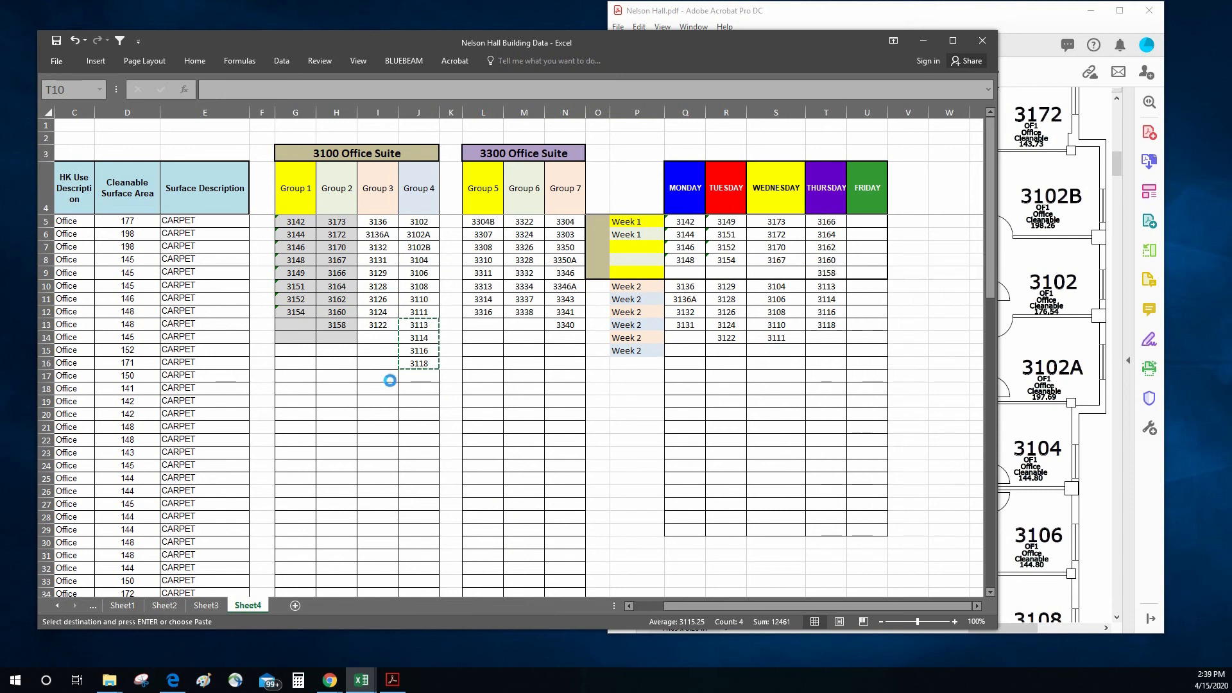
left_click(418, 389)
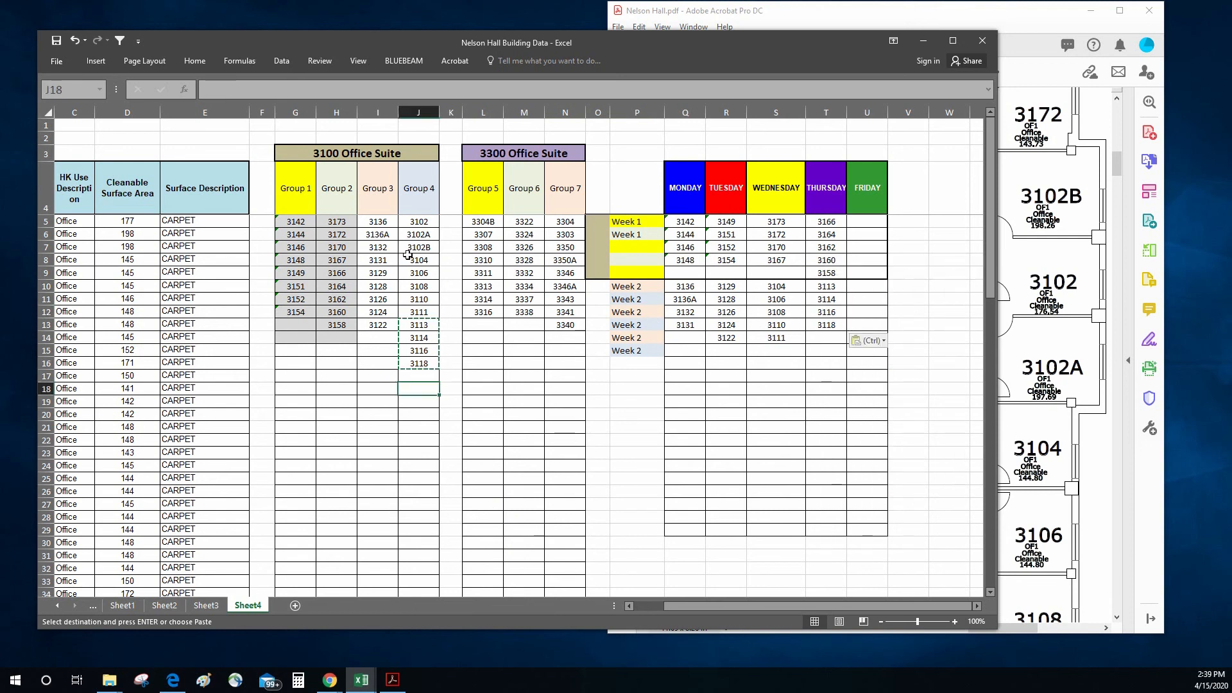
Step: Copy rooms 3102, 3102A and 3102B from Group 4 into the Friday column for Week 2 as values, starting at U10
left_click_drag(418, 221, 417, 249)
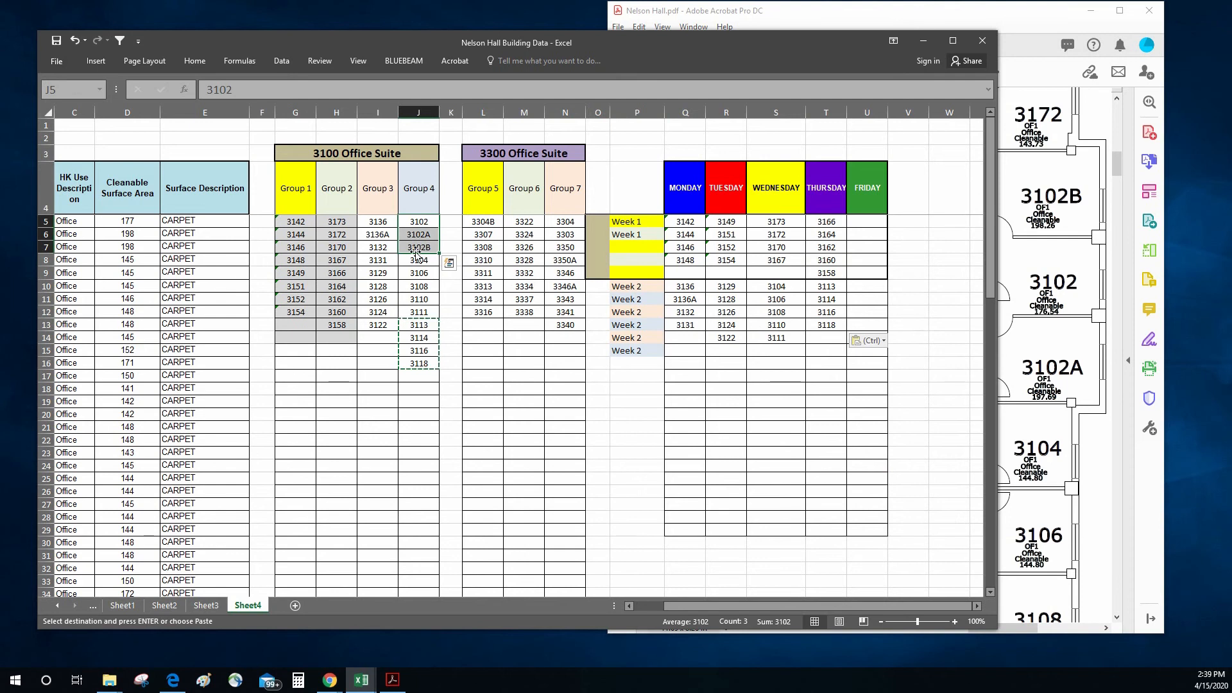
key("ctrl+c")
left_click(868, 286)
right_click(868, 287)
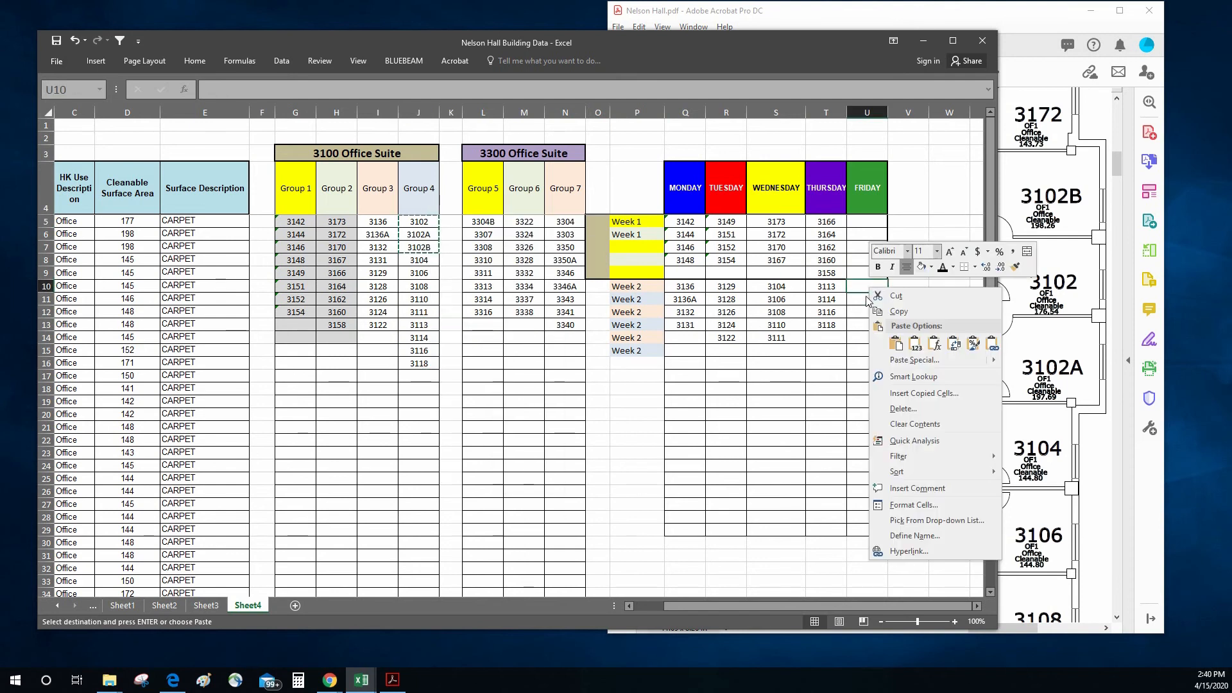
left_click(913, 340)
left_click(826, 376)
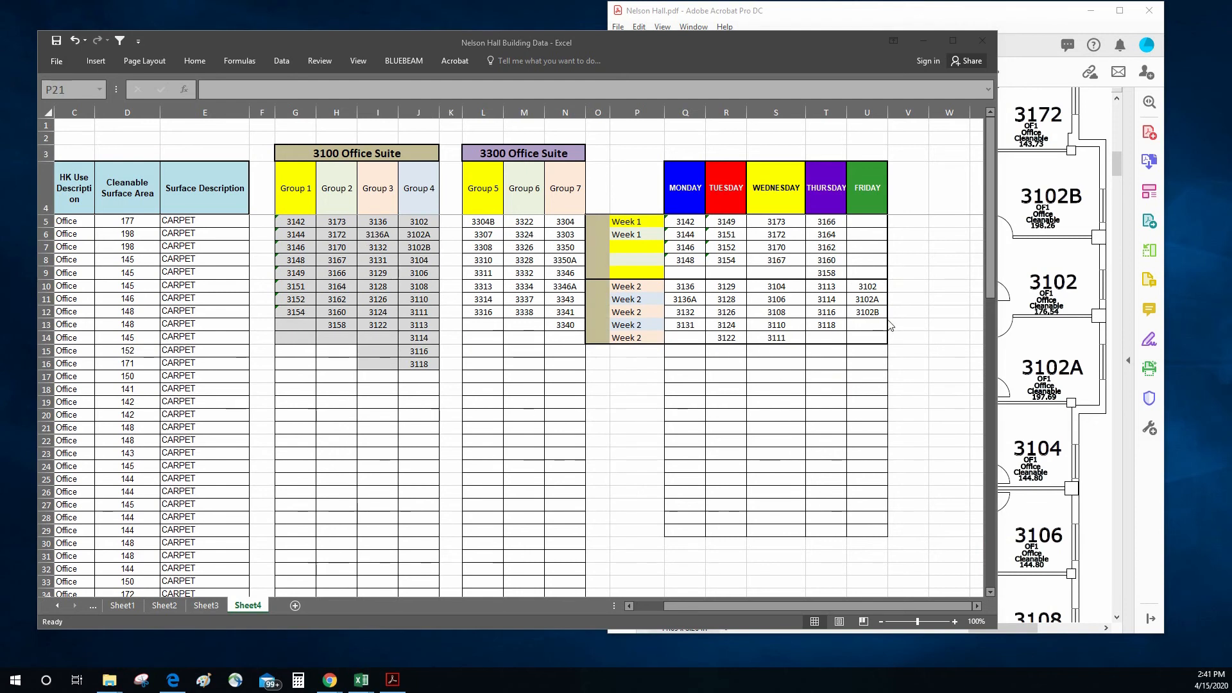
left_click(910, 318)
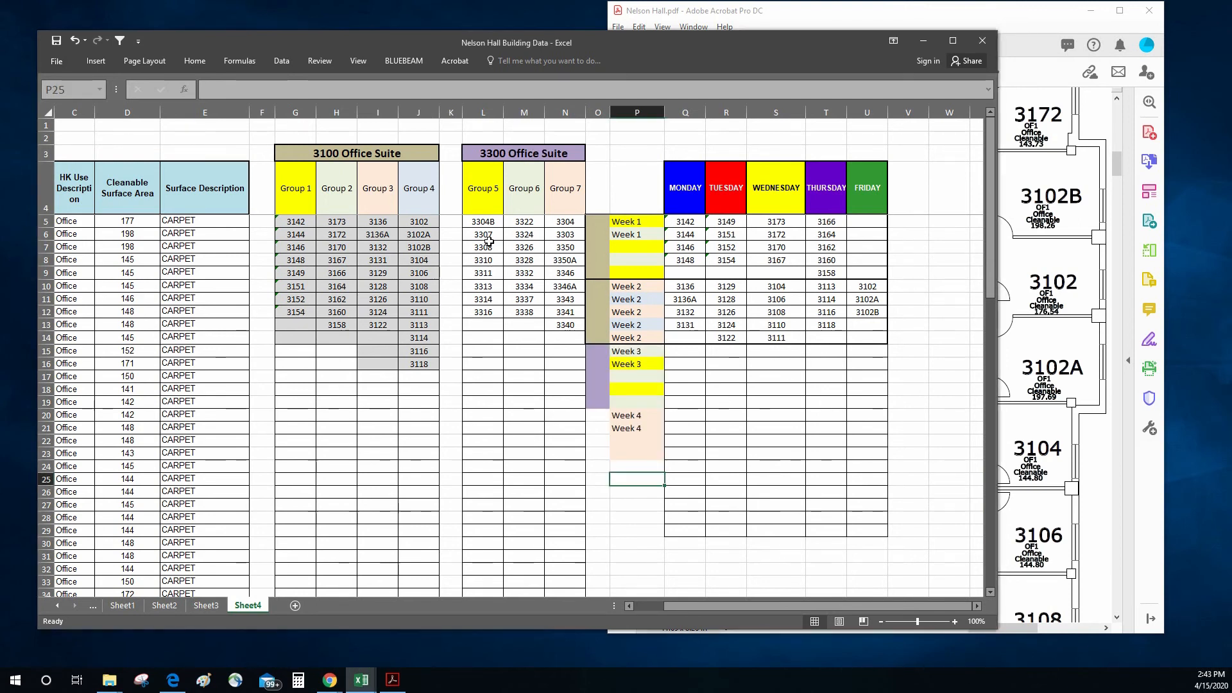
Step: Copy rooms 3304B through 3310 from Group 5 into the Monday column for Week 3 as values, starting at Q15
left_click_drag(490, 220, 492, 262)
right_click(491, 261)
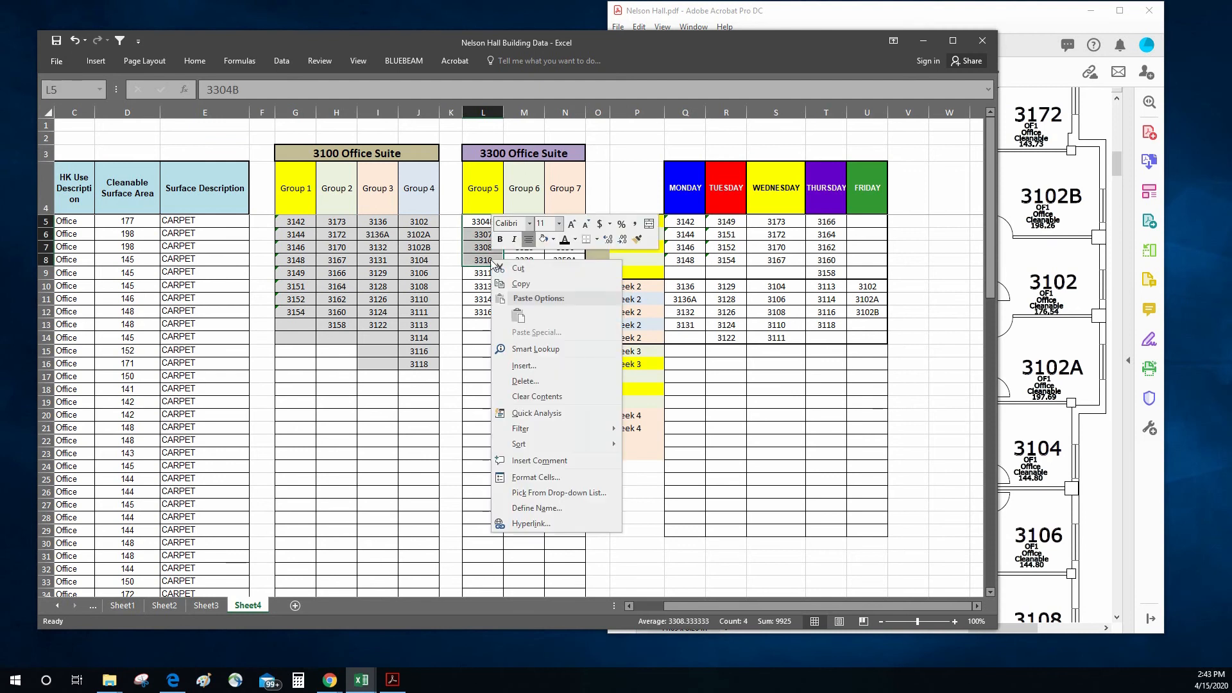
left_click(505, 286)
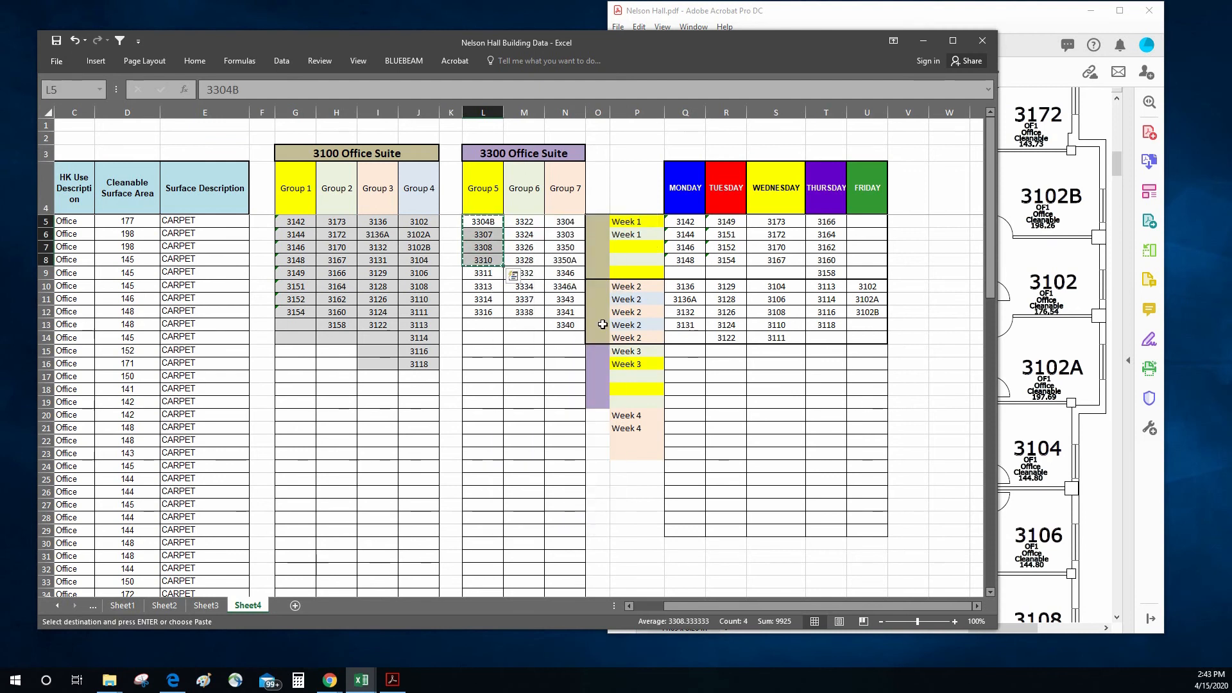
right_click(685, 352)
left_click(732, 412)
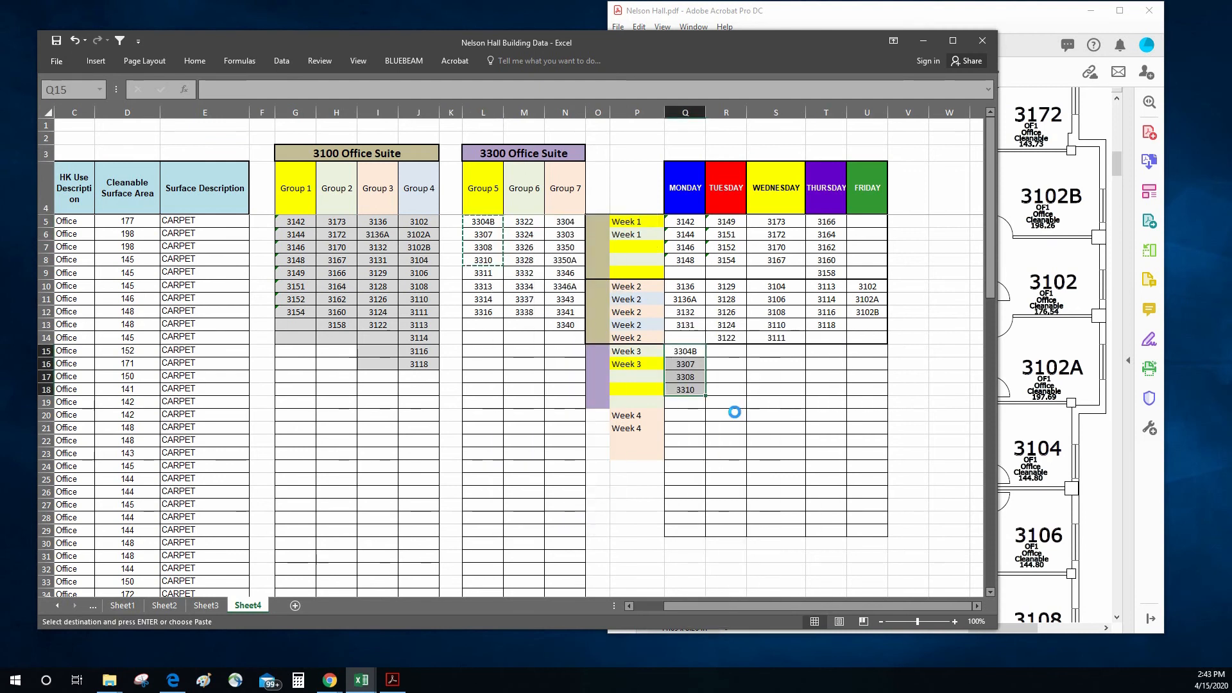
Step: Copy rooms 3311 through 3316 from Group 5 into the Tuesday column for Week 3, starting at R15
left_click_drag(483, 272, 479, 306)
right_click(479, 307)
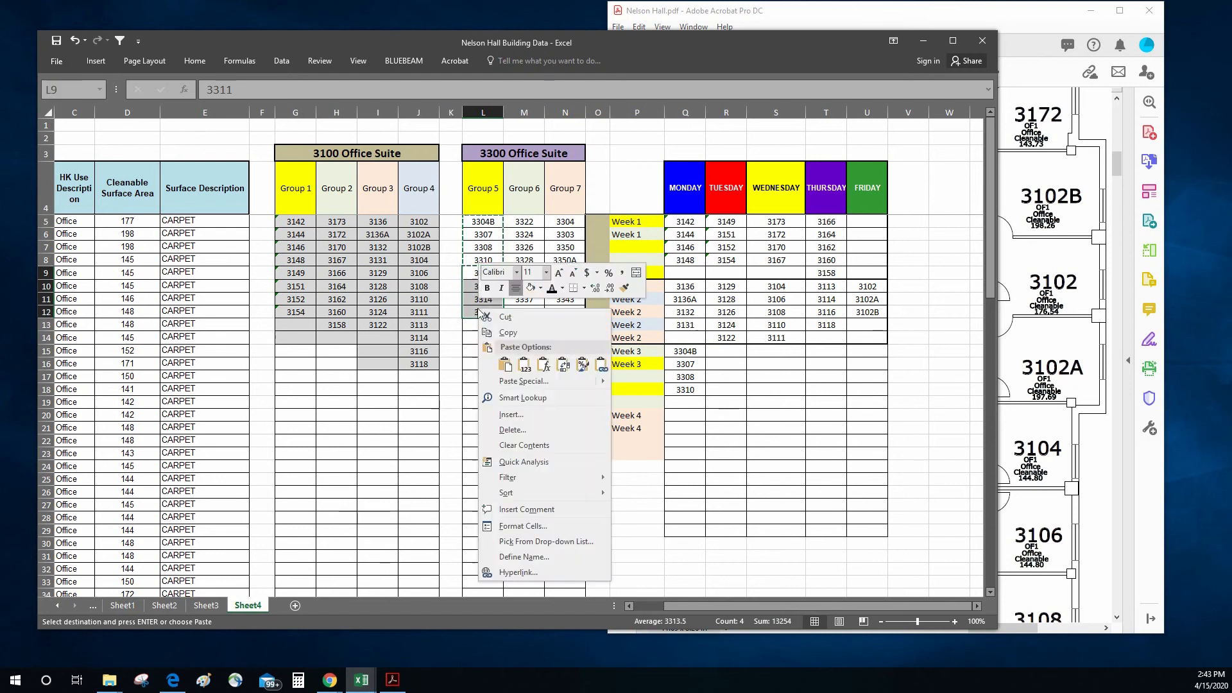
left_click(504, 334)
left_click(715, 352)
key("ctrl+v")
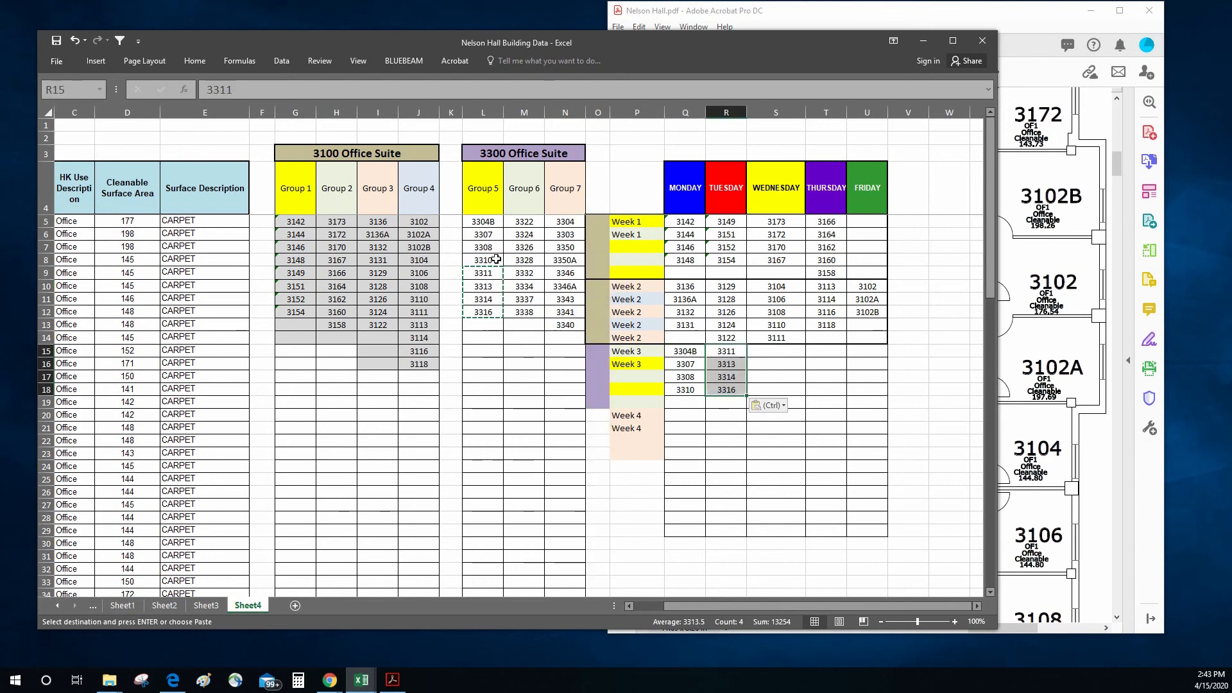
Step: Copy Group 6 rooms into Week 3, placing 3322 through 3328 under Wednesday and 3332 through 3338 under Thursday
left_click(534, 220)
right_click(533, 258)
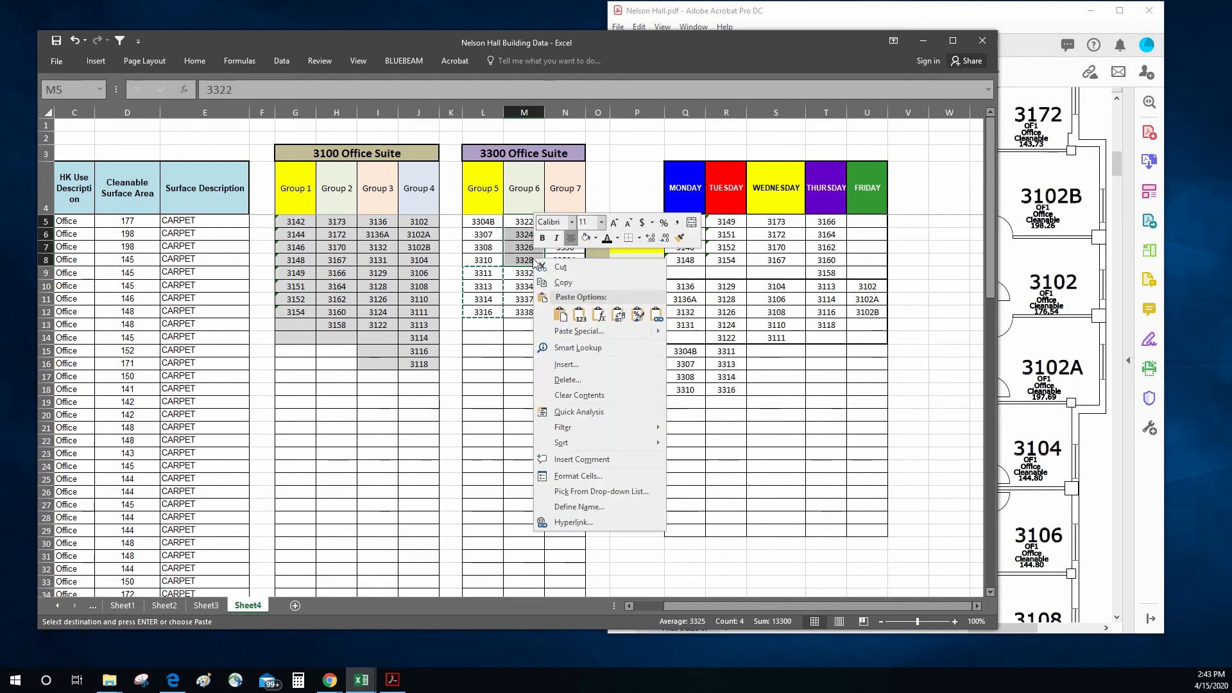
left_click(551, 284)
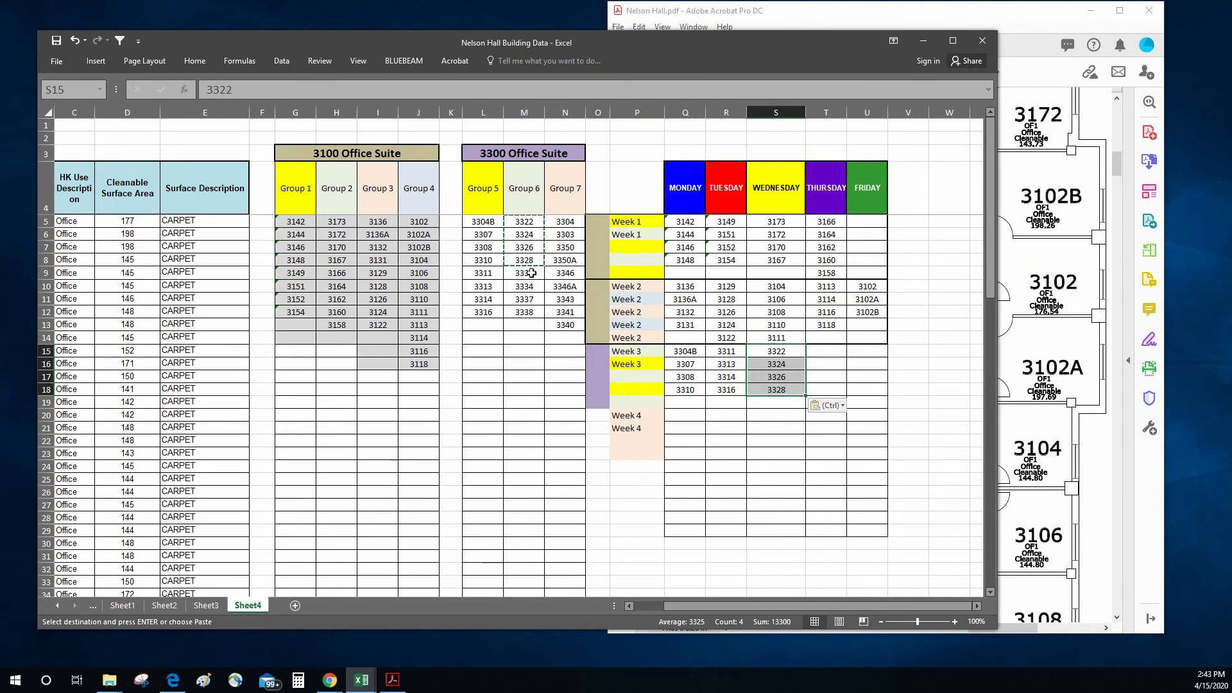
left_click_drag(532, 272, 526, 313)
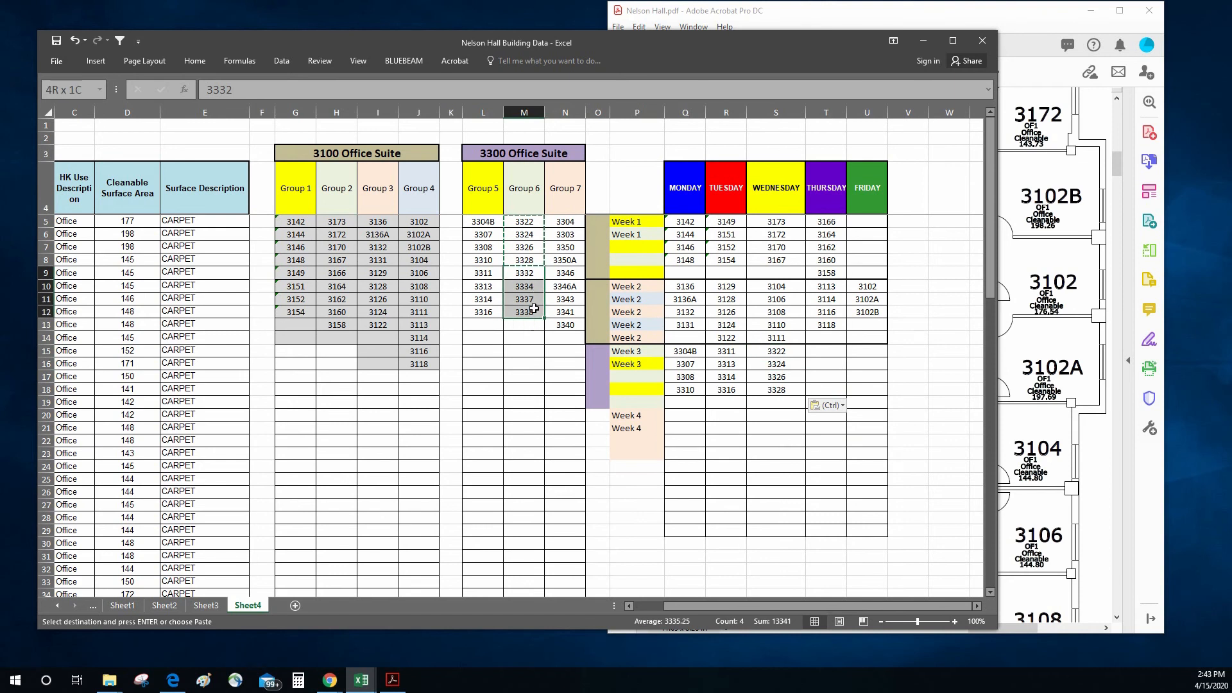
right_click(534, 311)
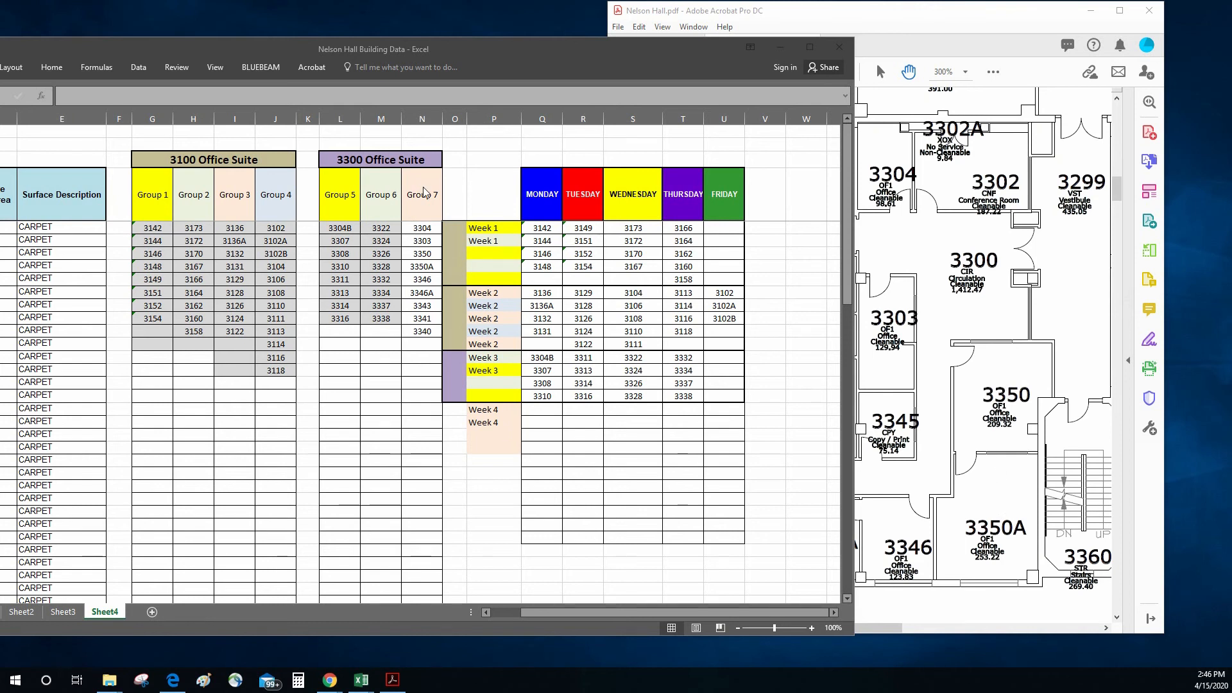
Step: Copy rooms 3304, 3303, 3350 and 3350A from Group 7 into the Monday column for Week 4 as values, starting at Q19
left_click_drag(425, 230, 424, 262)
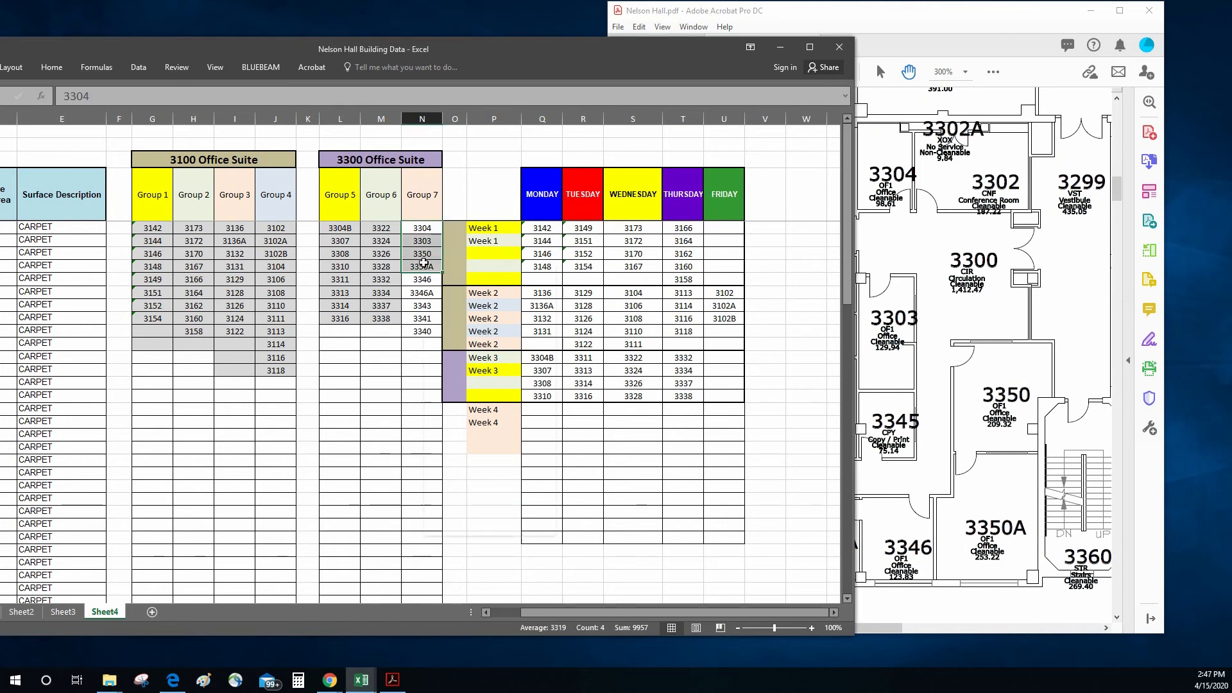
right_click(423, 262)
left_click(449, 286)
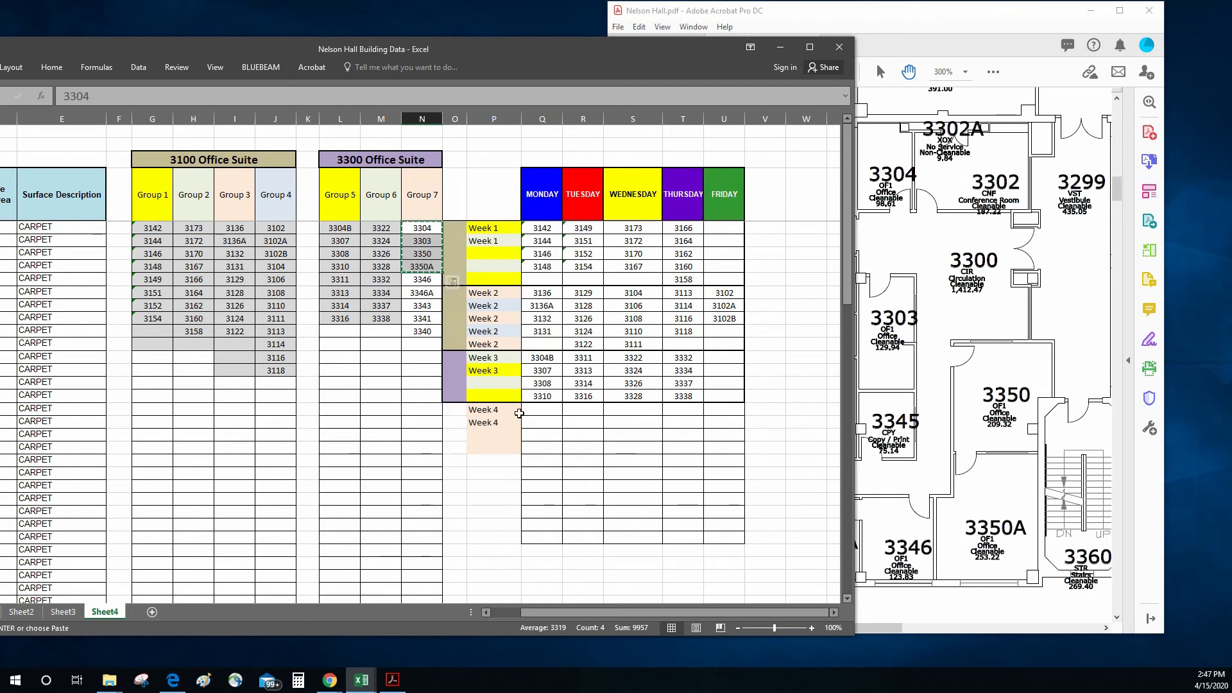
right_click(541, 409)
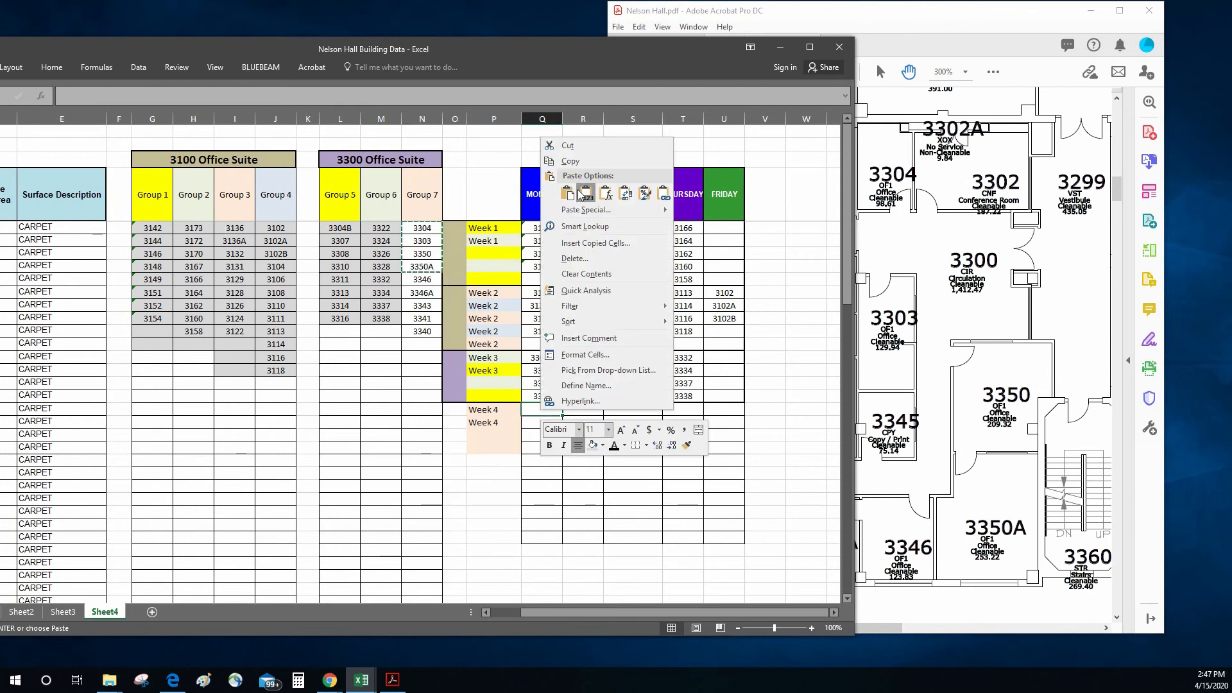
left_click(583, 193)
Step: Copy rooms 3346, 3346A, 3343, 3341 and 3340 from Group 7 into the Tuesday column for Week 4 as values, starting at R19
left_click_drag(423, 279, 432, 339)
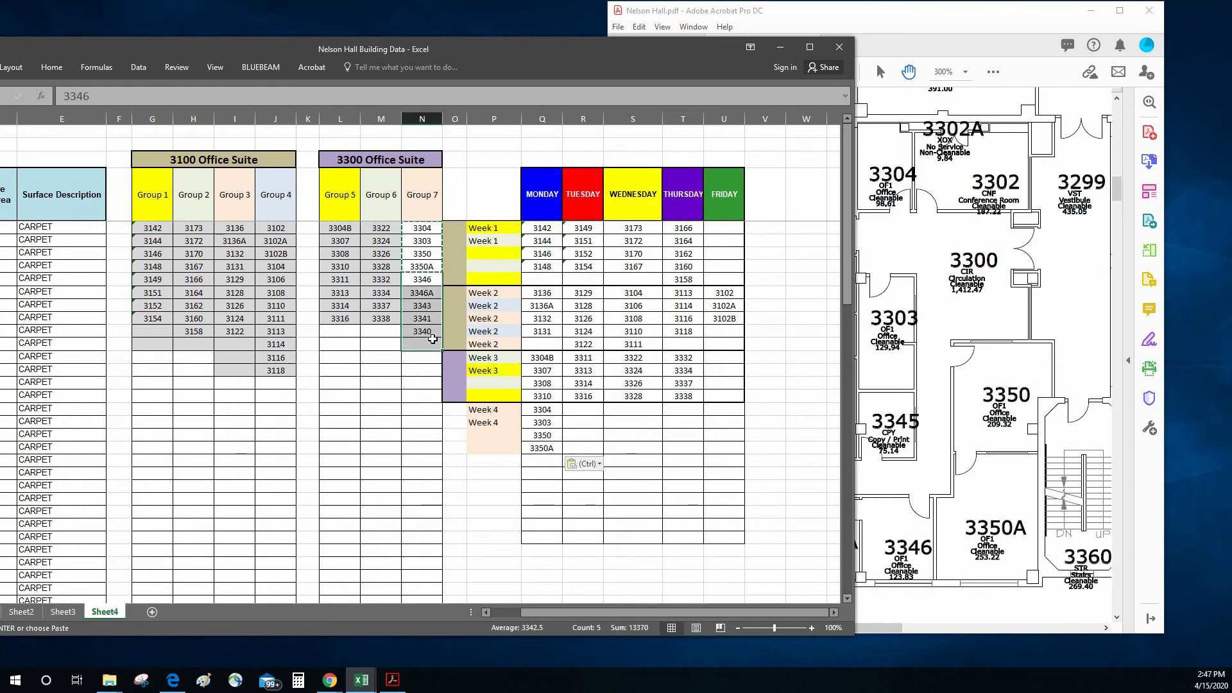
right_click(431, 335)
left_click(449, 355)
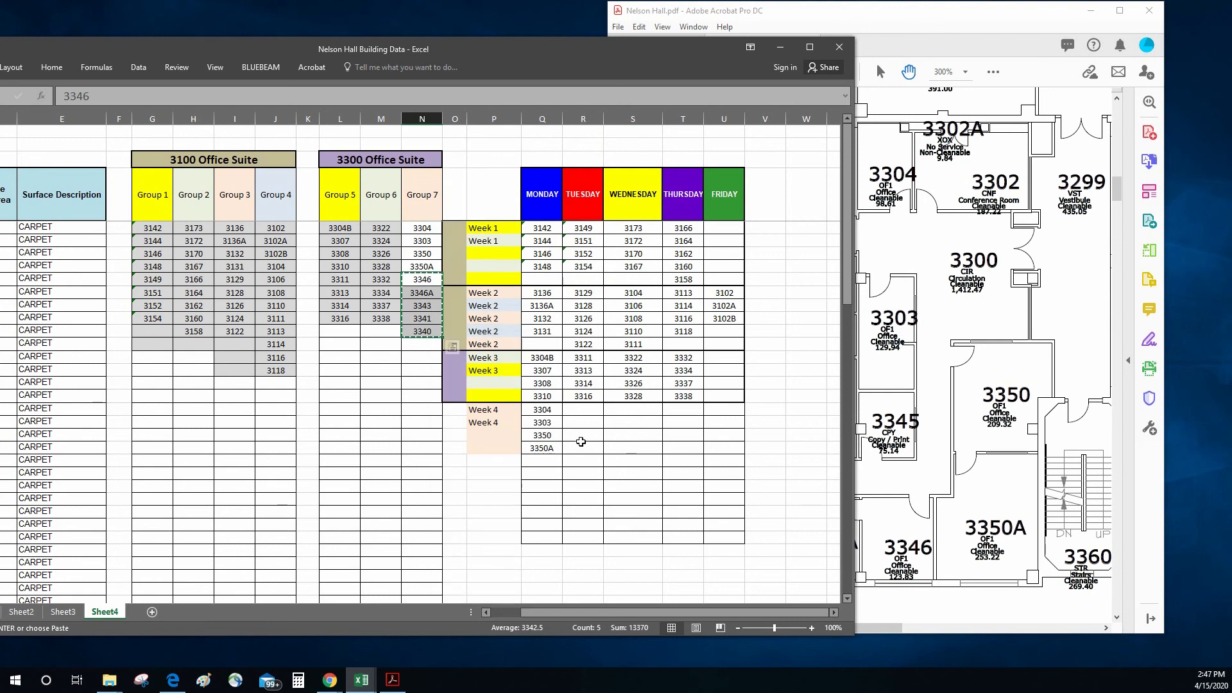
right_click(580, 411)
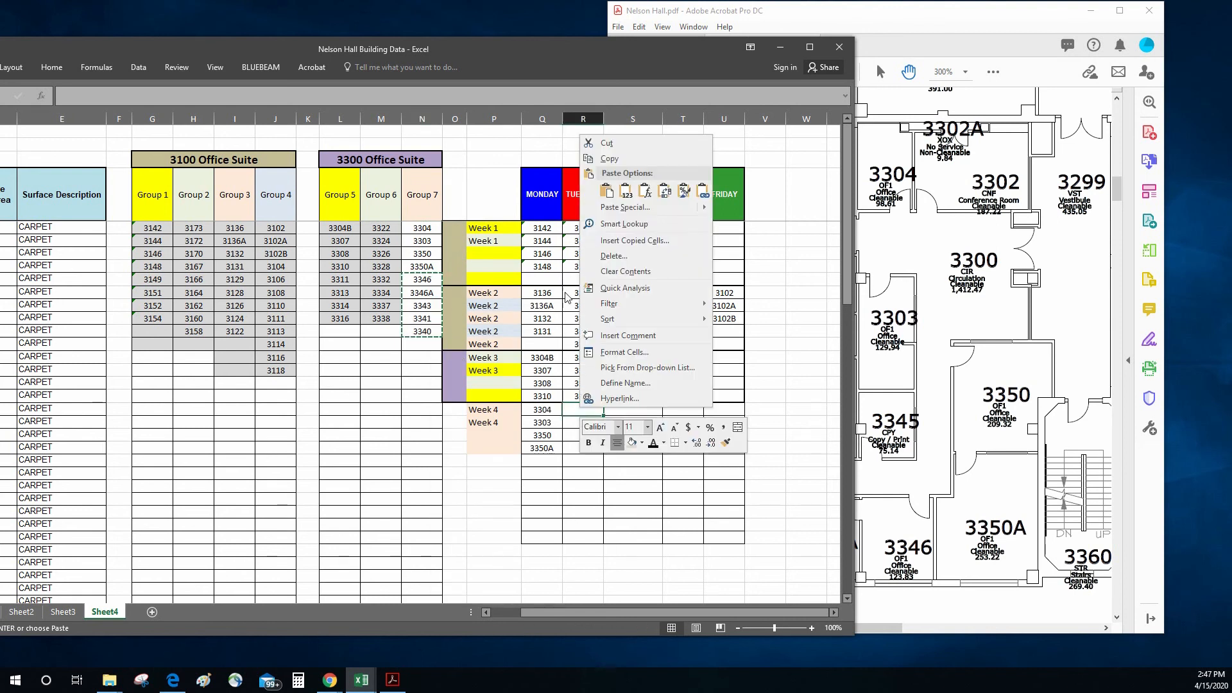
left_click(626, 190)
left_click(766, 448)
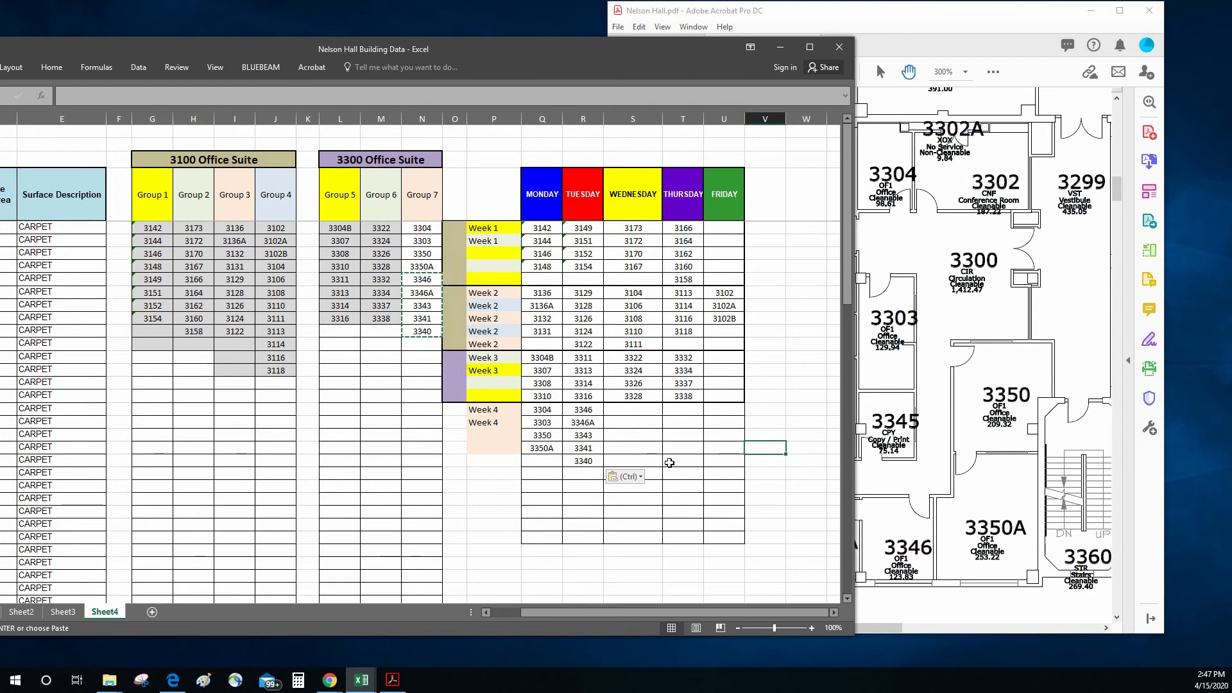
left_click(683, 462)
left_click(678, 424)
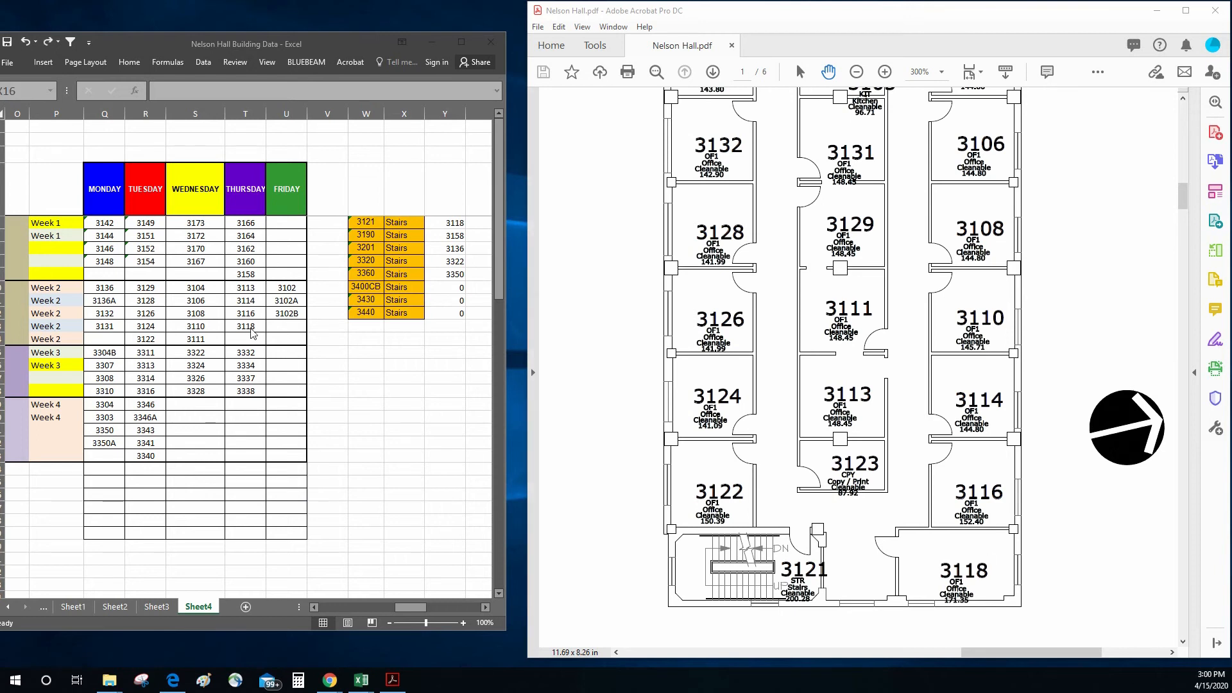
Step: Check stairwell 3121's surroundings on the floor plan and copy 3121 with its formatting into the Friday column for Week 2 at U13
left_click_drag(898, 207, 897, 413)
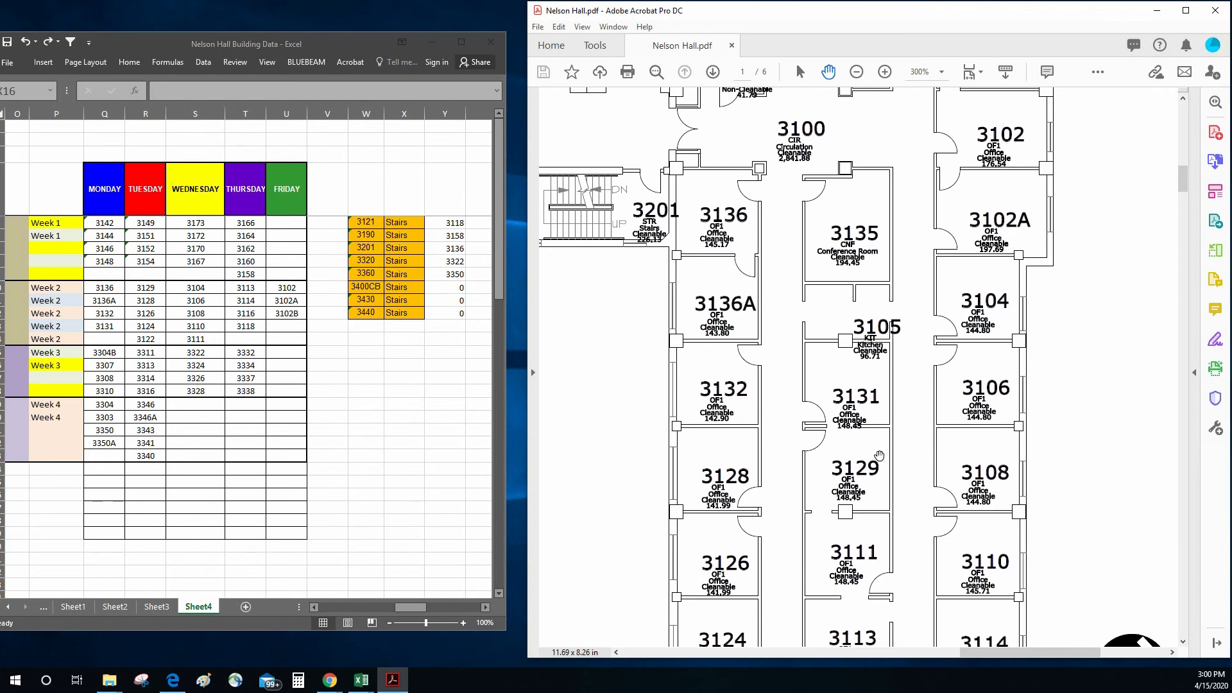
scroll(881, 449, "down", 3)
left_click_drag(882, 292, 881, 270)
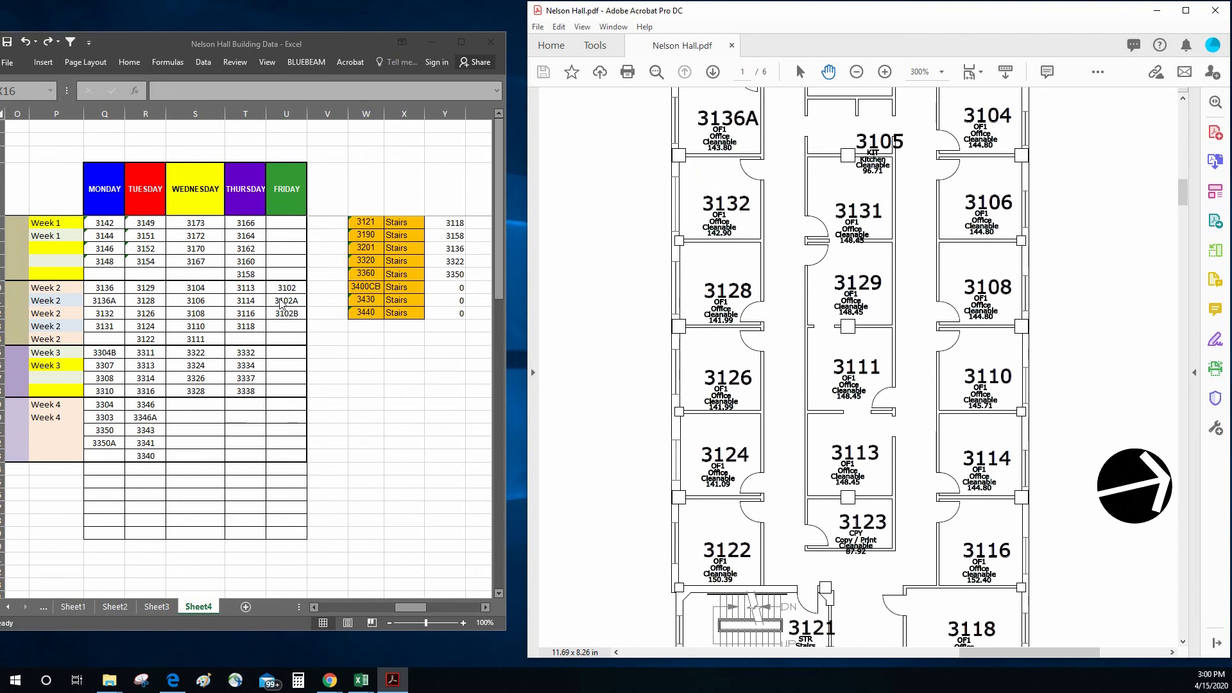
left_click(401, 365)
left_click(355, 222)
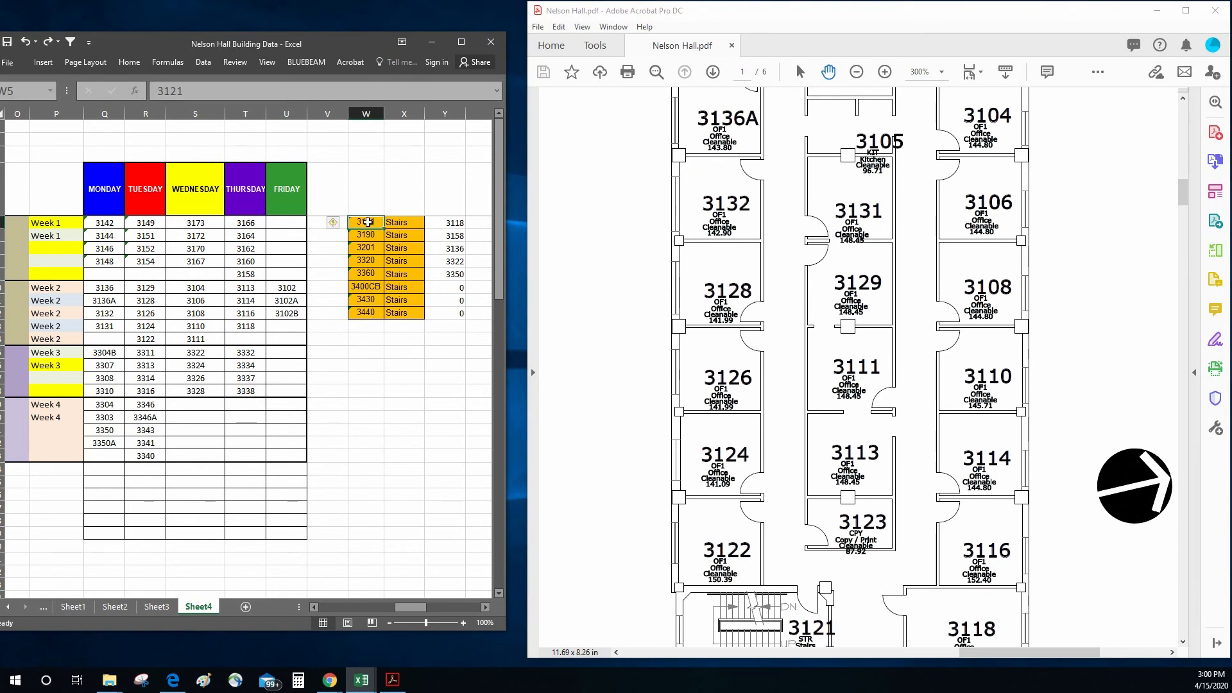
right_click(369, 222)
left_click(399, 247)
left_click(286, 326)
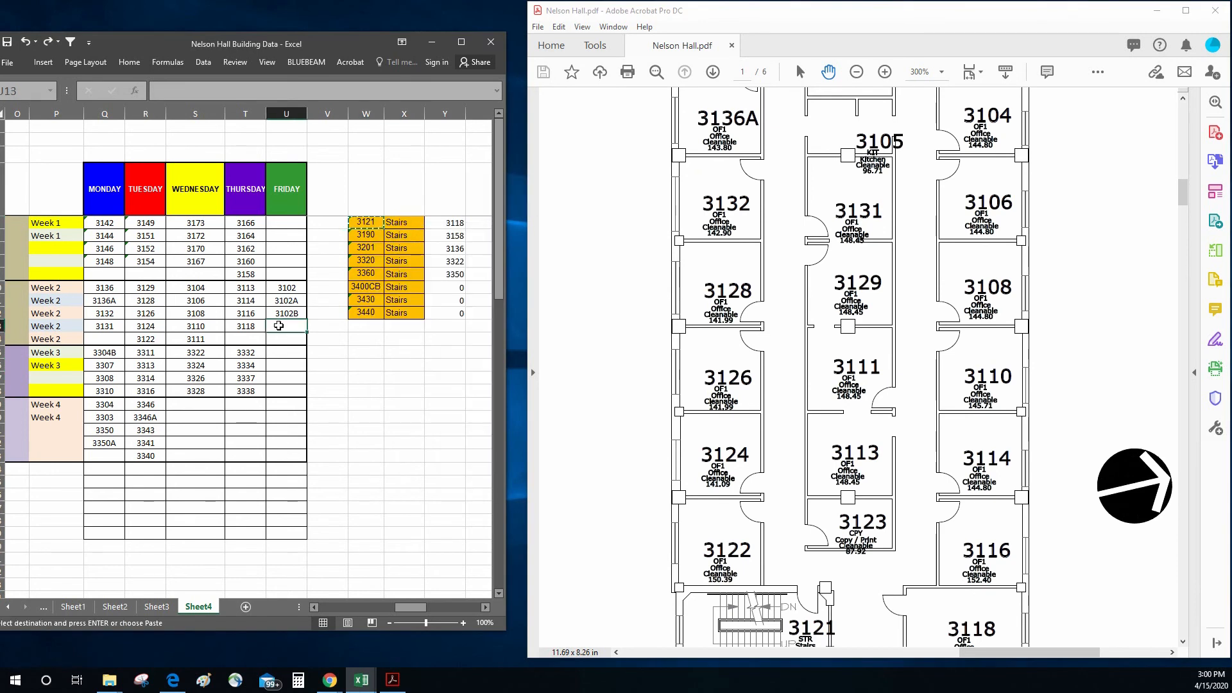
right_click(286, 325)
left_click(307, 382)
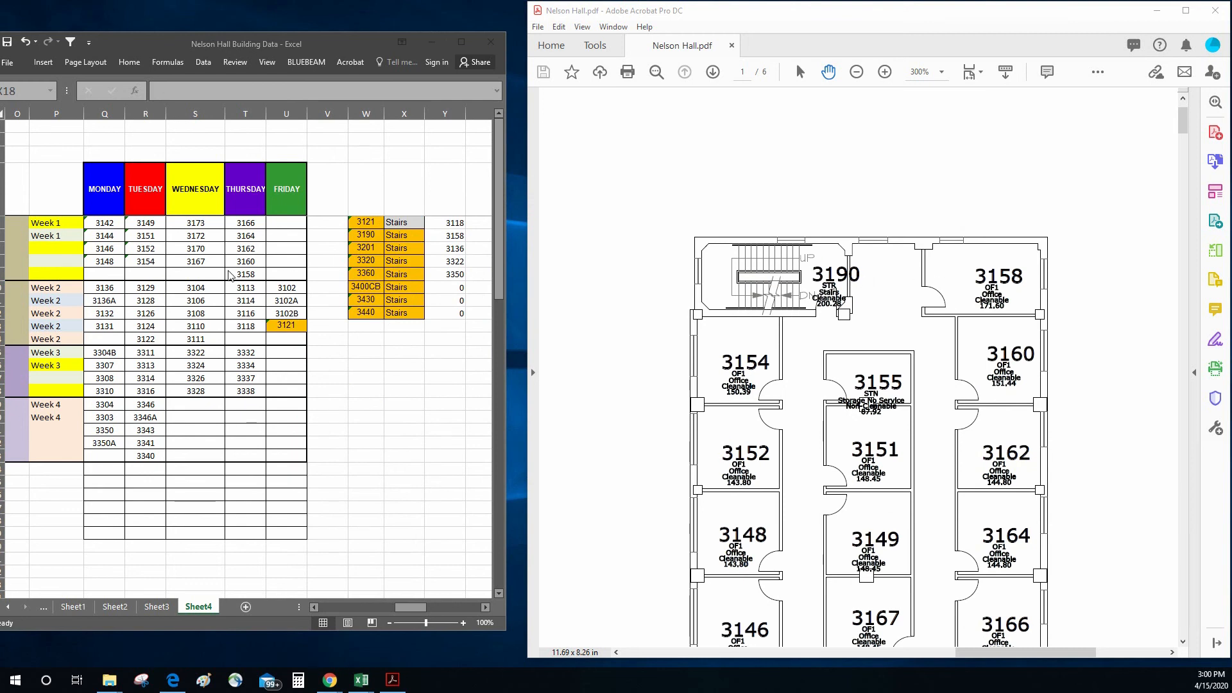
Step: Copy stairwell 3190 from the stairs list into the Friday column for Week 1 at U9, keeping its orange formatting
left_click(419, 383)
left_click(366, 235)
right_click(373, 236)
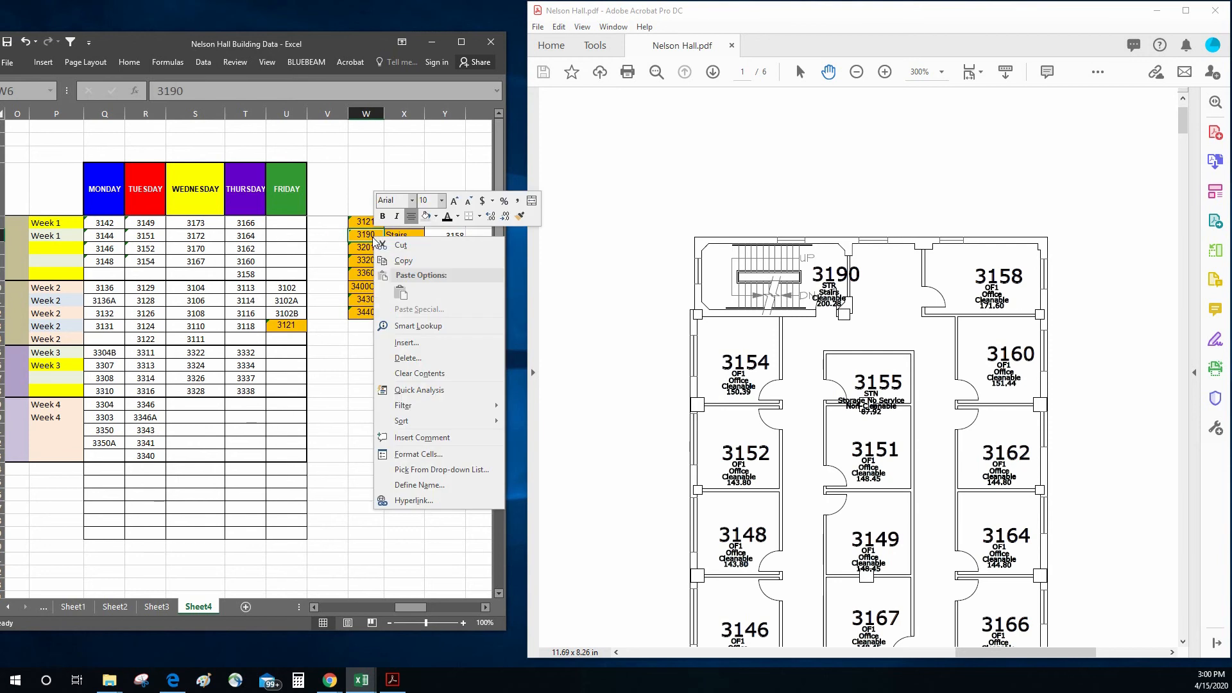
left_click(403, 260)
left_click(284, 273)
right_click(284, 273)
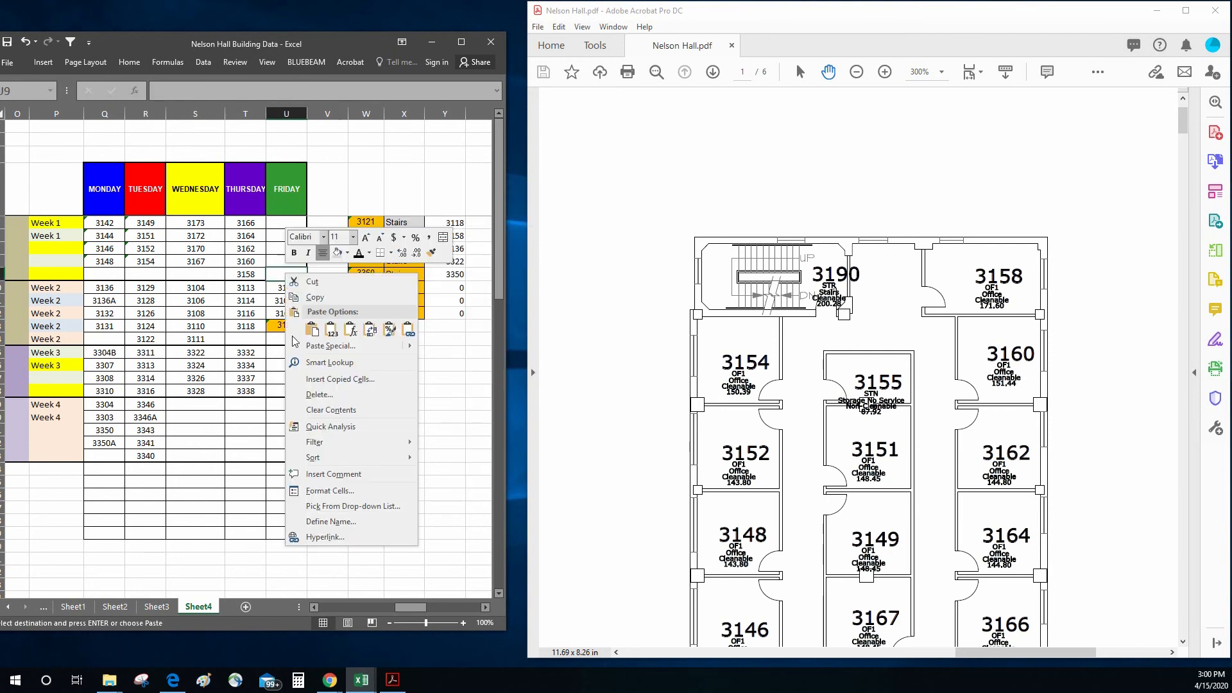
left_click(309, 335)
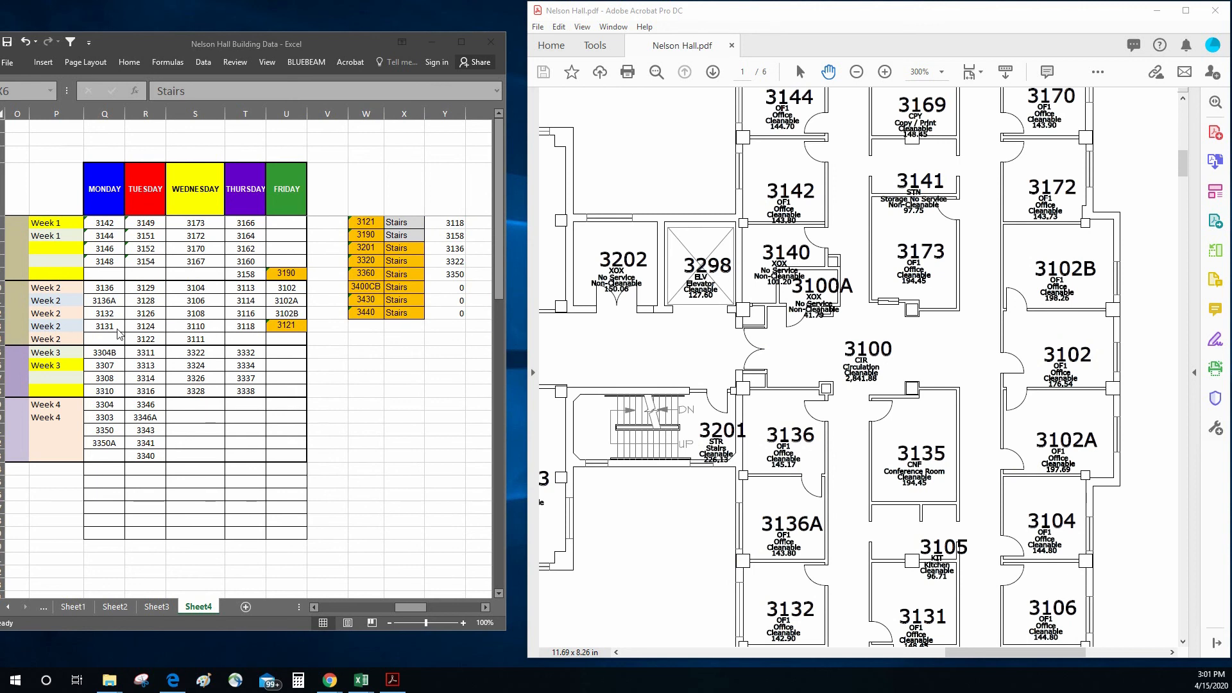
Step: Copy stairwell 3201 with its formatting into the Friday column for Week 2 at U14 and shade its Stairs entry in X7 grey
left_click(374, 344)
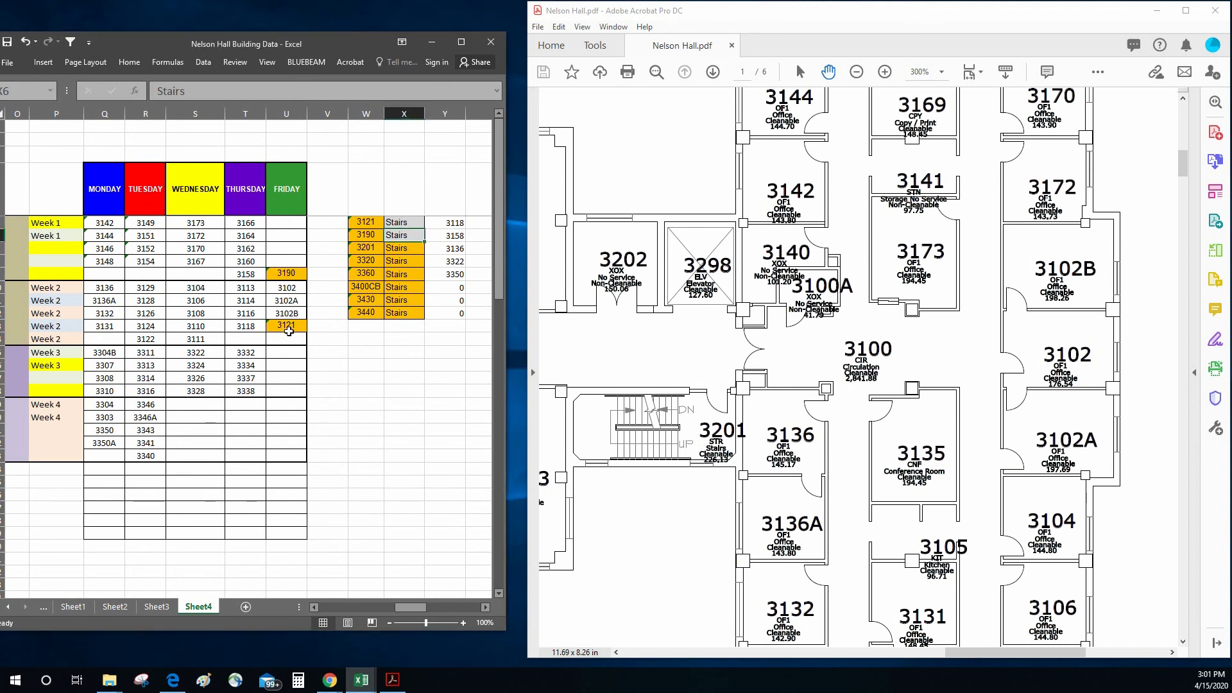
right_click(365, 247)
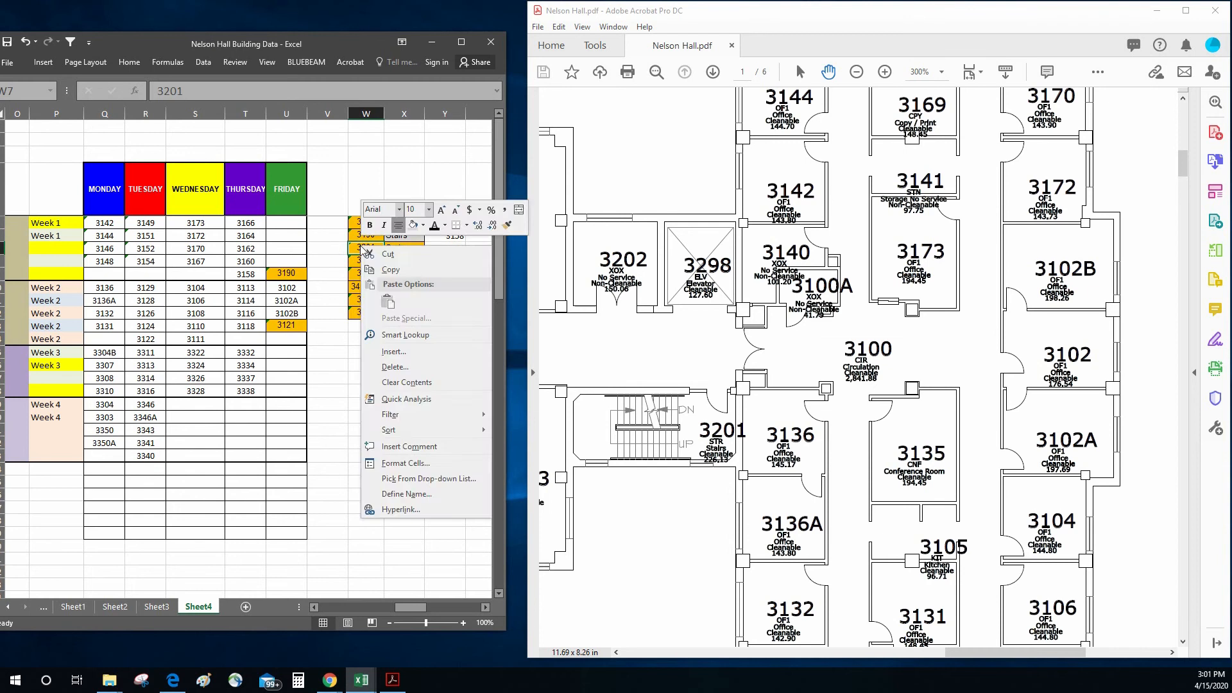
left_click(385, 265)
right_click(292, 336)
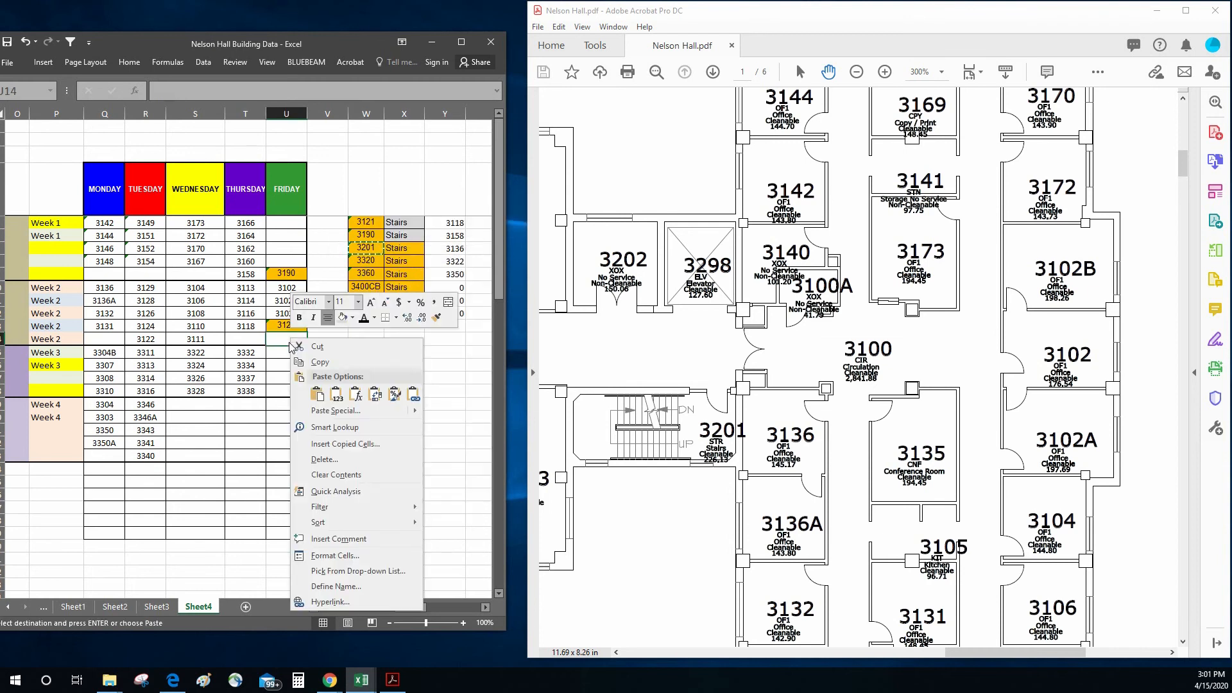
left_click(312, 395)
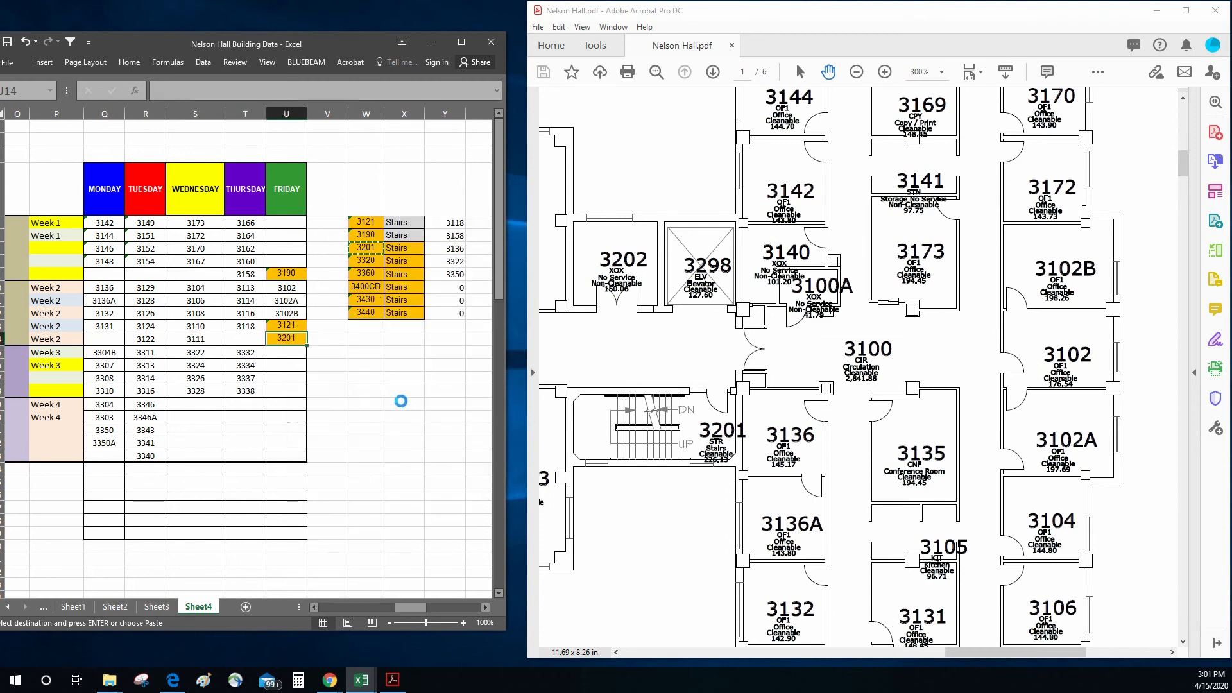
left_click(388, 247)
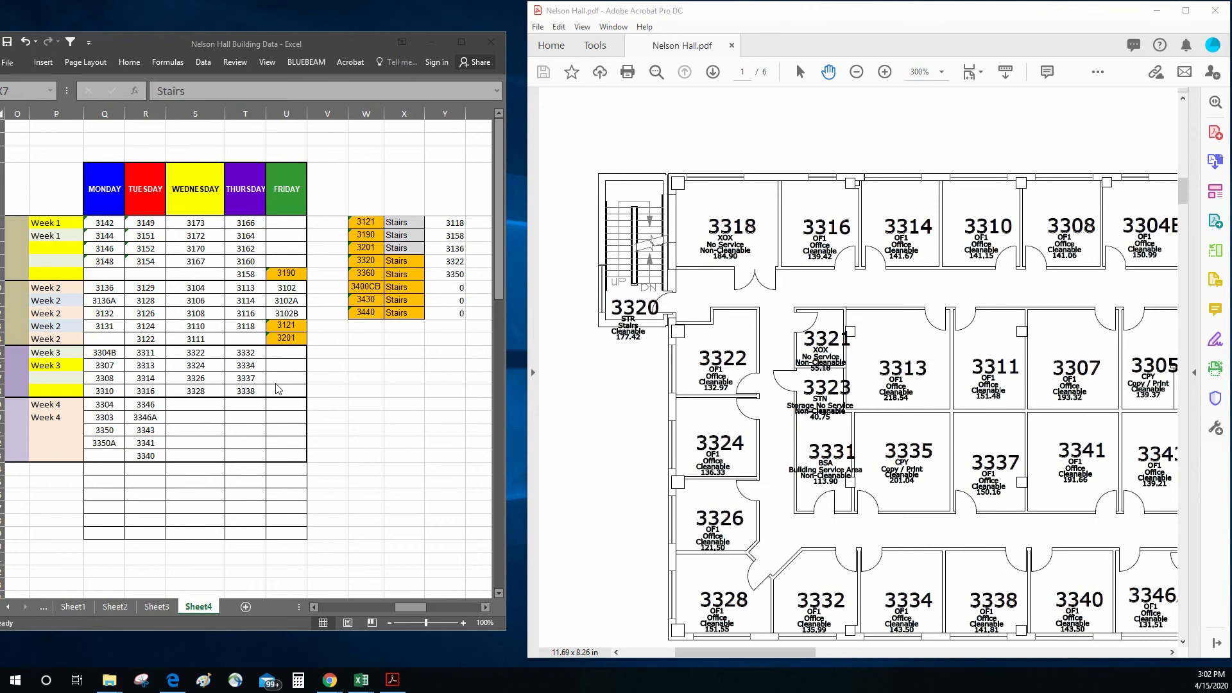
Step: Copy stairwell 3320 from the stairs list into the Friday column for Week 3 at U16 with its formatting
left_click(355, 348)
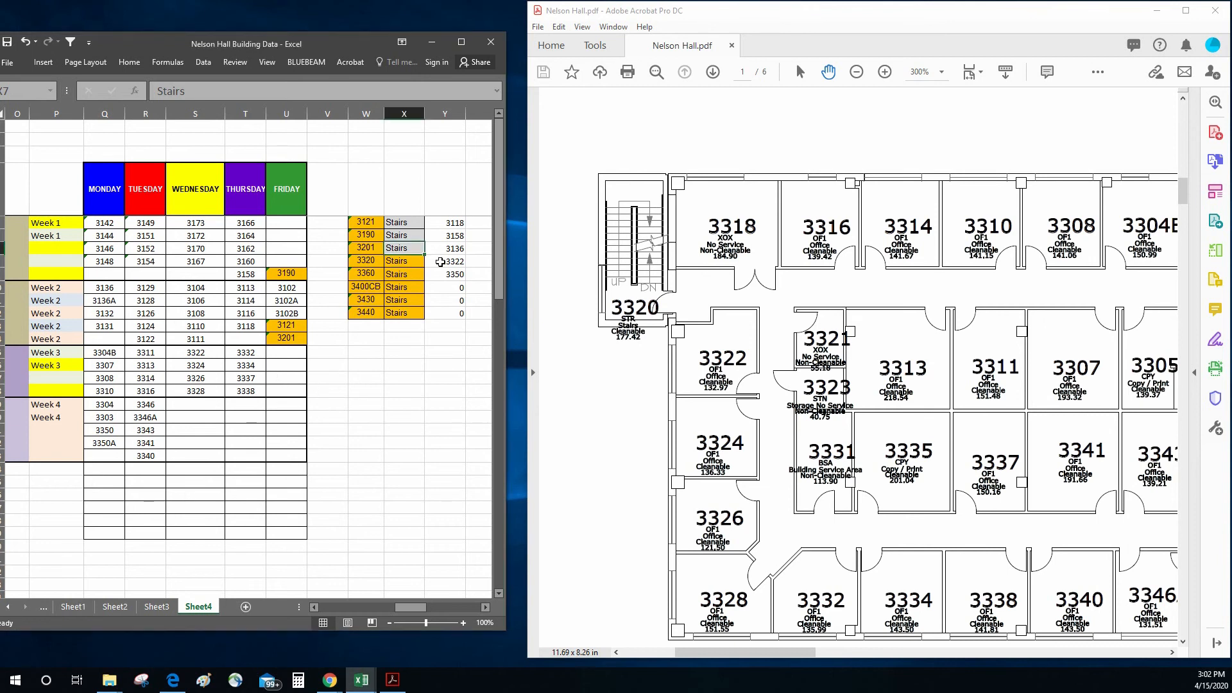
left_click(370, 265)
right_click(371, 259)
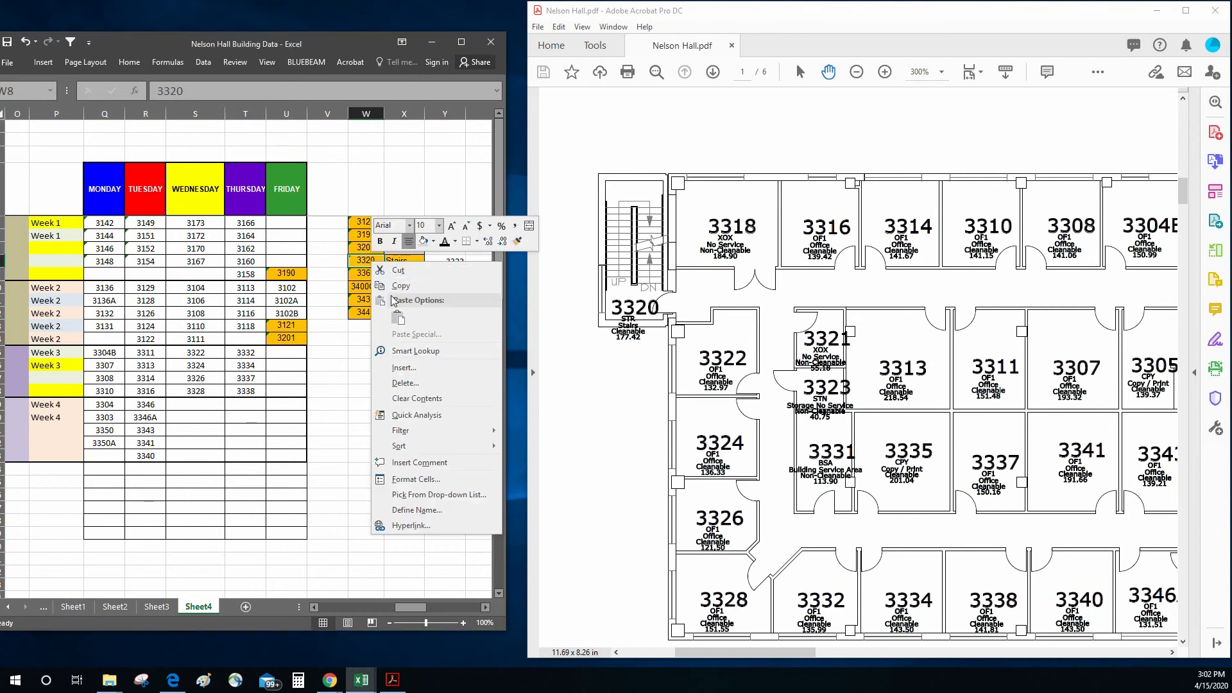
left_click(398, 286)
left_click(281, 366)
right_click(280, 365)
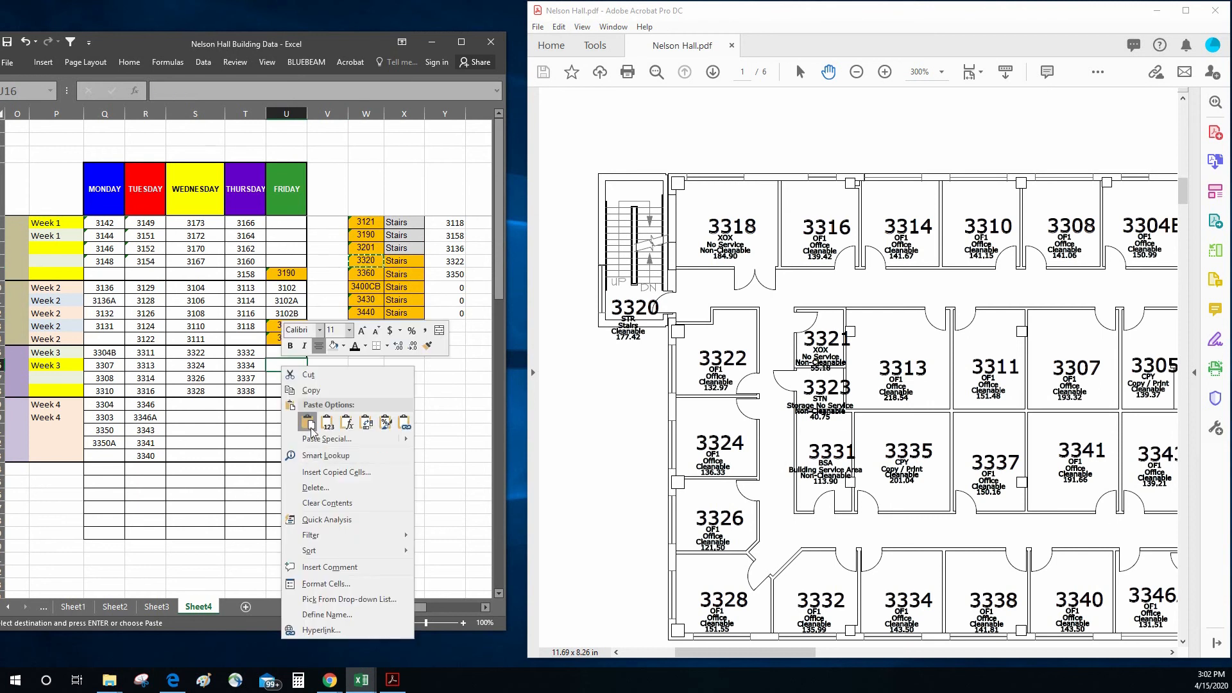
left_click(308, 421)
left_click(312, 420)
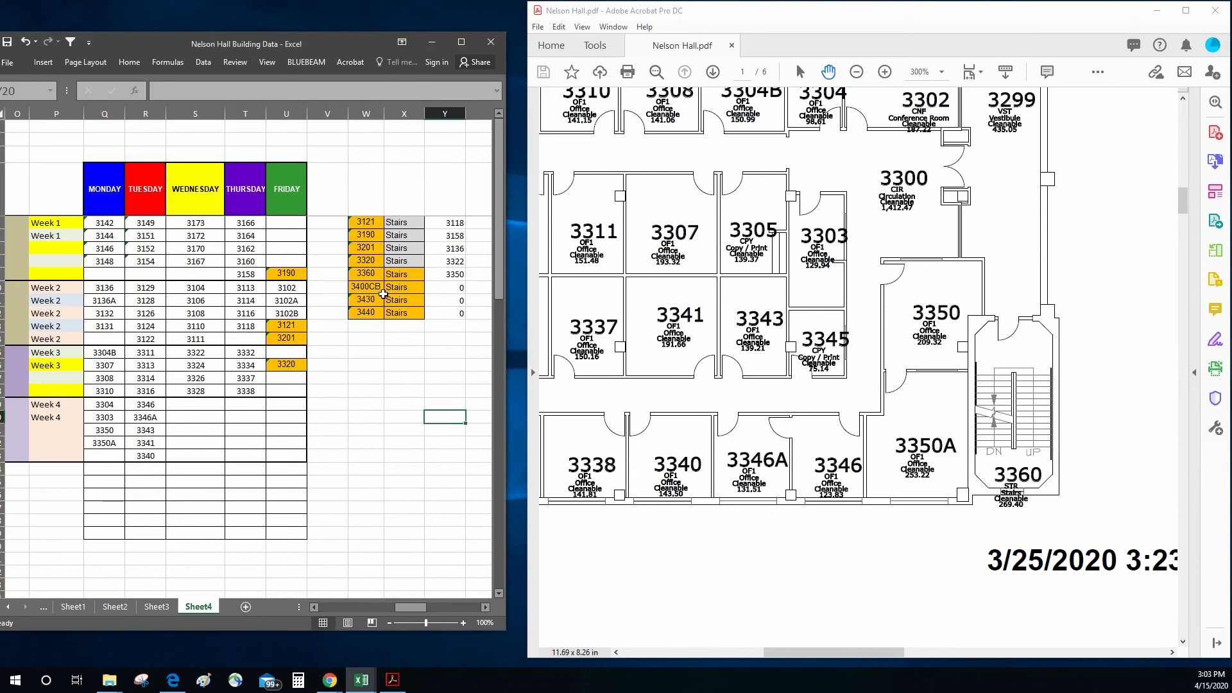
Step: Copy stairwell 3360 from the stairs list into the Friday column for Week 4 at U19
left_click(365, 273)
right_click(367, 274)
left_click(398, 299)
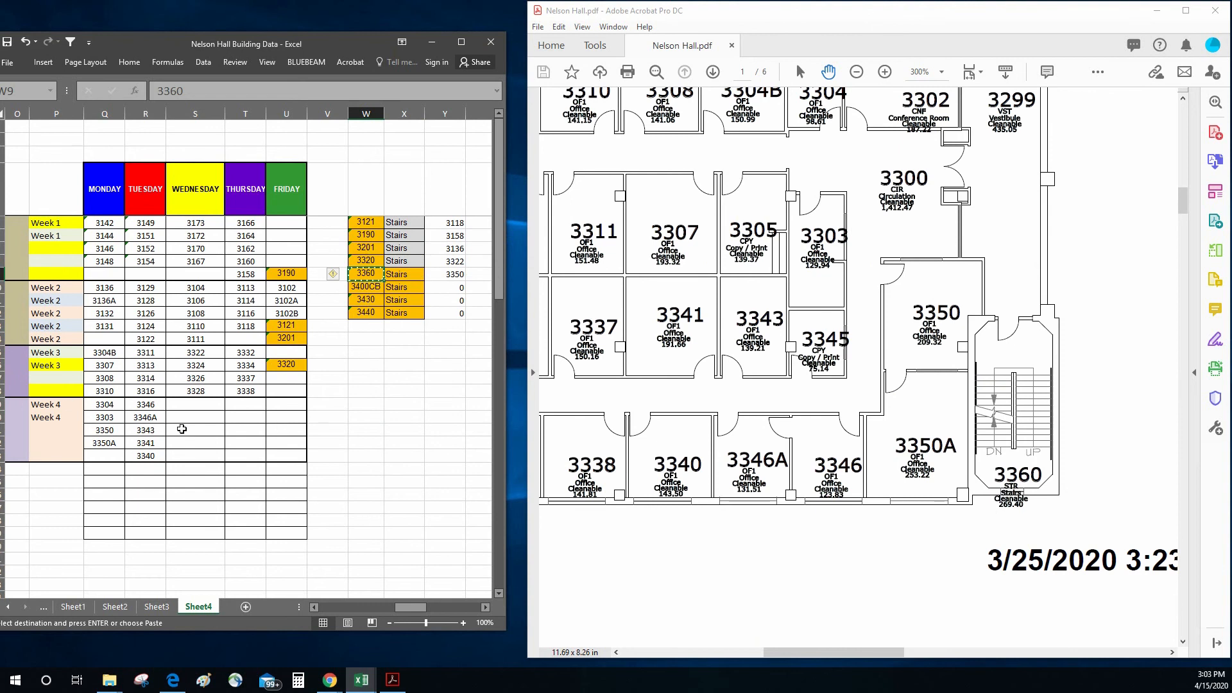
left_click(285, 404)
key("ctrl+v")
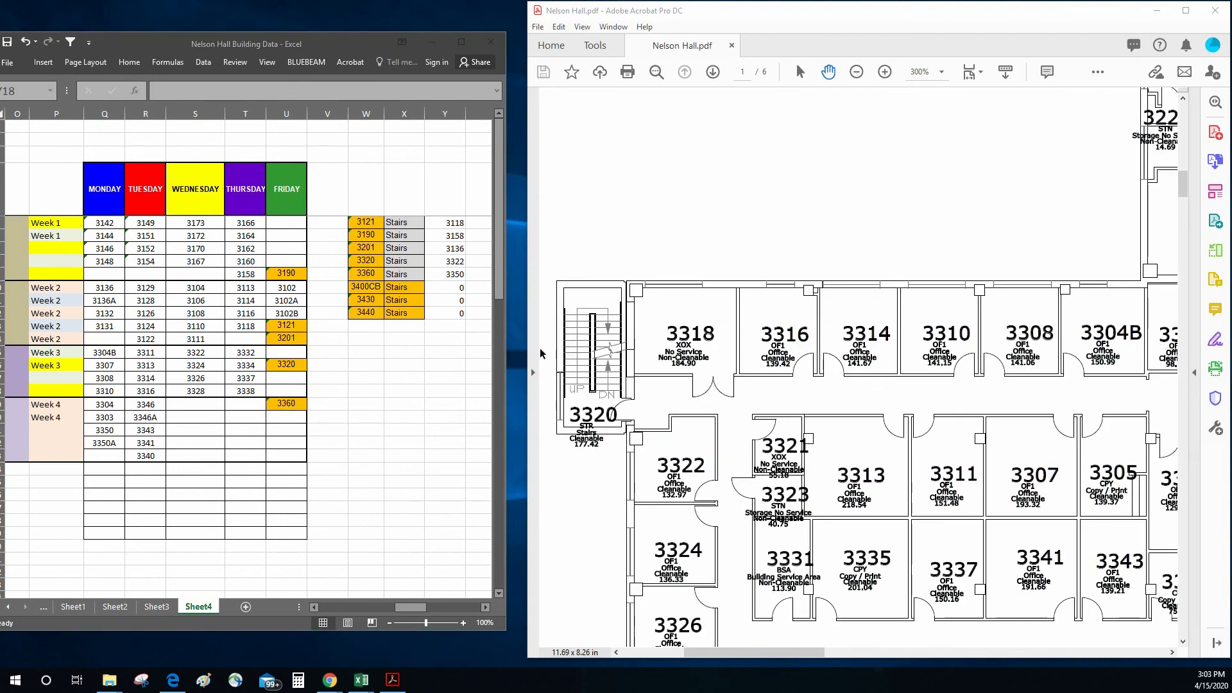
Step: Examine the floor plan around auditorium 3400 to locate stairwells 3440, 3400CB and 3430
left_click_drag(685, 209, 740, 466)
left_click_drag(735, 208, 754, 397)
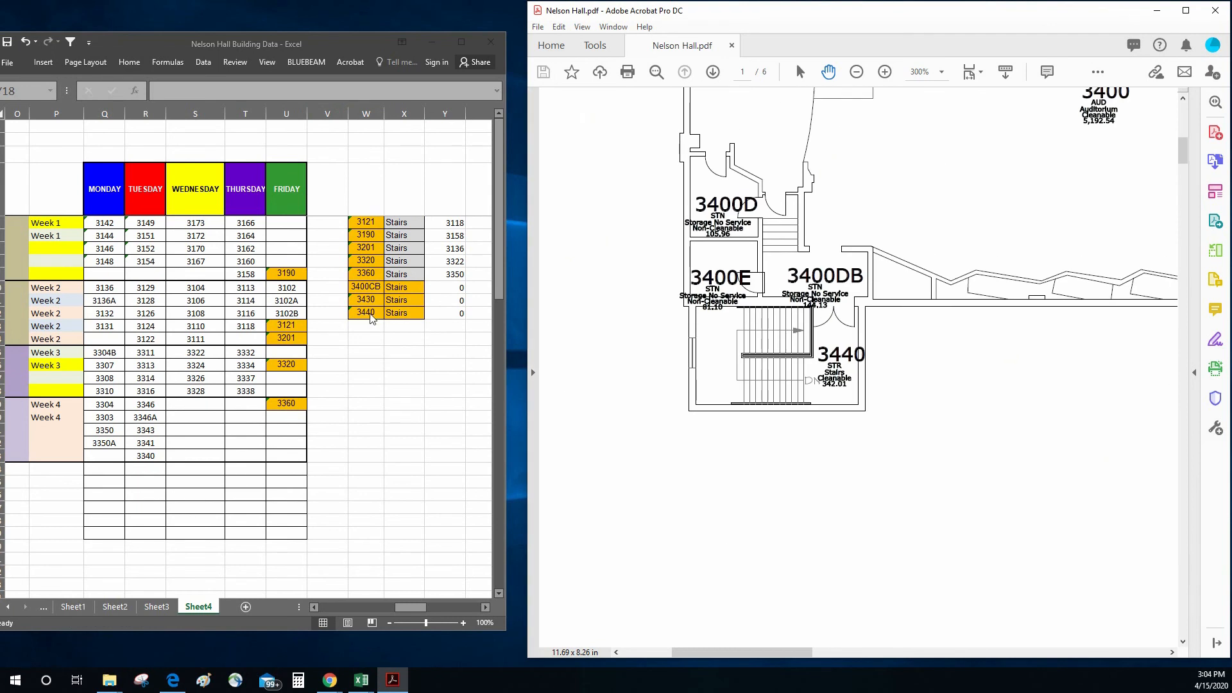
left_click_drag(1045, 251, 915, 531)
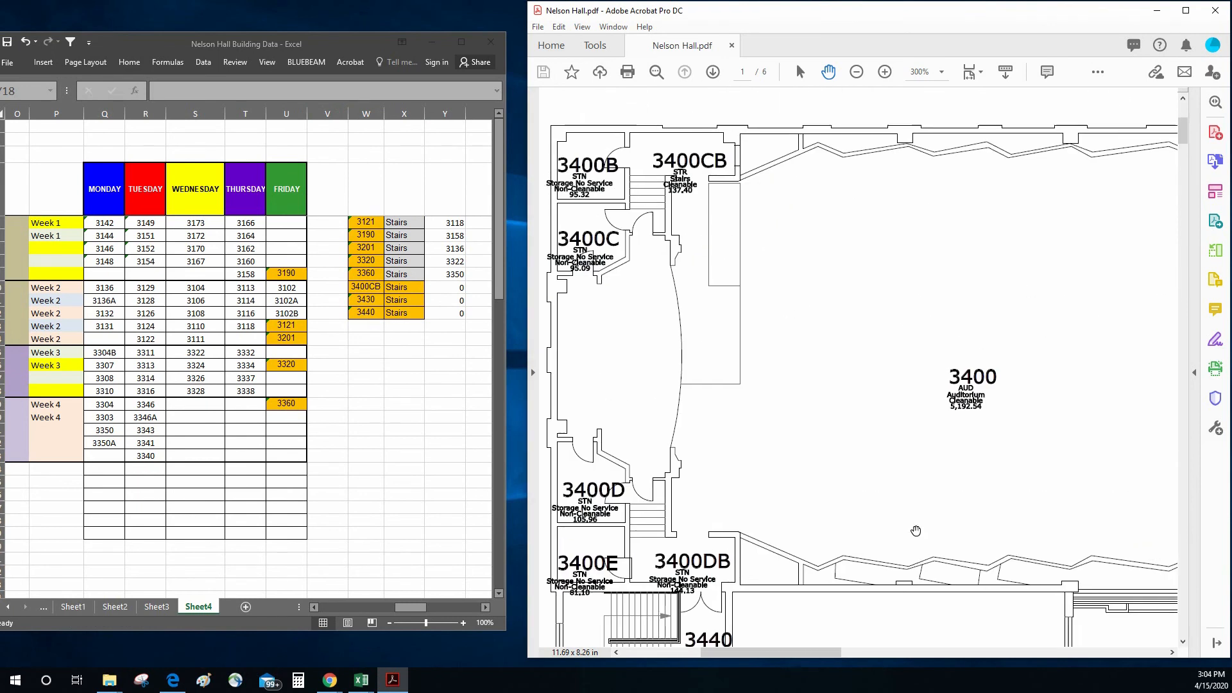
left_click_drag(993, 299, 1054, 463)
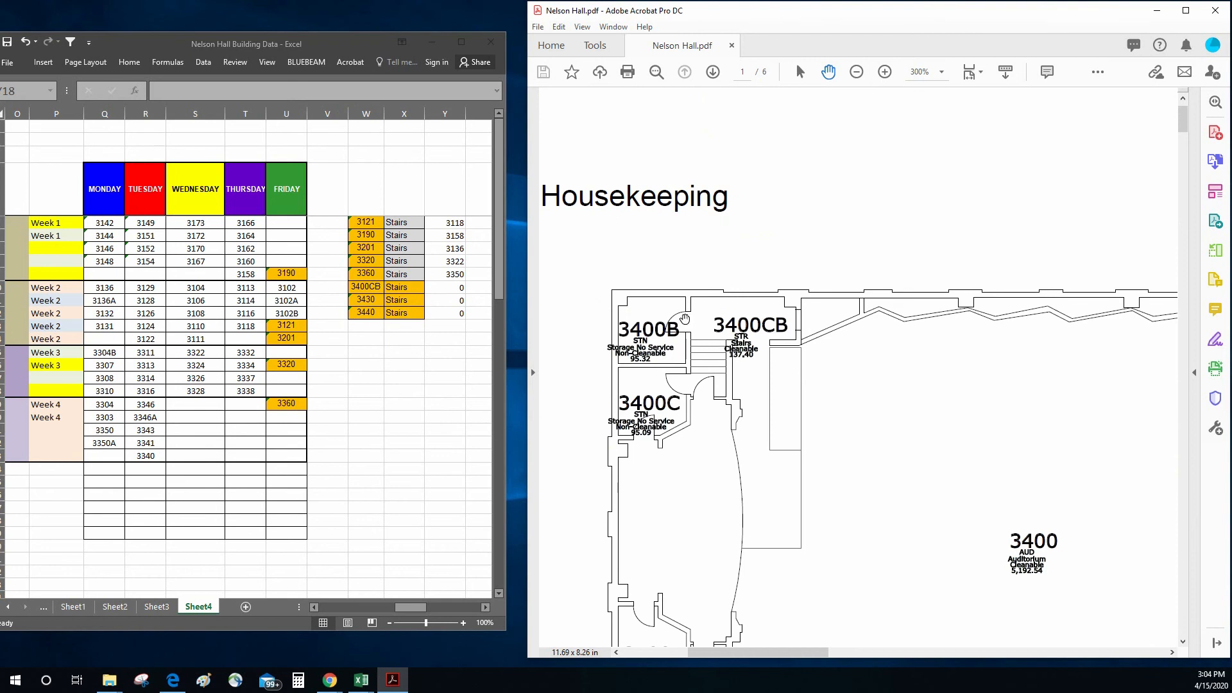
left_click_drag(1079, 285, 656, 318)
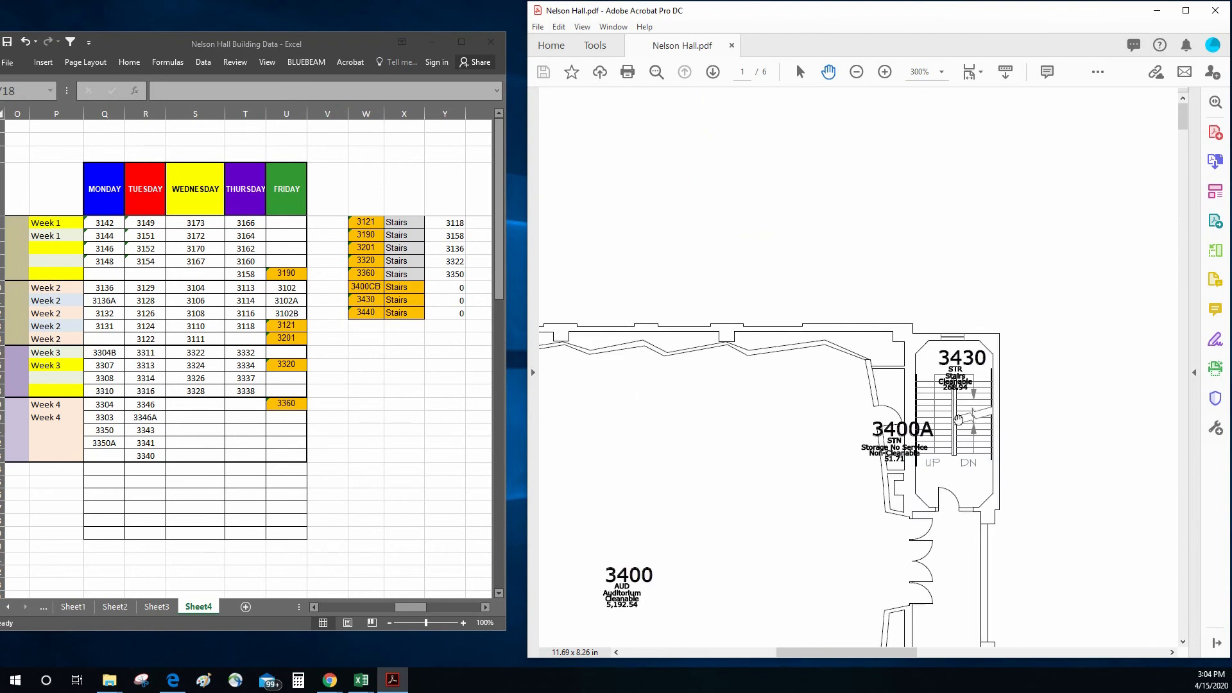
left_click_drag(763, 429, 834, 327)
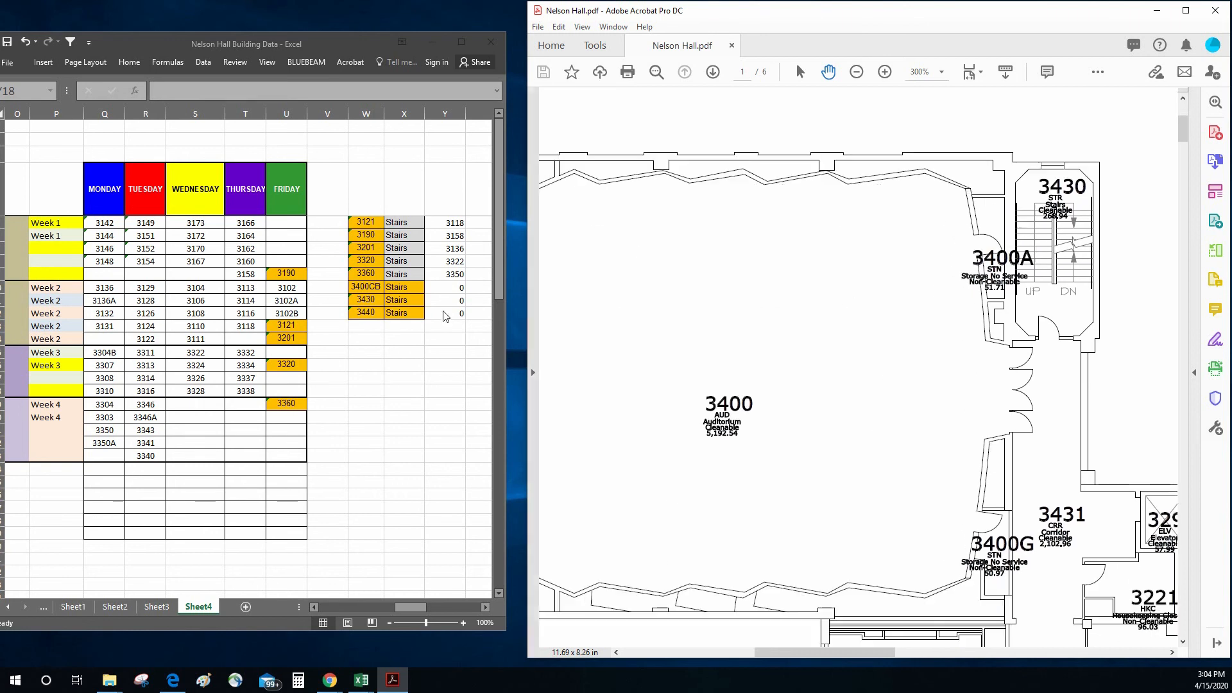
left_click_drag(908, 406, 968, 242)
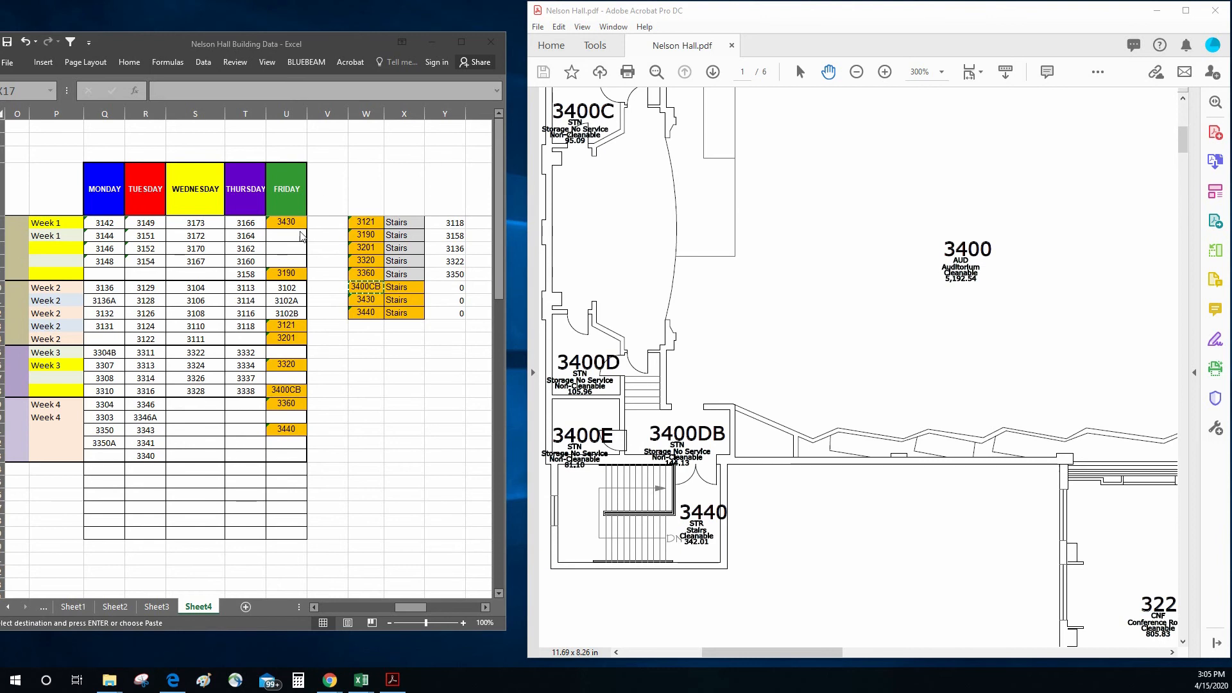
Step: Move stairwell 3190 in the Friday column for Week 1 from U9 up to U6, directly below 3430
left_click(283, 245)
right_click(277, 269)
left_click(292, 280)
left_click(283, 248)
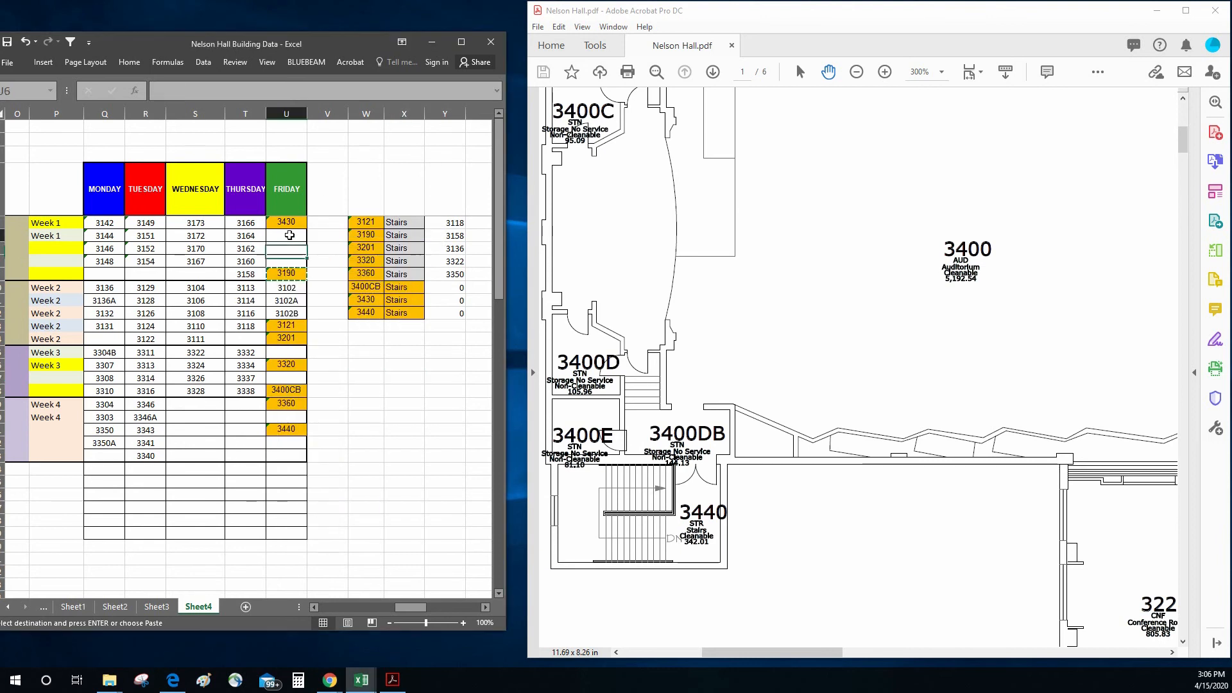
right_click(289, 234)
left_click(317, 293)
left_click(357, 337)
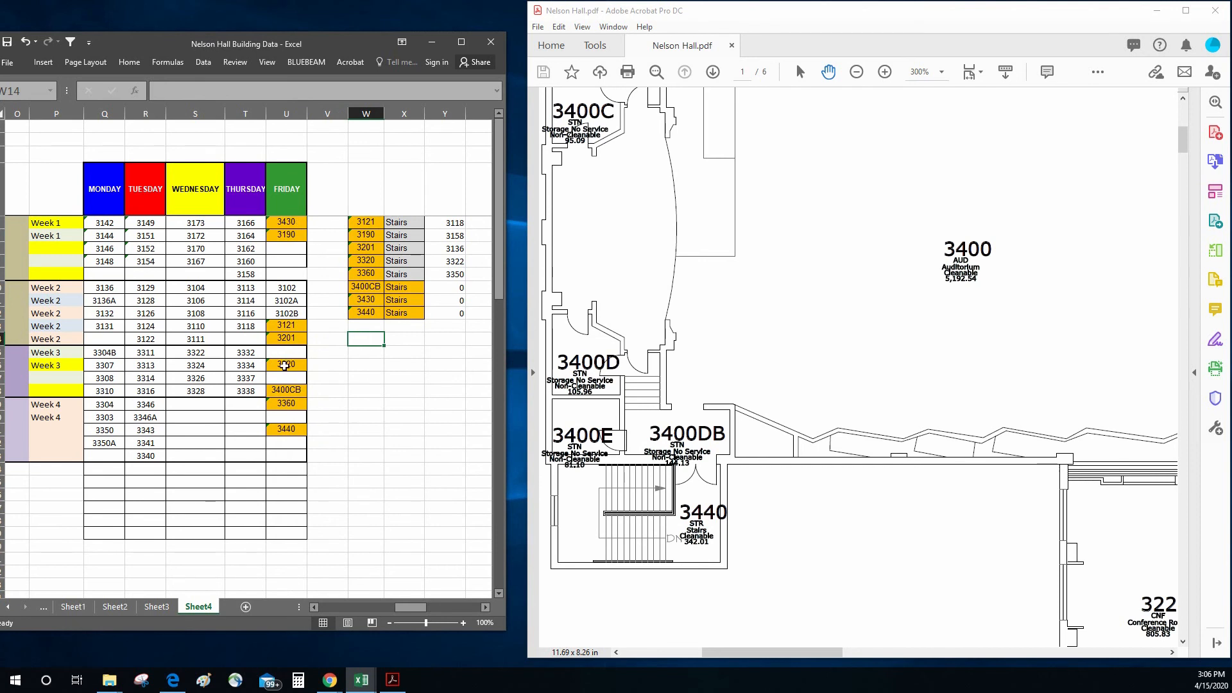
Step: Move stairwell 3320 up to U15 and stairwell 3400CB up to U16 in Week 3's Friday column
right_click(278, 366)
left_click(290, 376)
right_click(288, 348)
left_click(317, 404)
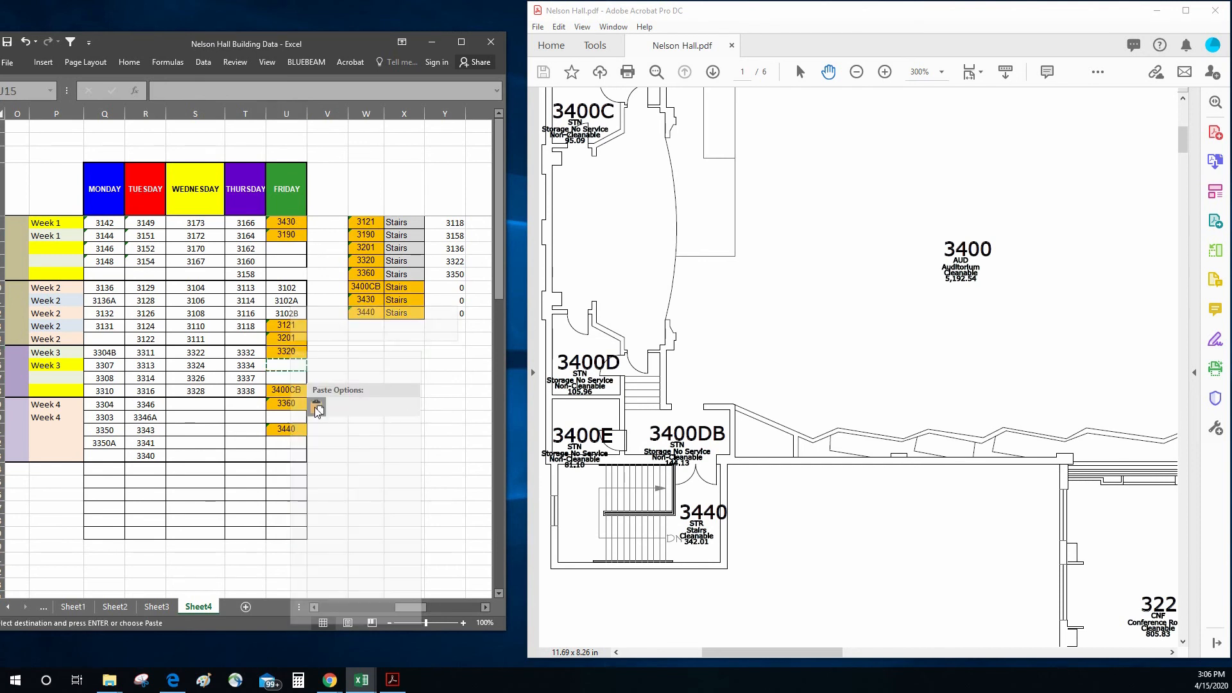
right_click(282, 377)
left_click(301, 390)
right_click(291, 392)
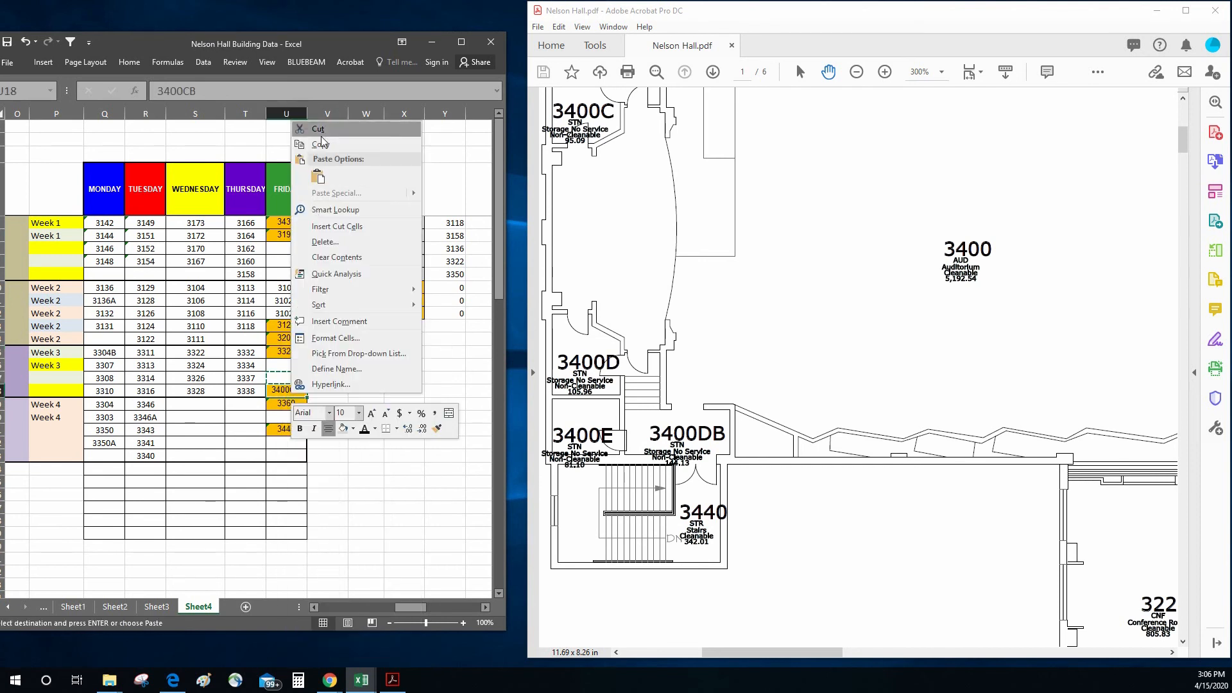
Step: Copy stairwells 3430 and 3190 from Week 1's Friday cells into U17:U18 for Week 3
left_click_drag(288, 223, 295, 239)
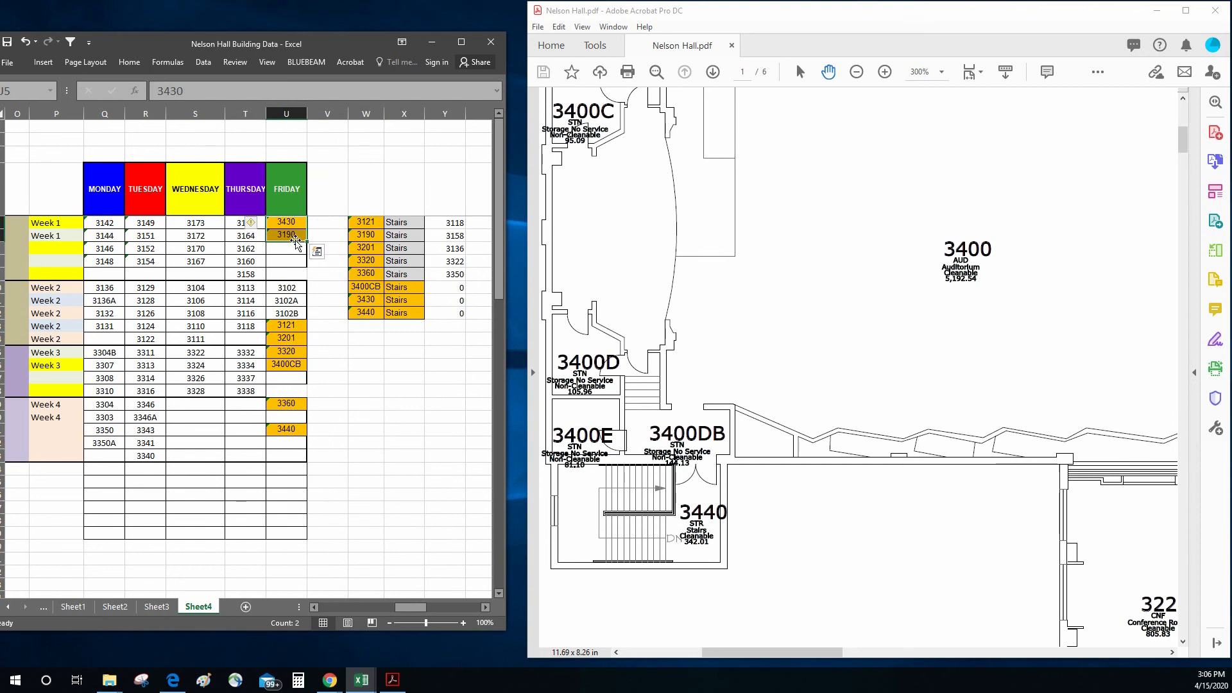
right_click(295, 236)
left_click(325, 261)
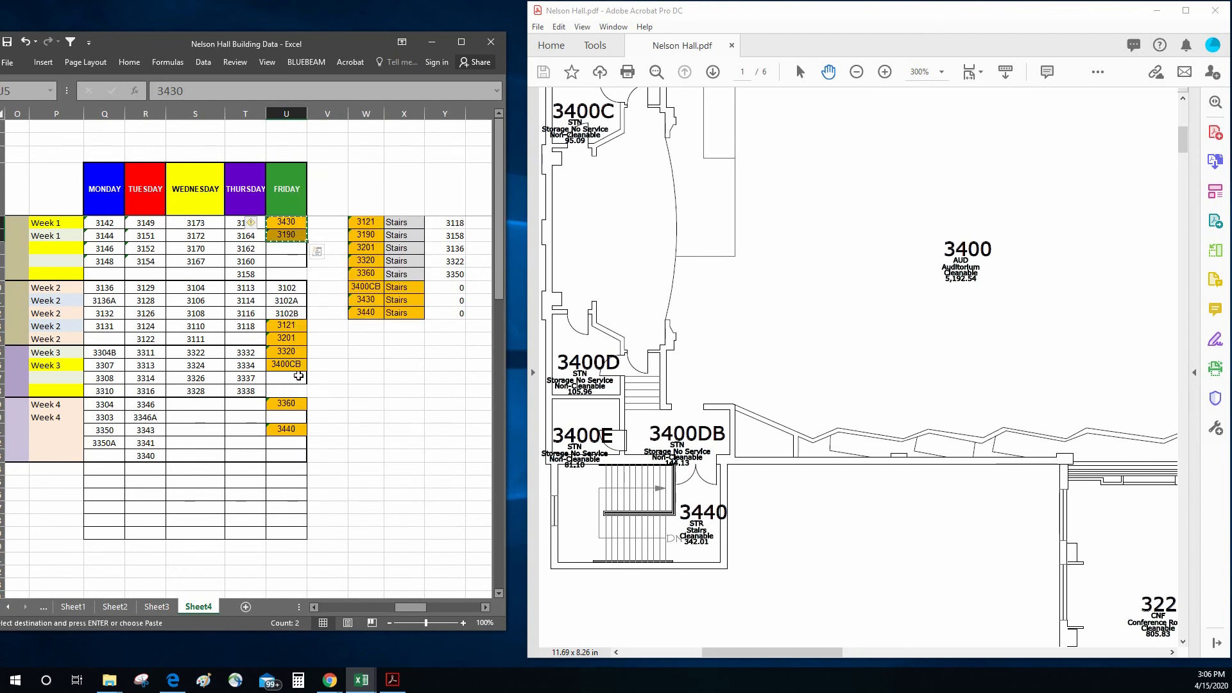
right_click(300, 379)
left_click(326, 431)
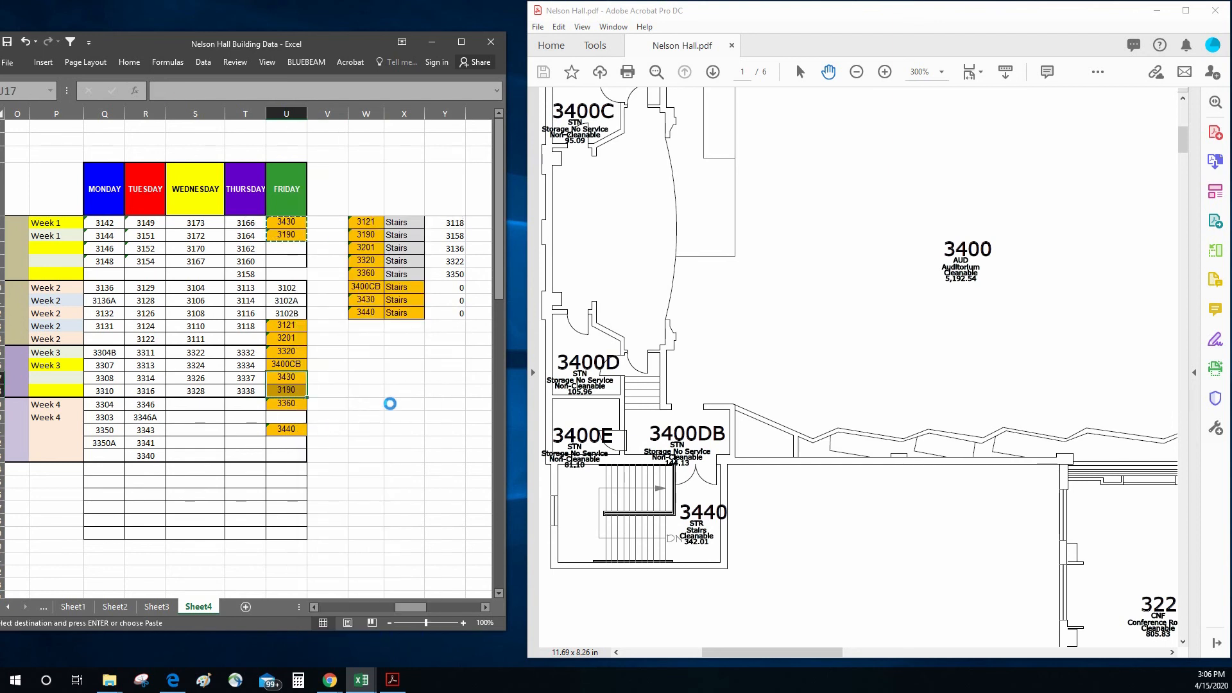
left_click(378, 405)
Step: Copy stairwells 3320 and 3400CB from Week 3's Friday cells into U7:U8 for Week 1
left_click_drag(294, 352, 295, 364)
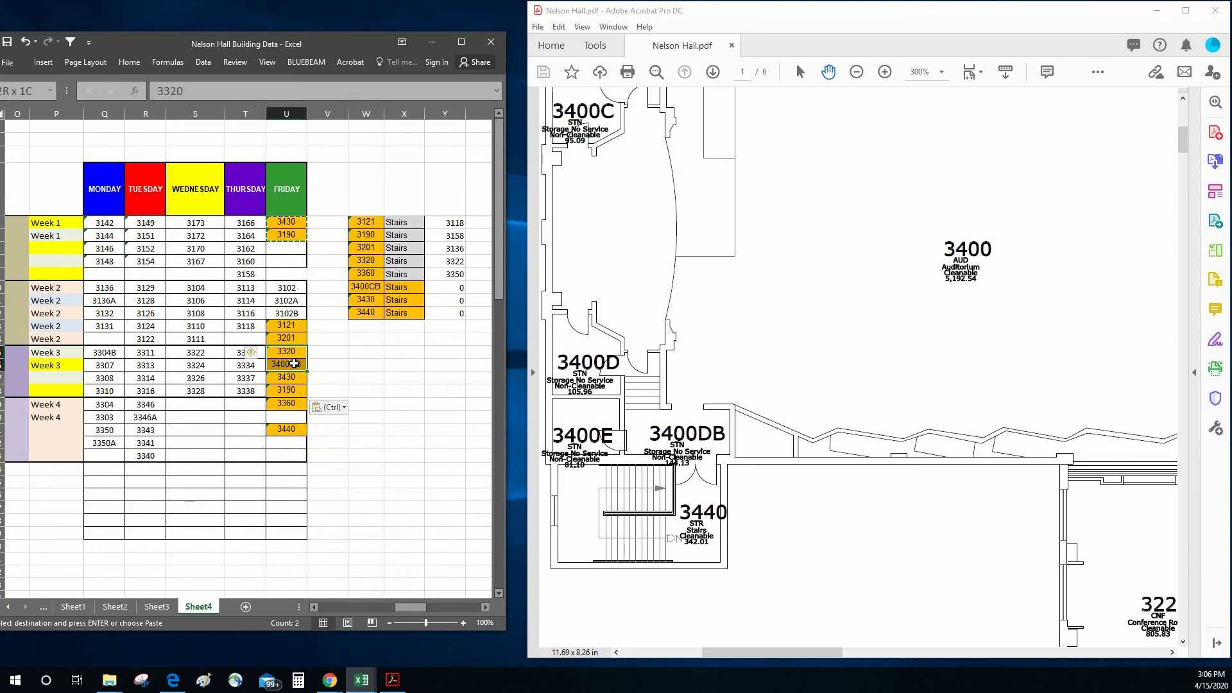
right_click(294, 363)
left_click(330, 391)
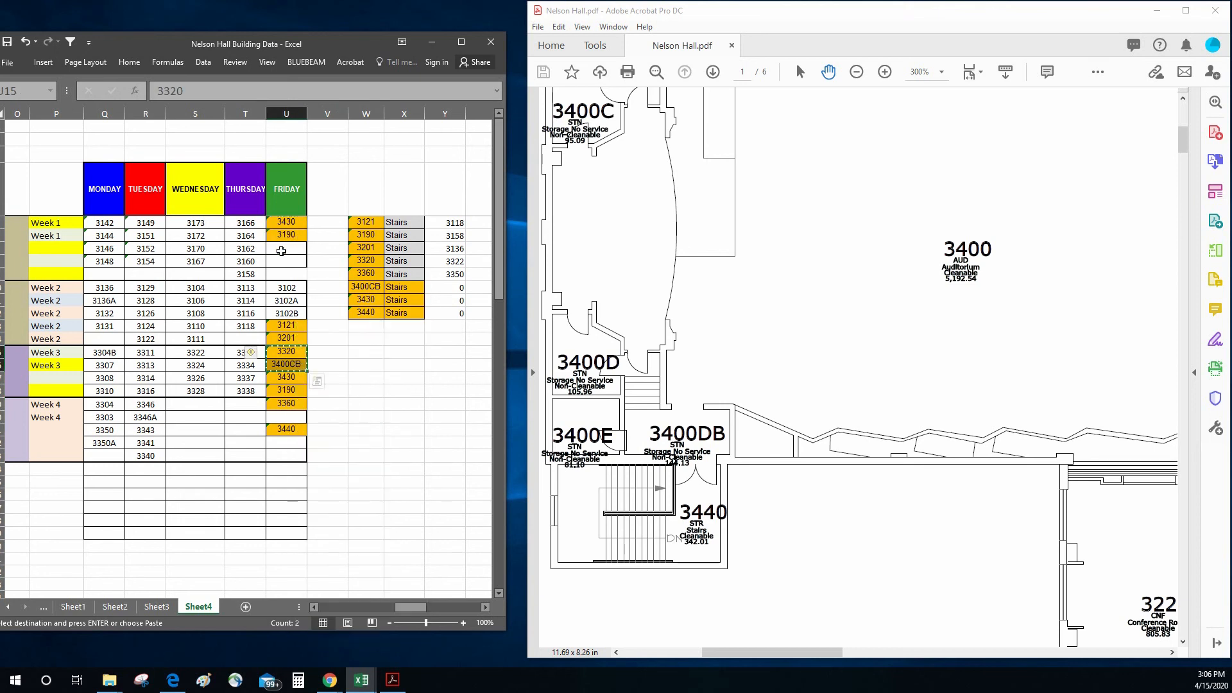
left_click(282, 251)
right_click(281, 251)
left_click(316, 318)
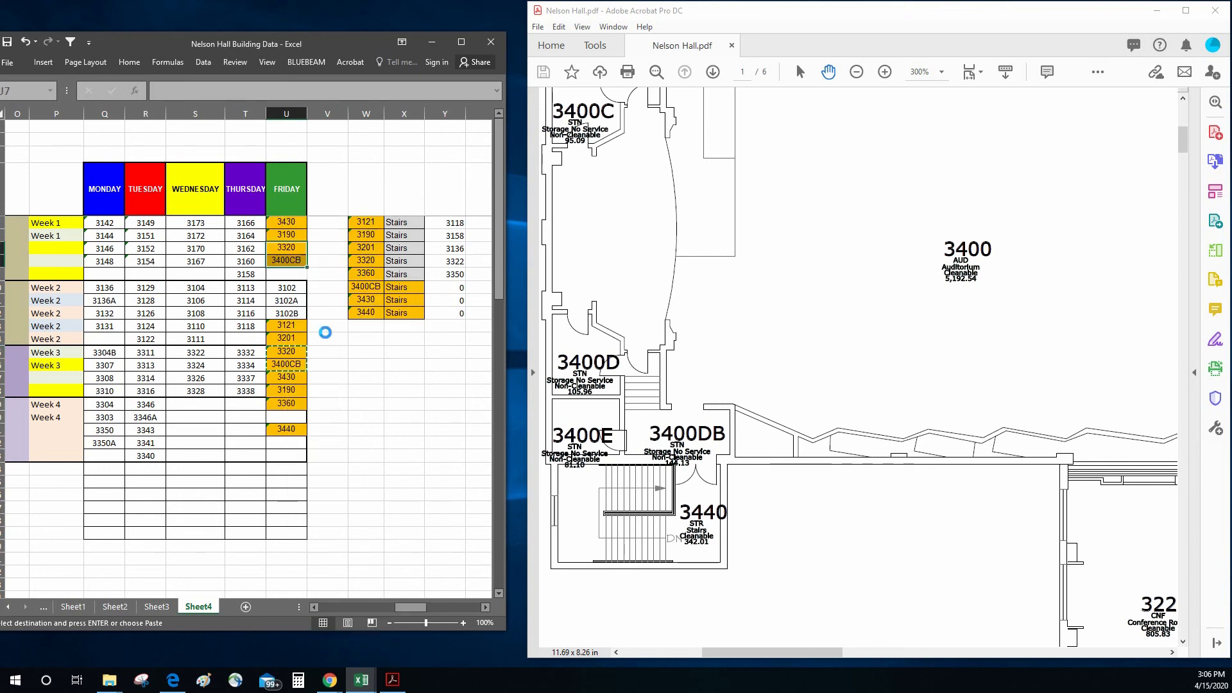
left_click(360, 364)
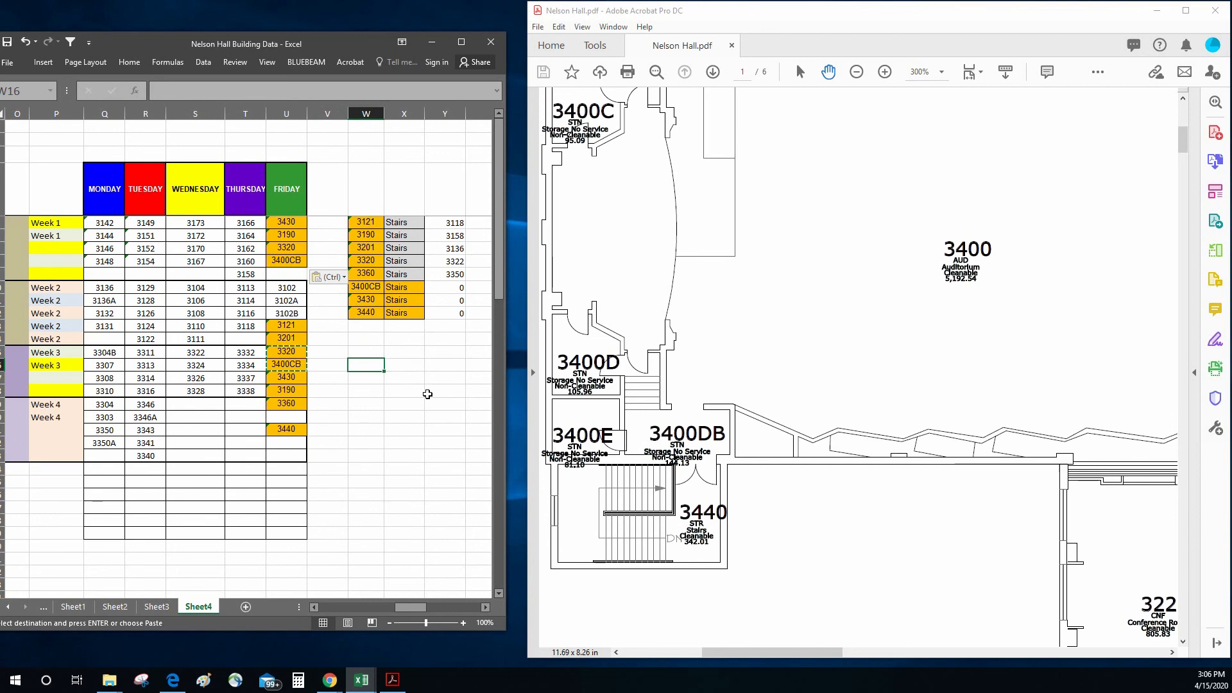
Step: Move stairwell 3440 from U21 up to U20, directly below 3360 in Week 4's Friday column
right_click(292, 432)
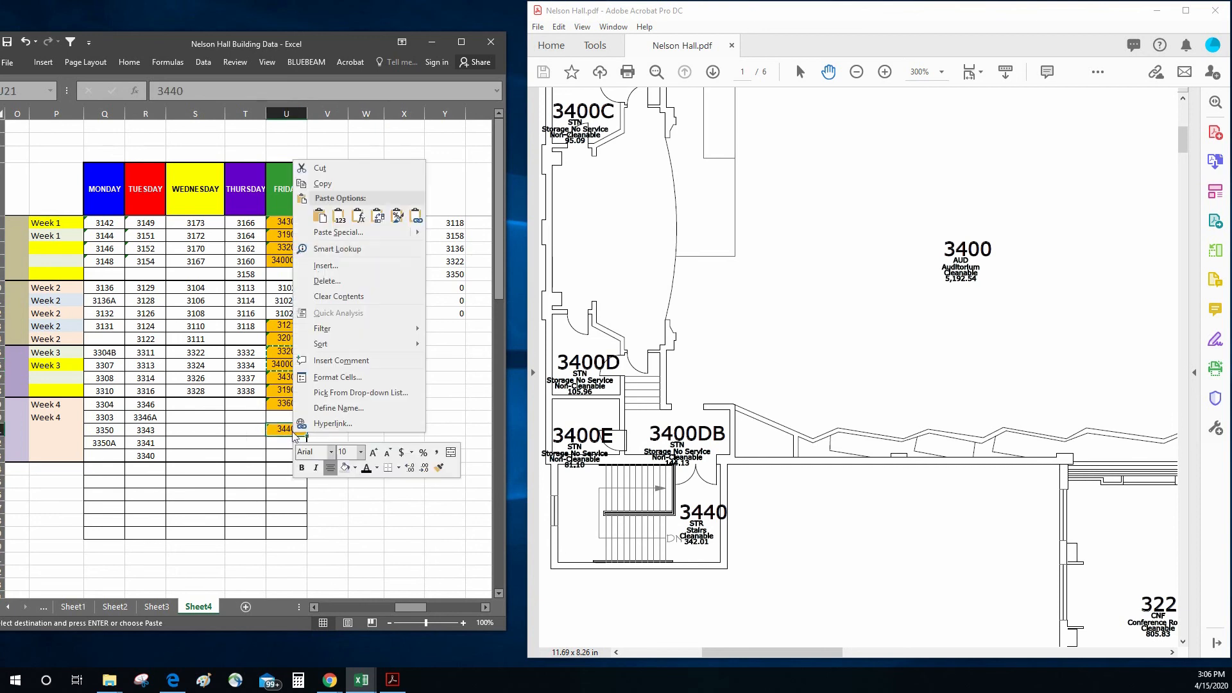
left_click(323, 167)
left_click(292, 417)
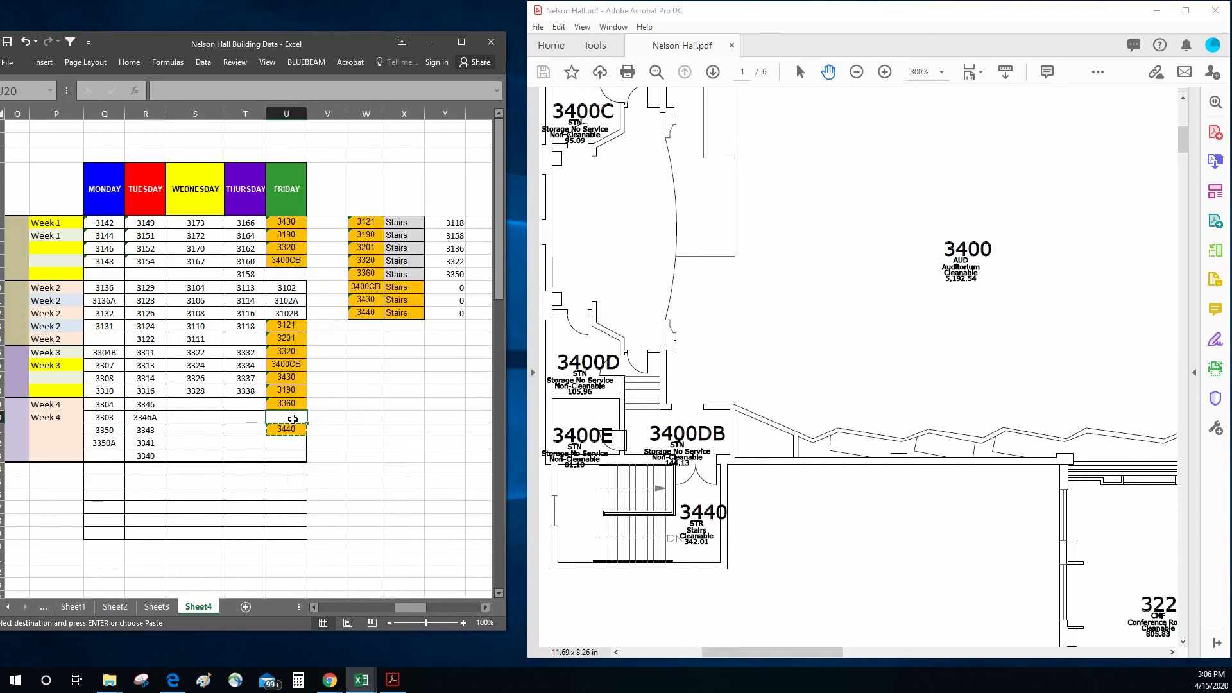
right_click(293, 419)
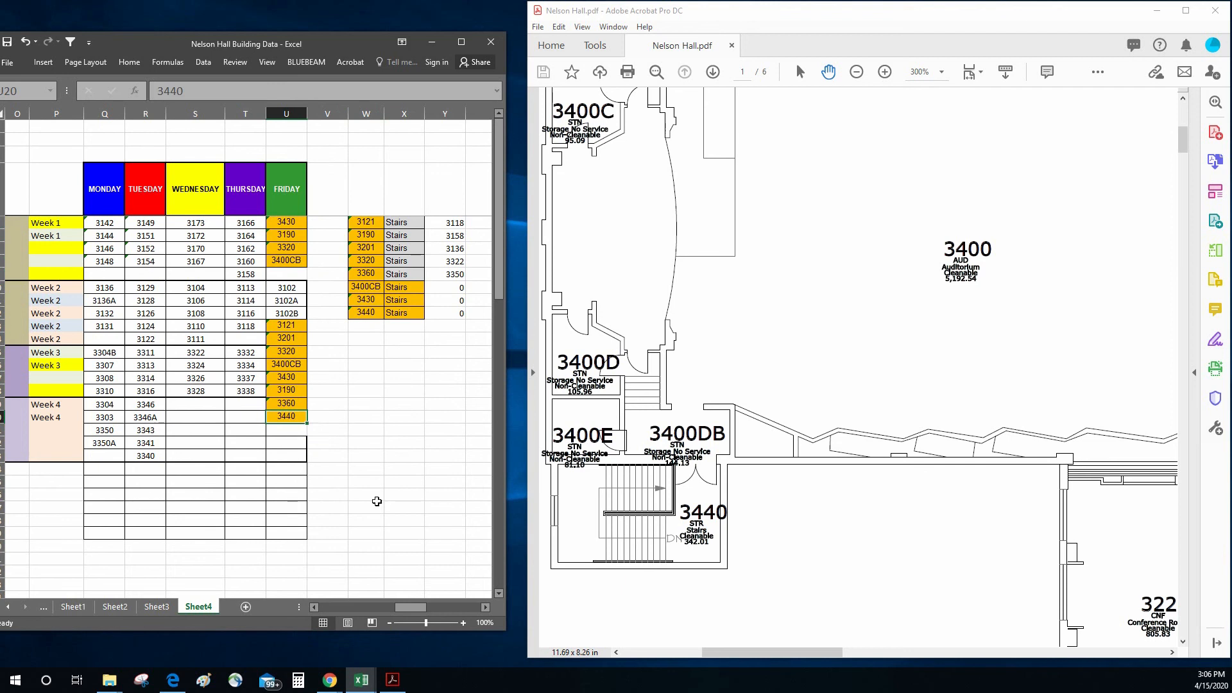
left_click(376, 500)
Step: Copy stairwells 3121 and 3201 from Week 2's Friday cells into U21:U22 for Week 4
left_click_drag(288, 325, 293, 337)
right_click(293, 337)
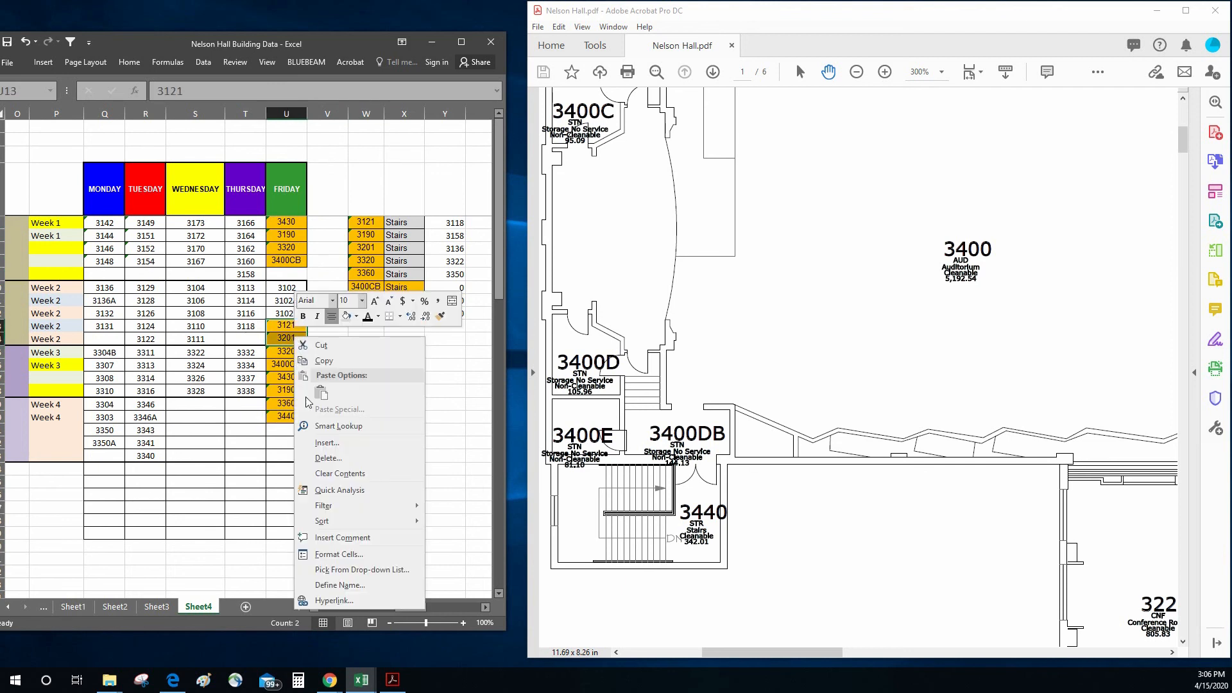
left_click(359, 352)
right_click(282, 428)
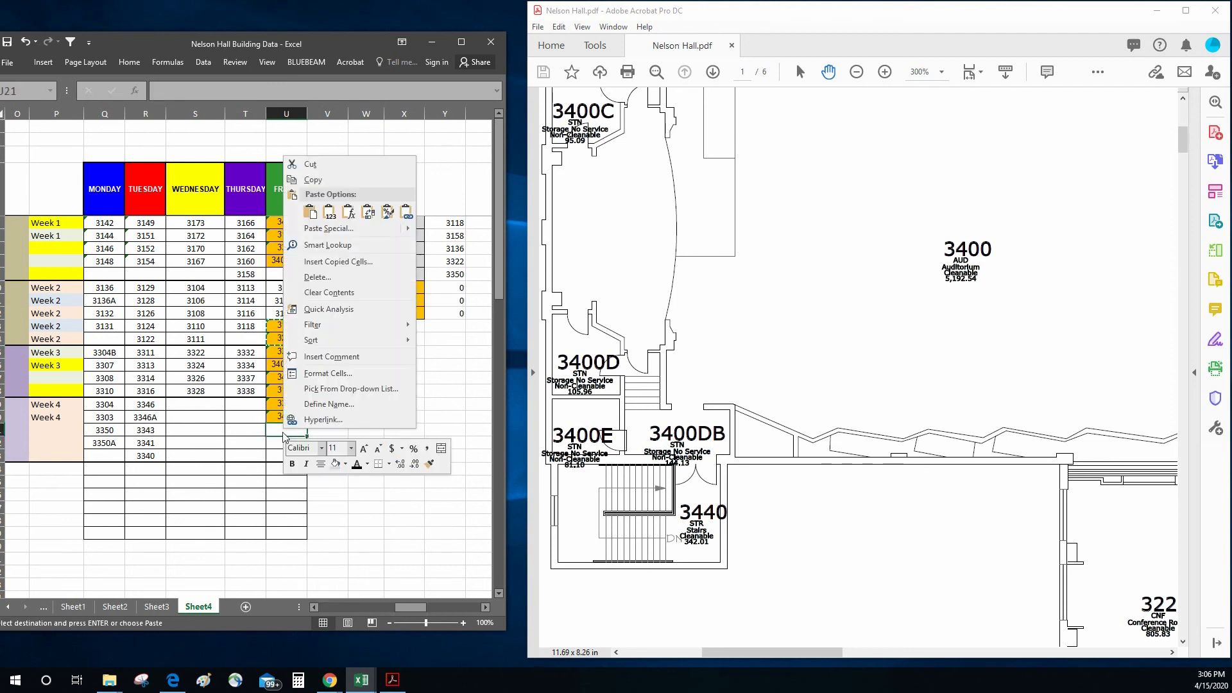
left_click(309, 214)
left_click(366, 375)
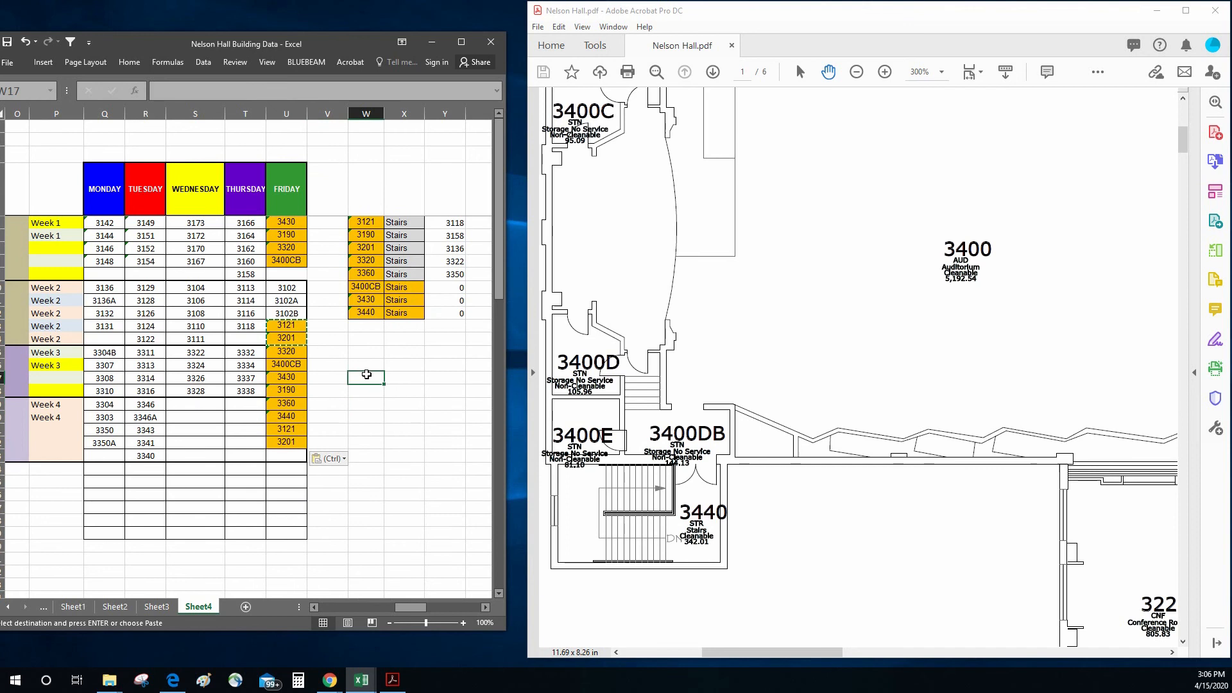
Step: Copy Week 4's Friday stairwells 3360, 3440, 3121 and 3201 over Week 2's cells U11:U14
left_click_drag(292, 399, 292, 442)
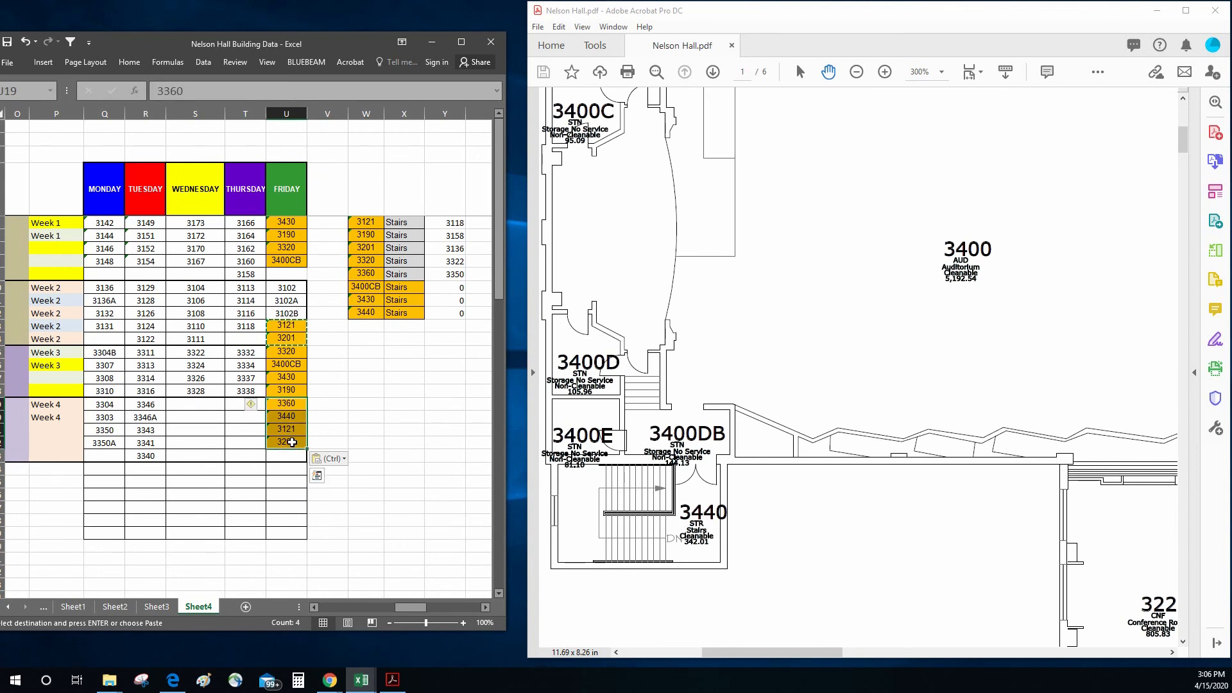
right_click(292, 442)
left_click(338, 195)
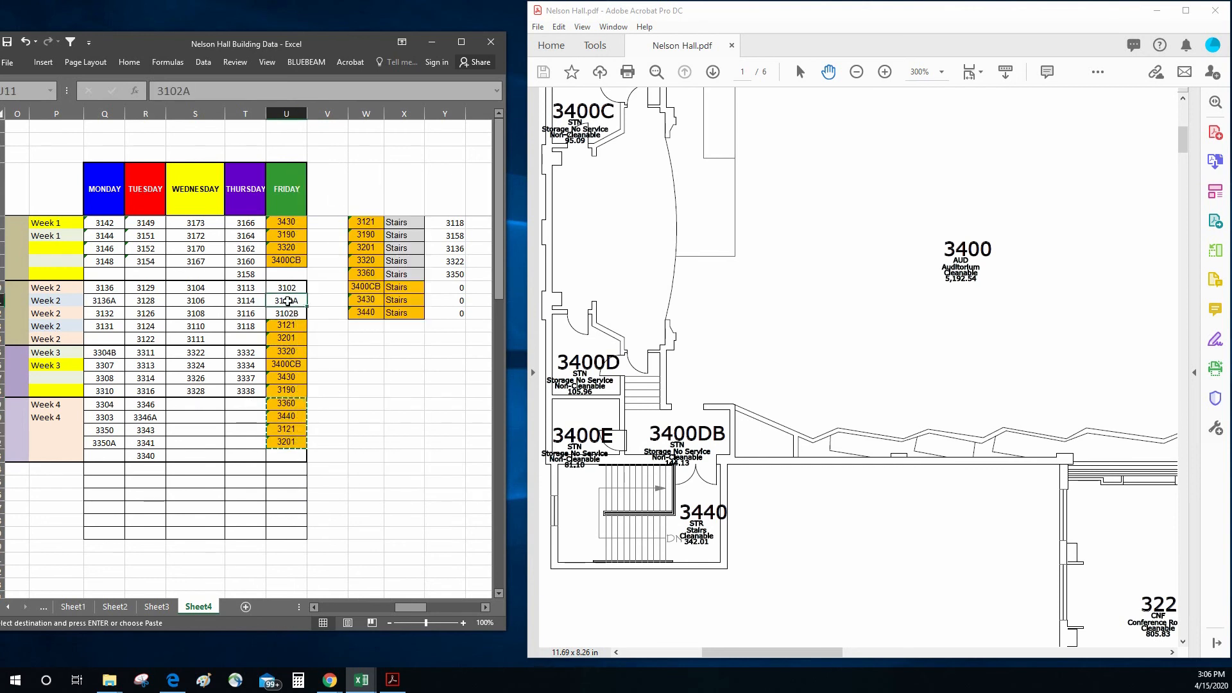
right_click(287, 302)
left_click(315, 366)
left_click(430, 388)
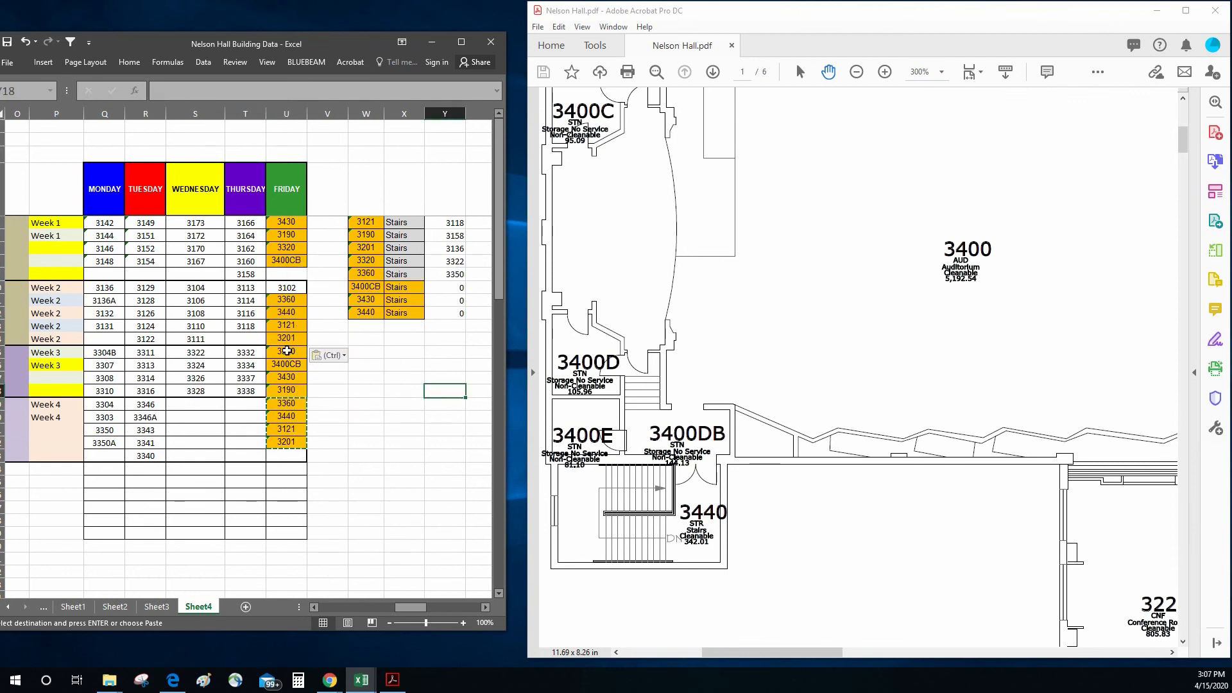
Step: Copy Week 3's Friday stairwells 3320, 3400CB, 3430 and 3190 over Week 1's cells U5:U8
left_click_drag(287, 350, 287, 386)
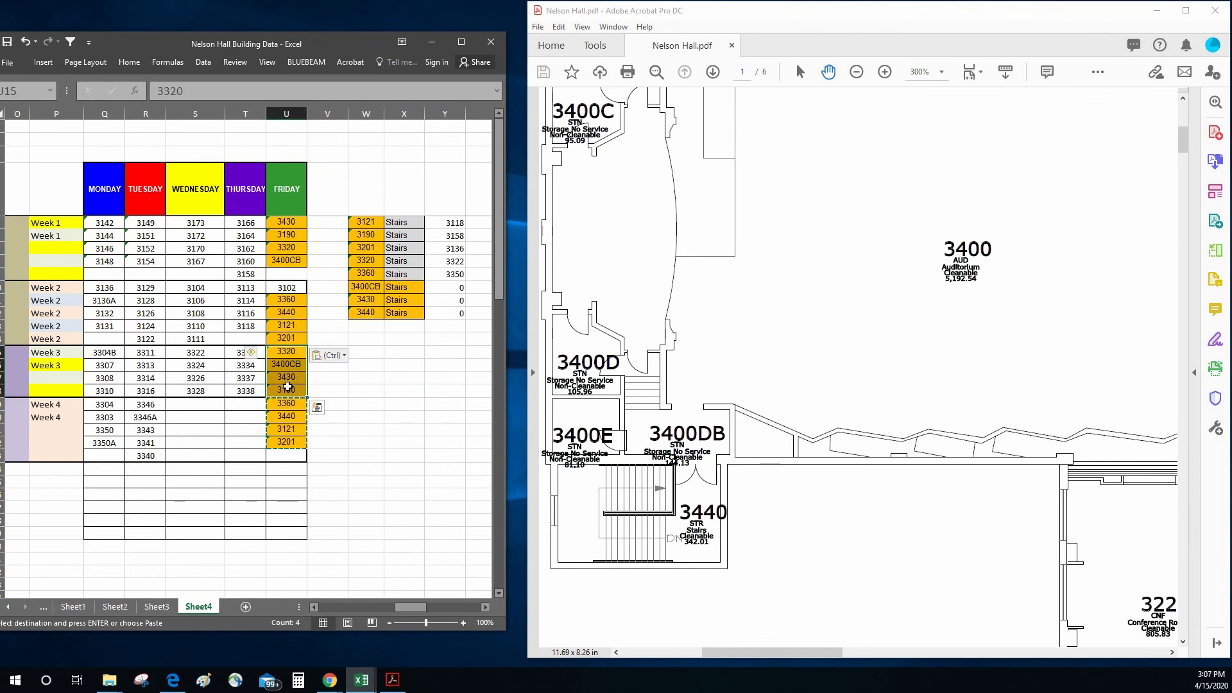
right_click(286, 387)
left_click(307, 413)
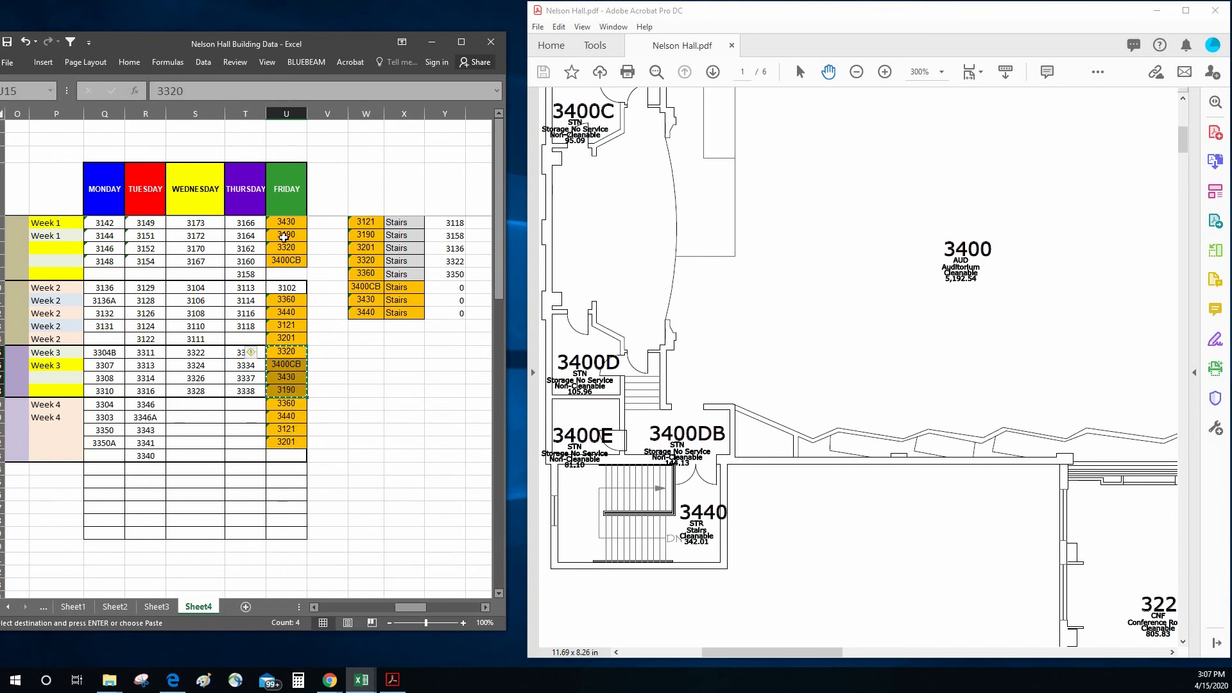
right_click(292, 224)
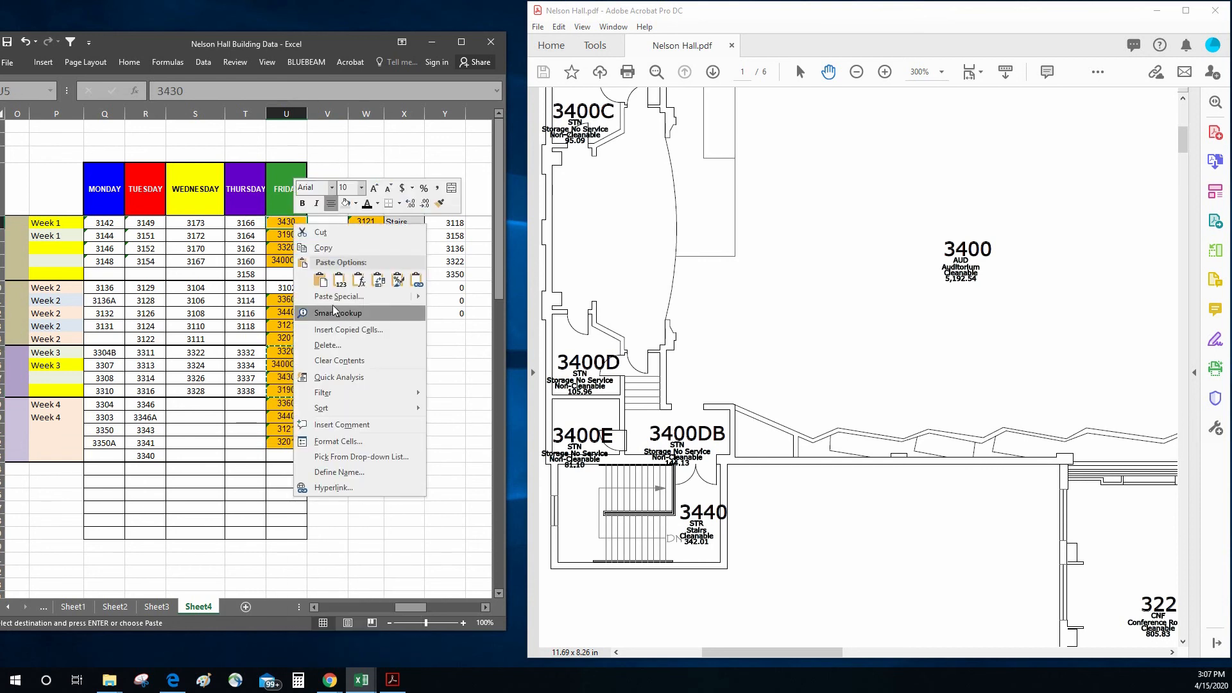
left_click(319, 279)
left_click(363, 351)
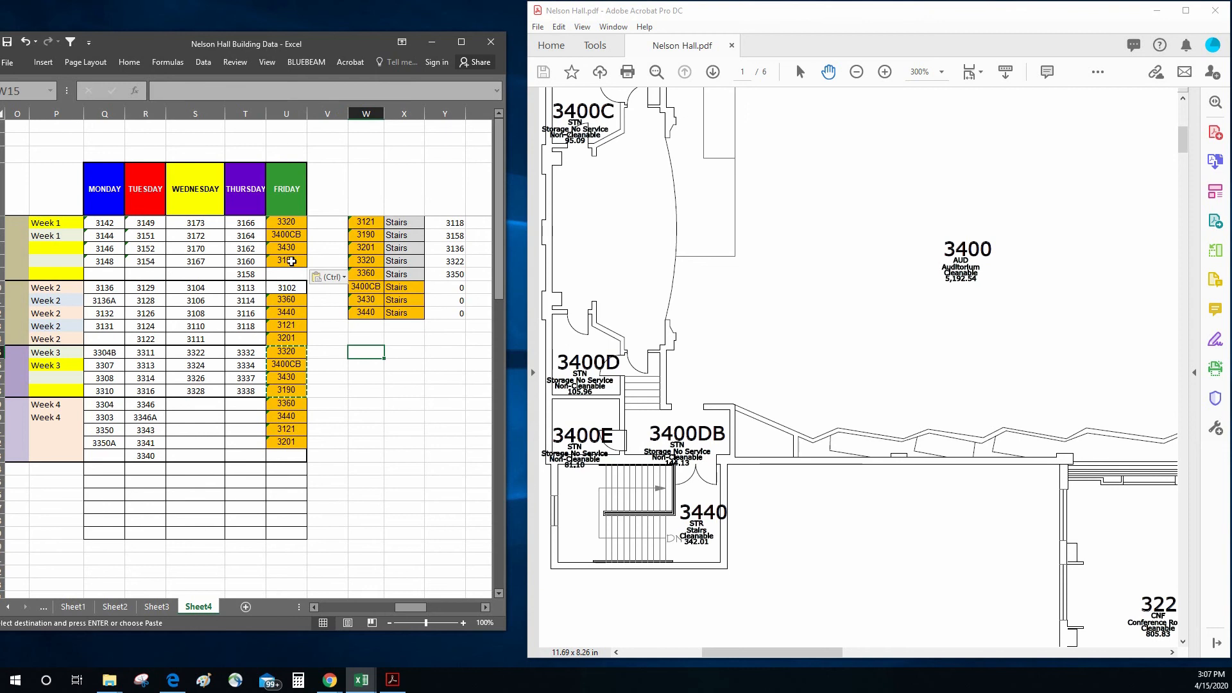
left_click_drag(290, 223, 294, 261)
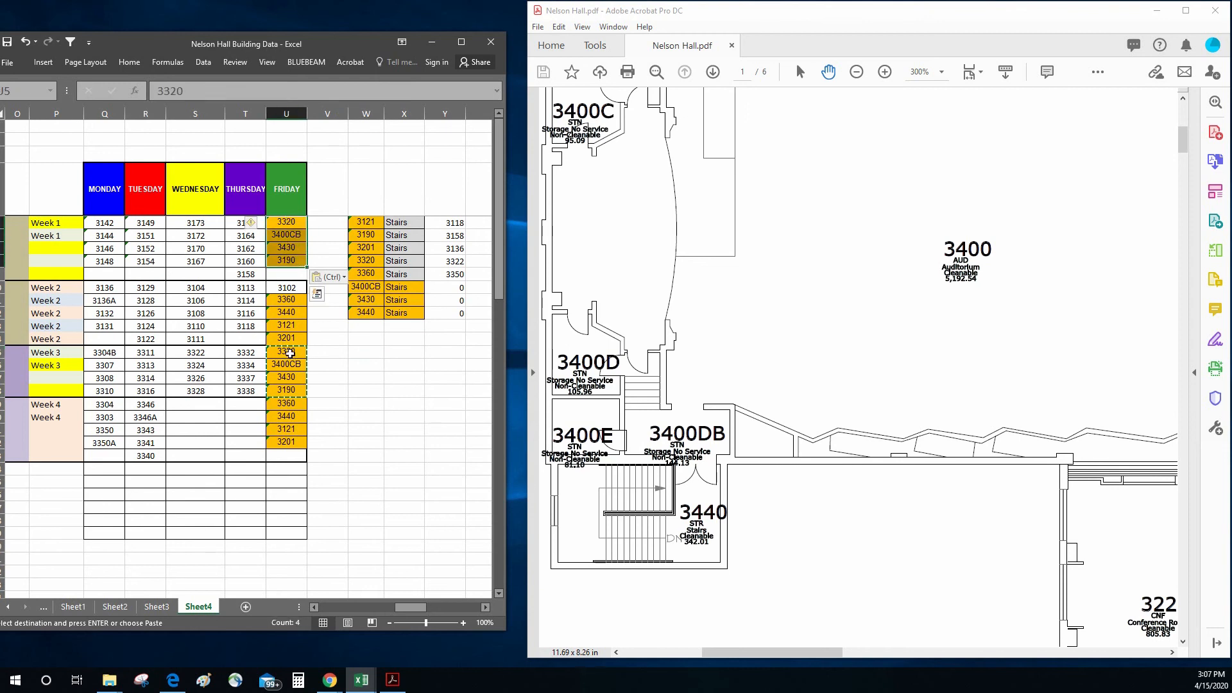
left_click(374, 416)
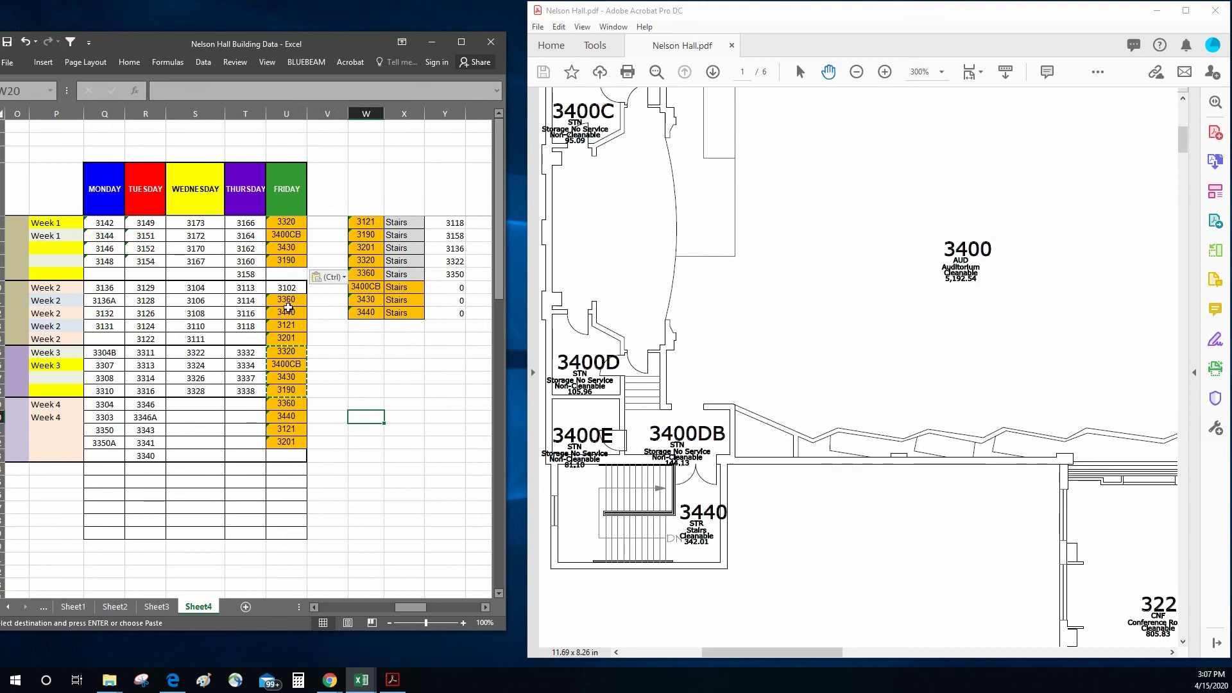
left_click_drag(289, 300, 291, 338)
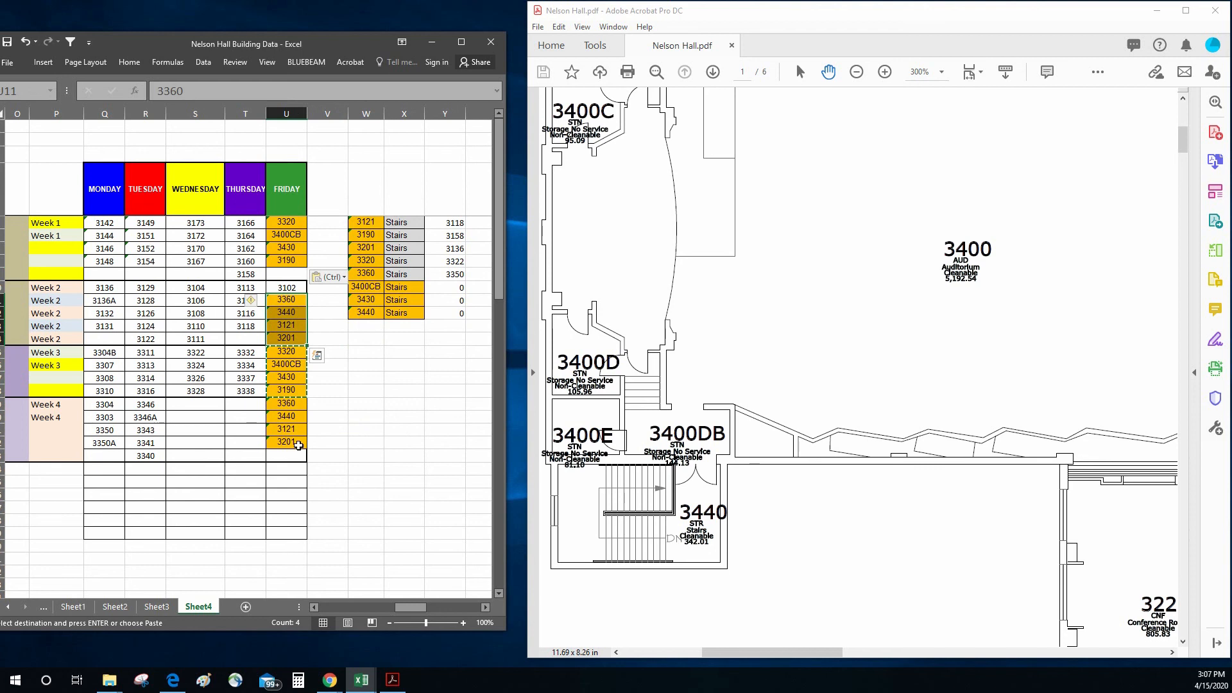
left_click(294, 405)
left_click(368, 440)
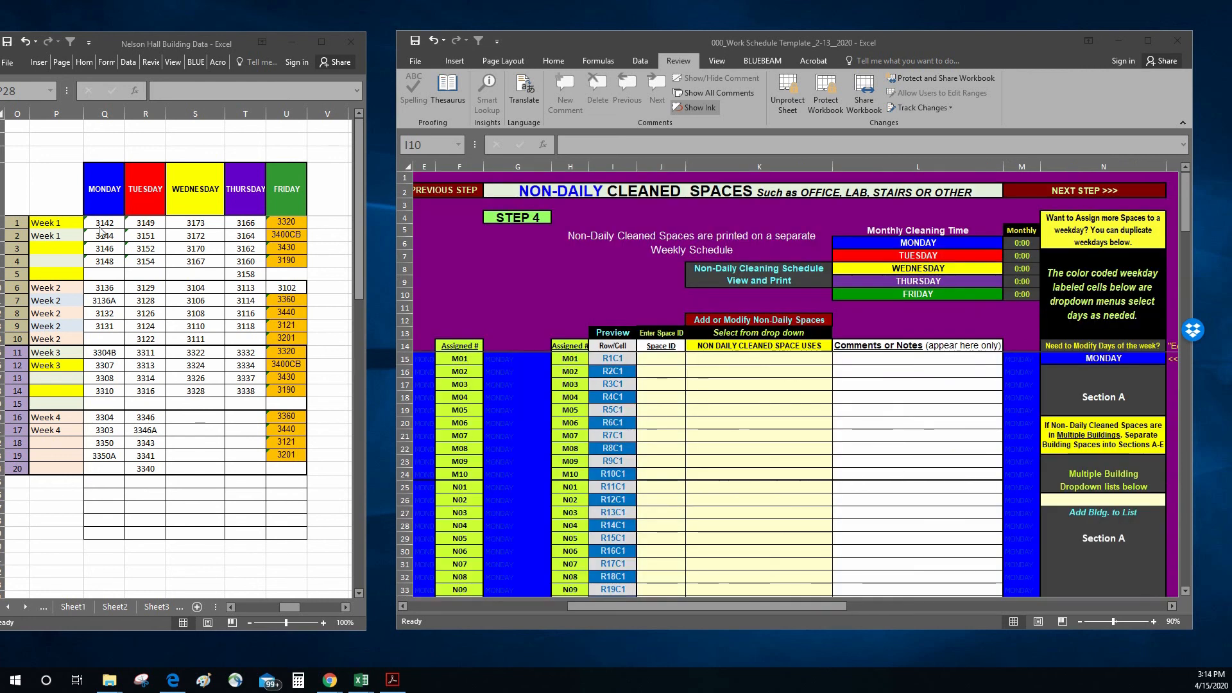
Step: Copy Monday's Week 1 spaces 3142, 3144, 3146 and 3148 into the Work Schedule Template's Space ID column, starting at M01 in J15
left_click(100, 227)
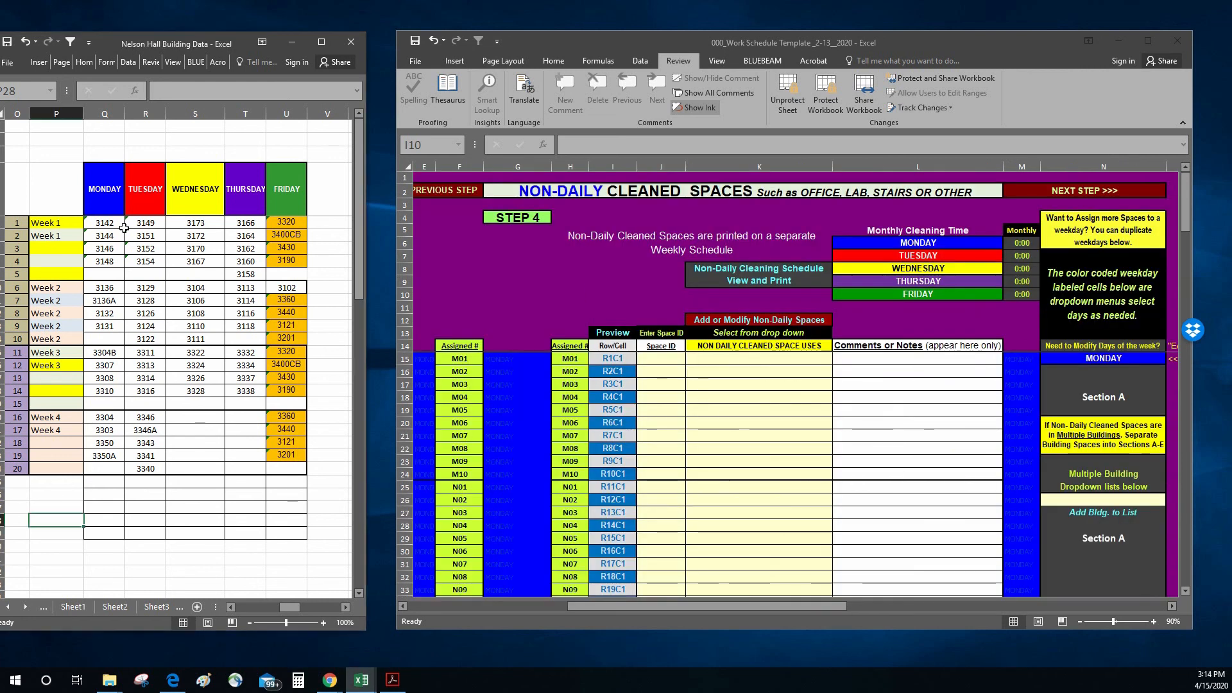
left_click_drag(109, 220, 112, 259)
right_click(113, 259)
left_click(143, 282)
left_click(661, 358)
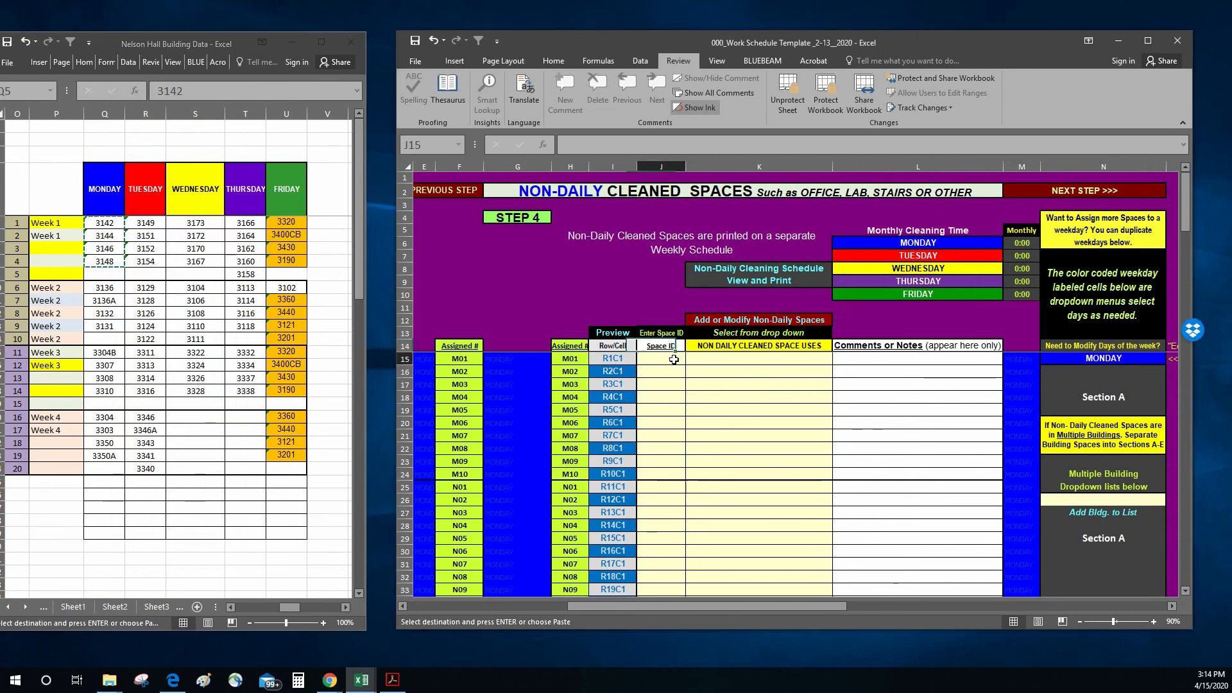
right_click(661, 358)
left_click(722, 417)
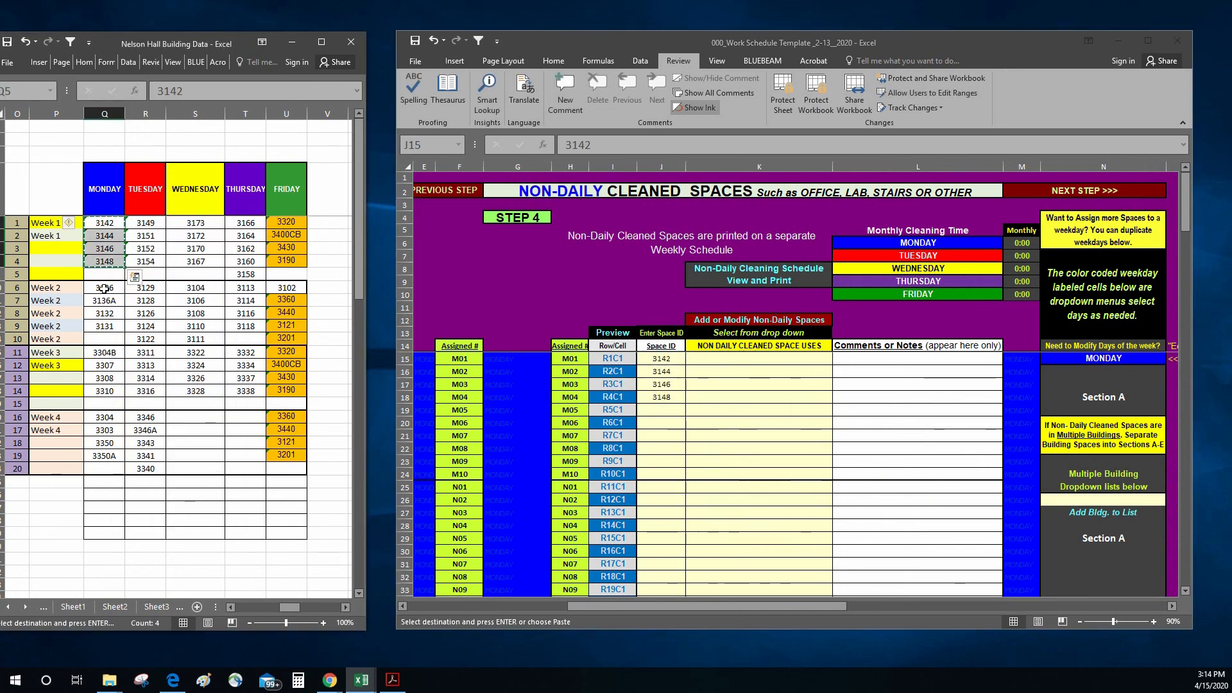
Step: Copy Monday's Week 2 spaces 3136, 3136A, 3132 and 3131 as values into the template's Space ID column, starting at M06 in J20
left_click_drag(100, 287, 104, 324)
right_click(106, 324)
left_click(134, 348)
right_click(661, 424)
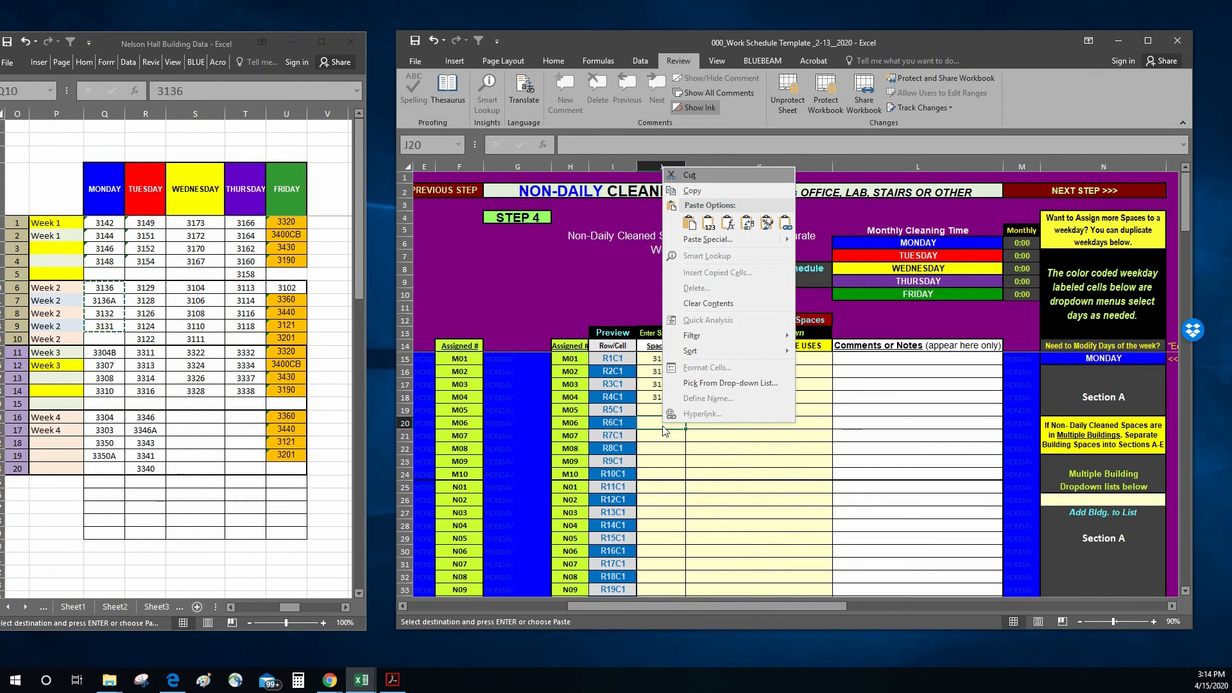
left_click(707, 220)
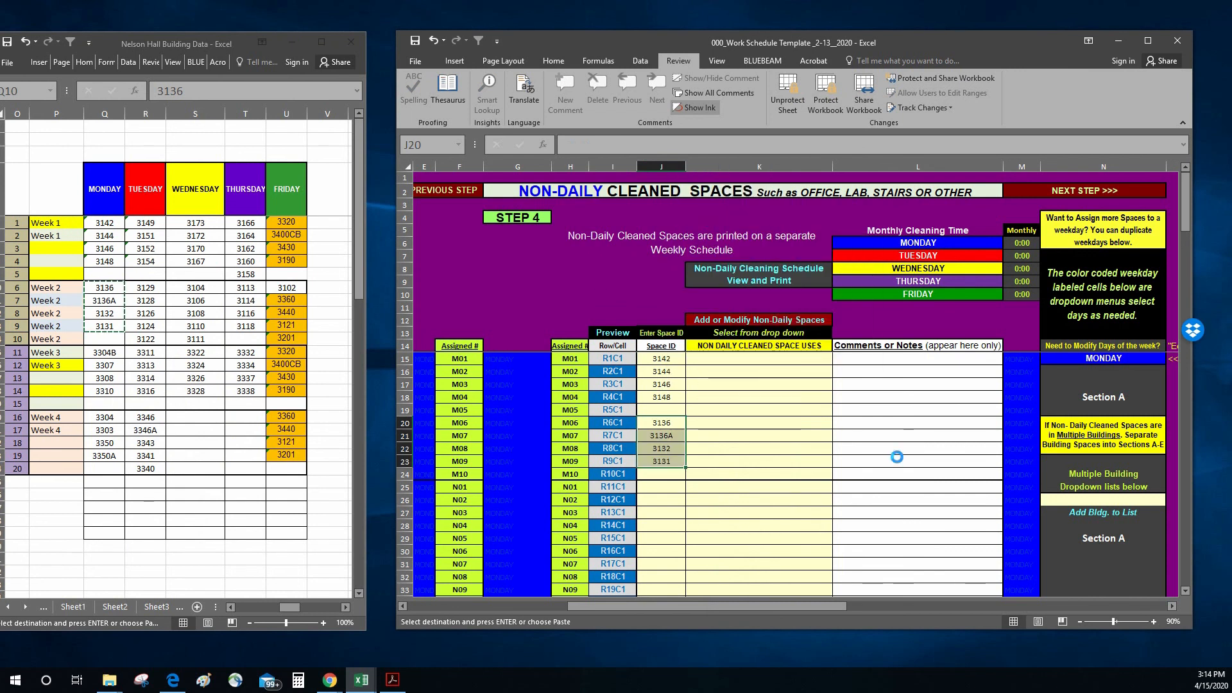
Step: Copy Monday's Week 3 spaces 3304B, 3307, 3308 and 3310 as values into the template's Space ID column, starting at N01 in J25
left_click_drag(103, 352, 105, 391)
right_click(105, 391)
left_click(133, 414)
scroll(770, 512, "down", 1)
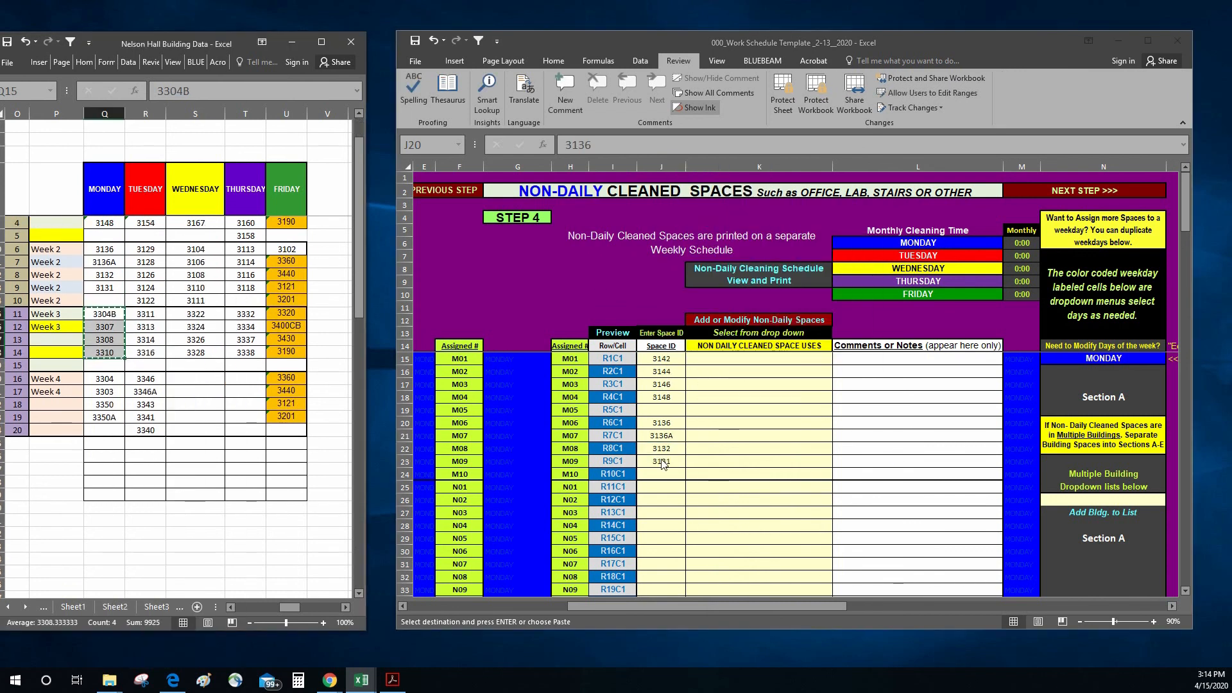
left_click(659, 491)
right_click(660, 490)
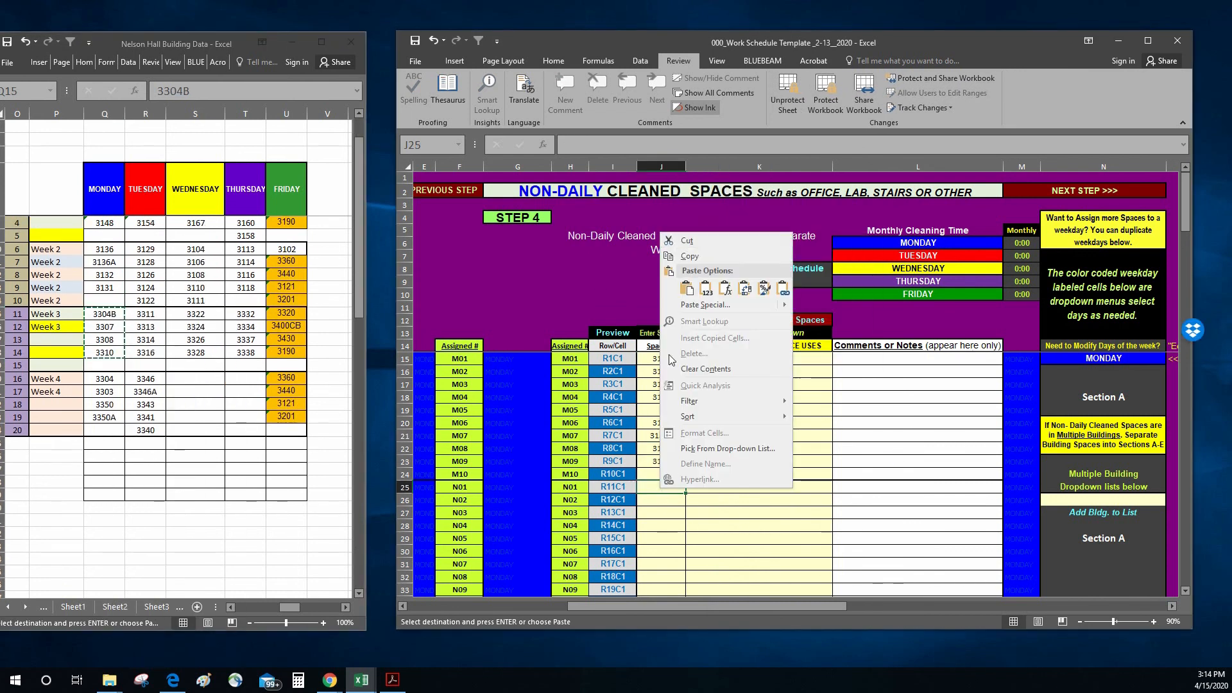
left_click(707, 297)
Step: Copy Monday's Week 4 spaces 3304, 3303, 3350 and 3350A as values into the template's Space ID column, starting at N06 in J30
left_click_drag(105, 379, 105, 417)
right_click(105, 417)
left_click(122, 156)
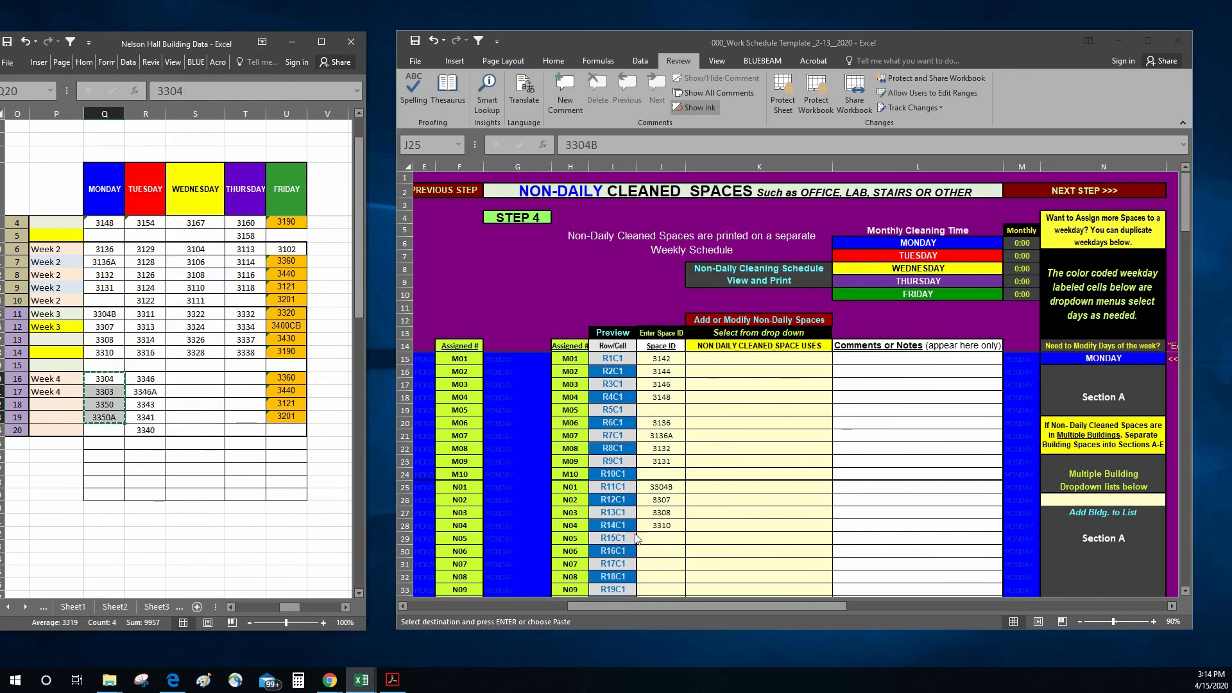
left_click(684, 582)
scroll(682, 545, "down", 2)
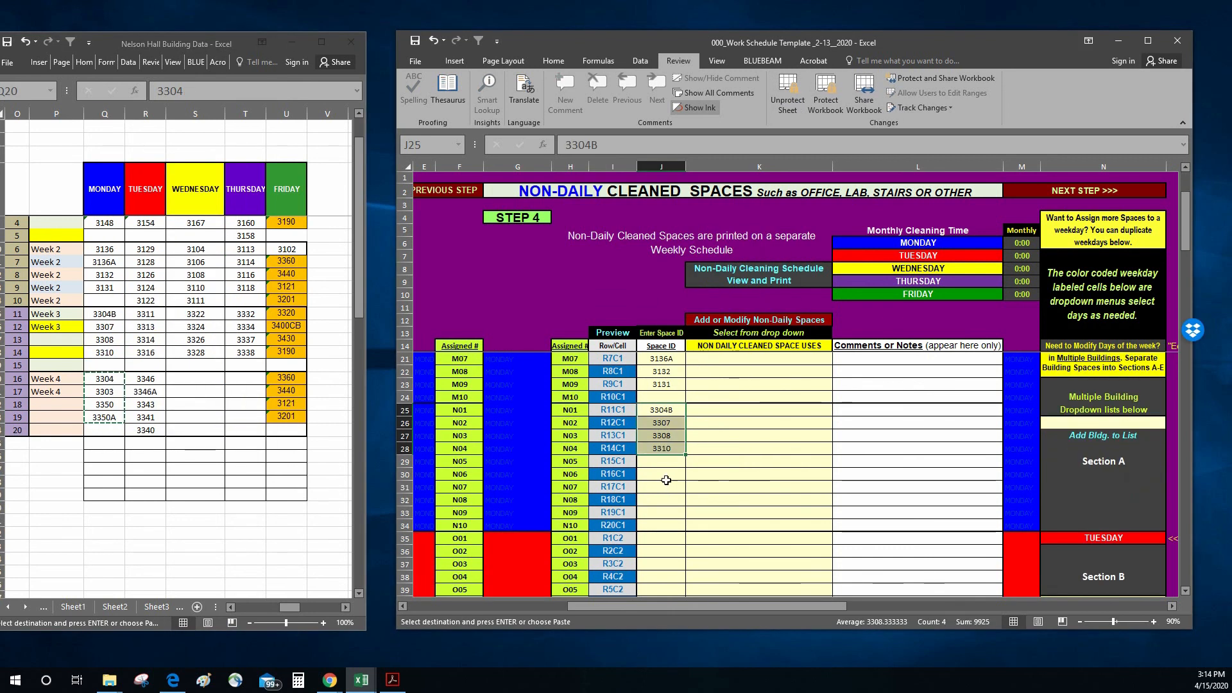
left_click(664, 474)
right_click(664, 474)
left_click(710, 275)
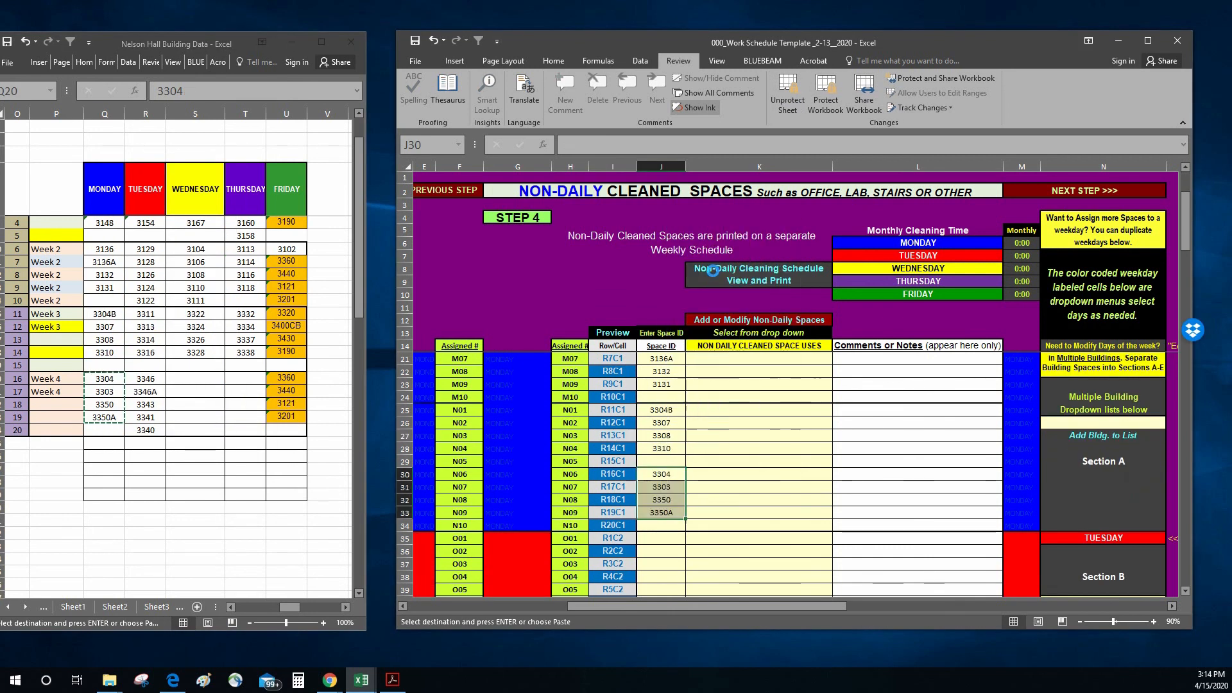
Step: Copy Tuesday's Week 1 spaces 3149, 3151, 3152 and 3154 as values into the template's Space ID column, starting at O01 in J35
scroll(146, 410, "up", 1)
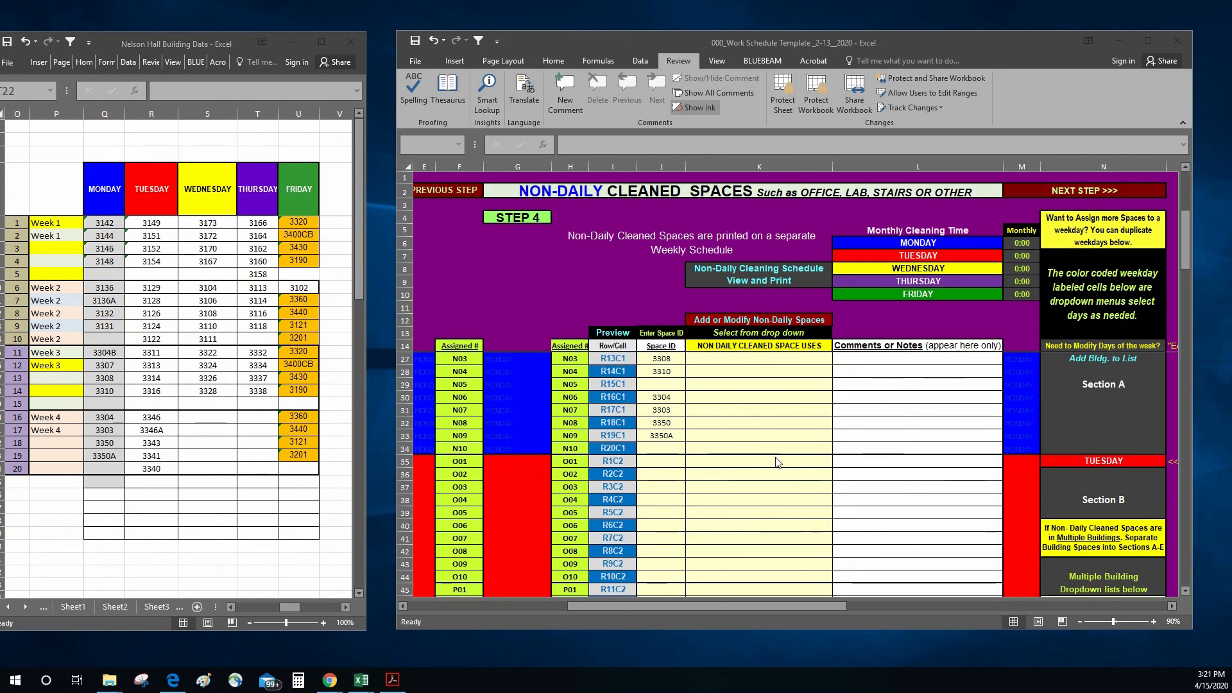
left_click(155, 305)
left_click_drag(166, 220, 158, 259)
right_click(157, 260)
left_click(193, 286)
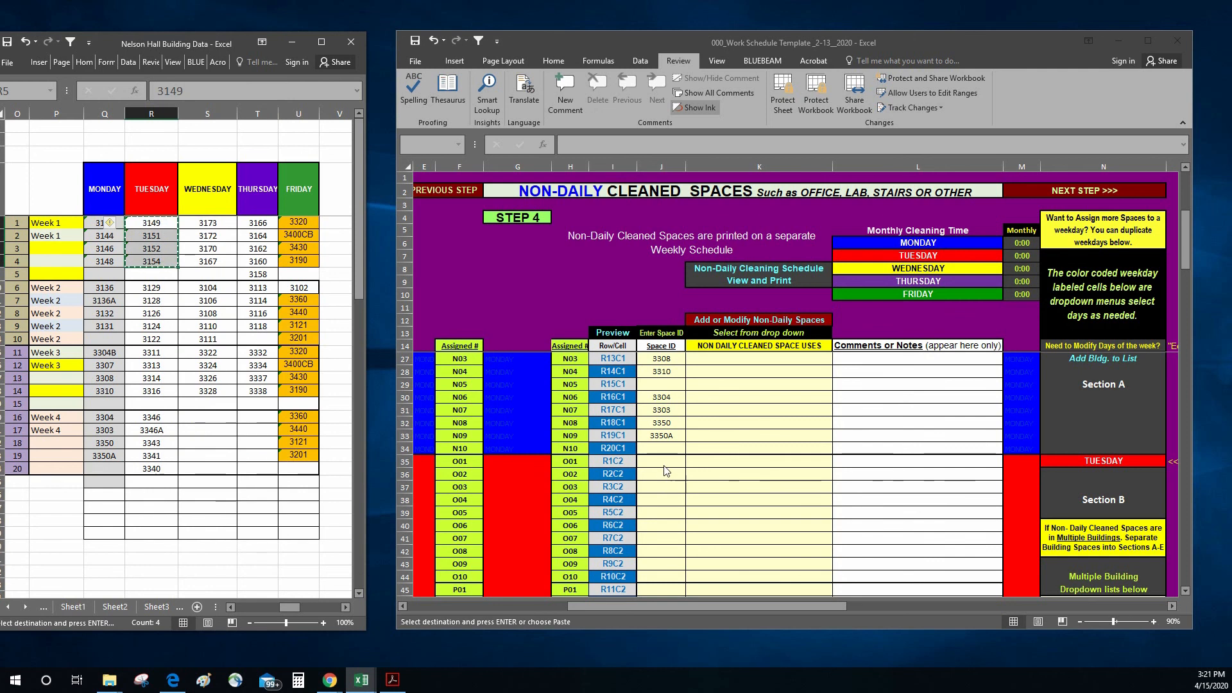
left_click(667, 462)
right_click(668, 463)
left_click(708, 266)
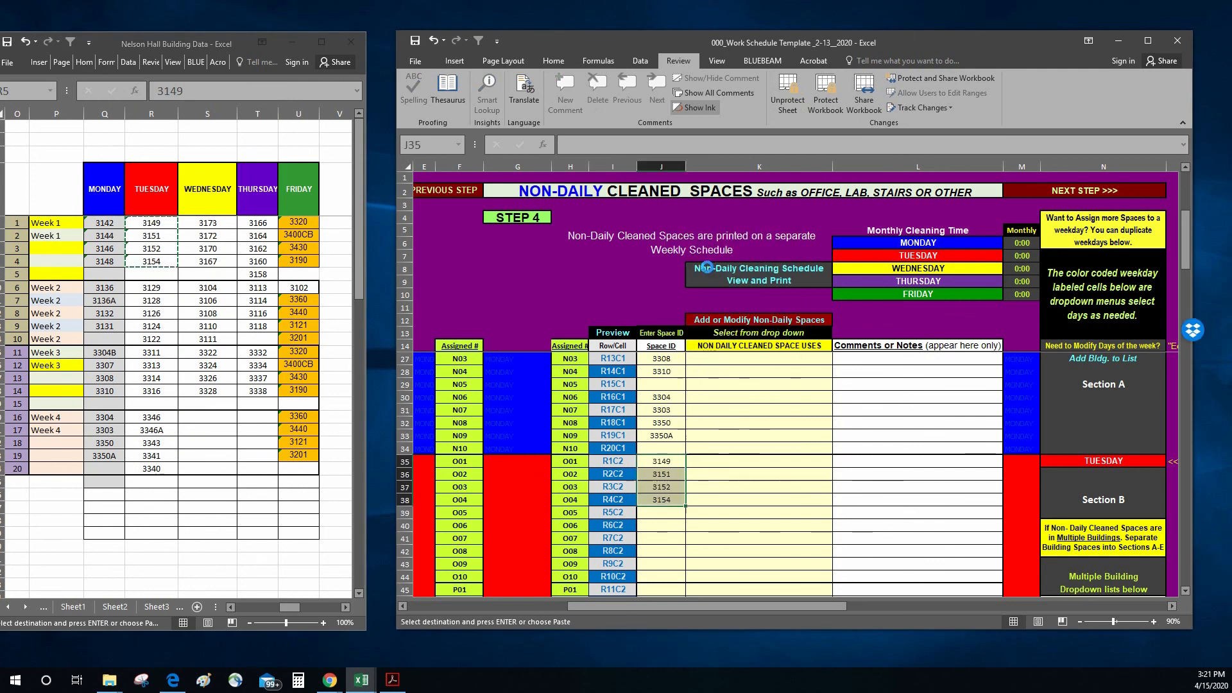
Step: Copy Tuesday's Week 2 spaces 3129, 3128, 3126, 3124 and 3122 into the template's Space ID column, starting at O06 in J40
left_click(151, 287)
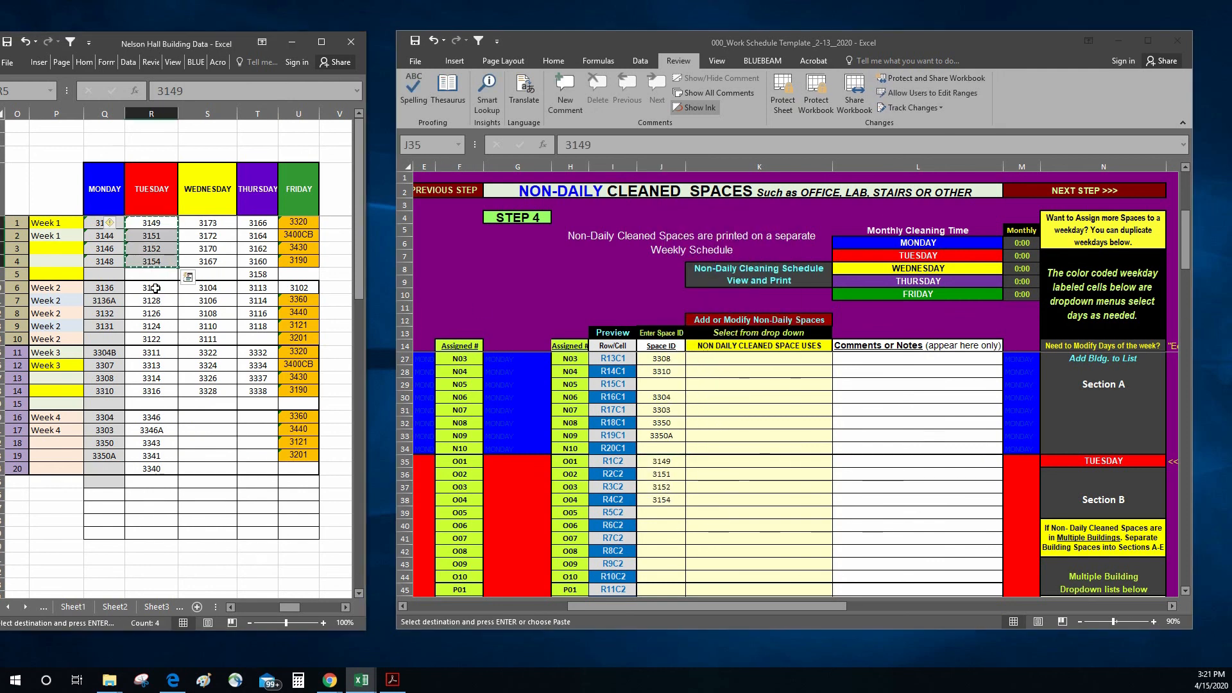
left_click_drag(151, 288, 160, 335)
right_click(159, 333)
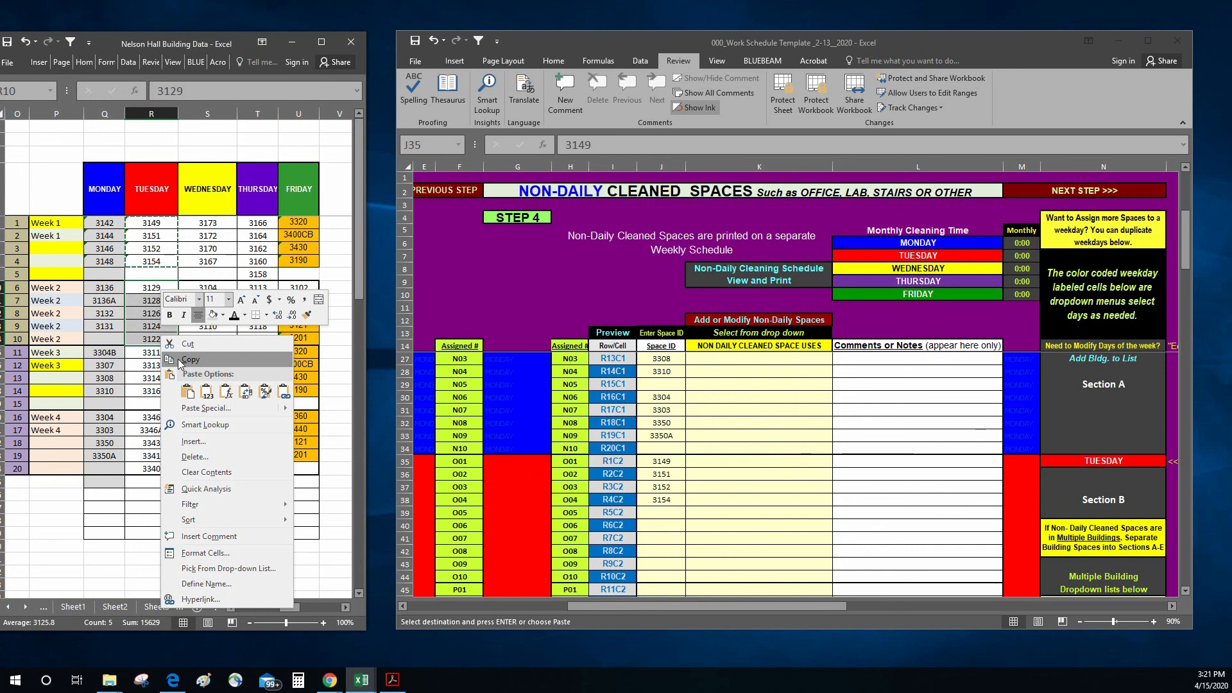
left_click(179, 359)
left_click(645, 524)
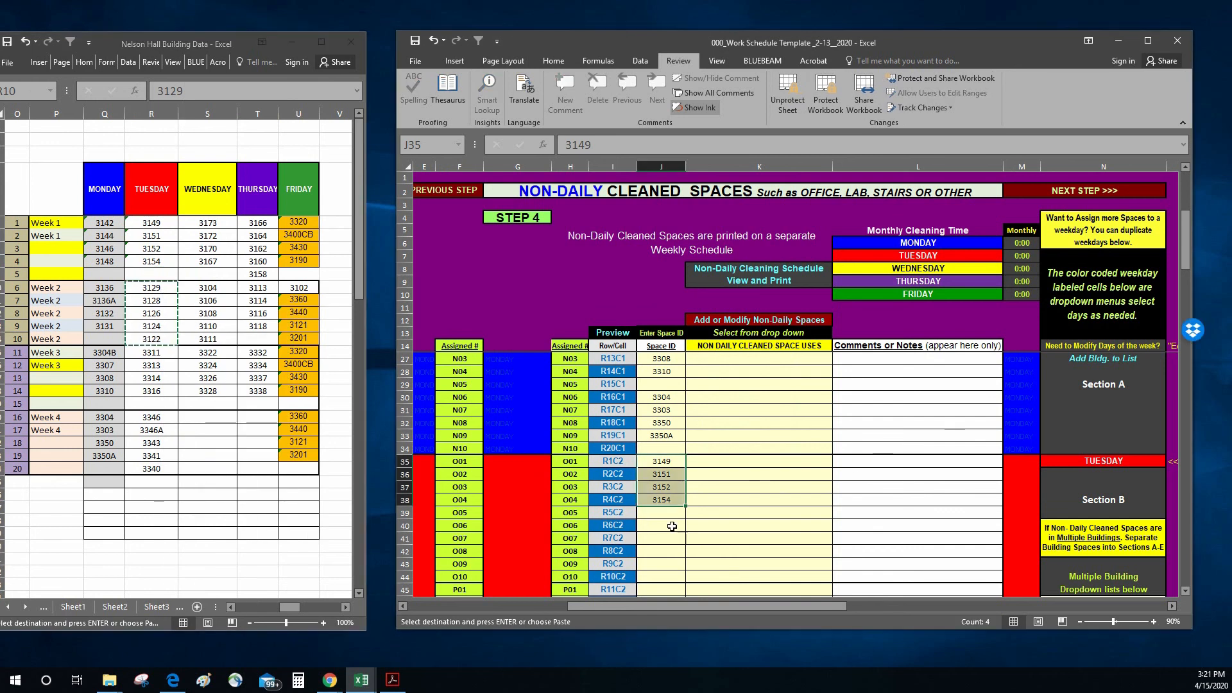
right_click(673, 529)
left_click(699, 327)
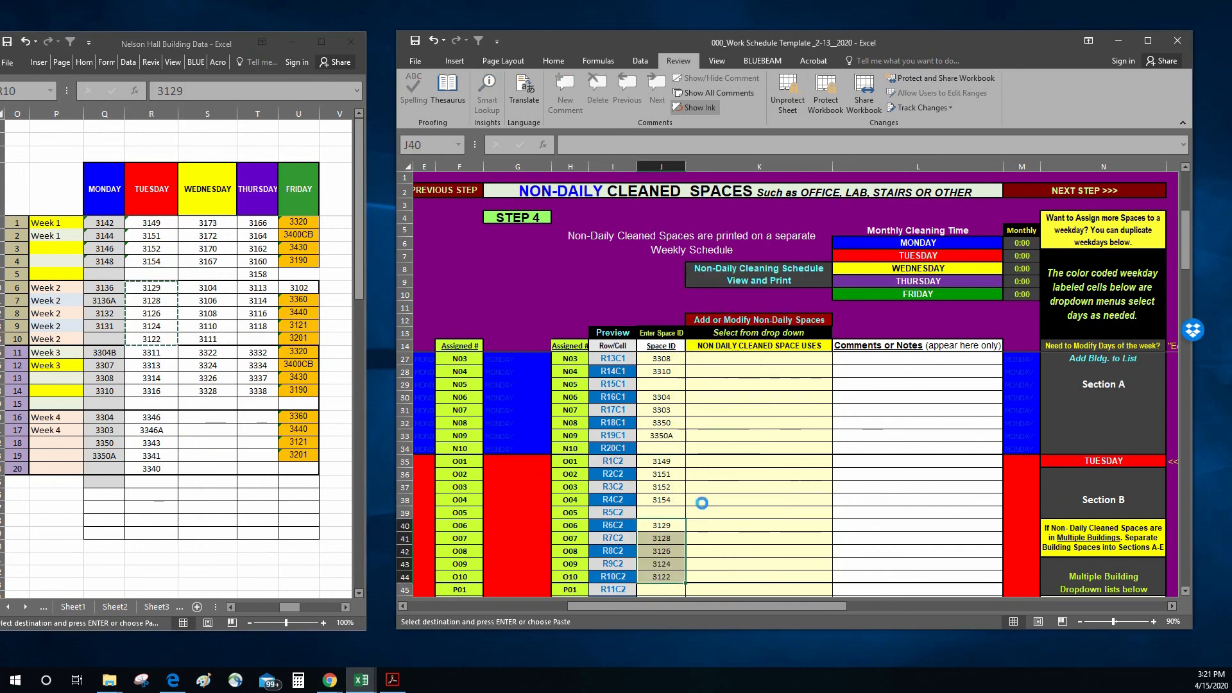
Step: Copy Tuesday's Week 3 spaces 3311, 3313, 3314 and 3316 as values into the template's Space ID column, starting at P01 in J45
scroll(710, 523, "down", 3)
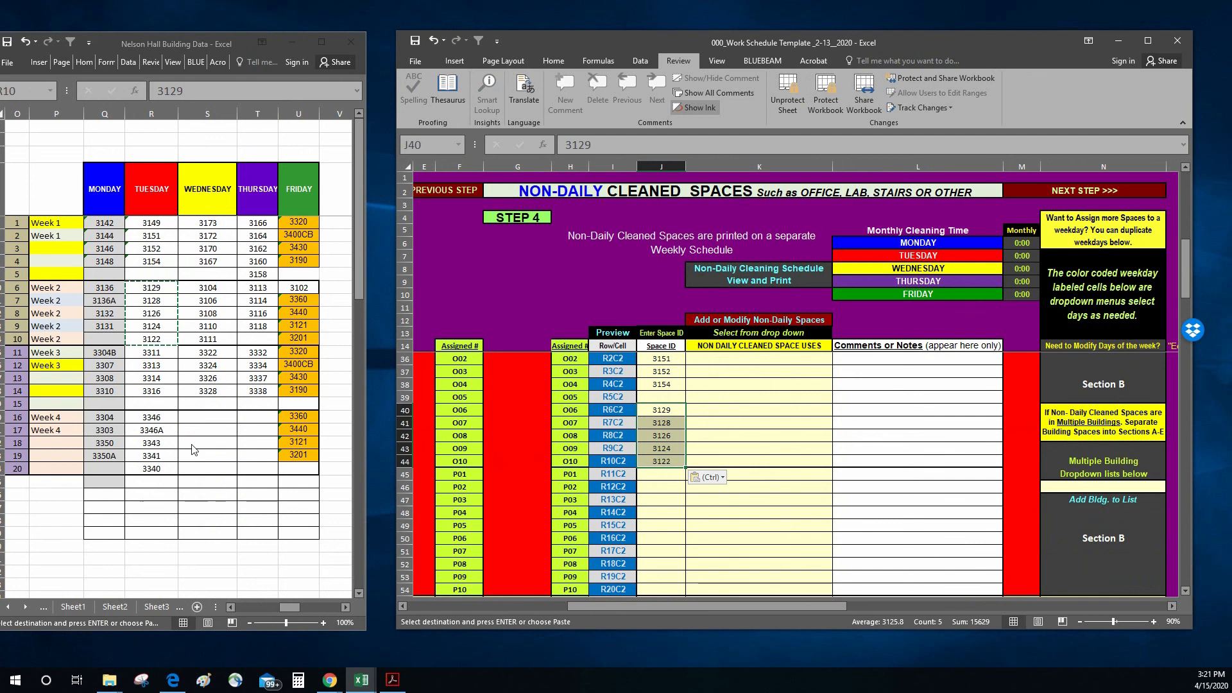
left_click(151, 352)
left_click_drag(151, 352, 153, 393)
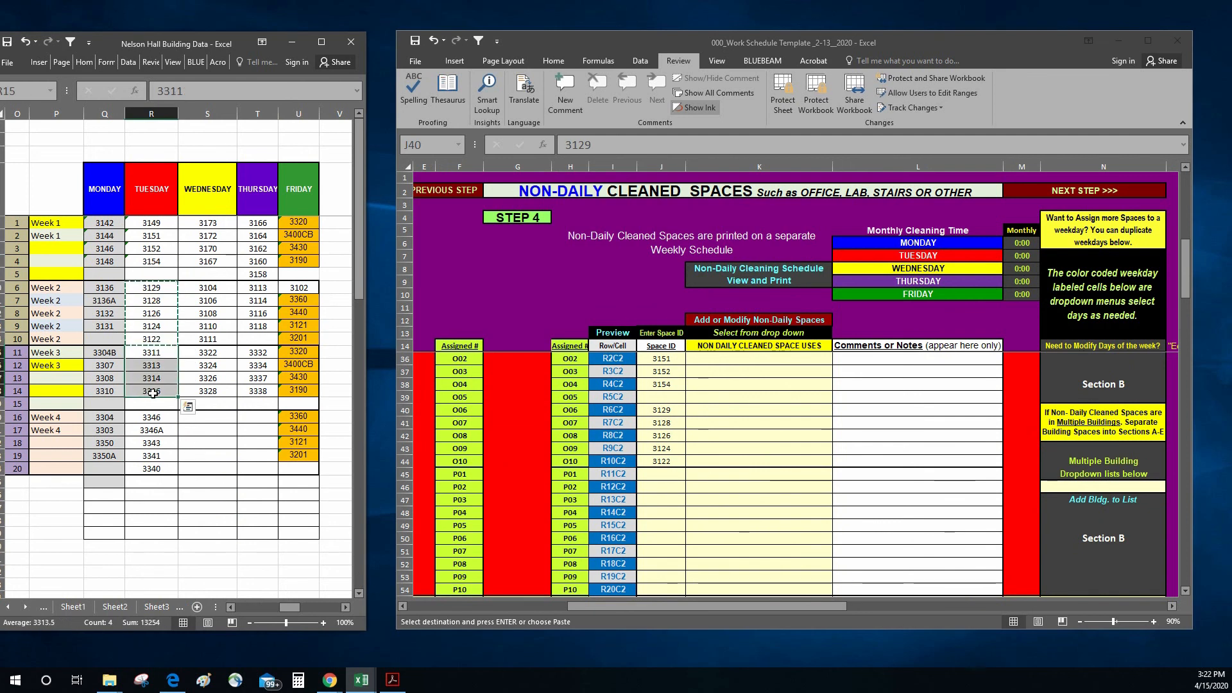
right_click(153, 393)
left_click(180, 150)
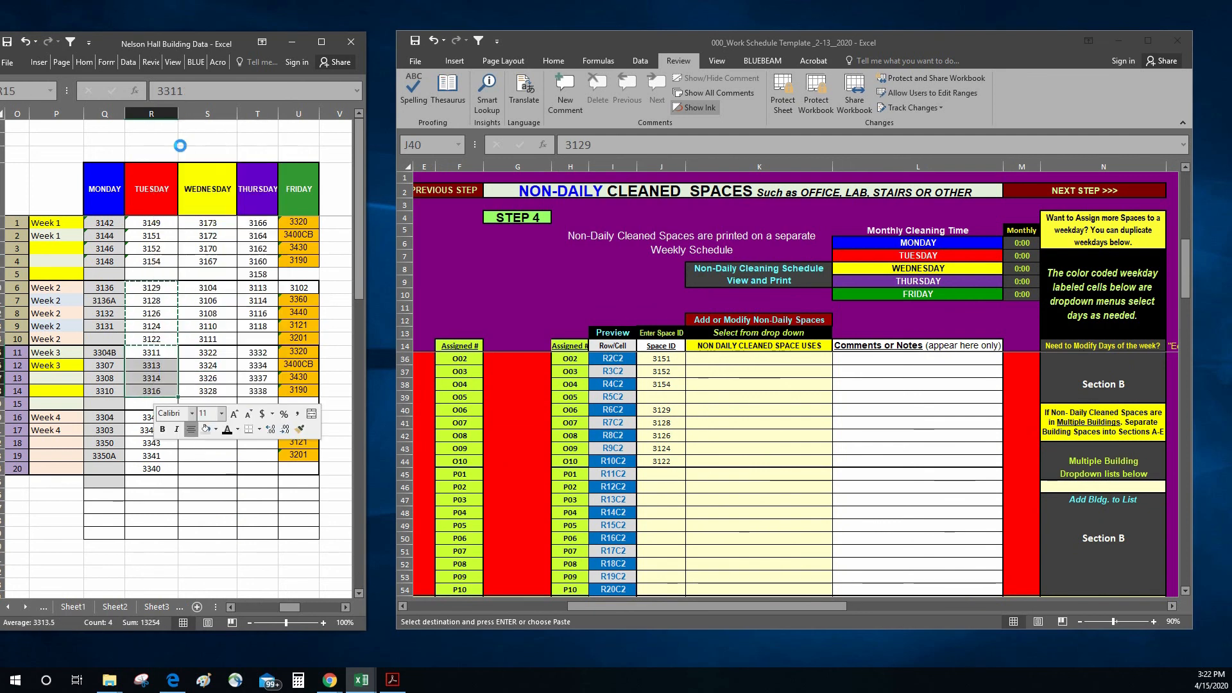
left_click(659, 473)
right_click(659, 474)
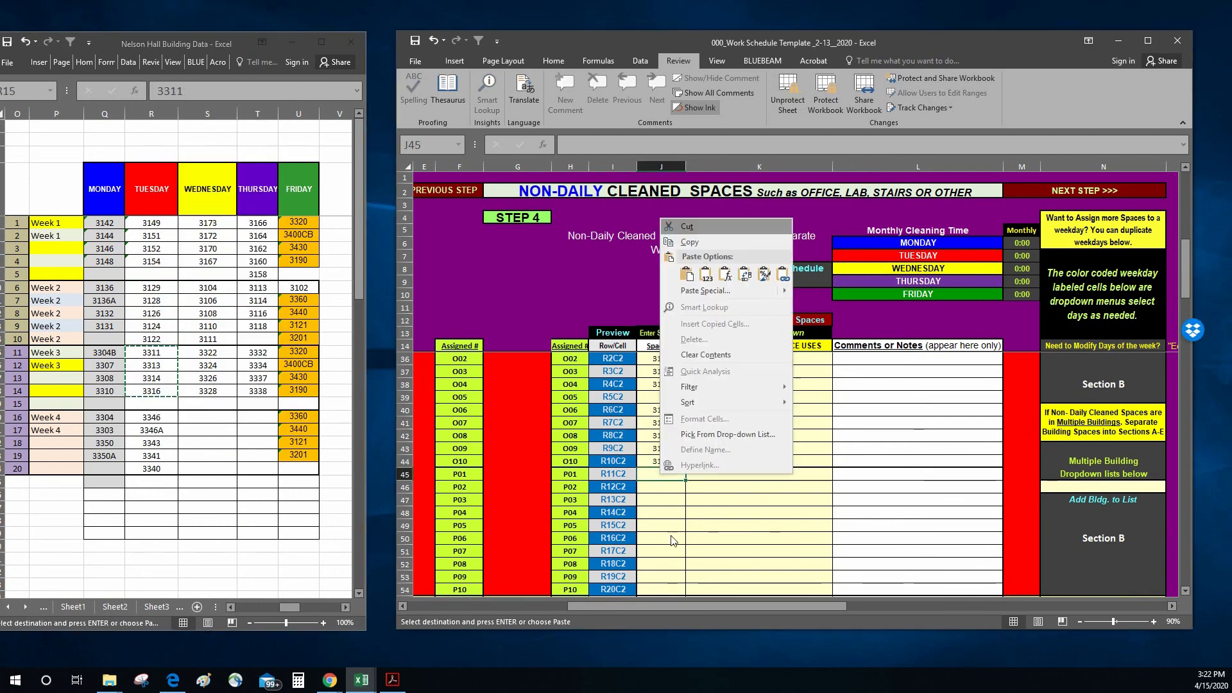
left_click(705, 277)
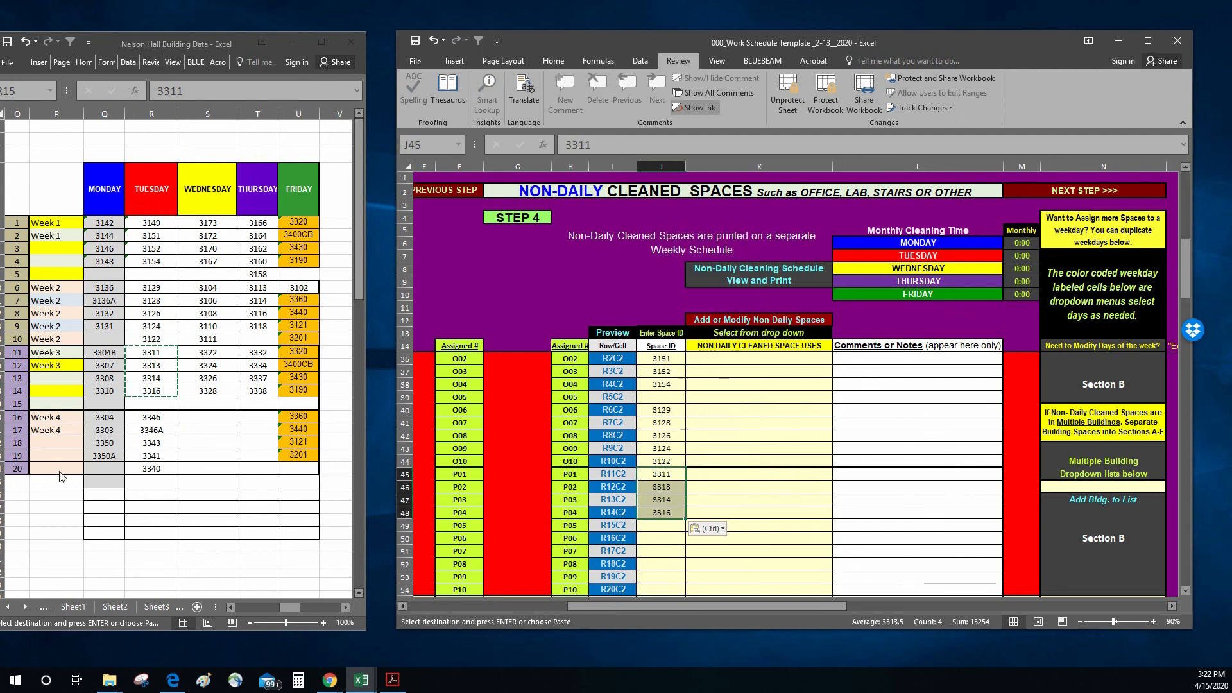
Step: Copy Tuesday's Week 4 spaces 3346, 3346A, 3343, 3341 and 3340 as values into the template's Space ID column, starting at P06 in J50
left_click(170, 446)
left_click_drag(161, 418, 163, 465)
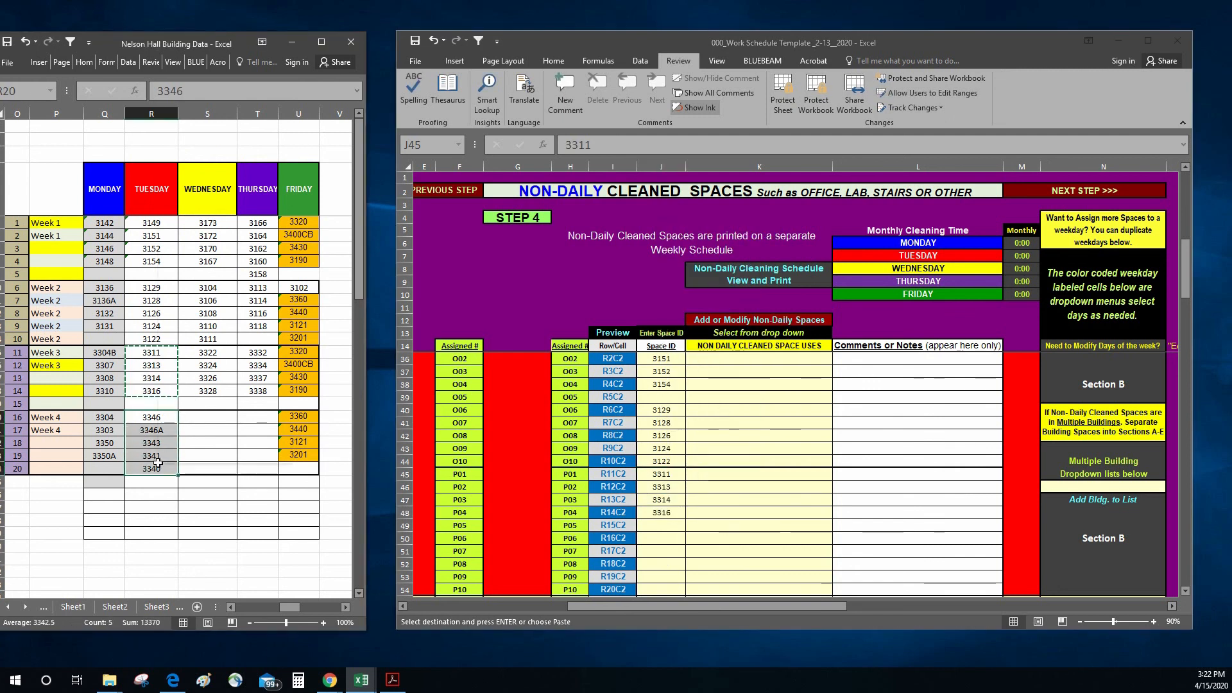
right_click(162, 465)
left_click(191, 211)
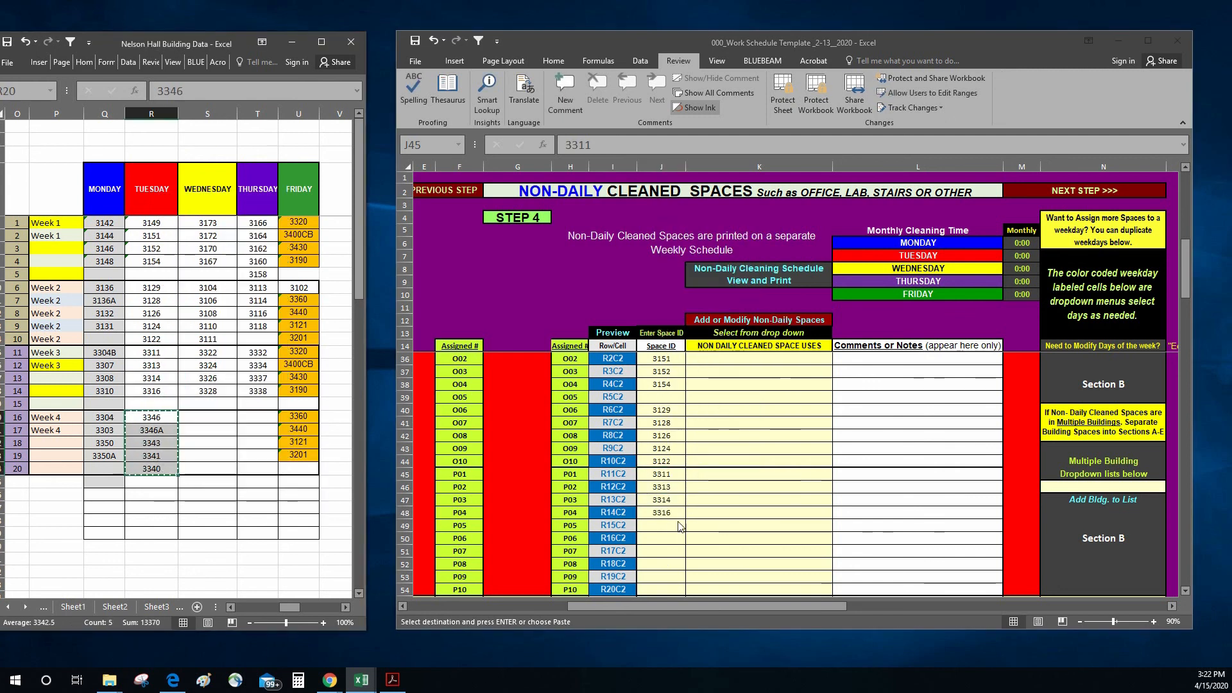
left_click(661, 539)
right_click(663, 542)
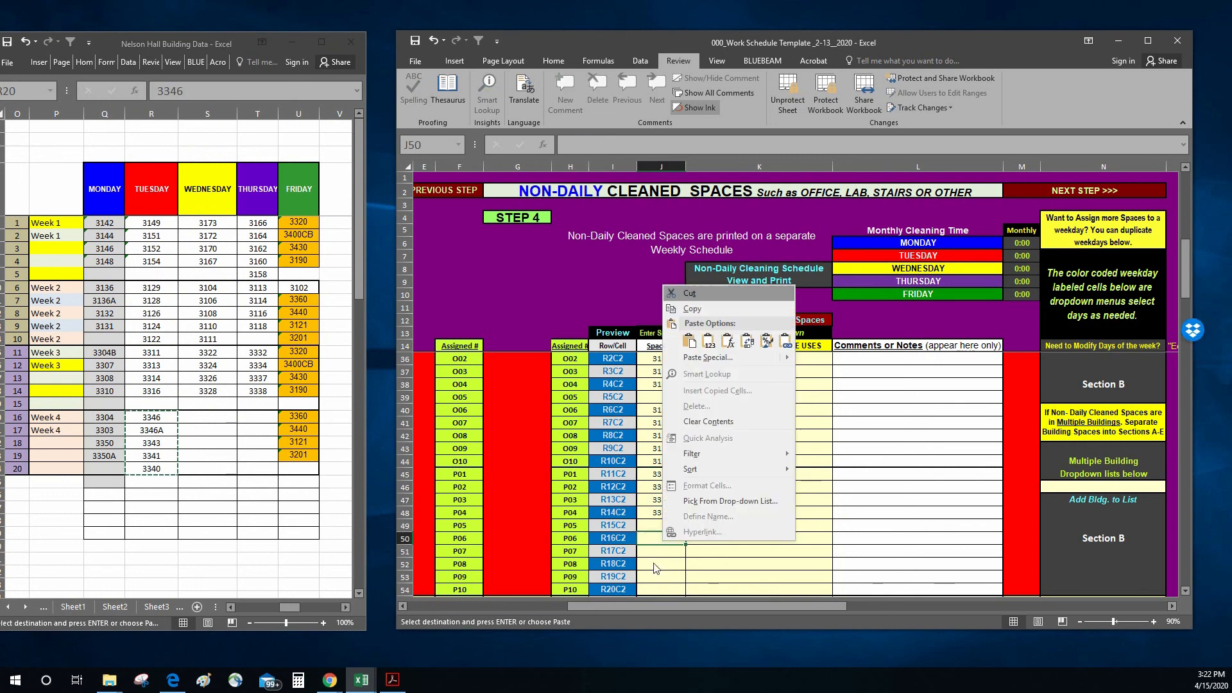
left_click(708, 341)
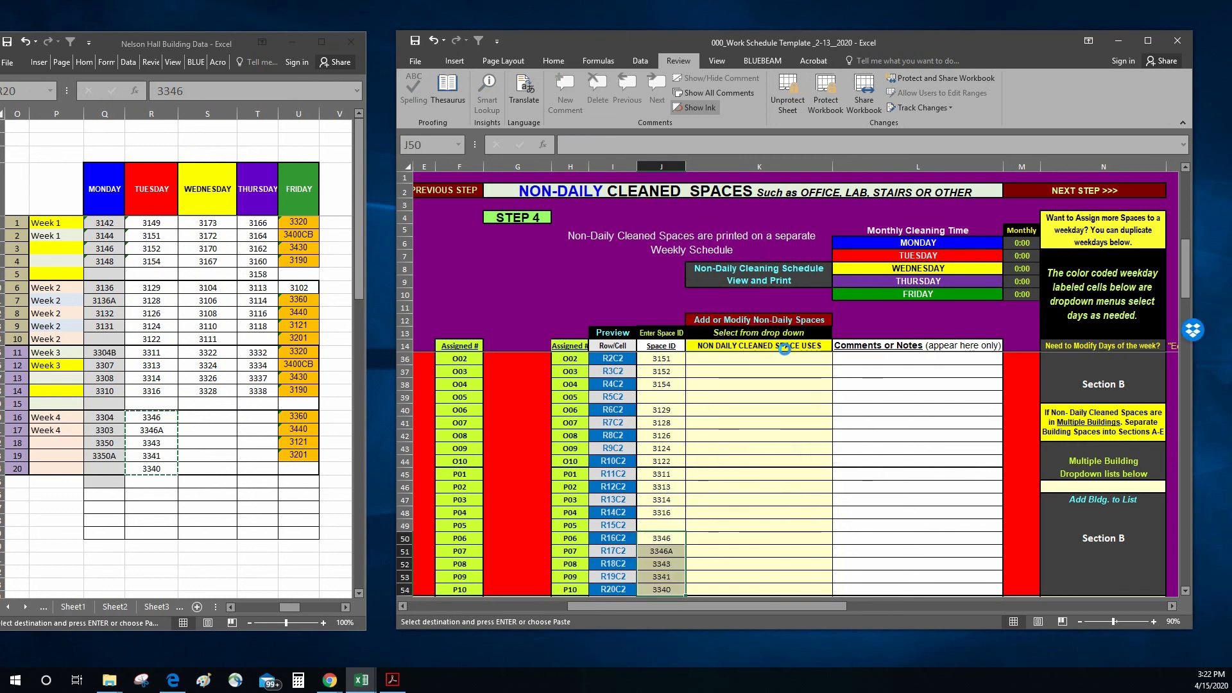
Step: Review the space IDs transferred into the template's Monday and Tuesday sections
scroll(642, 518, "down", 1)
scroll(641, 519, "down", 3)
key("alt+Tab")
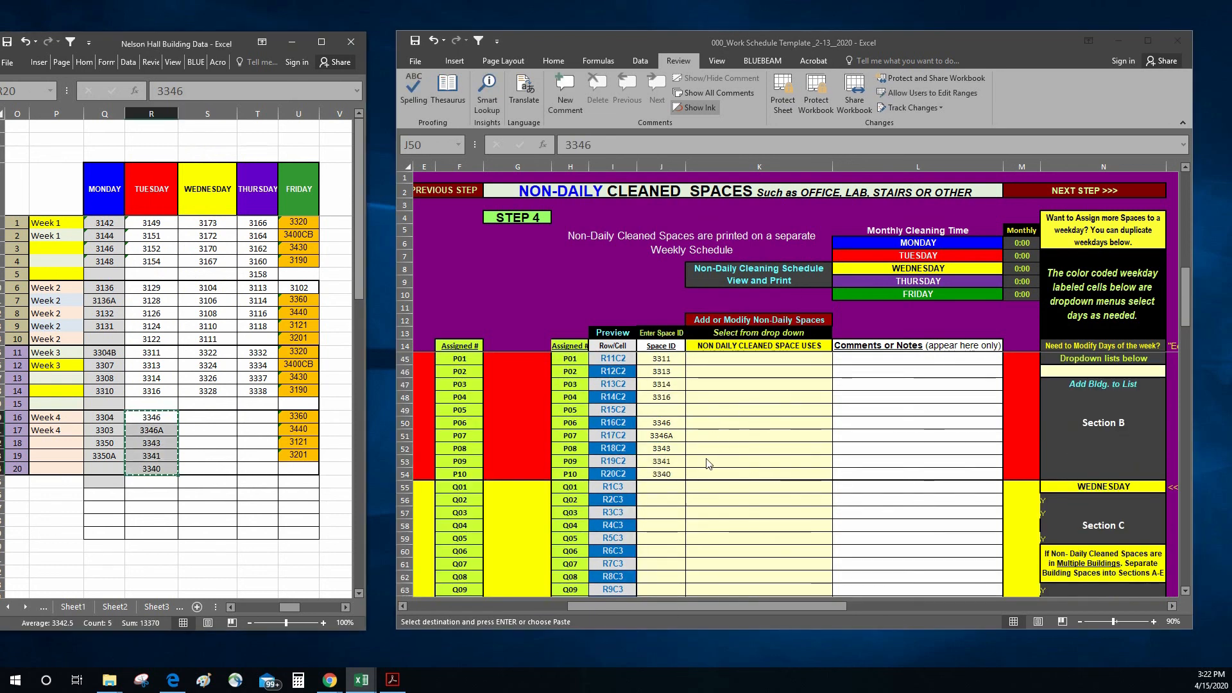
key("alt+Tab")
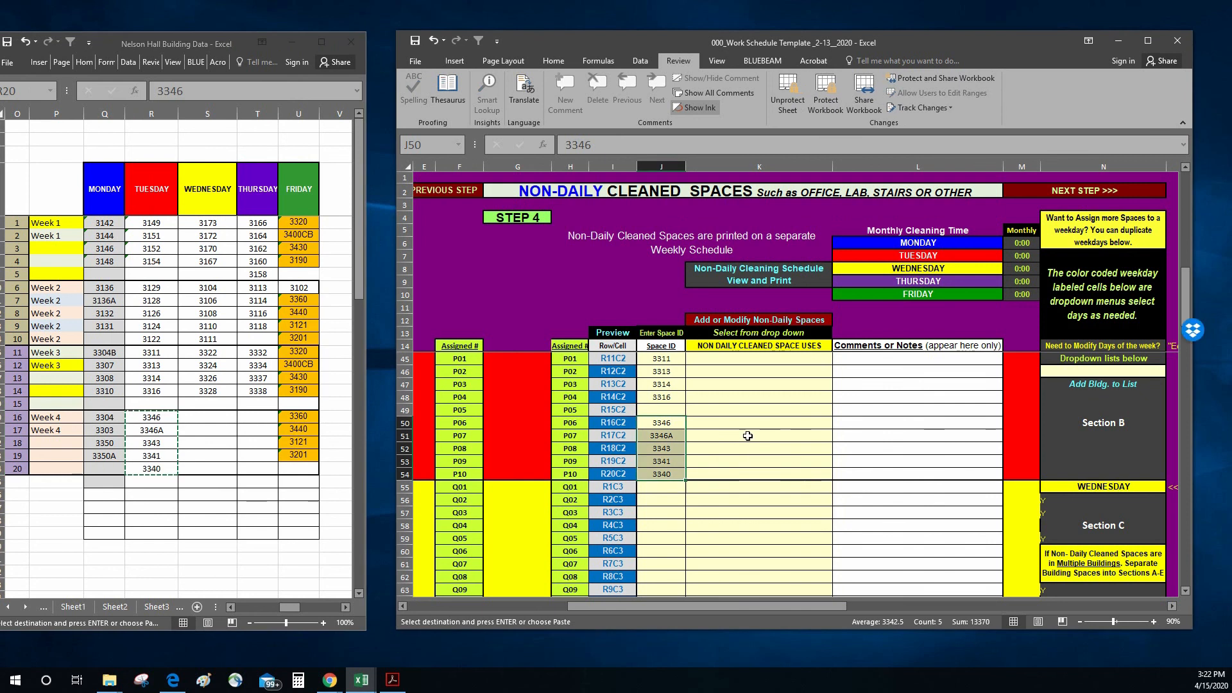
scroll(748, 442, "up", 5)
scroll(687, 491, "down", 2)
scroll(687, 490, "up", 2)
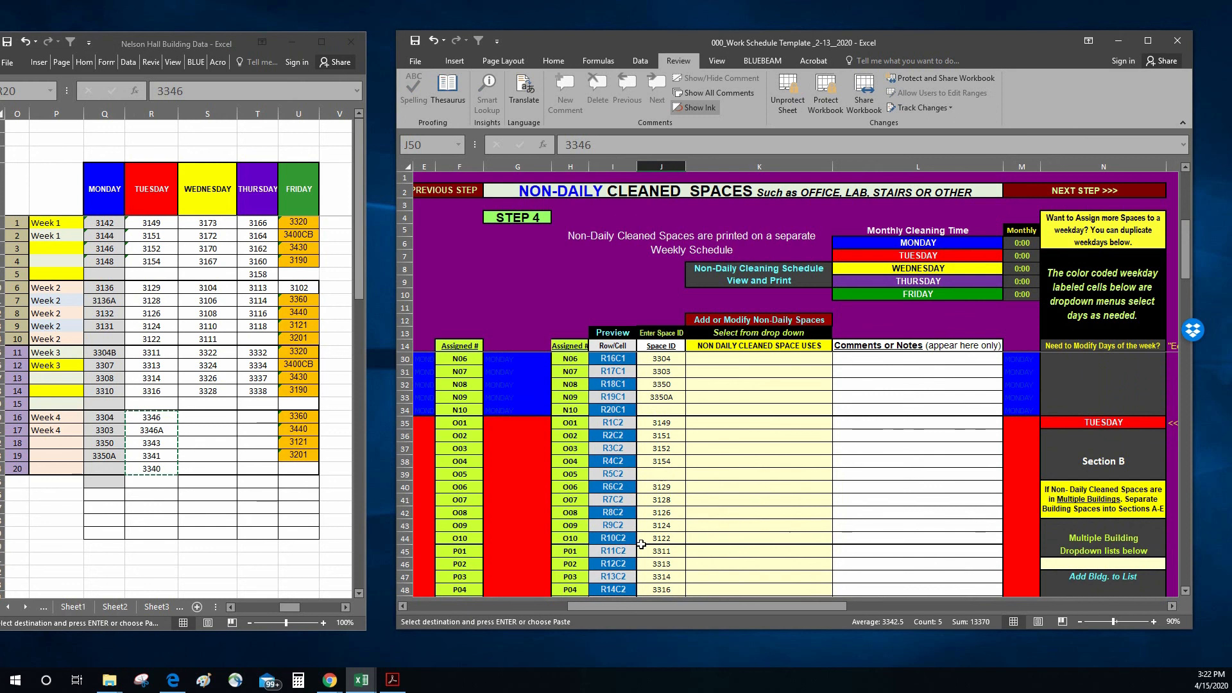
scroll(641, 544, "down", 2)
scroll(580, 474, "down", 2)
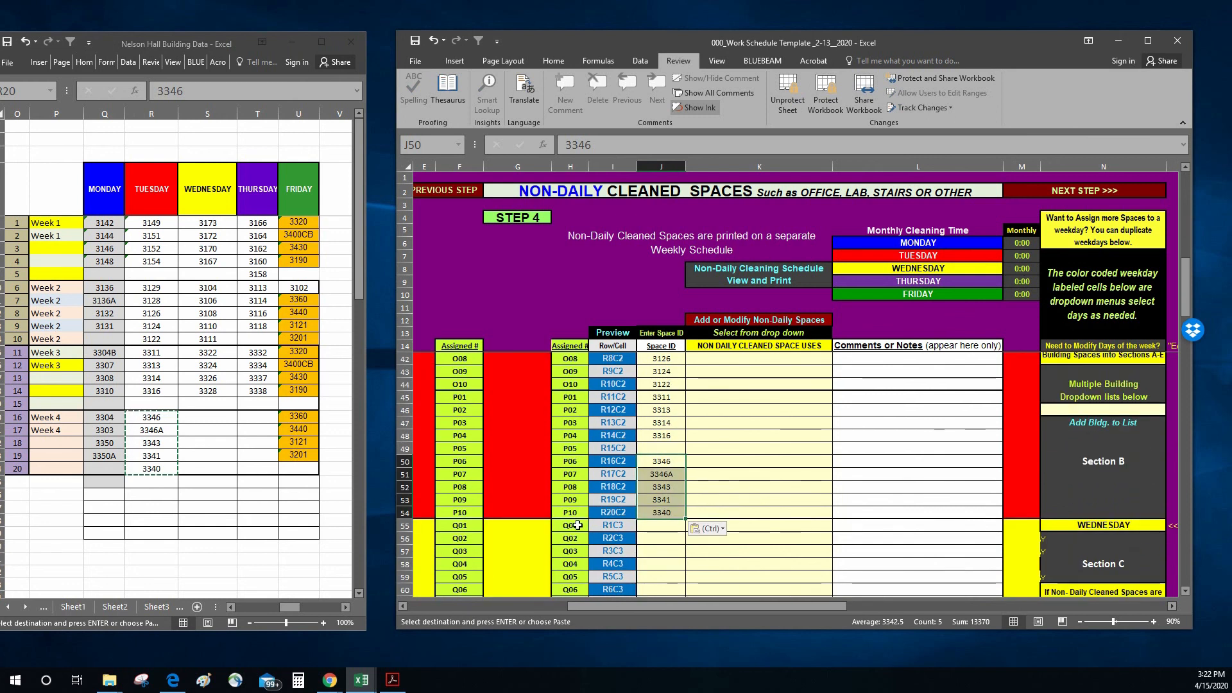
Step: Copy Wednesday's Week 1 spaces 3173, 3172, 3170 and 3167 as values into the template's Space ID column, starting at Q01 in J55
scroll(578, 525, "down", 2)
left_click_drag(207, 223, 209, 261)
key("ctrl+c")
left_click(732, 498)
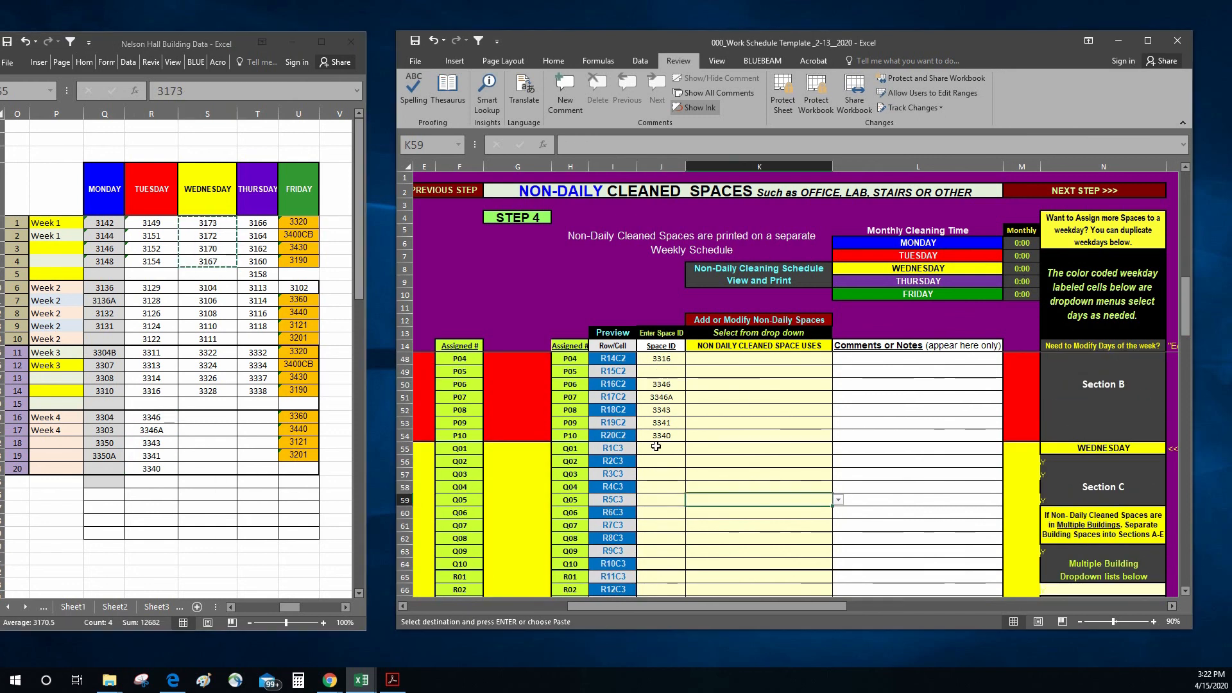
left_click(656, 446)
right_click(656, 445)
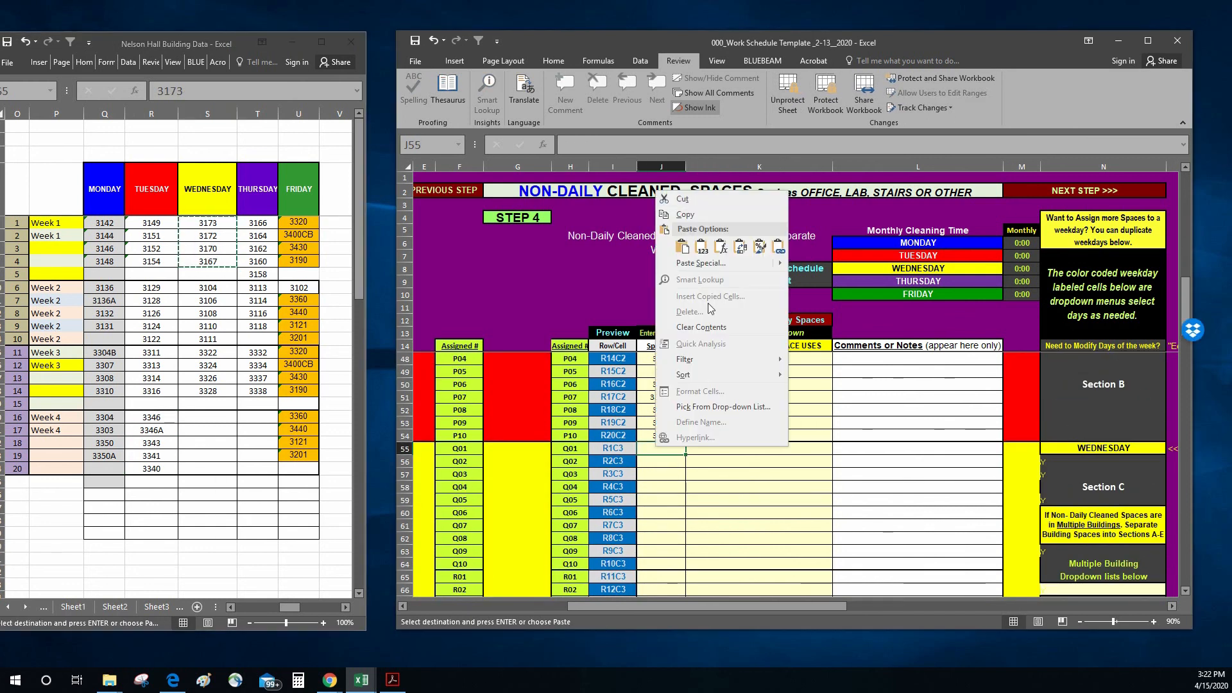
left_click(701, 247)
Step: Copy Wednesday's Week 2 spaces 3104, 3106, 3108, 3110 and 3111 into the template's Space ID column, starting at Q06 in J60
left_click_drag(207, 287, 207, 338)
key("ctrl+c")
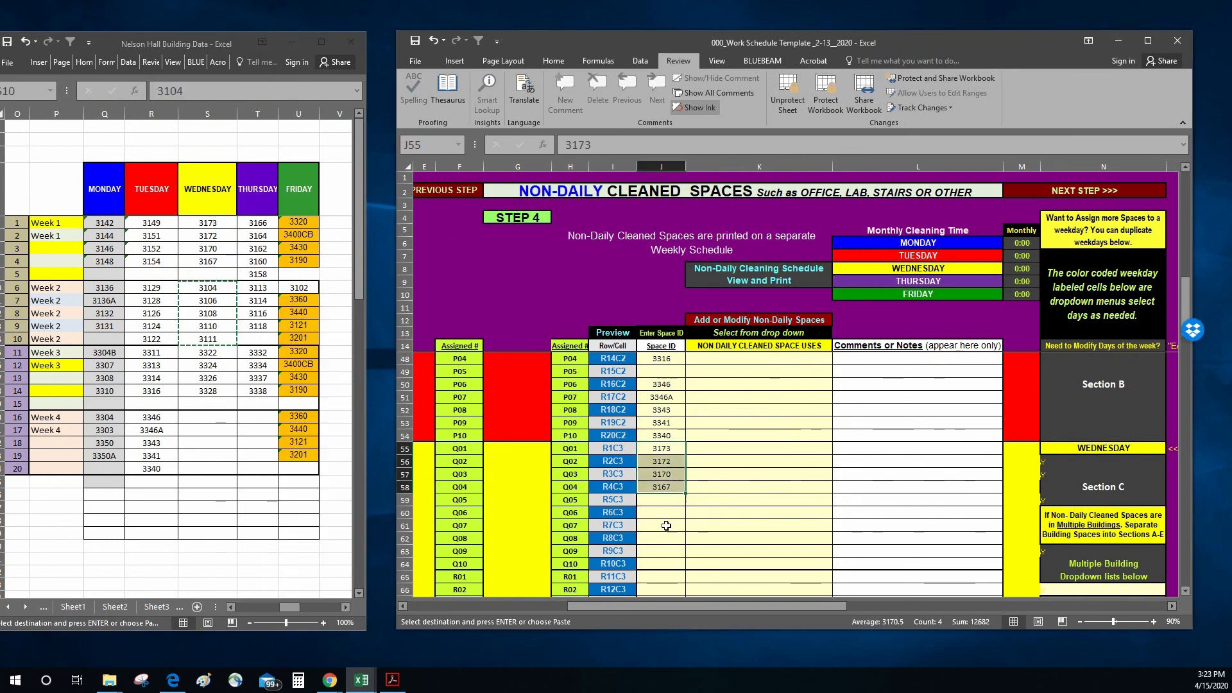
left_click(662, 513)
key("ctrl+v")
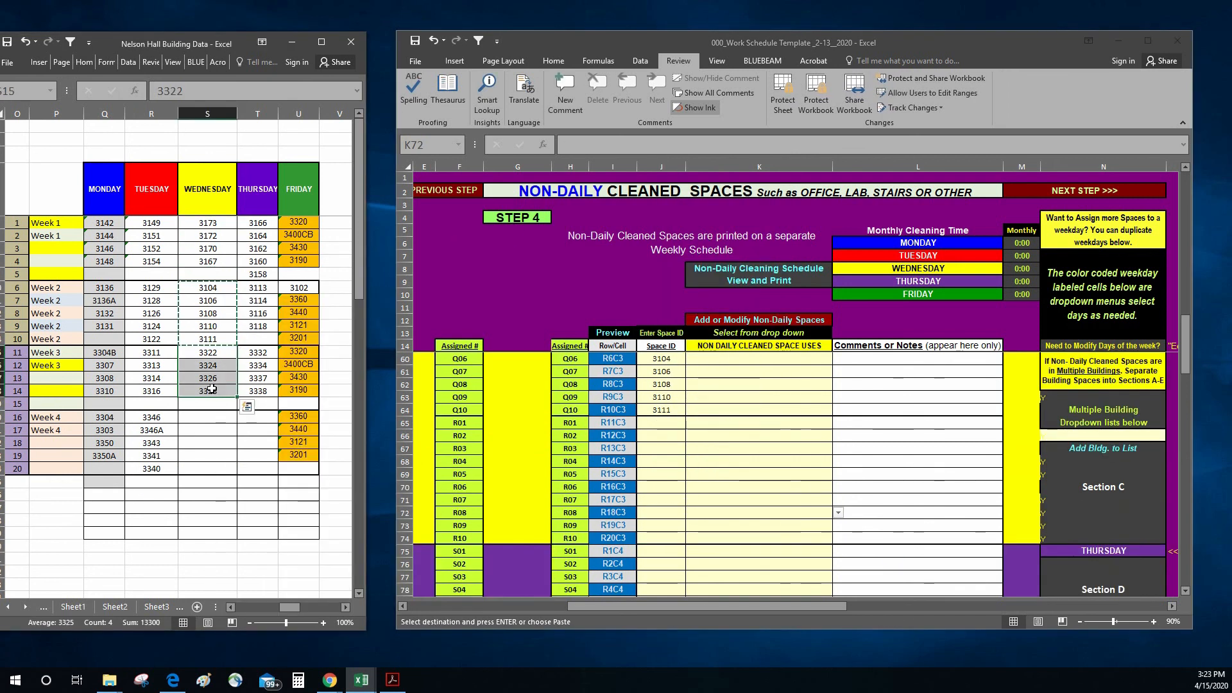
Step: Copy Wednesday's Week 3 spaces 3322, 3324, 3326 and 3328 from the building's schedule
right_click(212, 387)
left_click(232, 414)
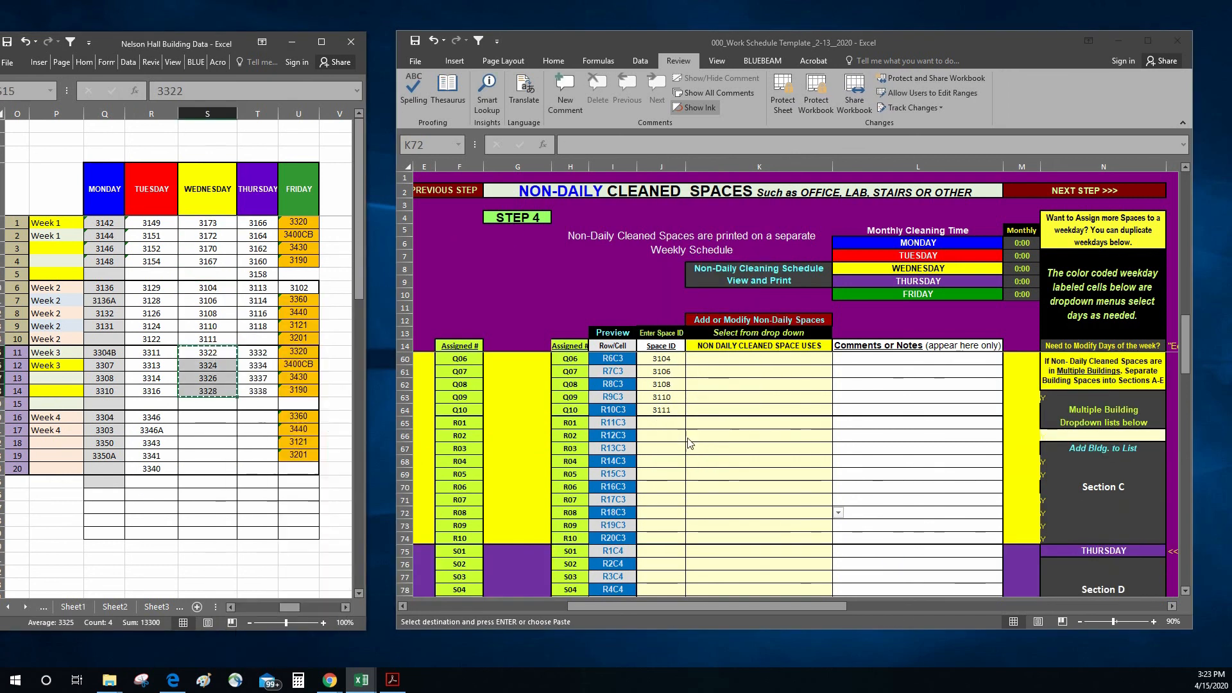
left_click(690, 443)
scroll(690, 443, "down", 4)
Step: Copy Thursday's Week 1, 2 and 3 spaces into the template's Space ID column, starting at S01 in J75, S06 in J80 and T01 in J85
left_click_drag(258, 222, 257, 274)
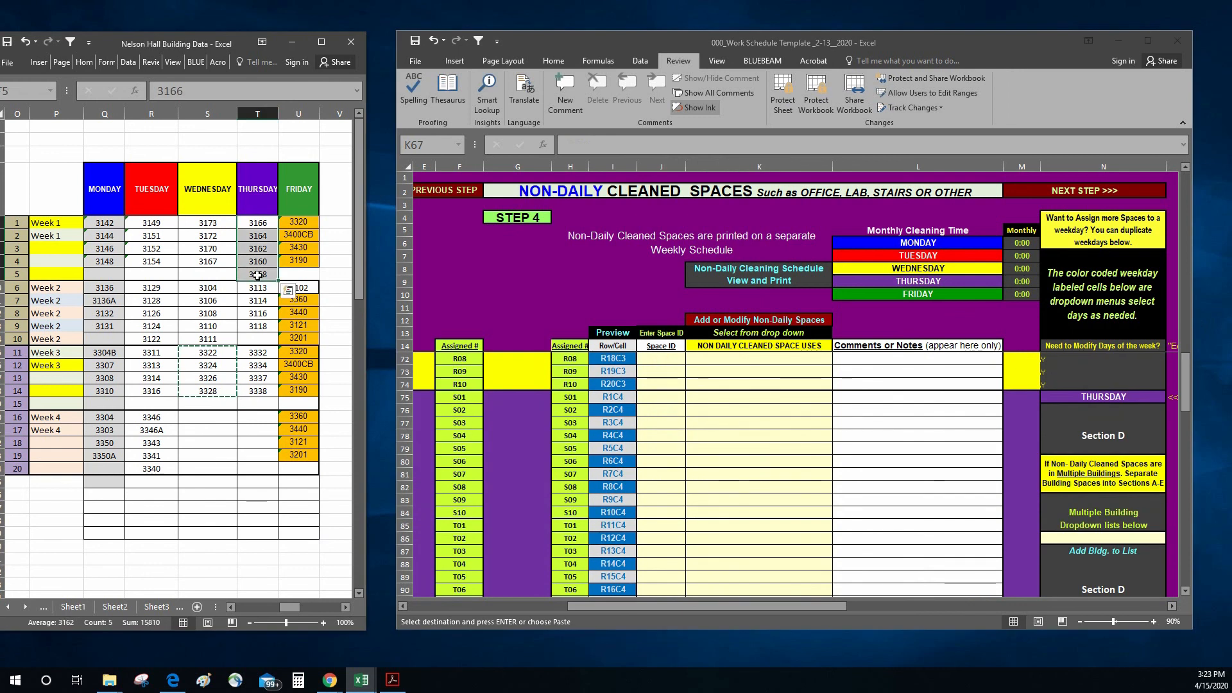
right_click(257, 275)
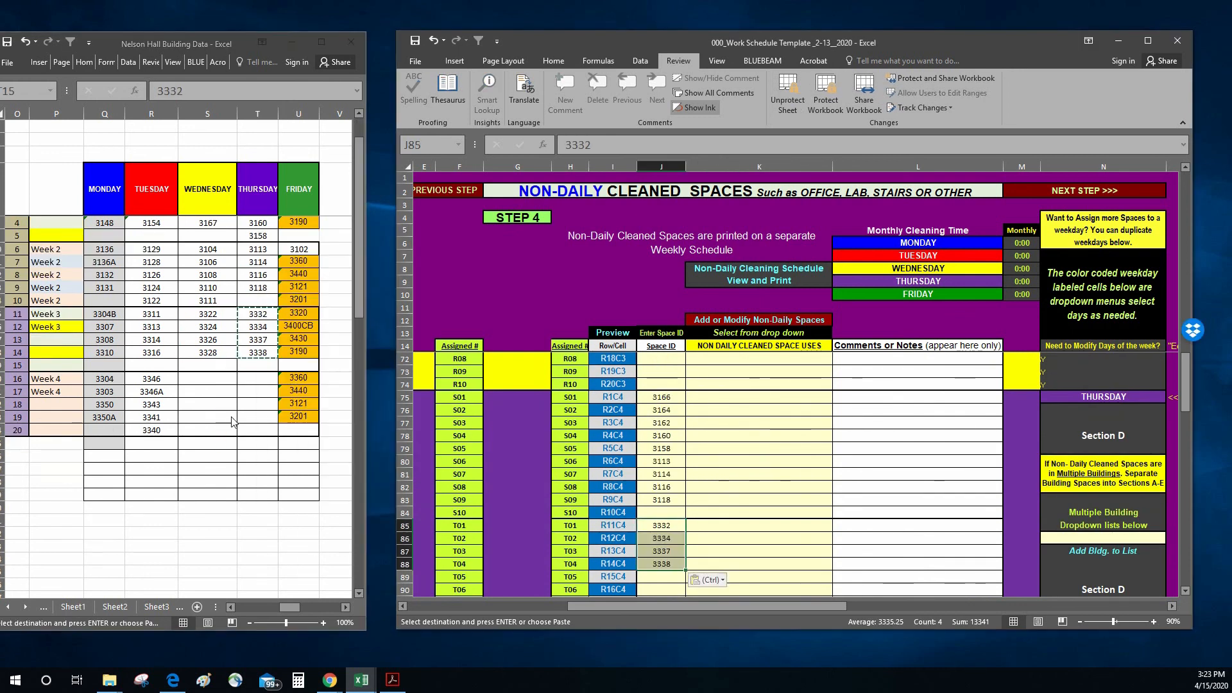
left_click(230, 415)
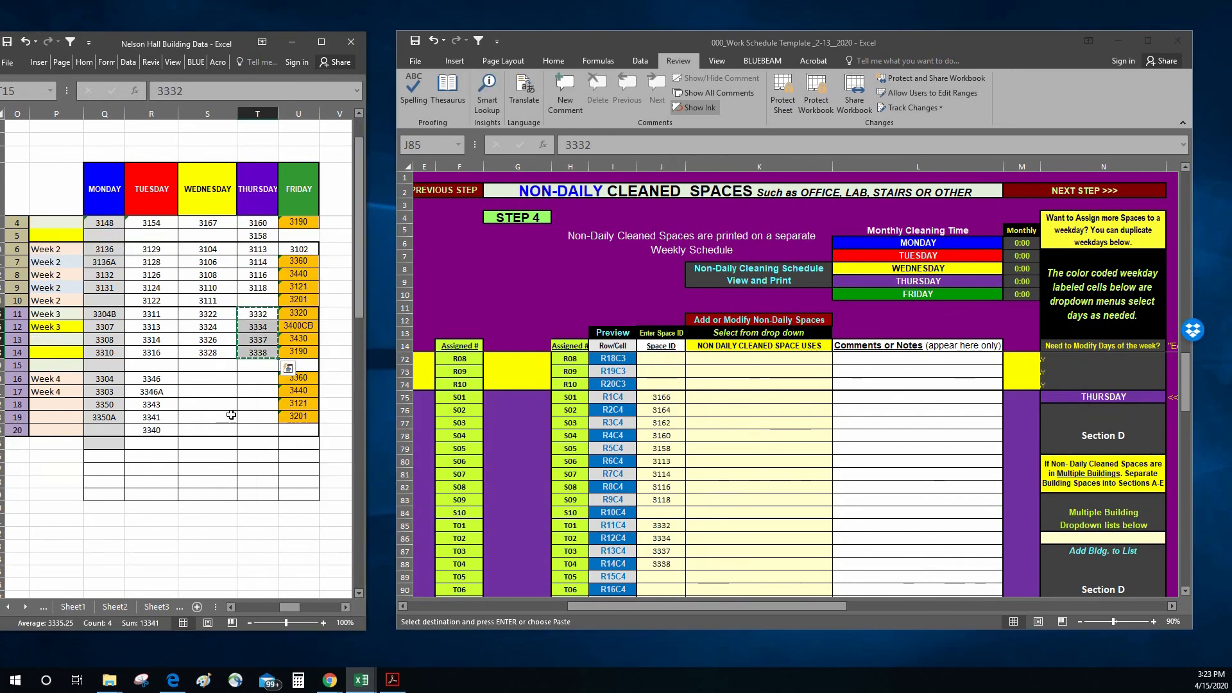
Step: Copy Friday's Week 1 spaces 3320, 3400CB, 3430 and 3190 into the template's Space ID column, starting at U01 in J95
scroll(231, 415, "up", 1)
left_click(753, 432)
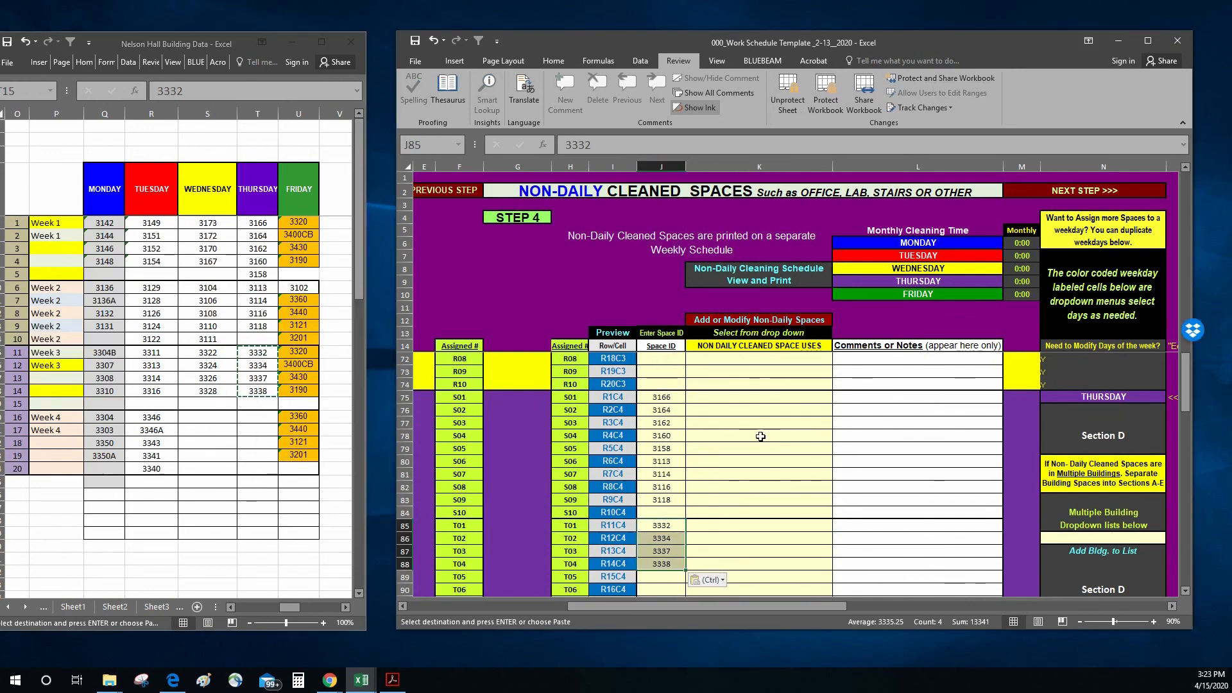
scroll(760, 437, "down", 6)
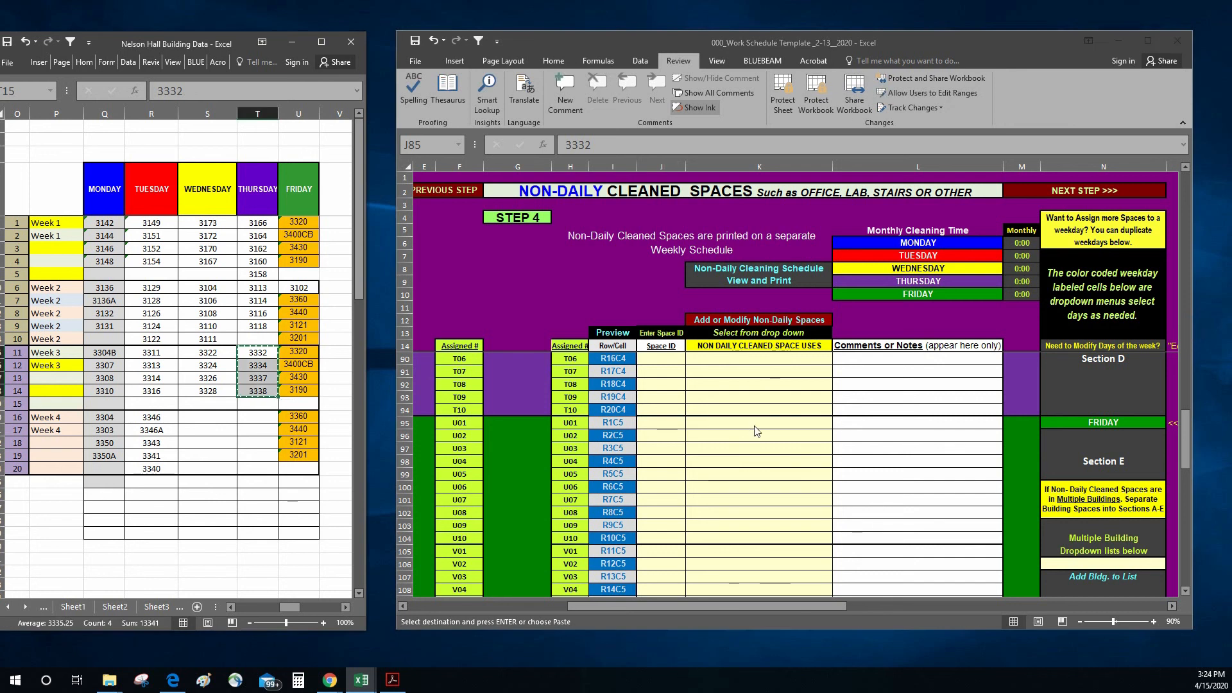
key("ctrl+v")
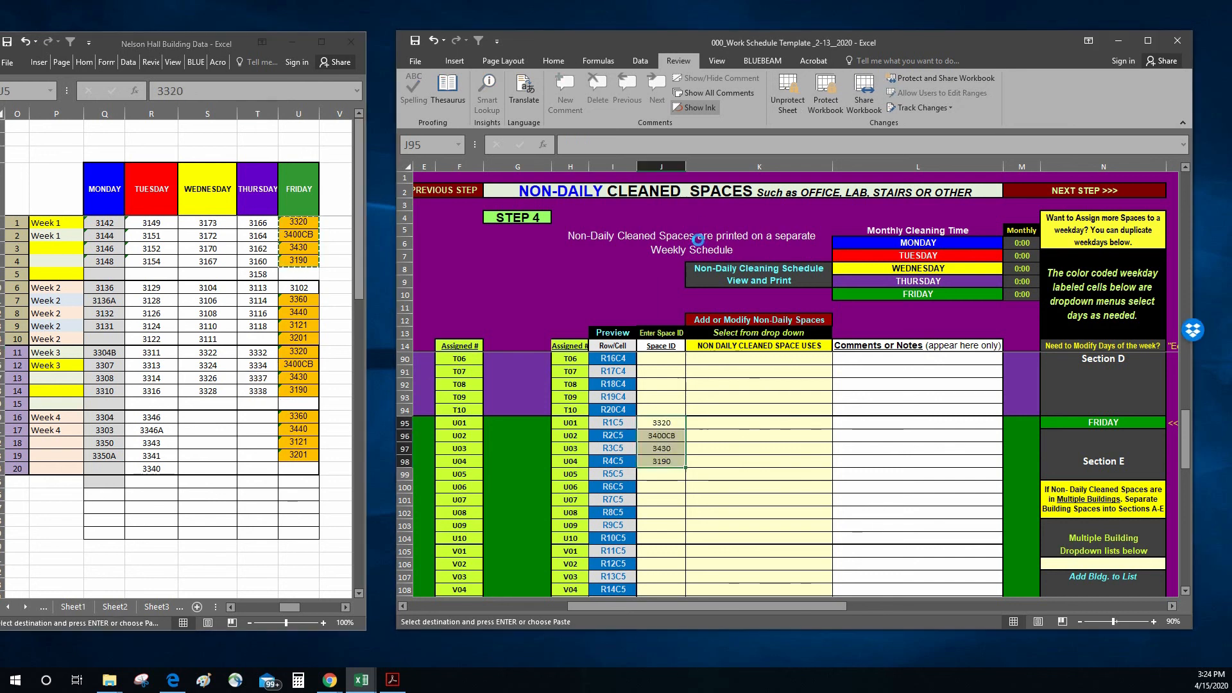
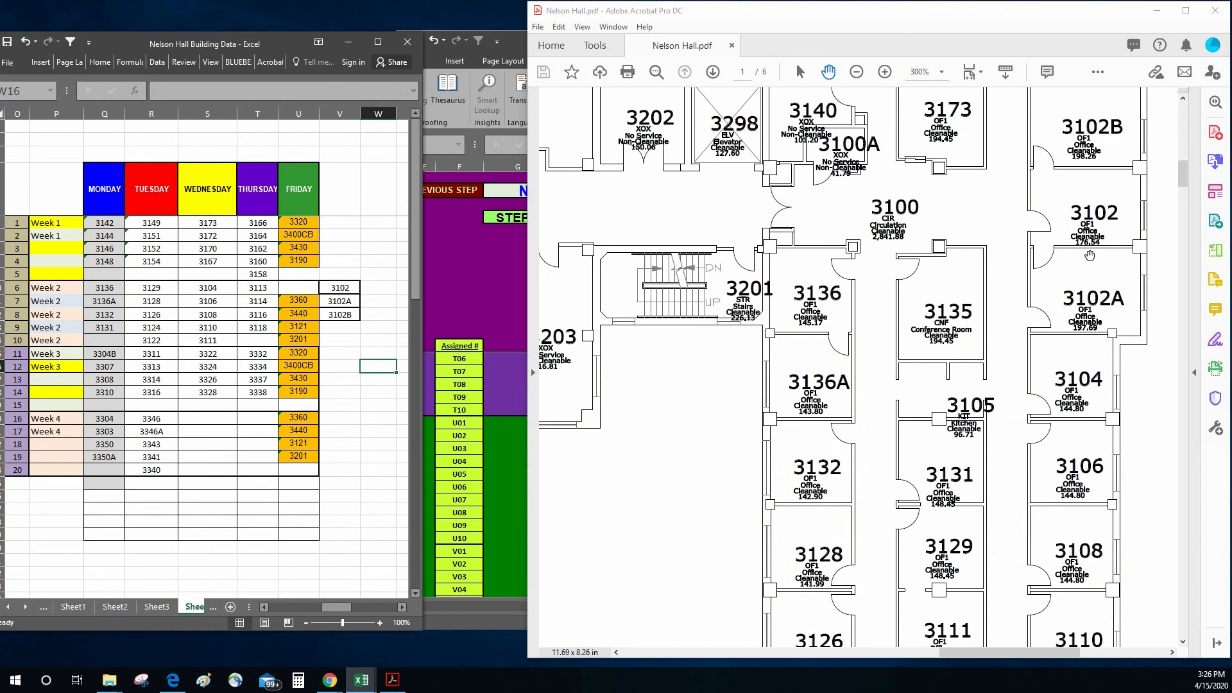
Step: Move the unassigned spaces 3102, 3102A and 3102B into Thursday's Week 4 in the building schedule, starting at T20
left_click_drag(1089, 256, 889, 309)
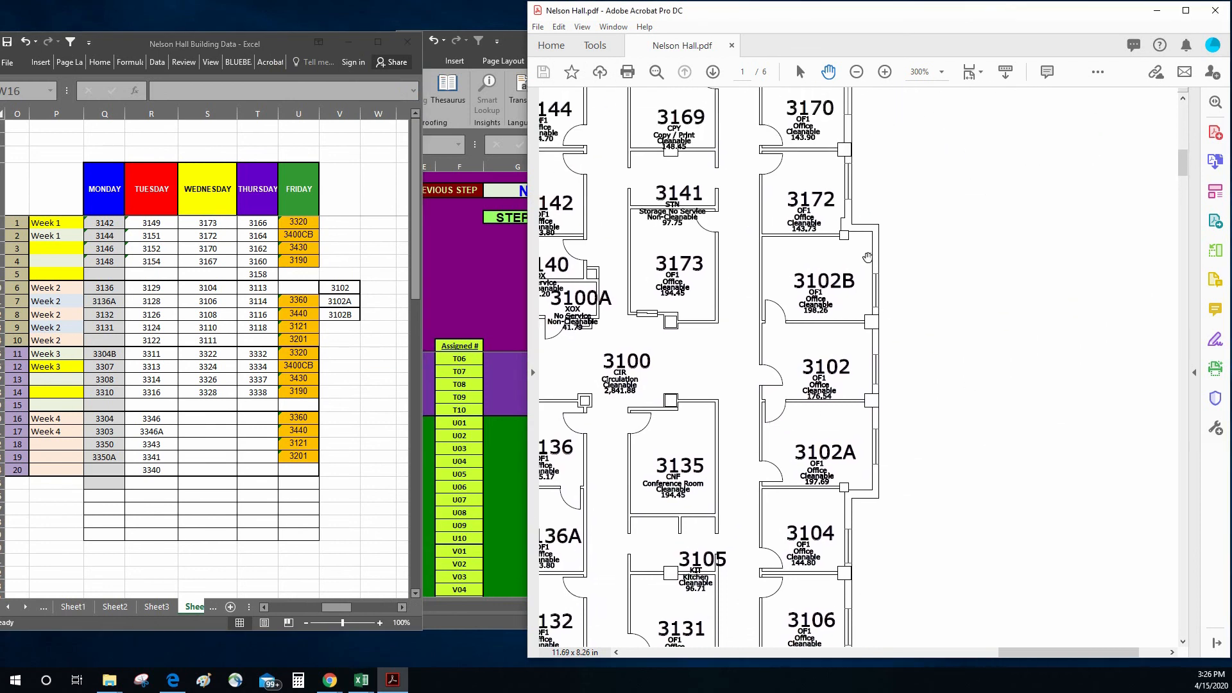
left_click_drag(817, 358, 1024, 254)
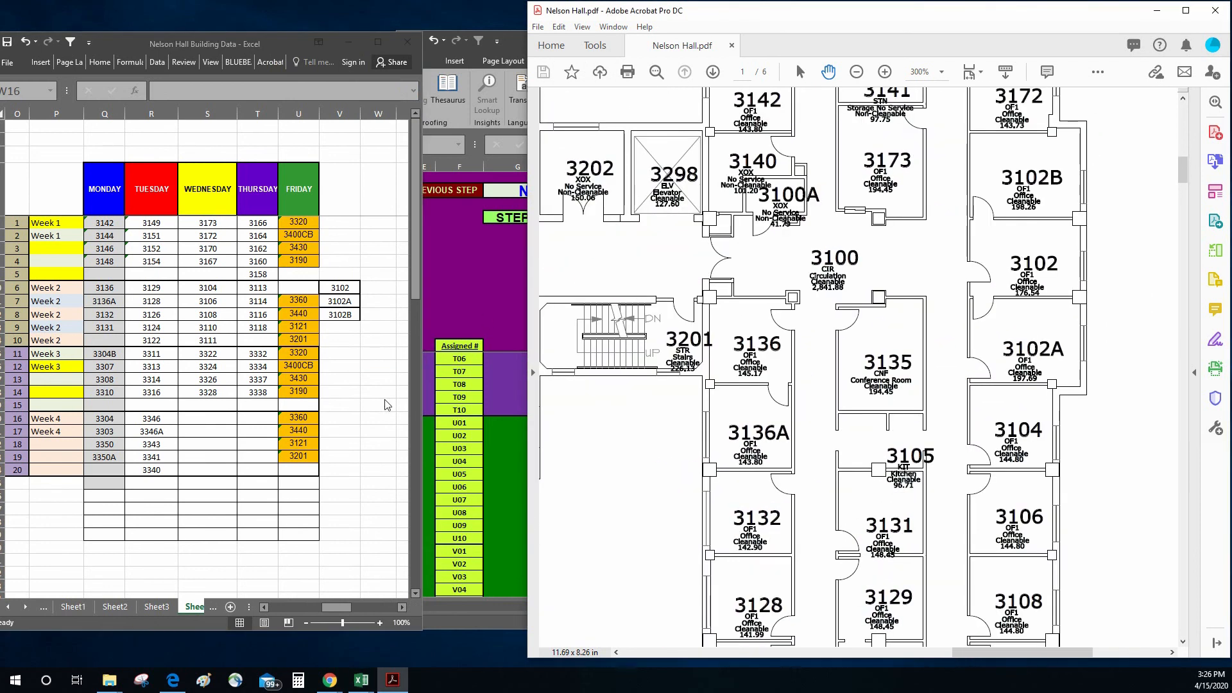
left_click(365, 368)
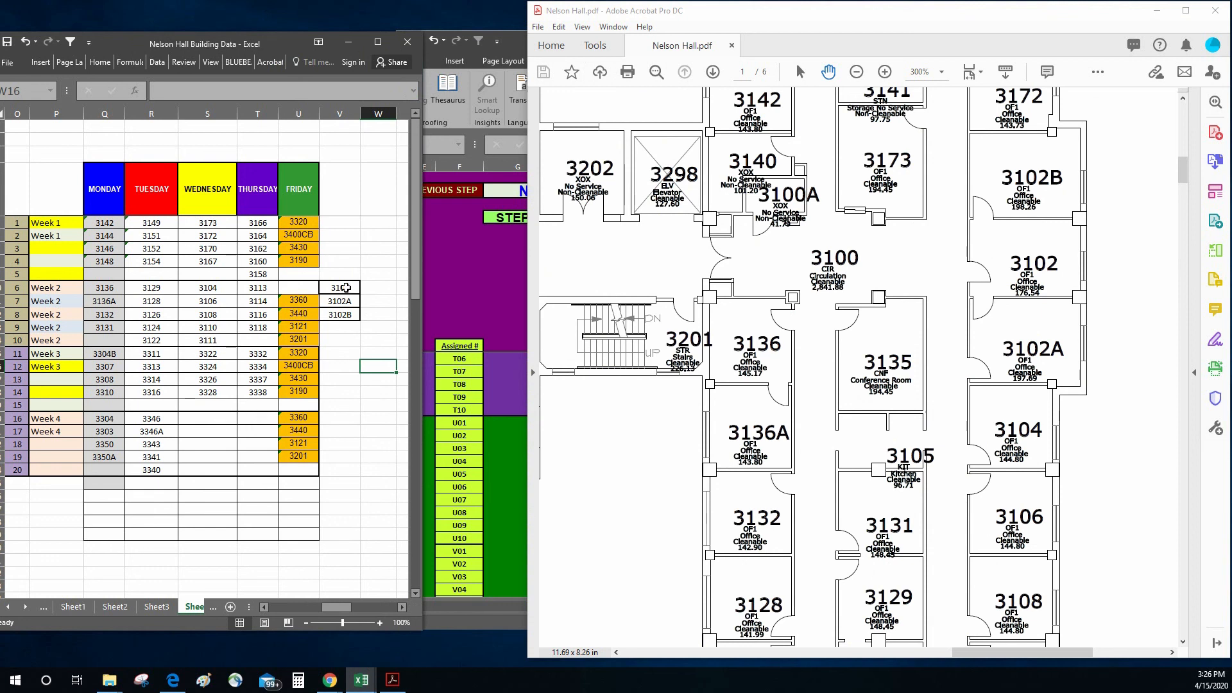
left_click_drag(346, 288, 347, 311)
right_click(348, 311)
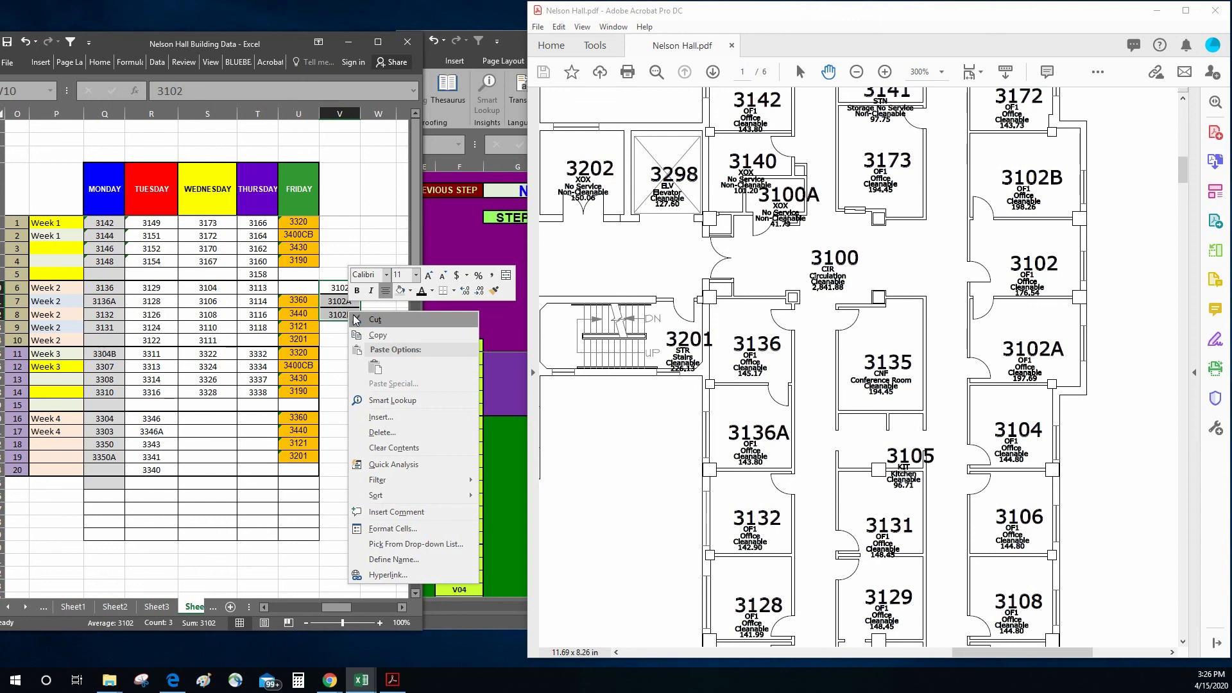
left_click(381, 324)
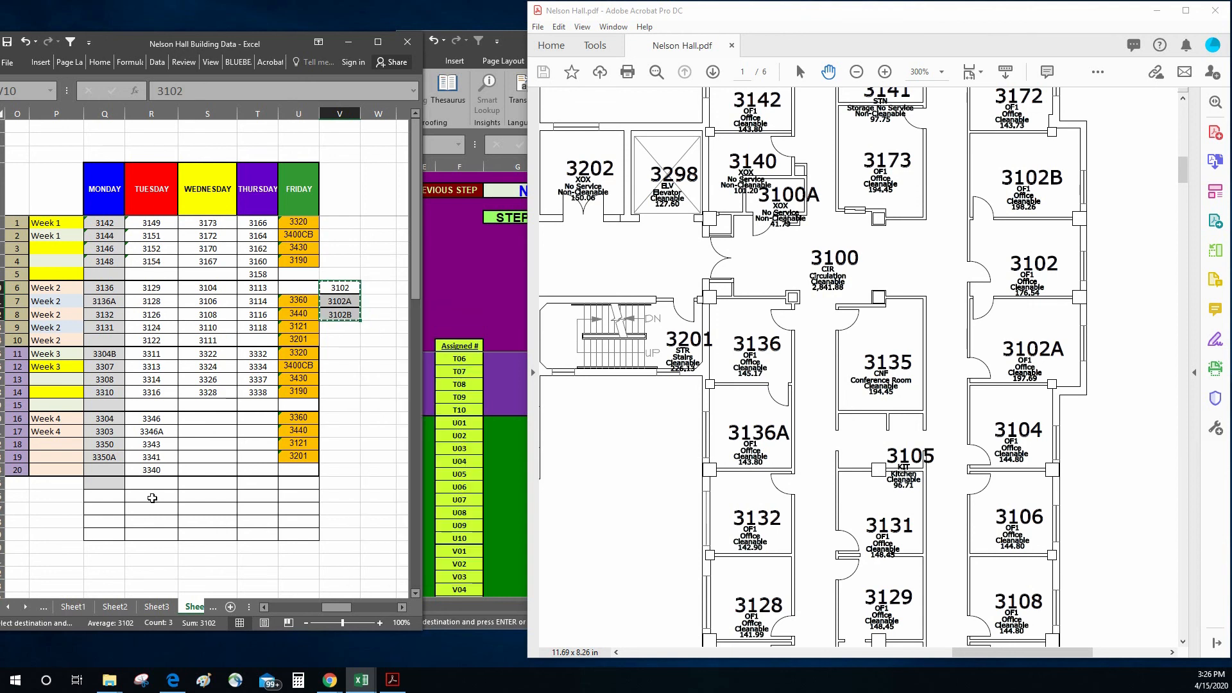
left_click(256, 421)
right_click(255, 420)
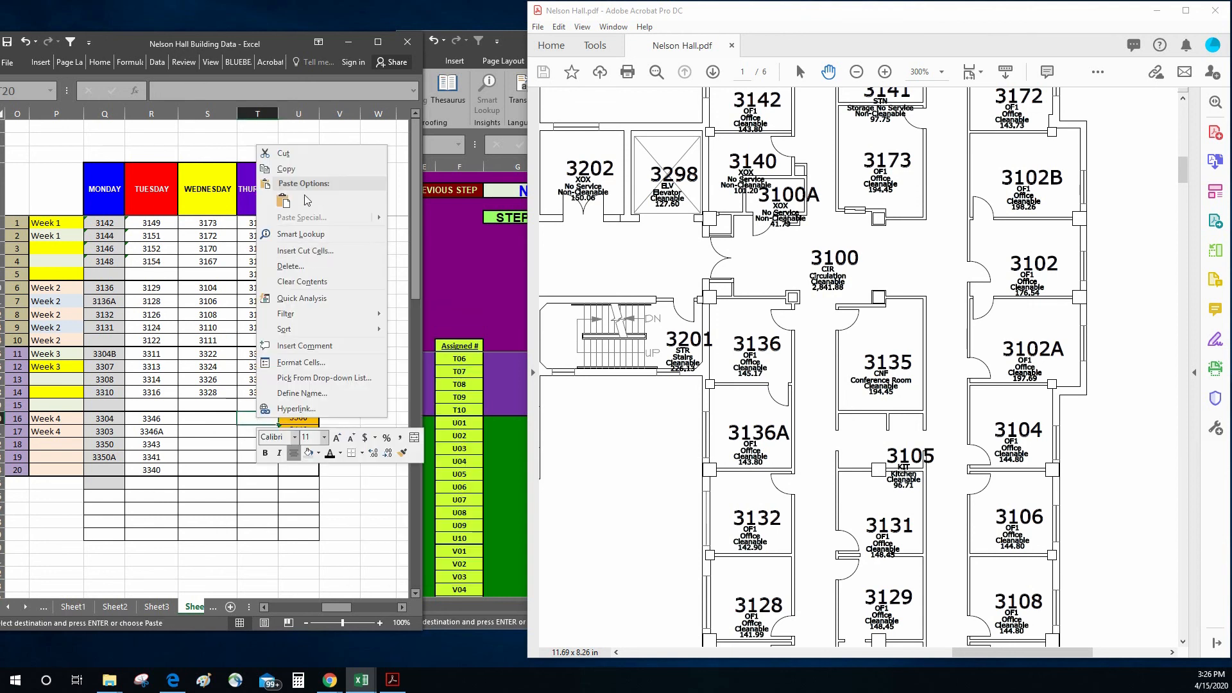
left_click(283, 199)
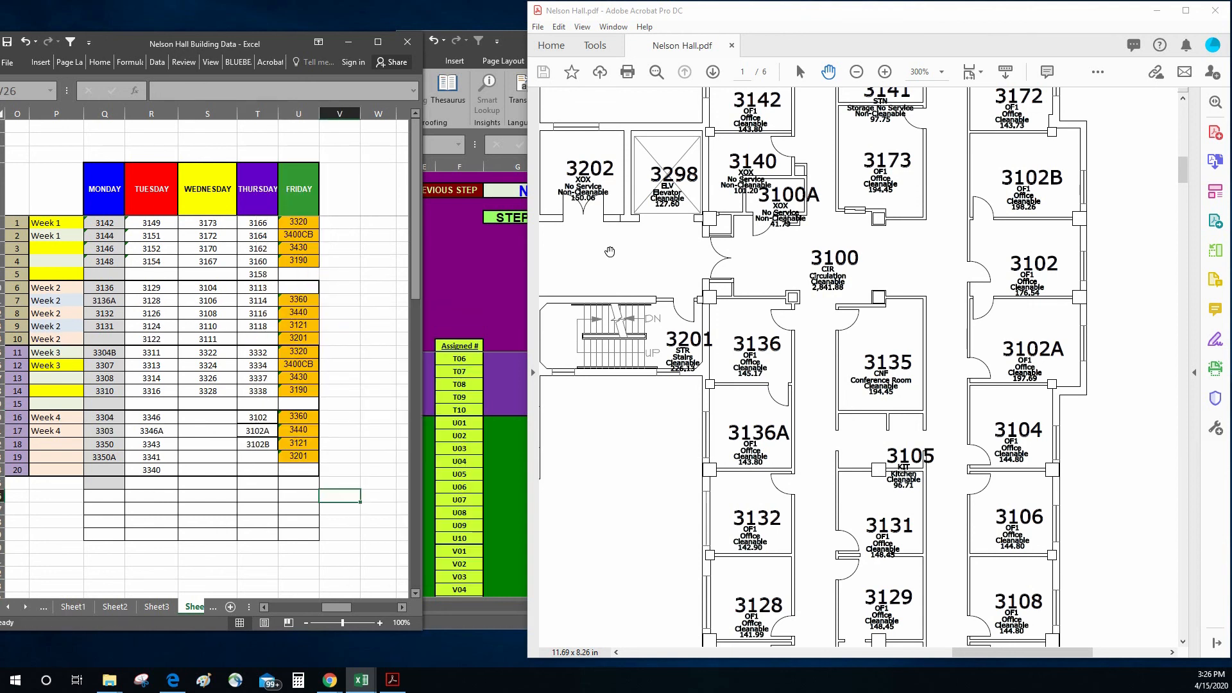
Step: Copy Thursday's Week 4 spaces 3102, 3102A and 3102B as values into the template's Space ID column, starting at T06 in J90
left_click(481, 259)
scroll(831, 425, "up", 3)
scroll(830, 425, "down", 1)
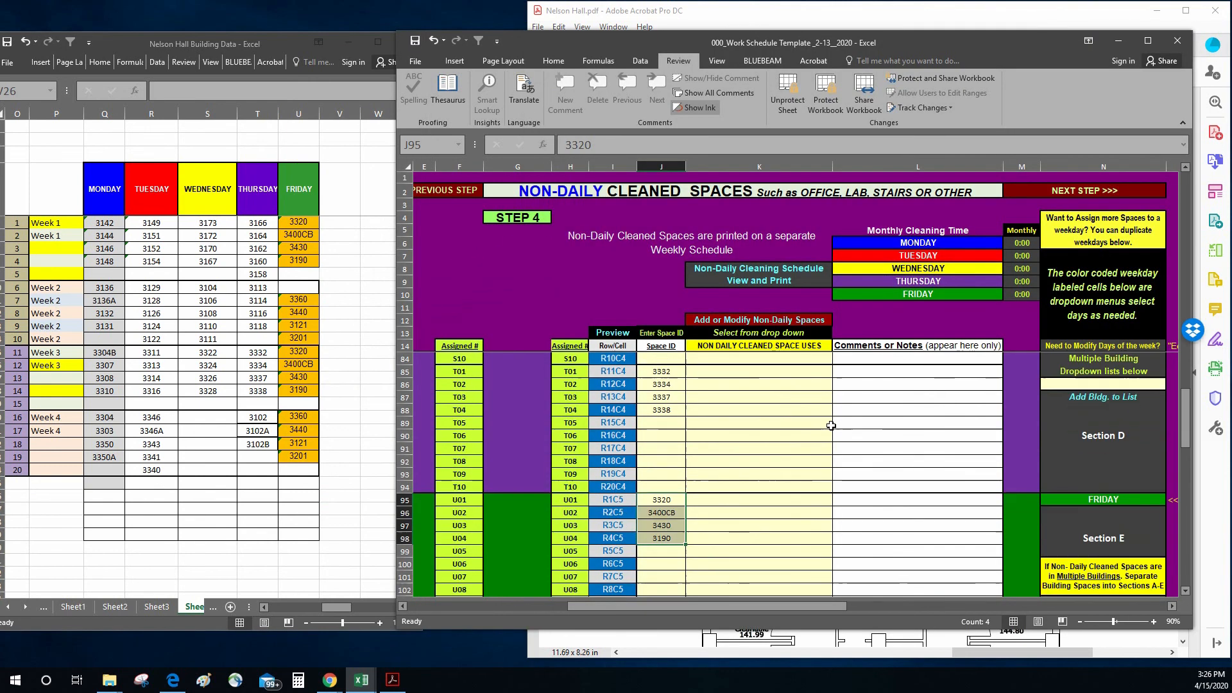
left_click(266, 418)
left_click_drag(264, 418, 262, 443)
right_click(262, 444)
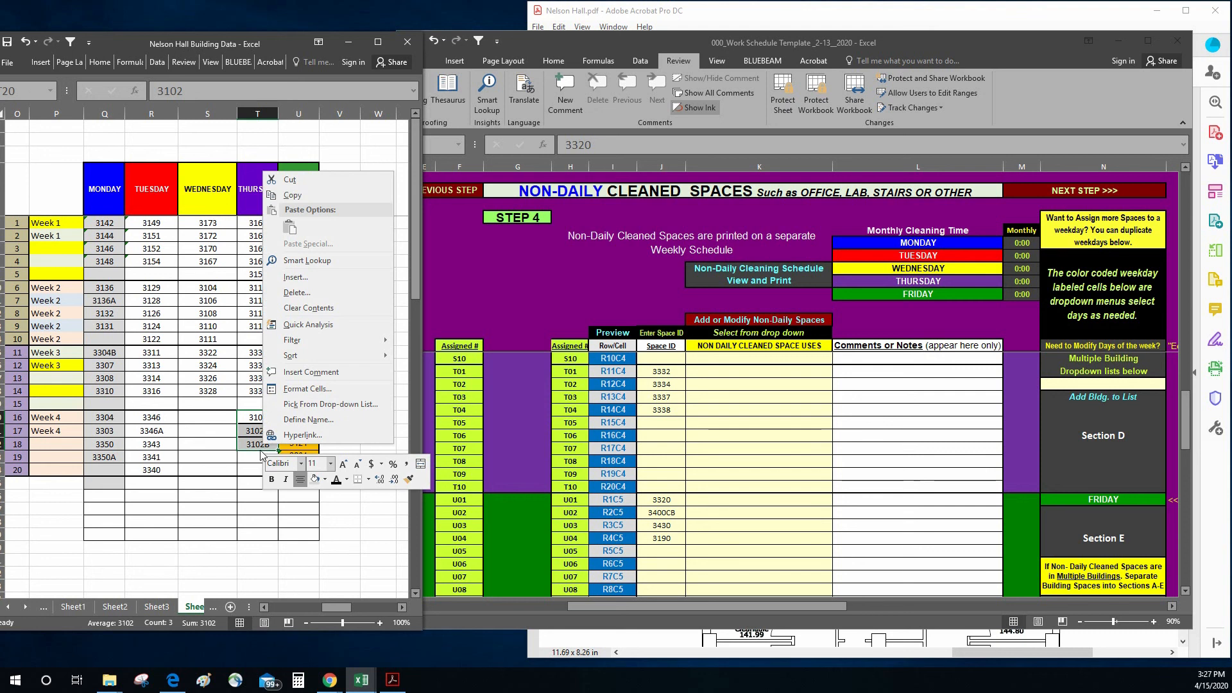
left_click(303, 192)
left_click(671, 440)
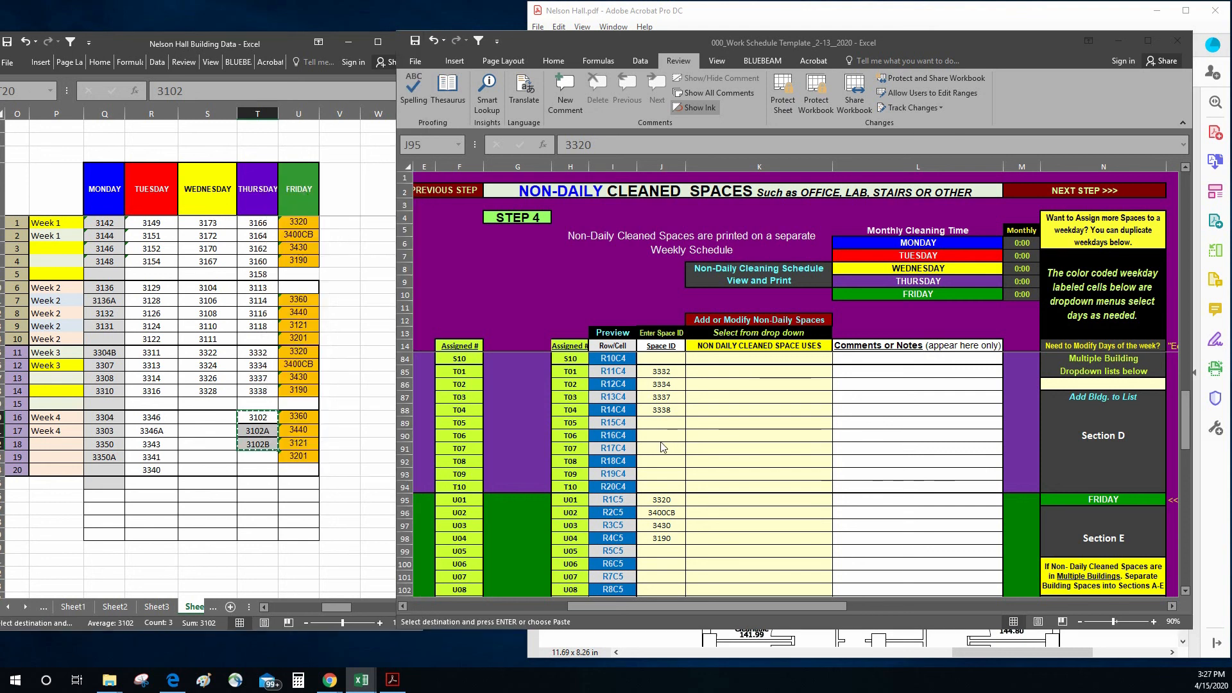
right_click(670, 439)
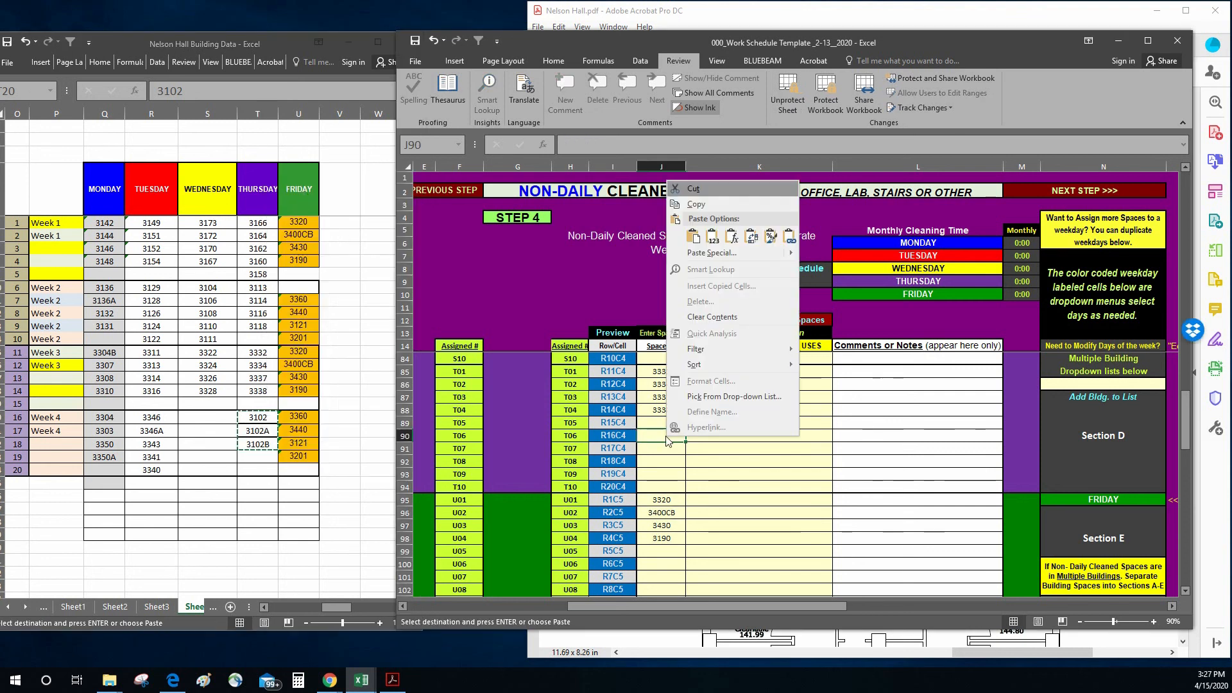
left_click(713, 237)
Step: Copy Friday's Week 2 spaces 3360, 3440, 3121 and 3201 as values into the template's Space ID column, starting at U06 in J100
left_click(837, 409)
scroll(650, 476, "down", 3)
left_click(340, 418)
left_click(380, 338)
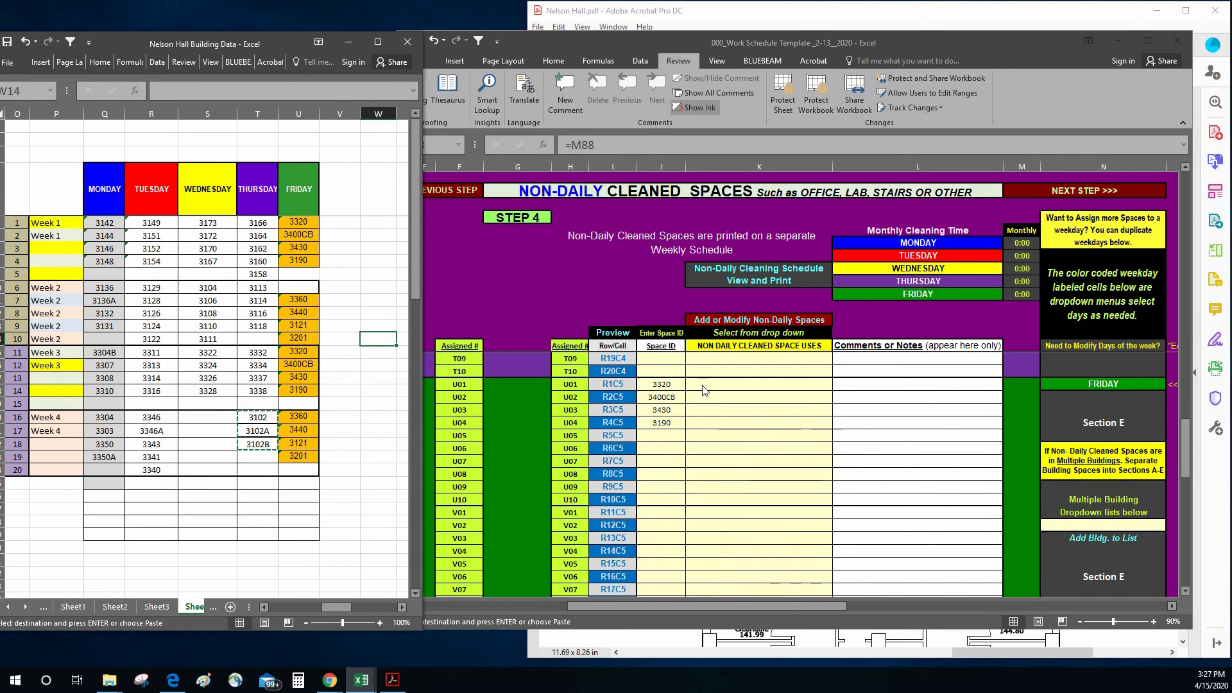
left_click(338, 237)
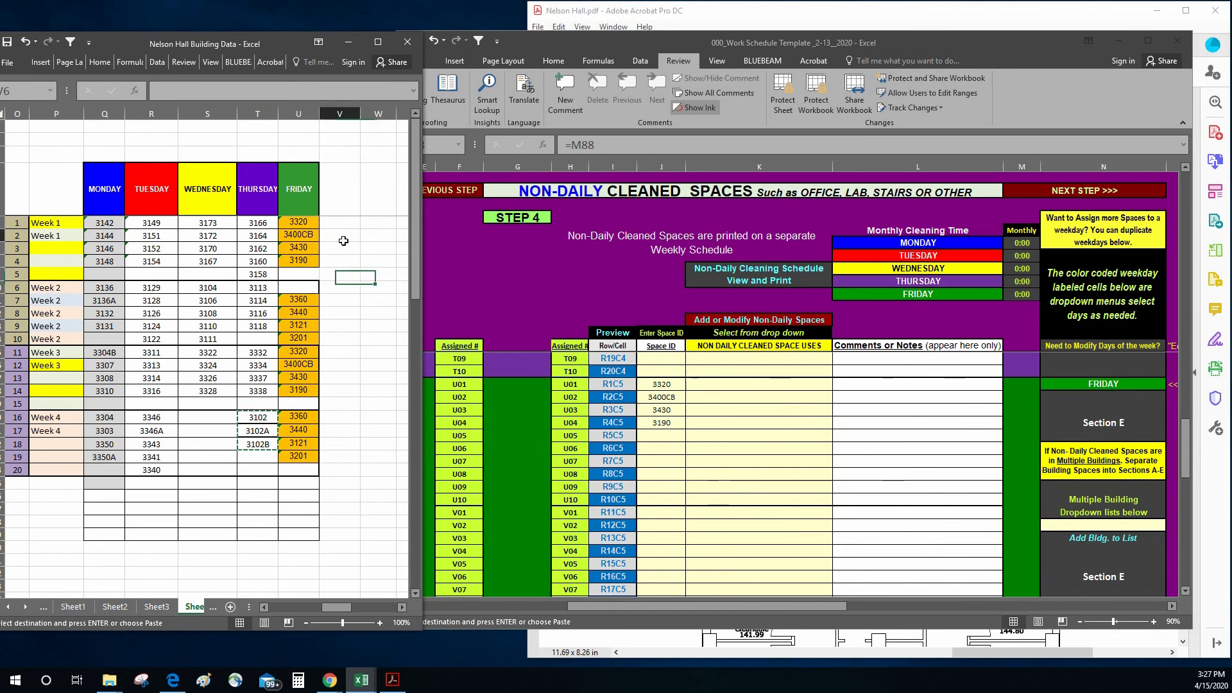
left_click_drag(297, 306, 298, 338)
right_click(299, 338)
left_click(327, 362)
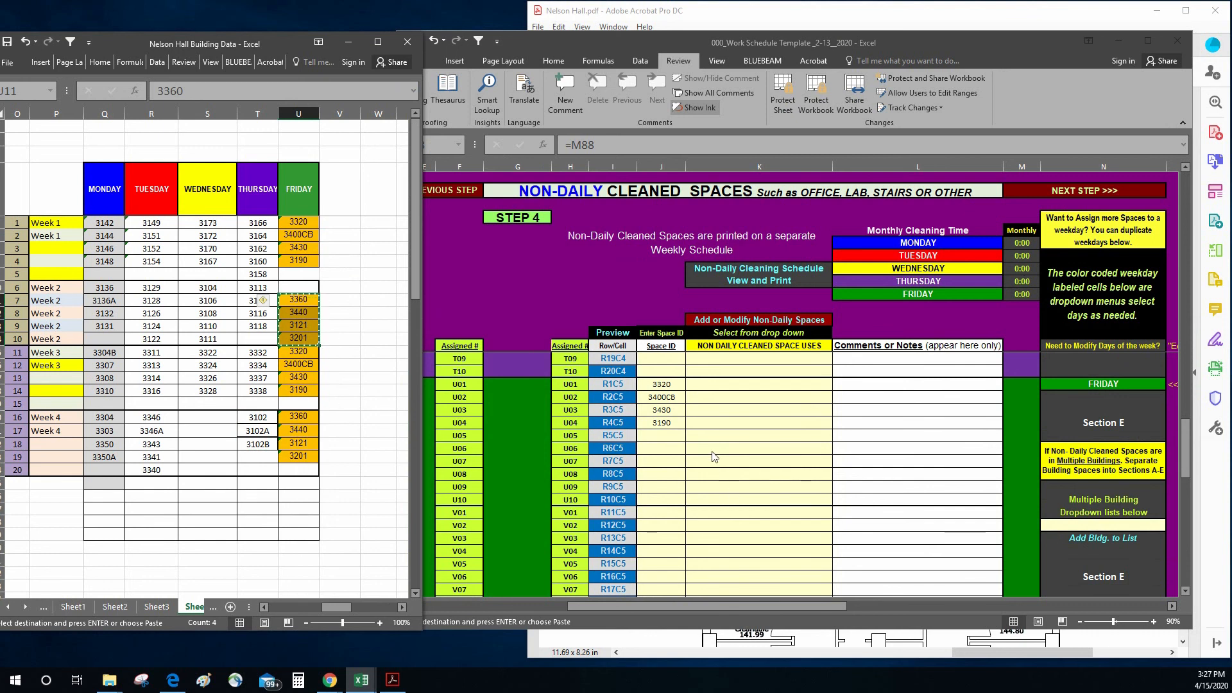
left_click(672, 449)
right_click(672, 449)
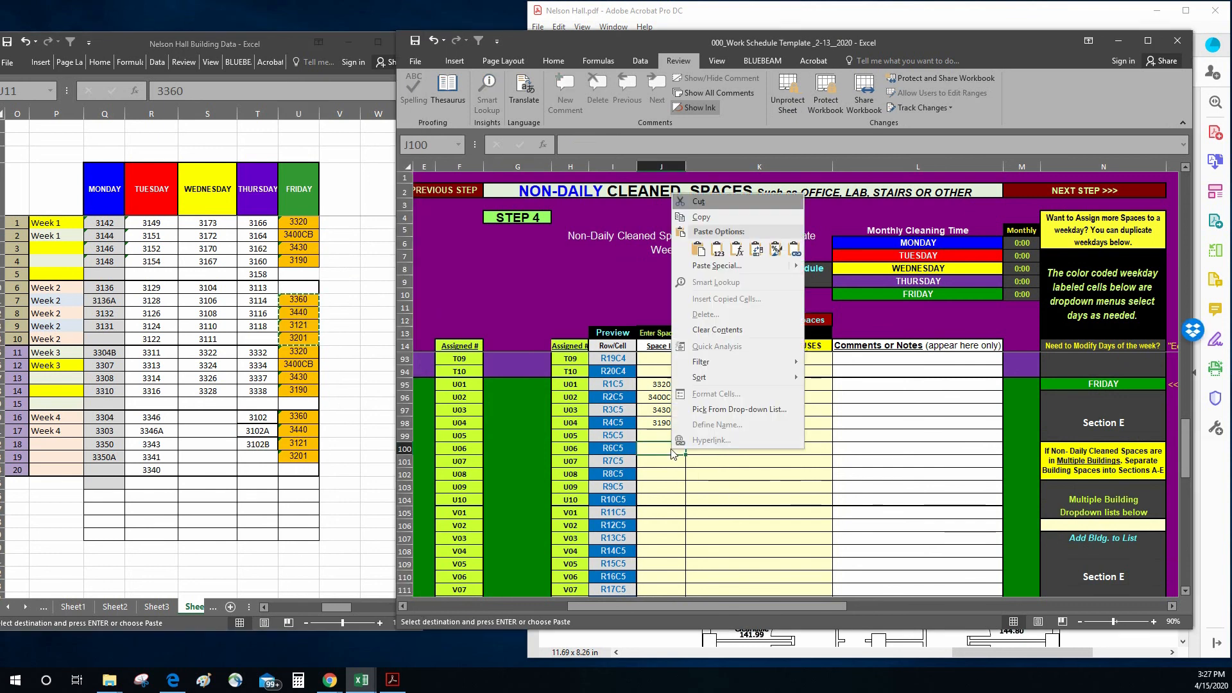
left_click(718, 250)
Step: Copy Friday's Week 3 spaces 3320, 3400CB, 3430 and 3190 into the template's Space ID column, starting at V01 in J105
left_click(349, 367)
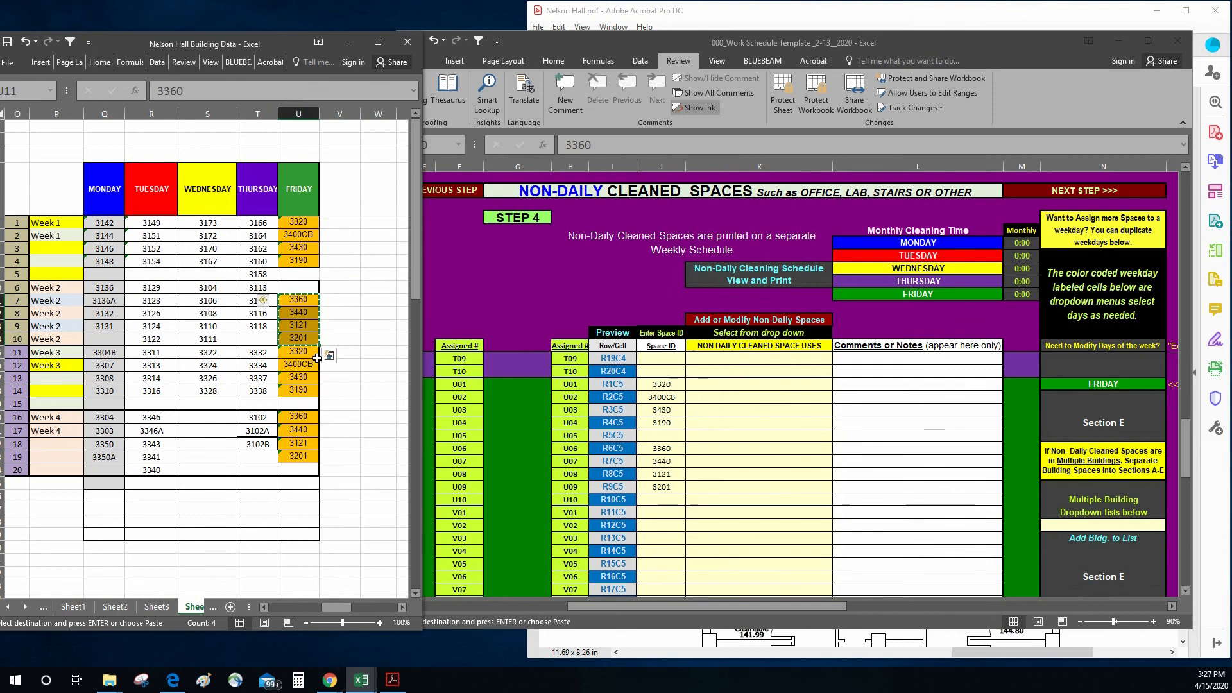
left_click_drag(305, 395, 305, 400)
left_click(305, 394)
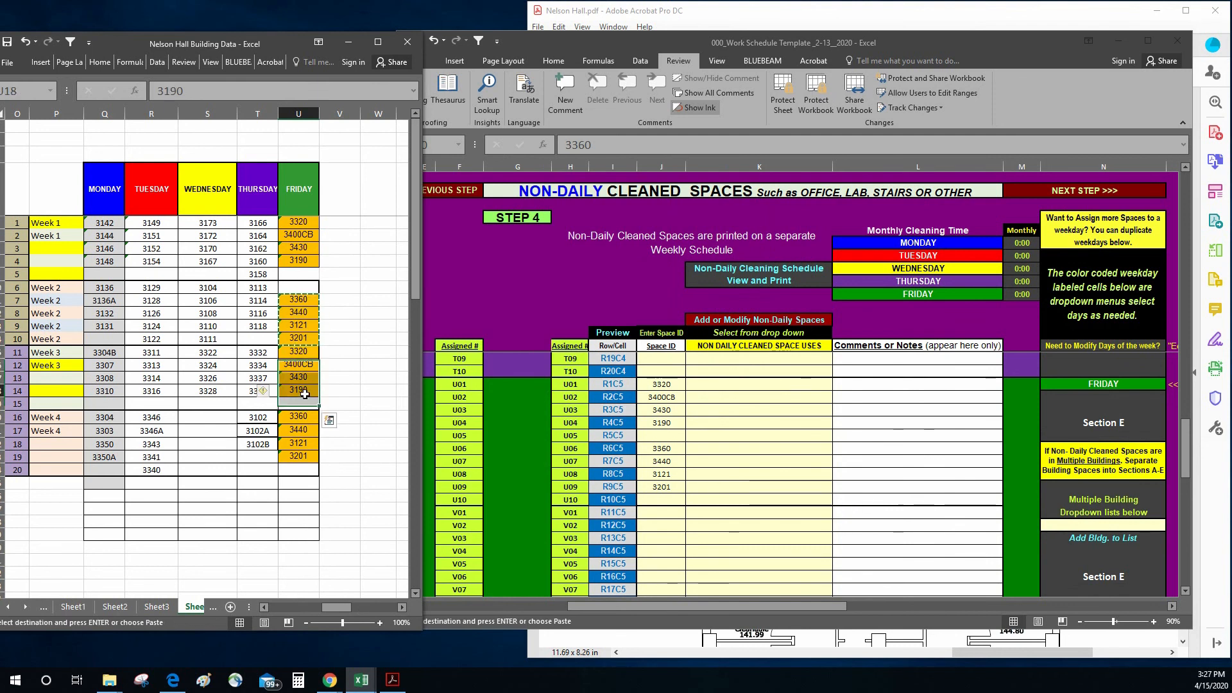
left_click_drag(299, 351, 305, 387)
right_click(307, 387)
left_click(333, 412)
left_click(659, 511)
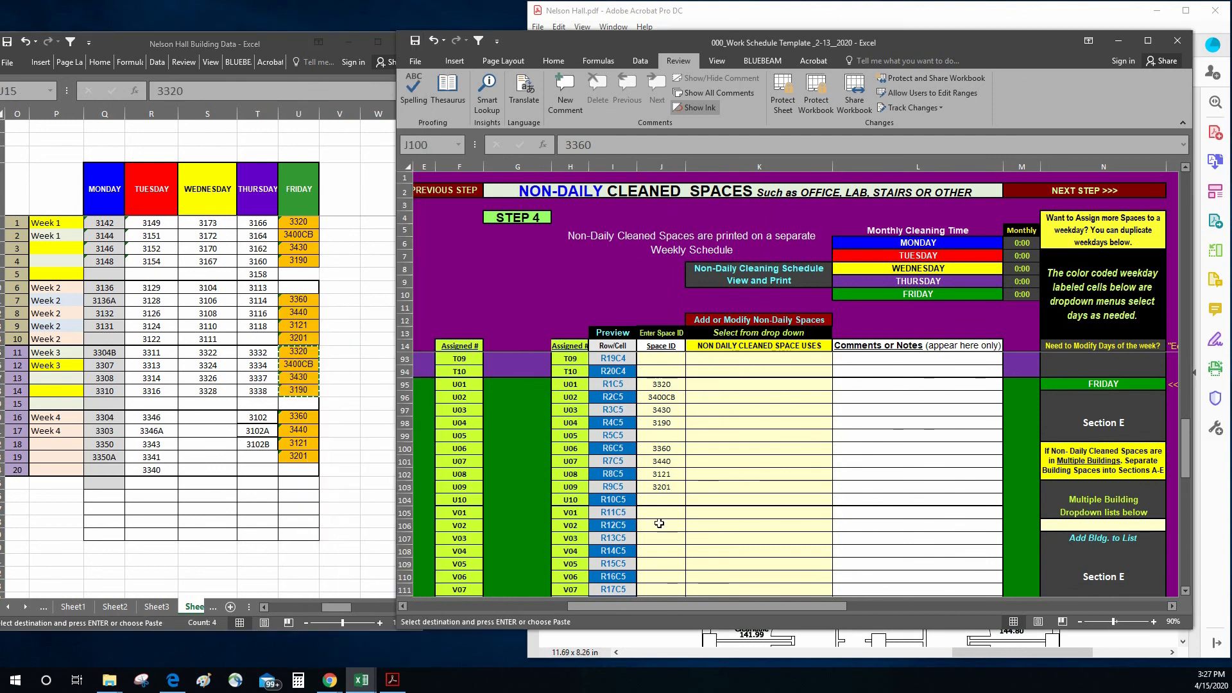
right_click(659, 512)
left_click(690, 313)
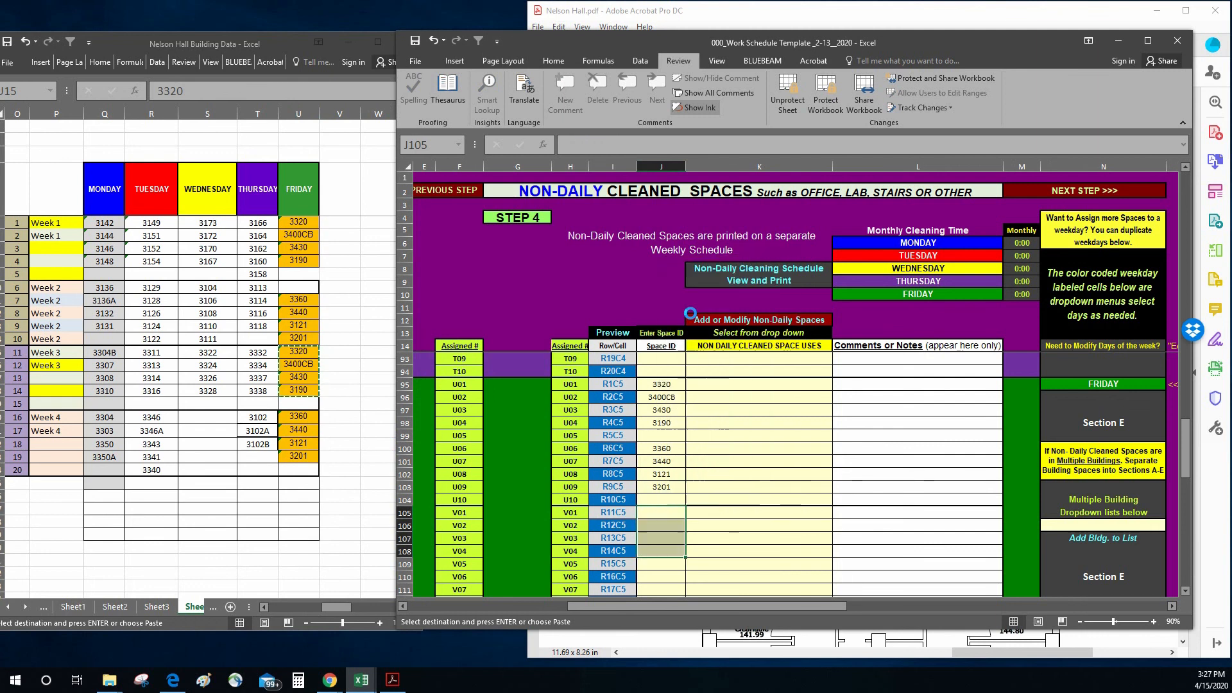
Step: Copy Friday's Week 4 spaces 3360, 3440, 3121 and 3201 as values into the template's Space ID column, starting at V06 in J110
left_click_drag(299, 417, 301, 453)
right_click(301, 453)
left_click(331, 204)
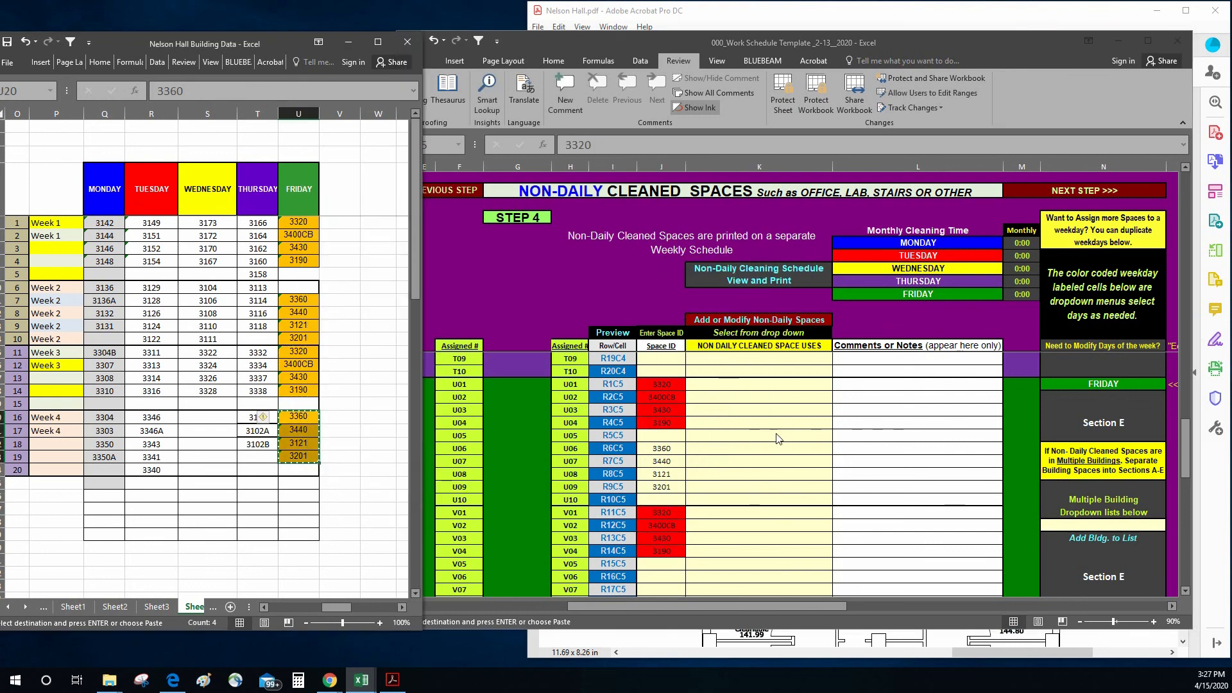
scroll(193, 385, "down", 2)
left_click(745, 497)
scroll(706, 500, "down", 2)
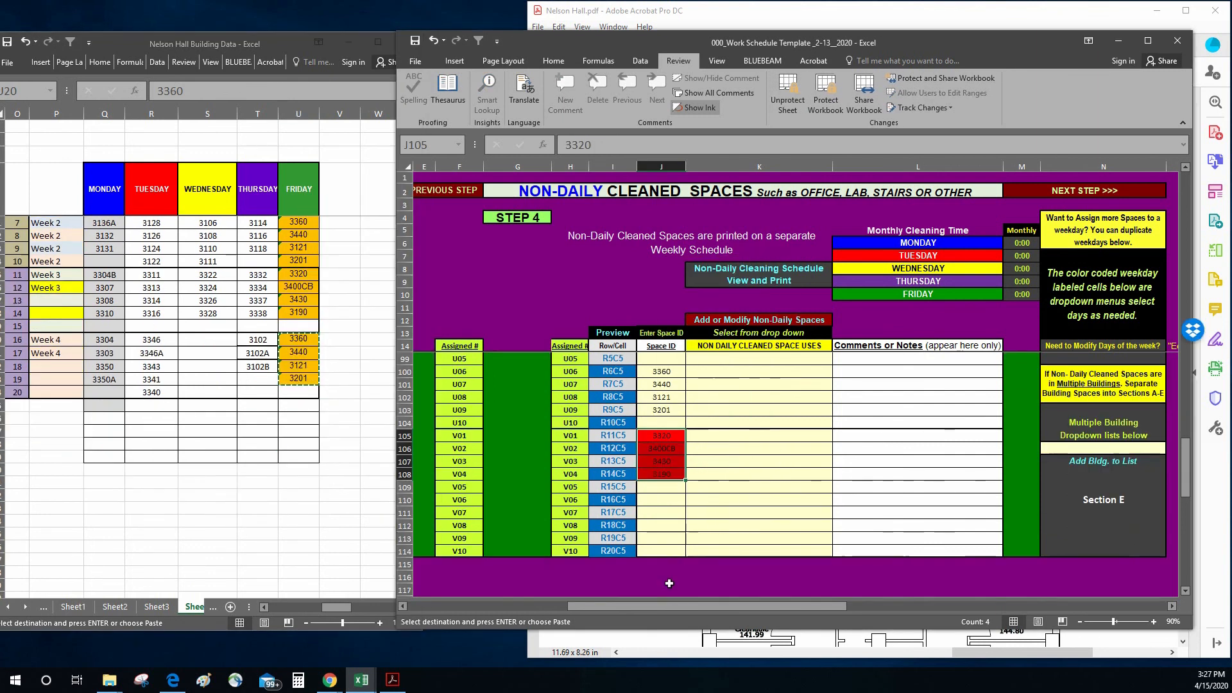
right_click(673, 503)
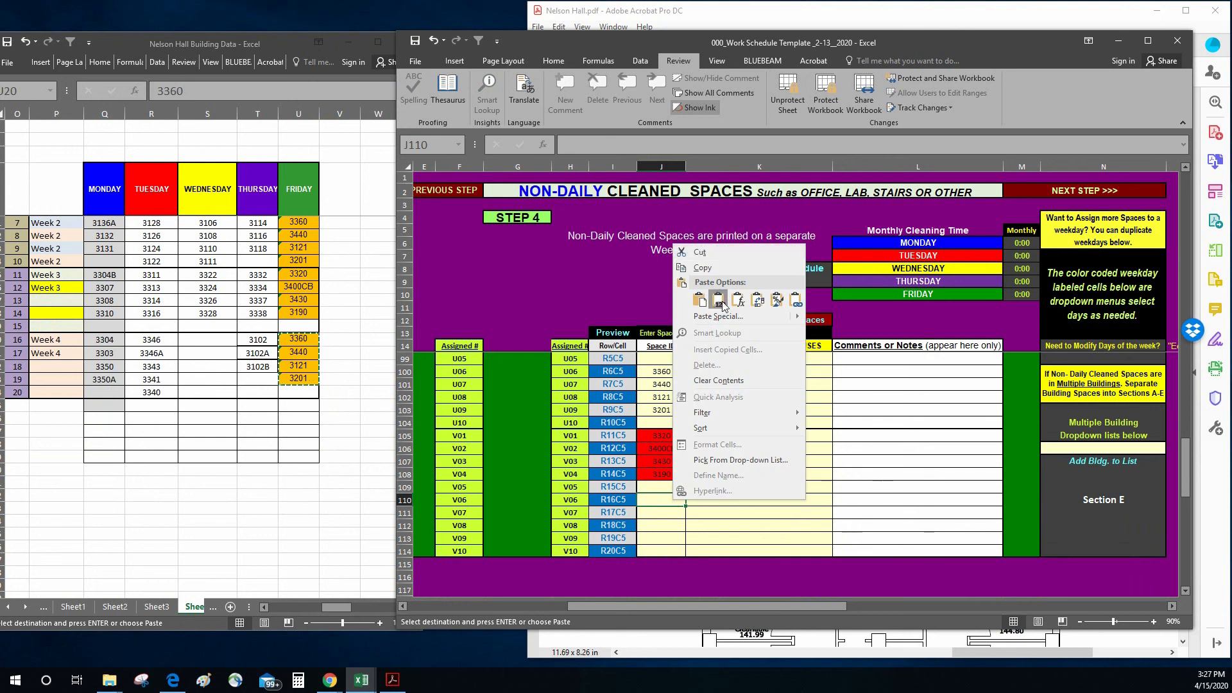
left_click(718, 298)
Step: Set the non-daily cleaned space use of Monday's space 3142 in K15 to Office
left_click(784, 358)
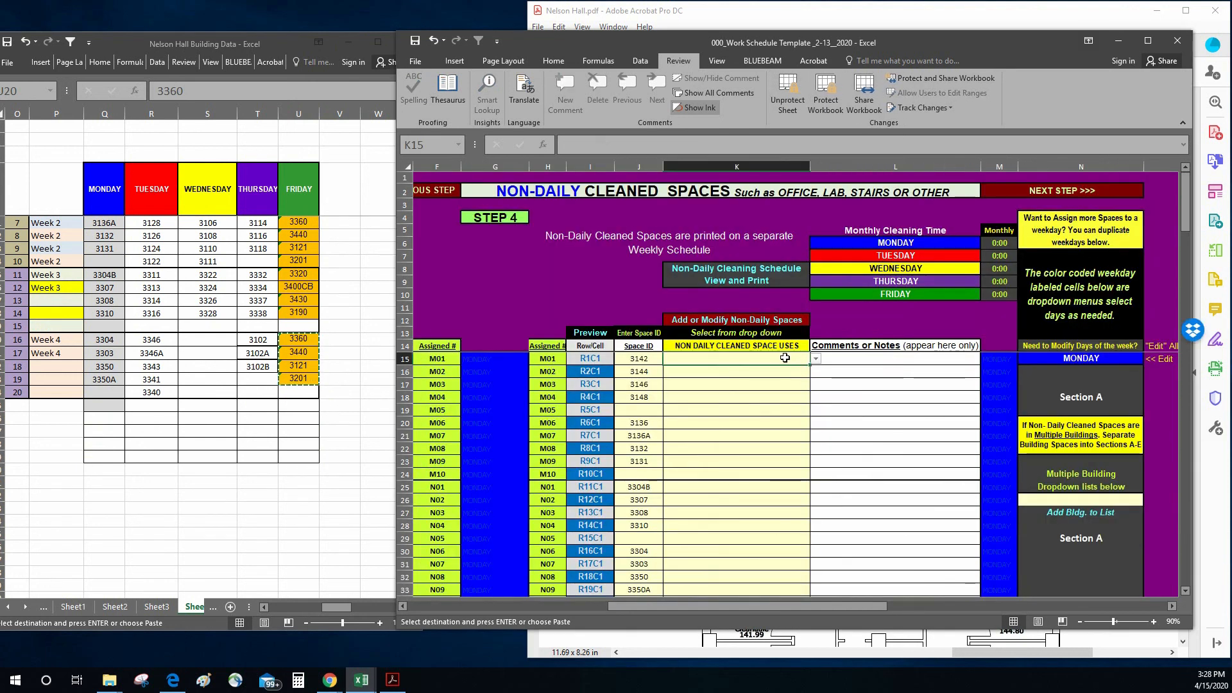
left_click(816, 358)
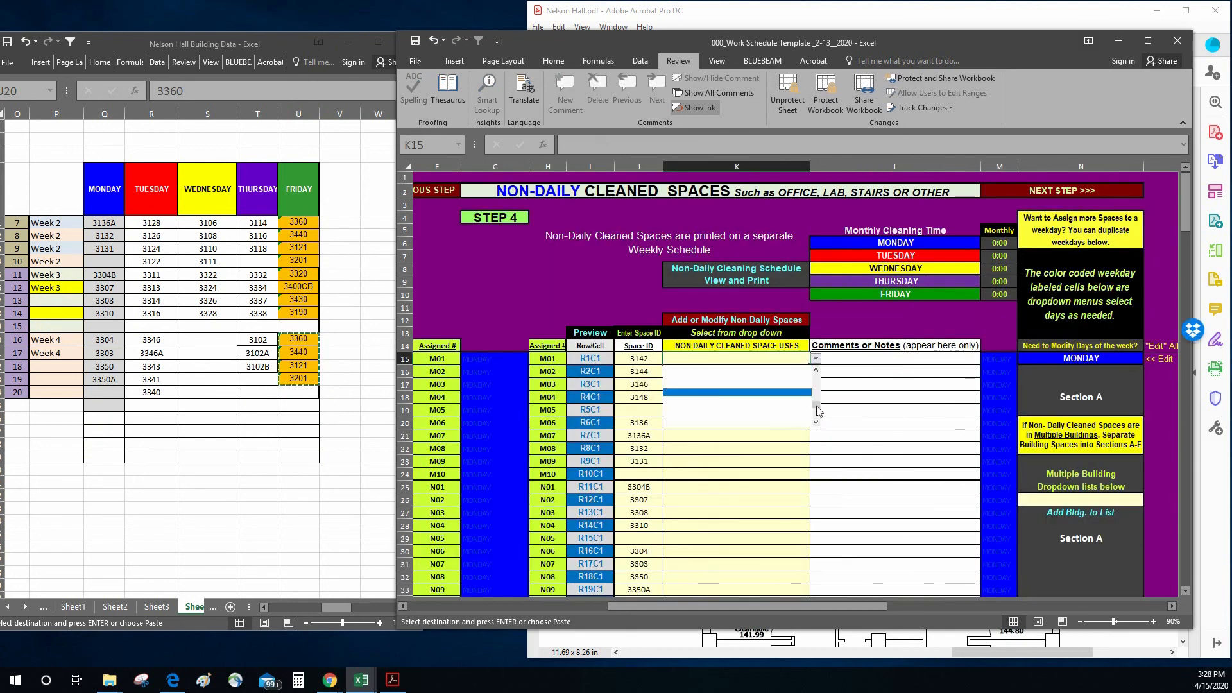
left_click_drag(818, 410, 821, 374)
left_click(797, 369)
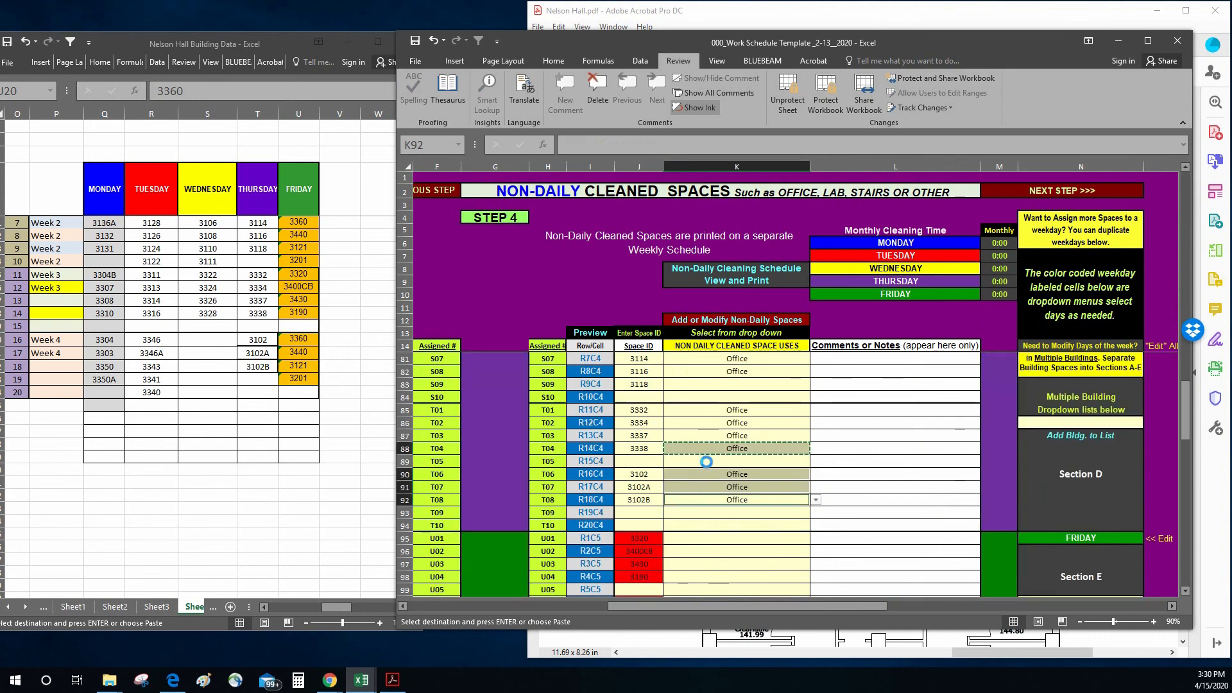
Step: Add Stairs to the Lab & Office Types list for non-daily spaces, replacing the placeholder entry in D15
scroll(706, 461, "down", 2)
left_click(707, 461)
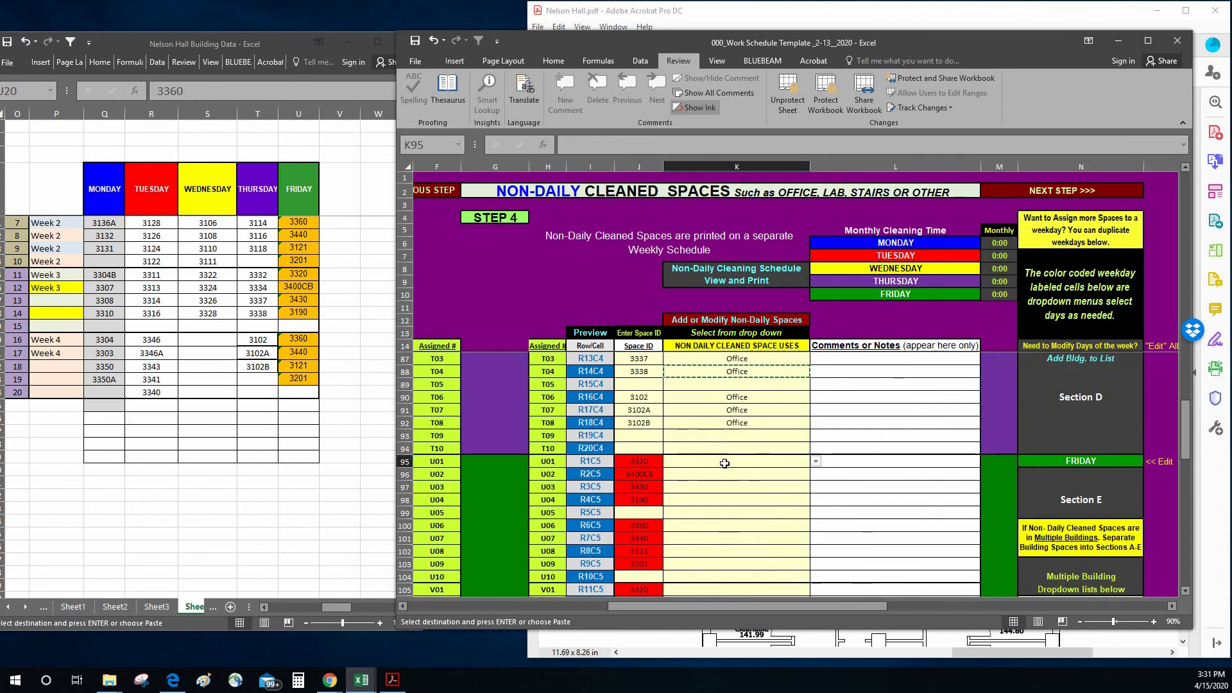
left_click(815, 461)
left_click_drag(815, 507, 816, 482)
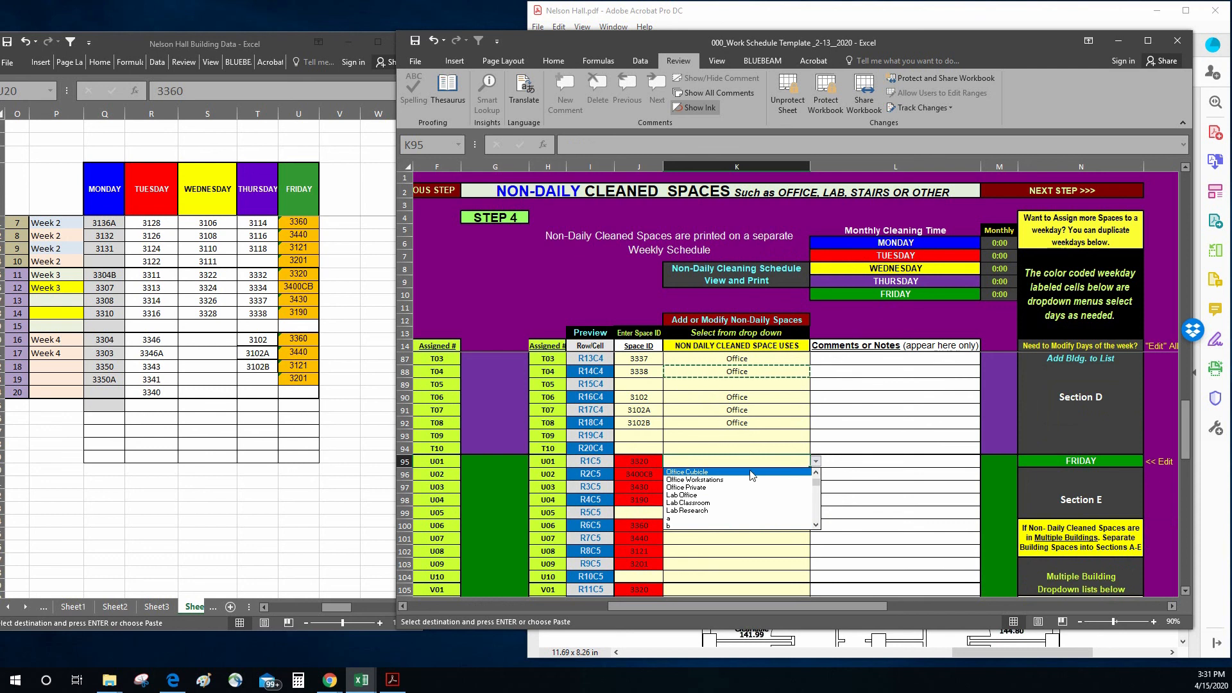
left_click(741, 322)
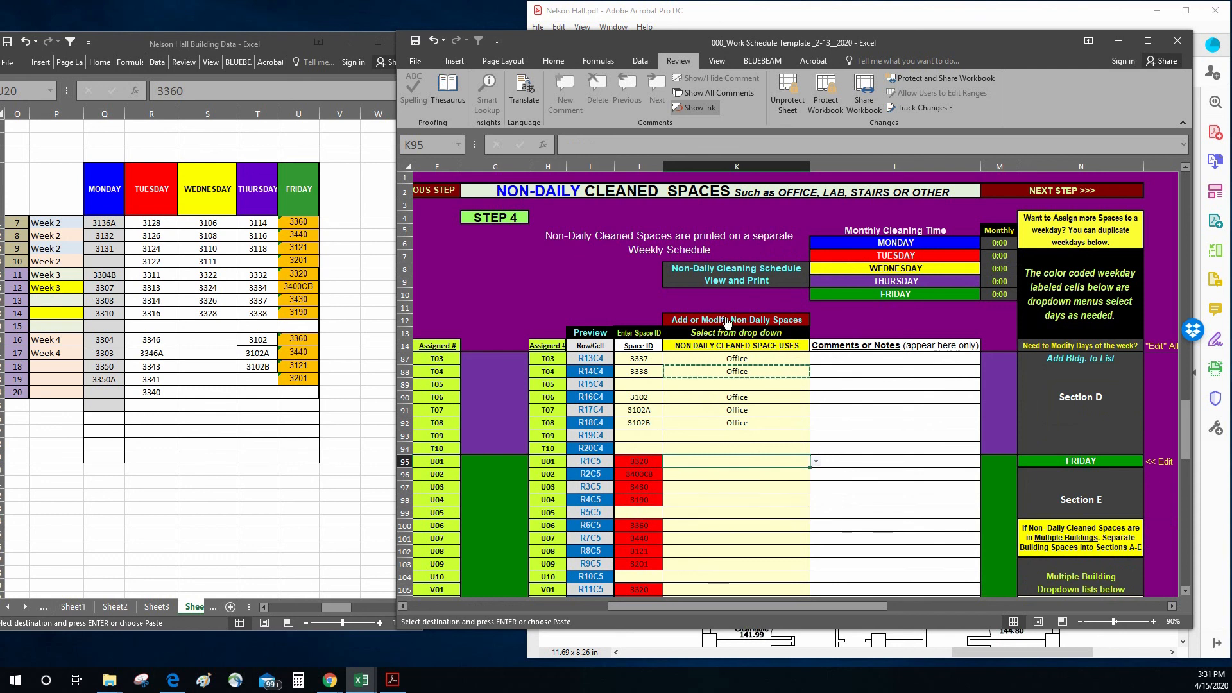
left_click(738, 321)
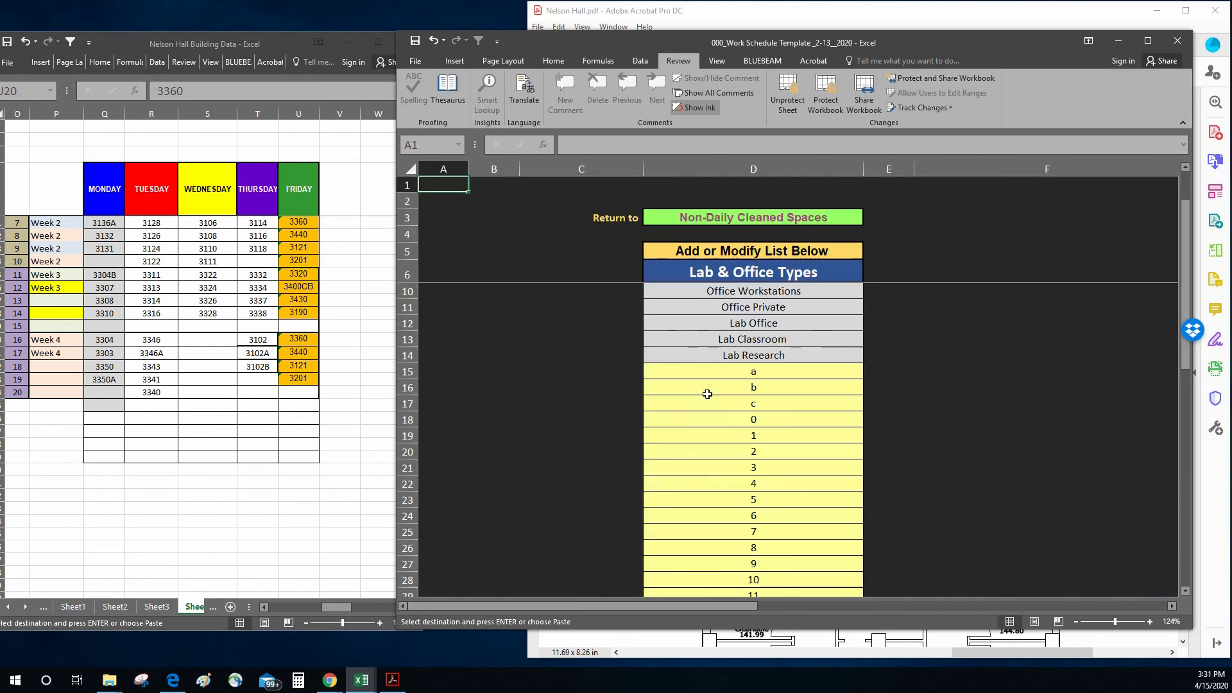
left_click(743, 373)
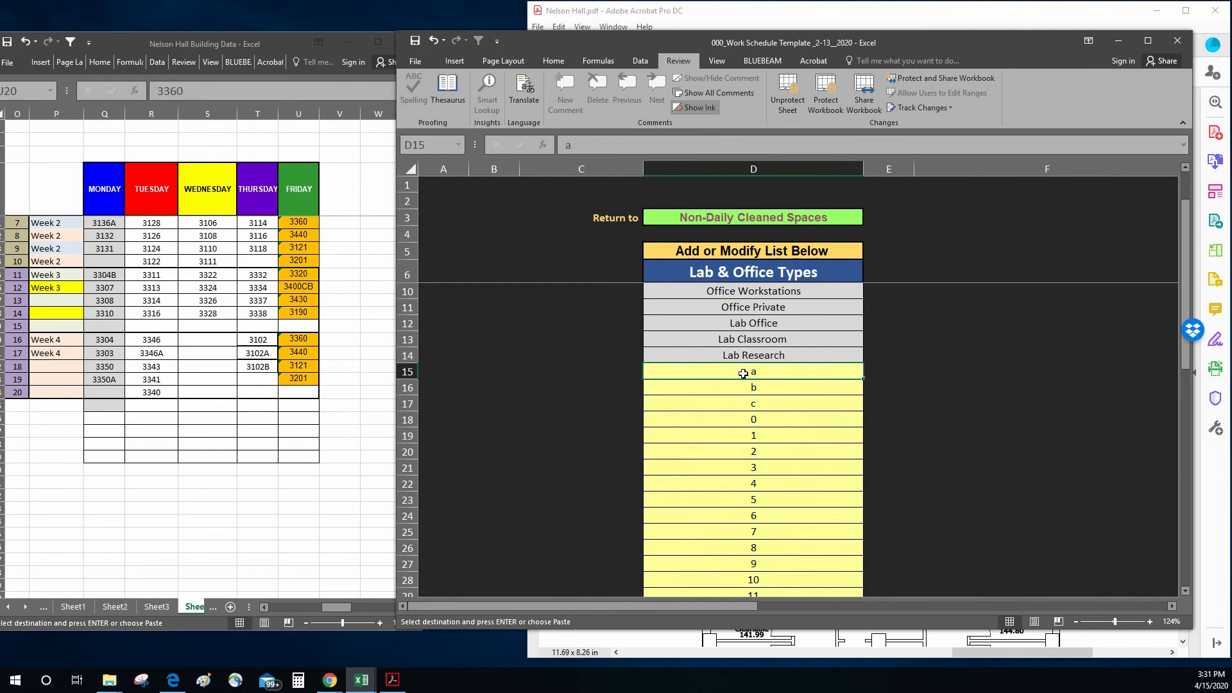
type("Stairs")
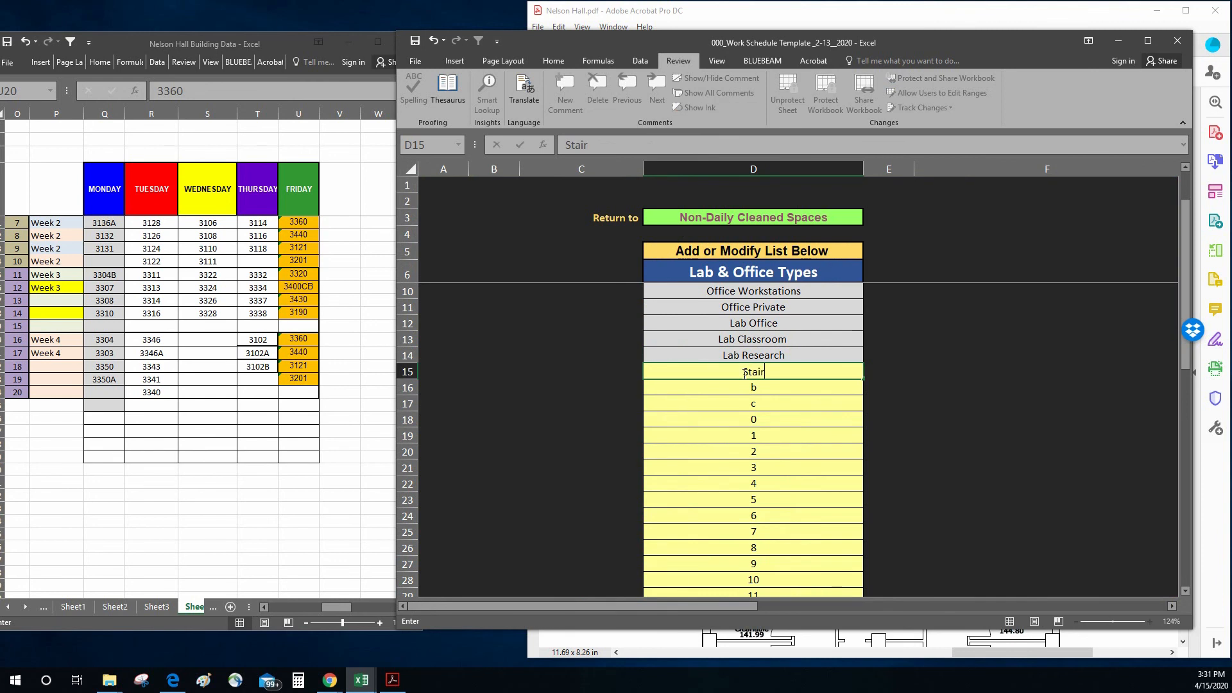
key("Return")
Step: Return to Non-Daily Cleaned Spaces and set Friday's space uses in K95:K98, K100:K103, K105:K108 and K110:K113 to Stairs
left_click(753, 217)
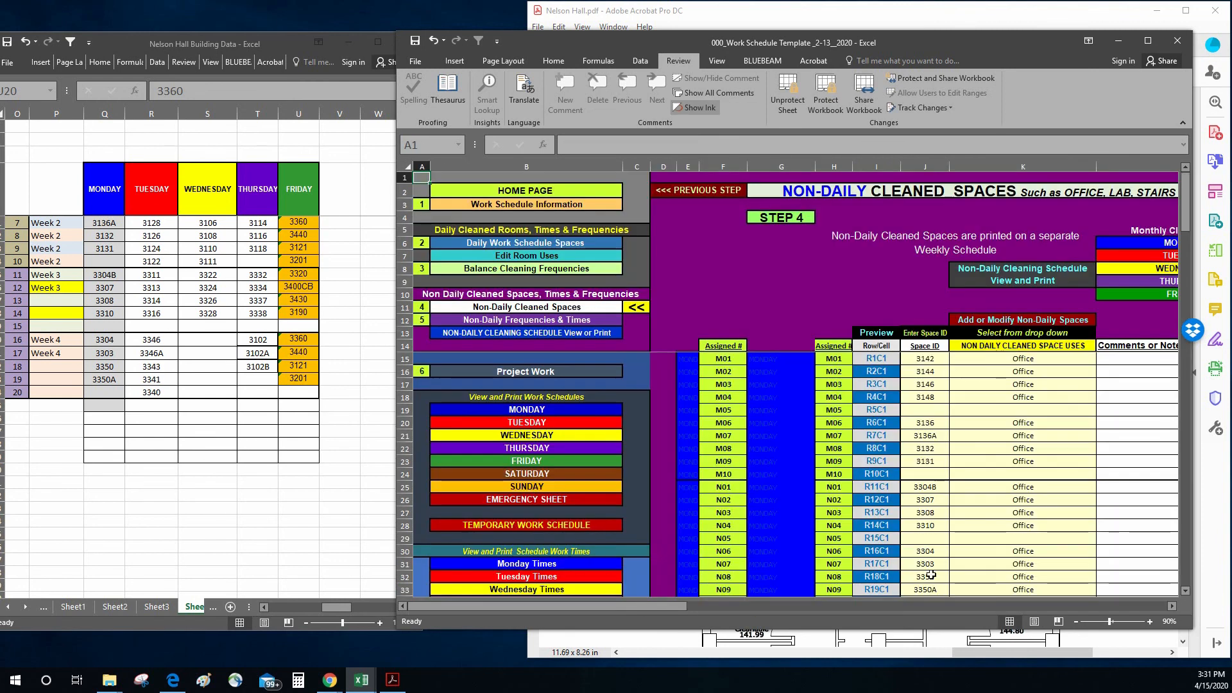
double_click(1036, 461)
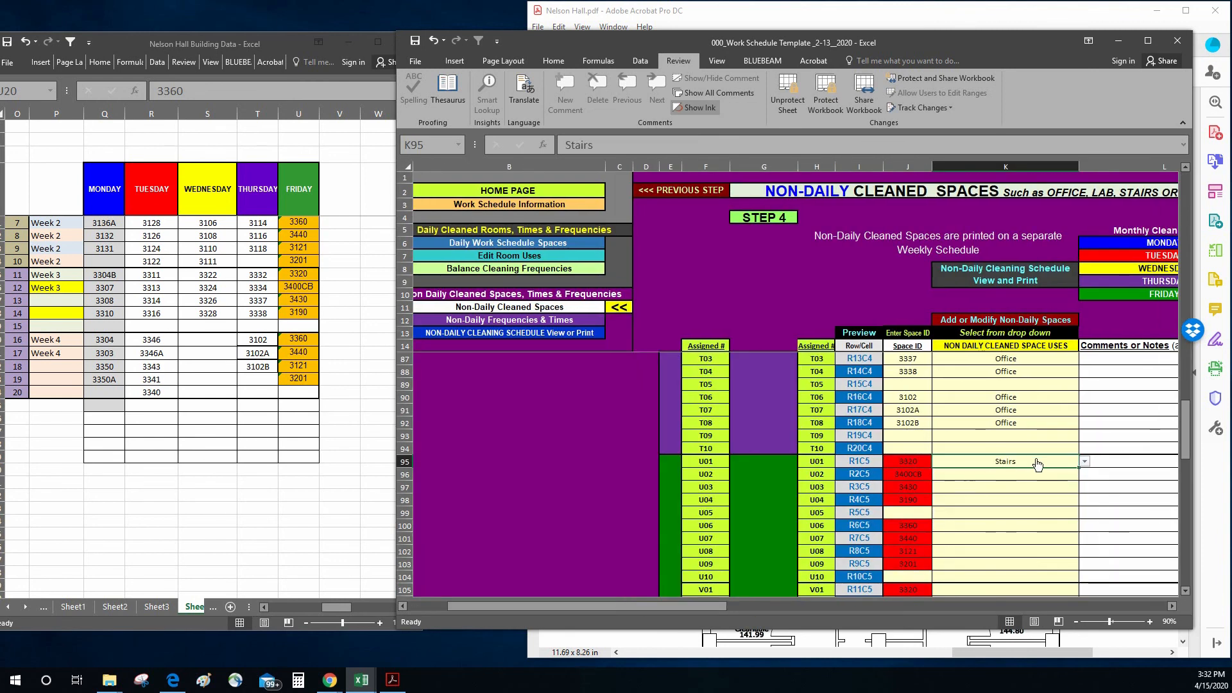
left_click(976, 473)
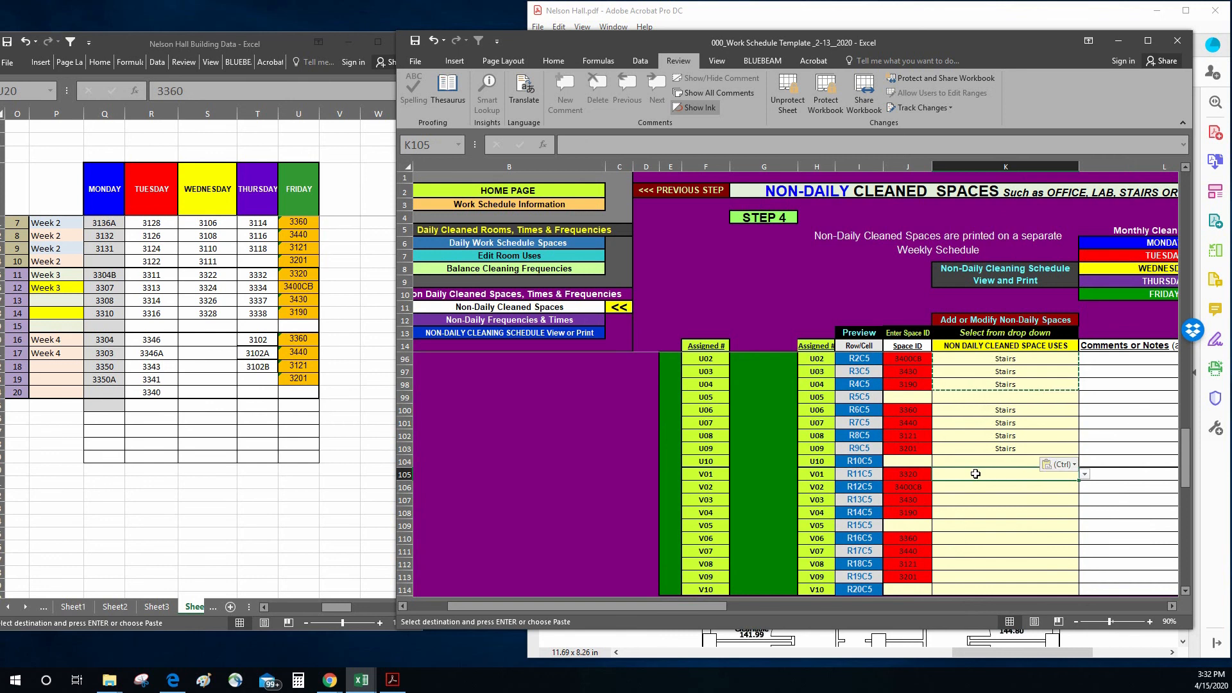
right_click(976, 474)
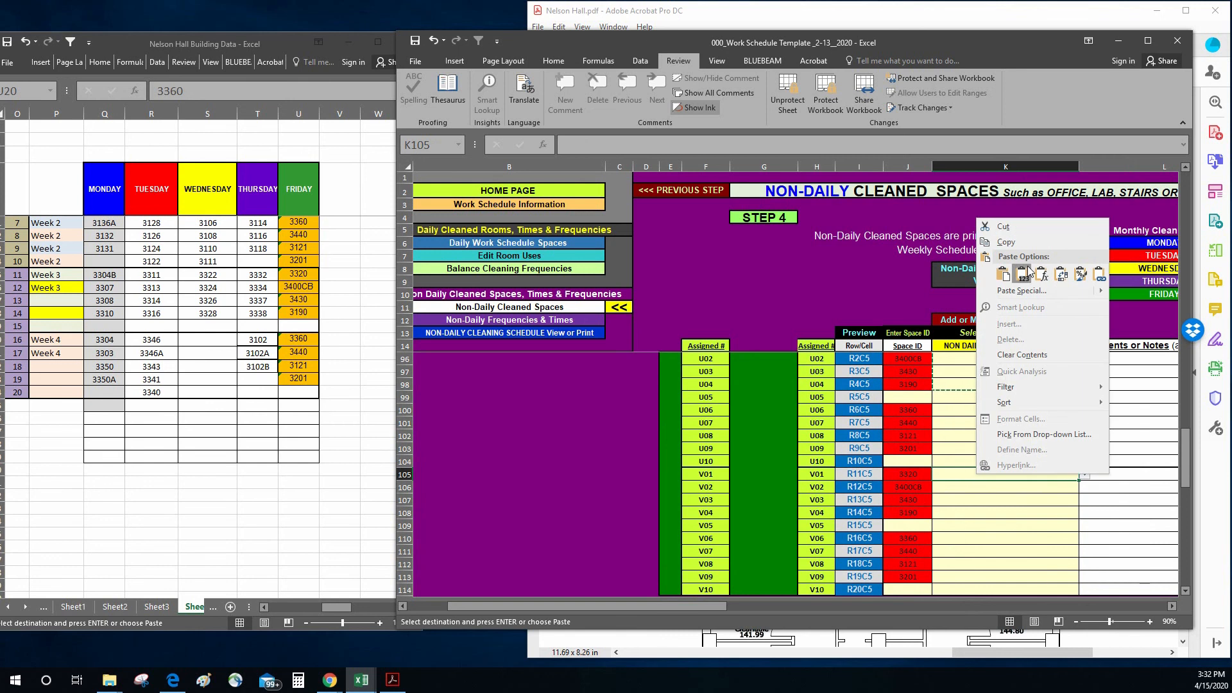
left_click(1023, 275)
left_click(984, 541)
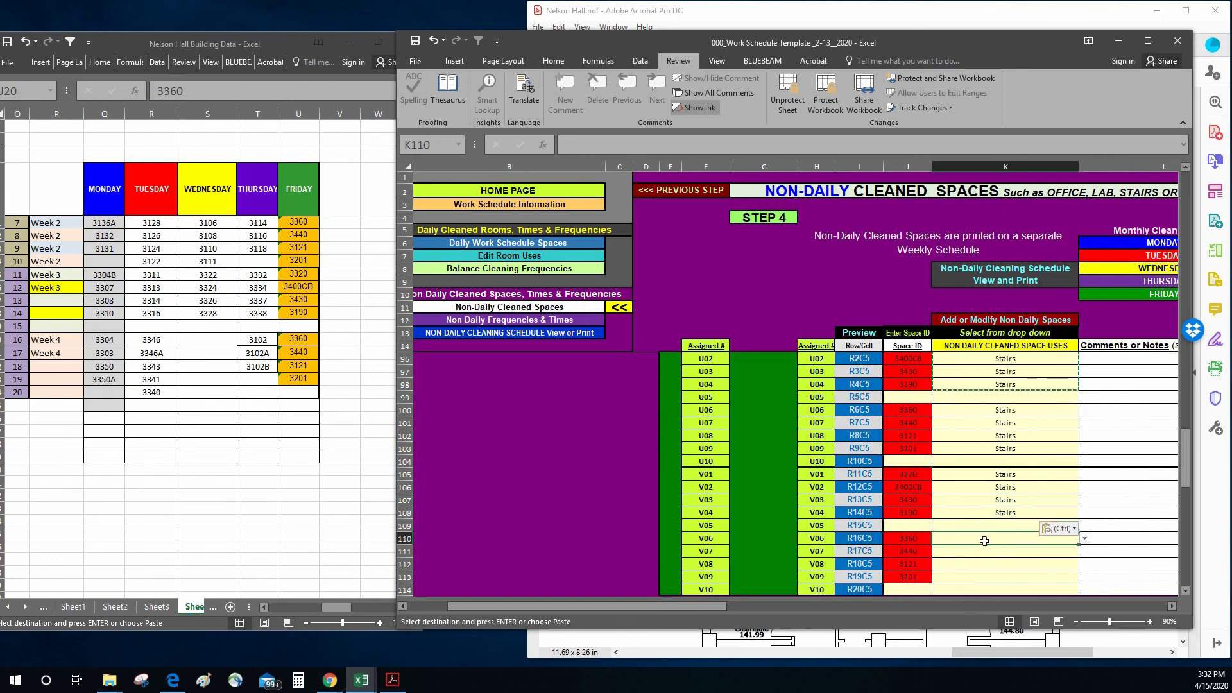
right_click(986, 541)
left_click(1012, 341)
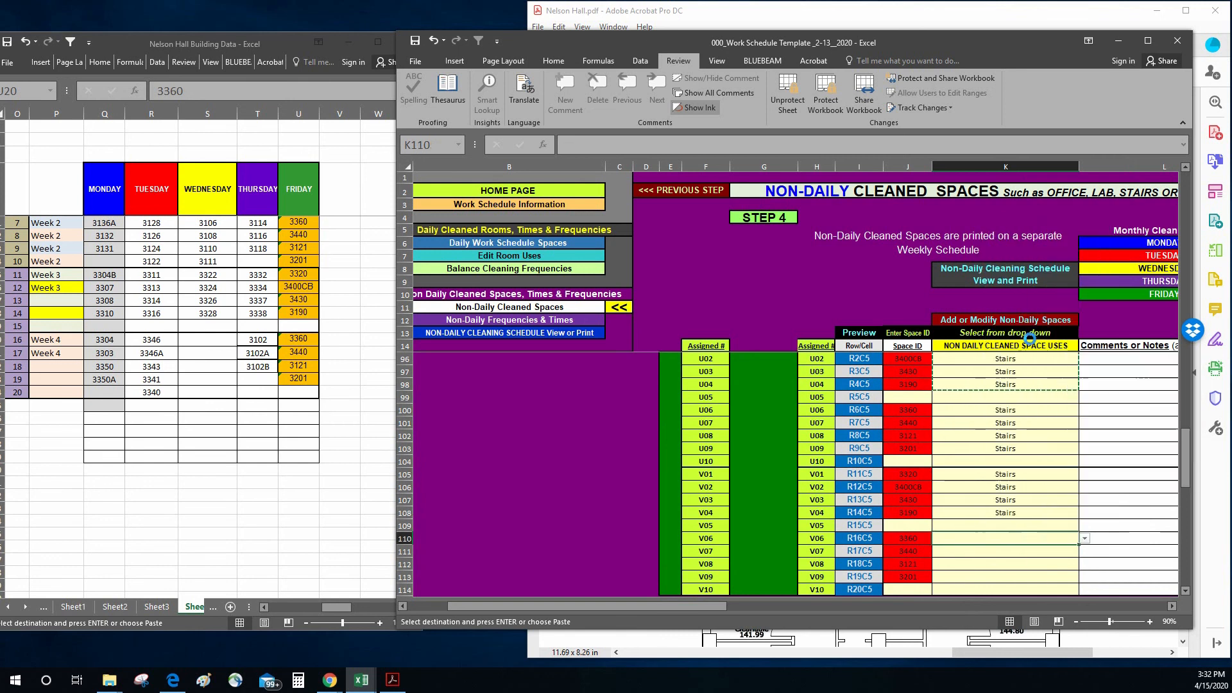
Step: Enlarge the template and review the Non-Daily Cleaning Schedule, plus the Non-Daily Frequencies & Times sheet
left_click(1147, 41)
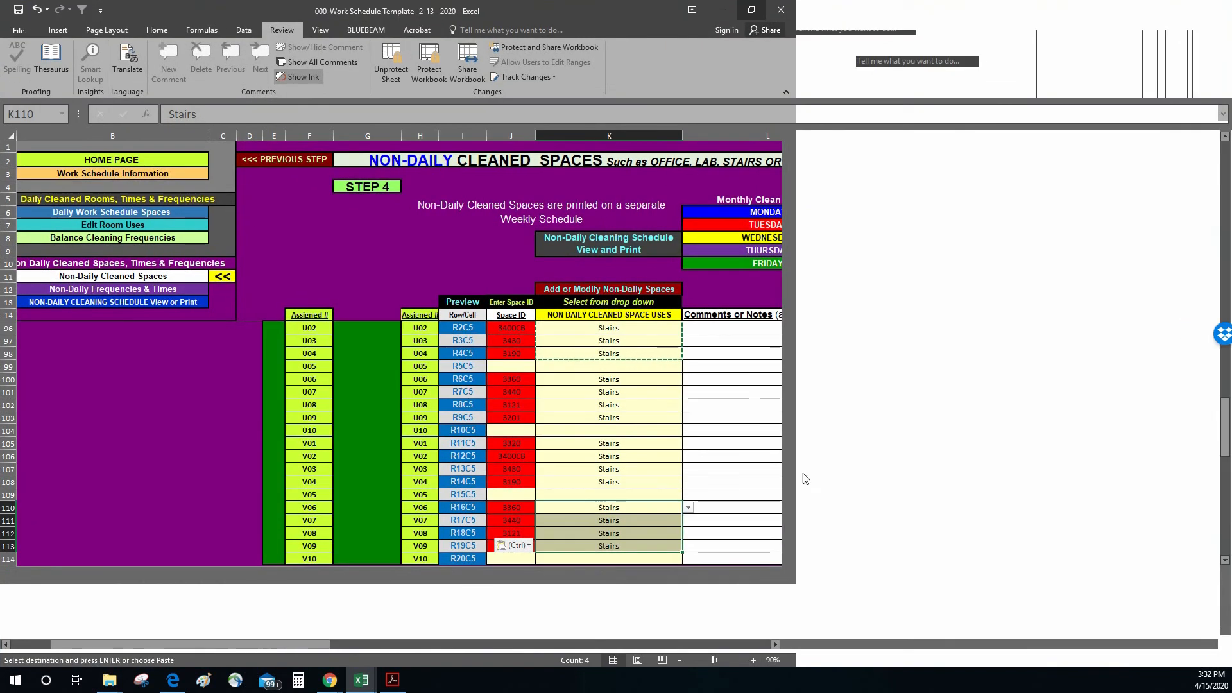
scroll(627, 393, "up", 20)
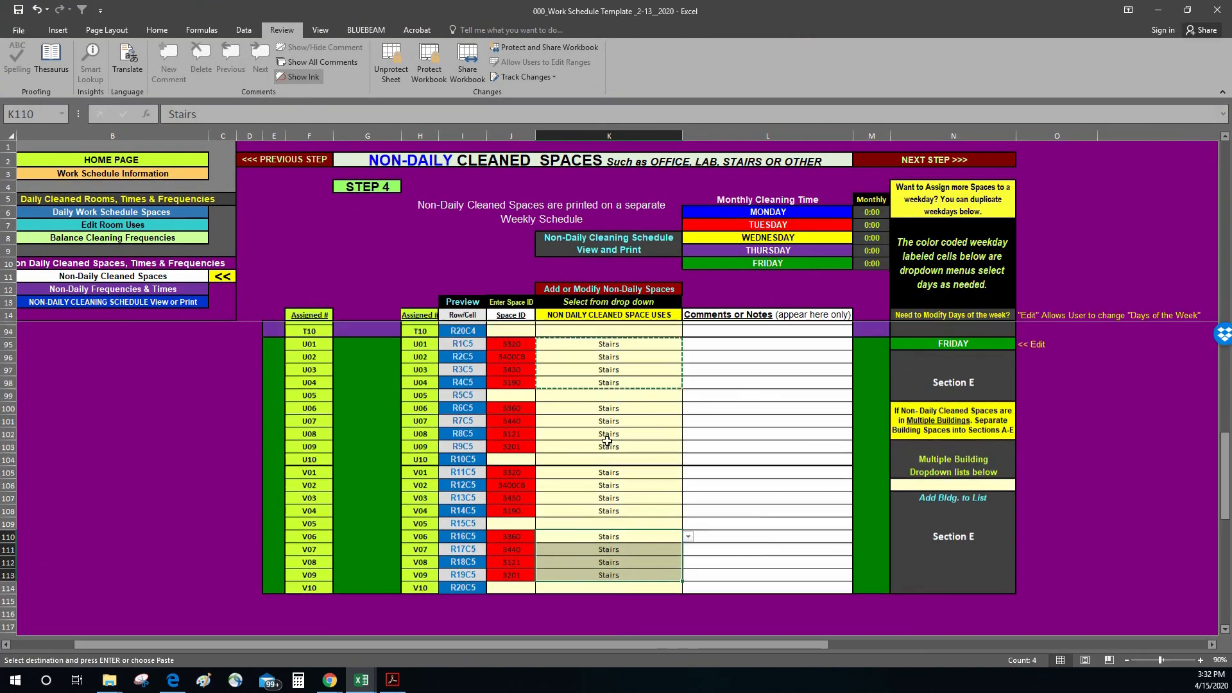
left_click(609, 244)
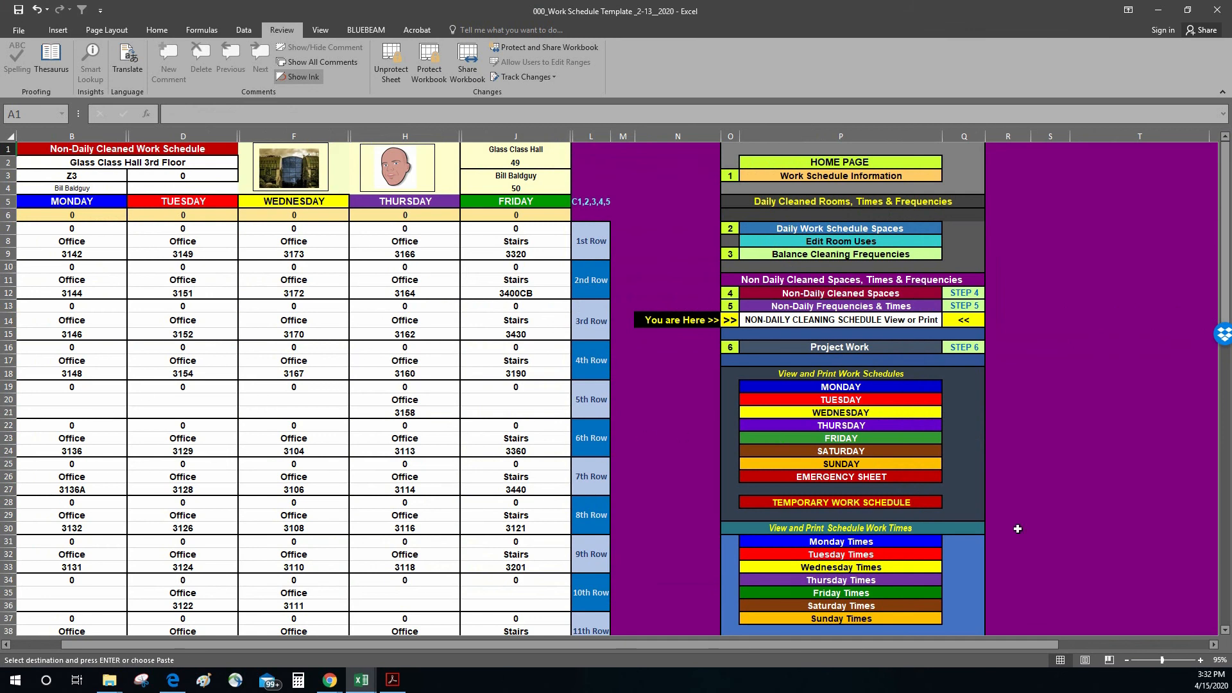
left_click(1117, 229)
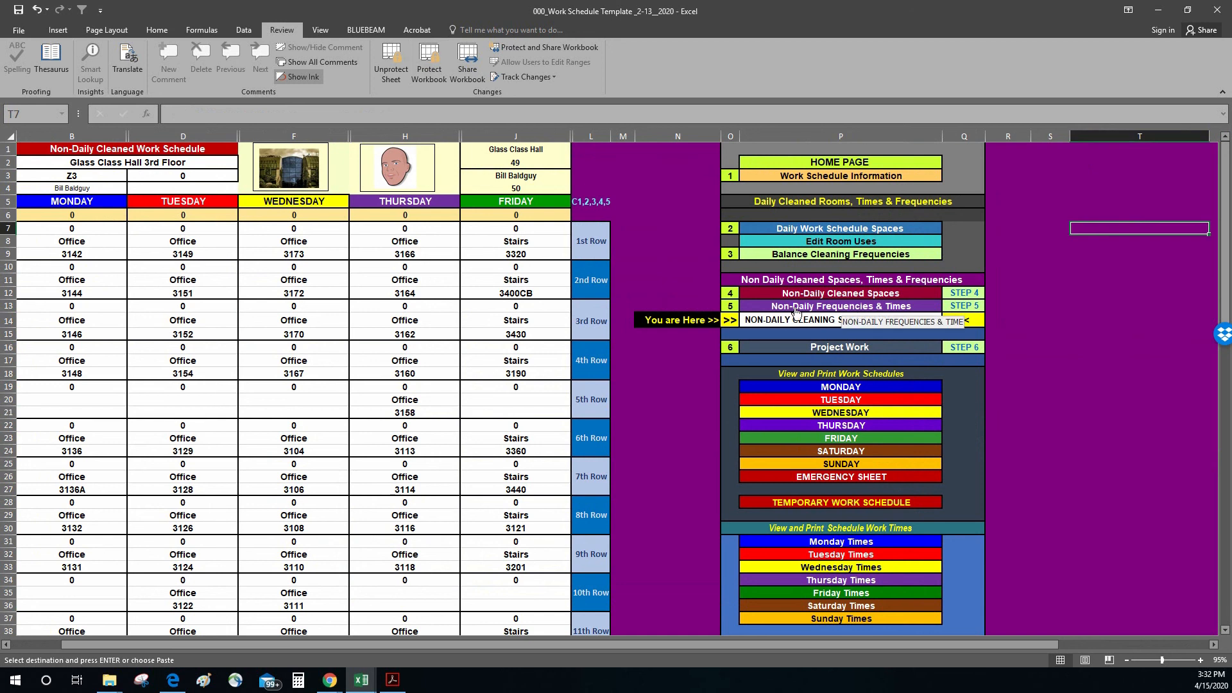
left_click(828, 308)
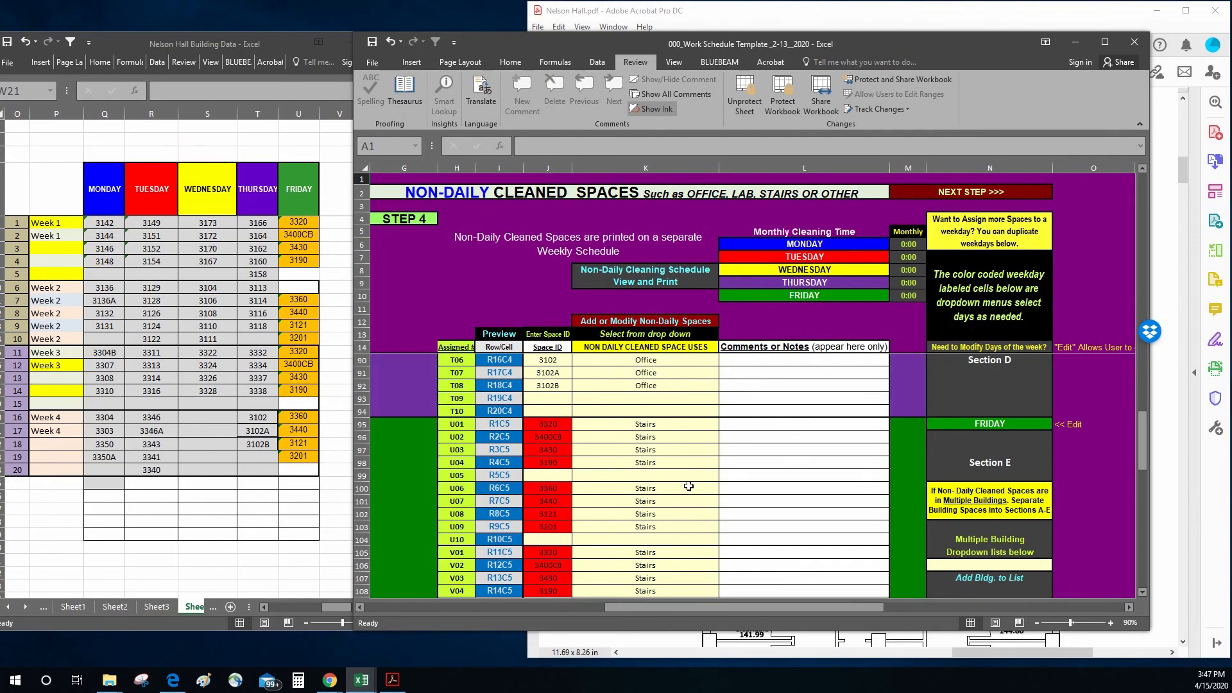
scroll(689, 486, "down", 2)
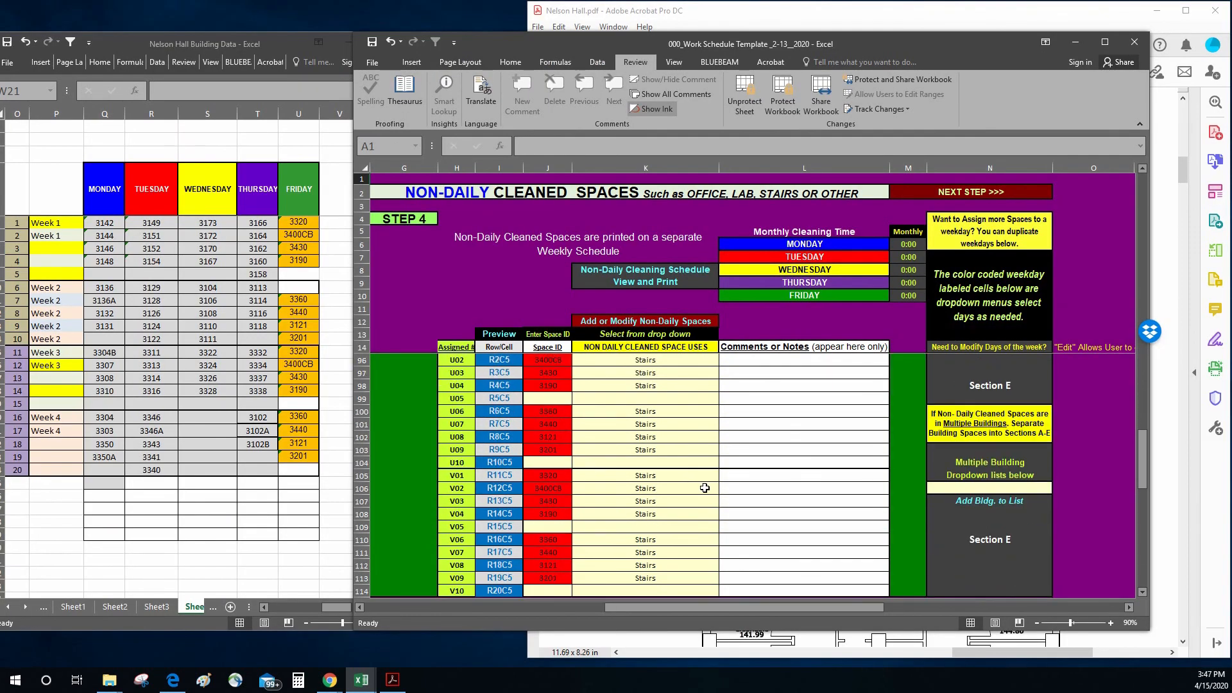
Step: Clear Friday's duplicate space IDs and Stairs uses for V01 through V09, range J105:K113
left_click(604, 473)
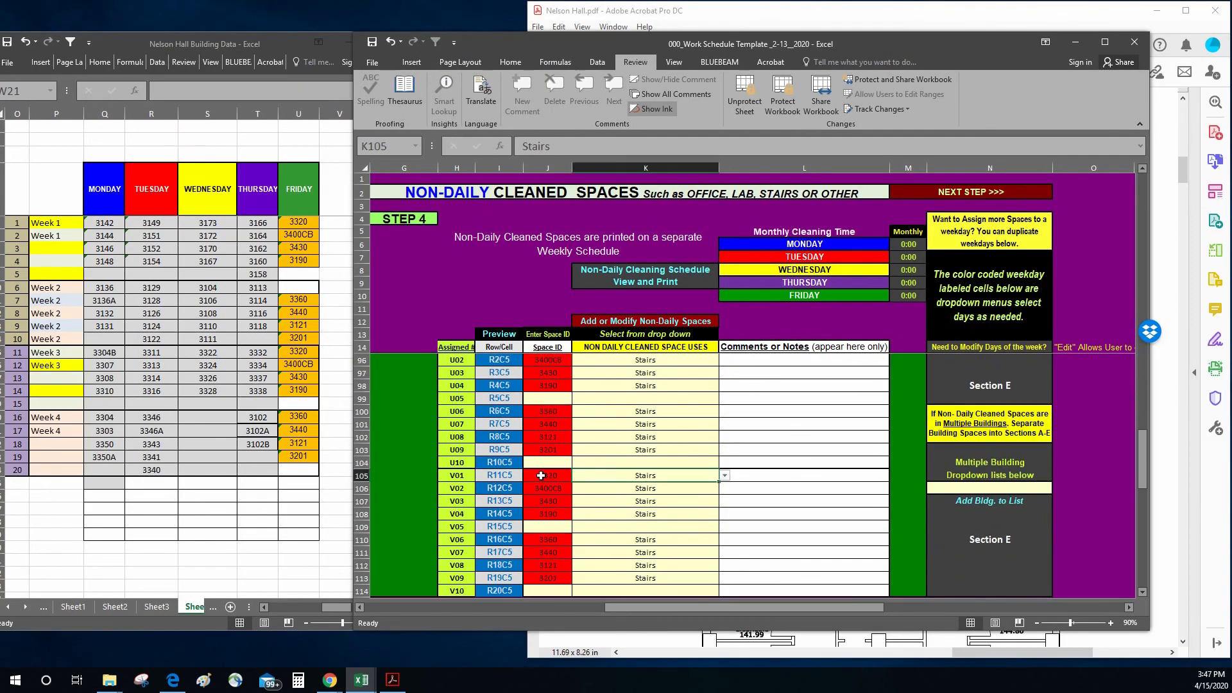
left_click_drag(541, 476, 641, 577)
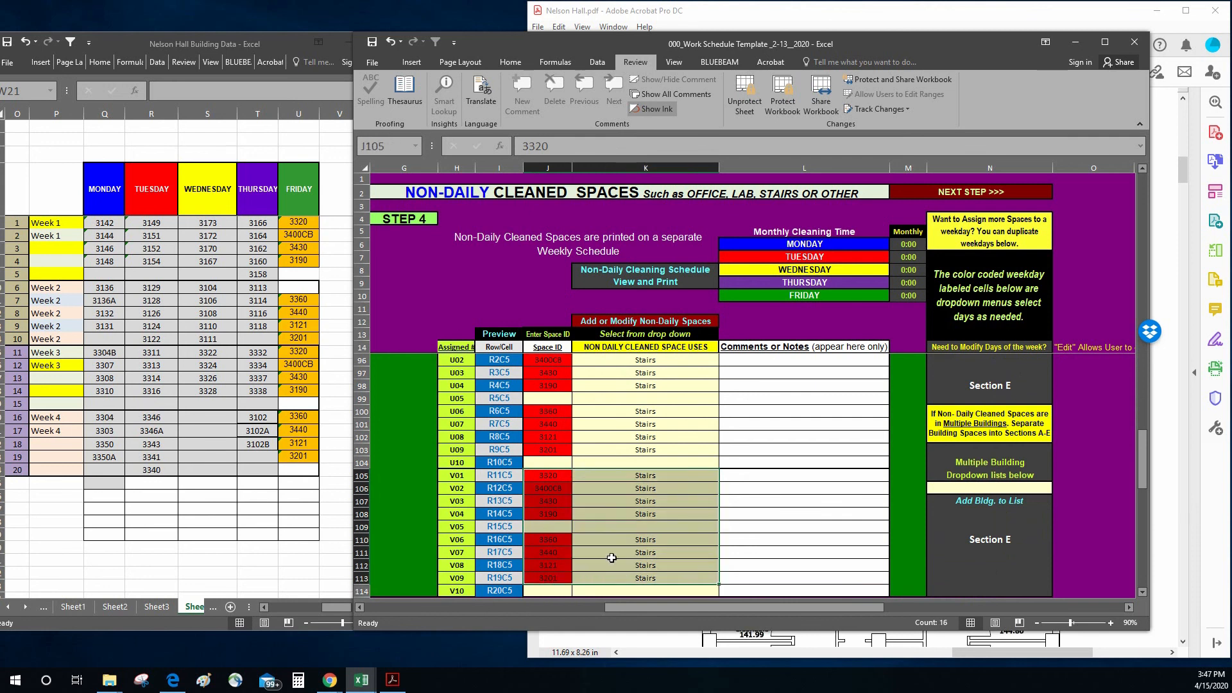
key("Delete")
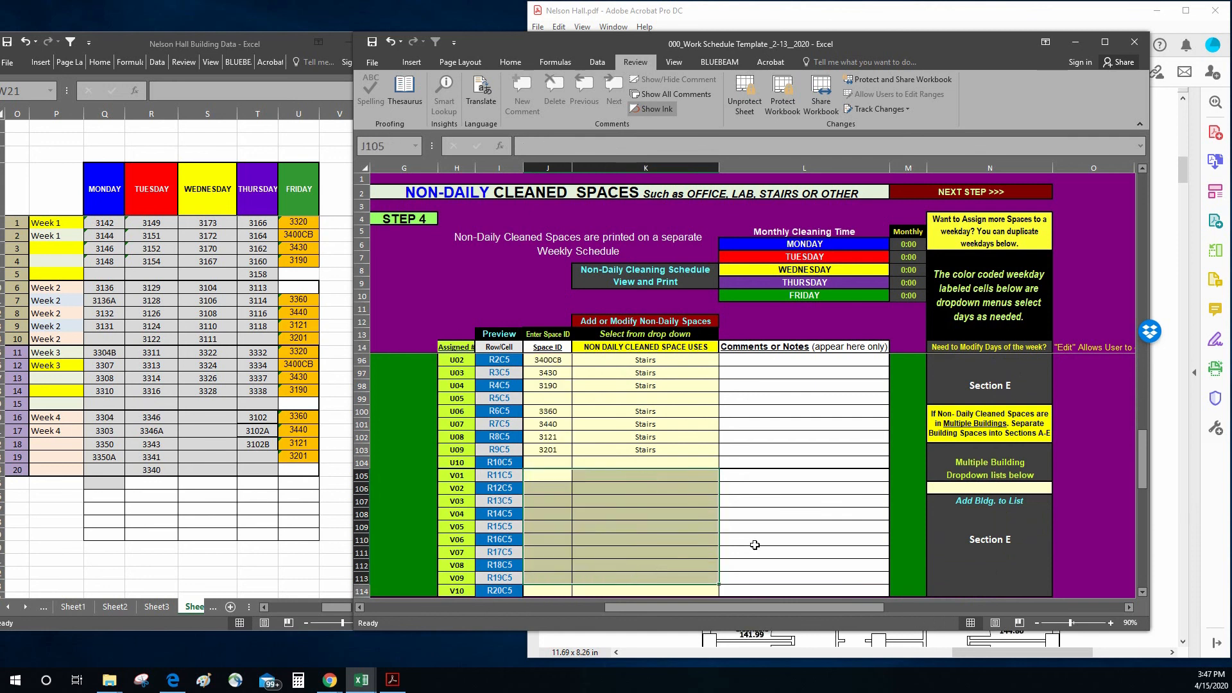
scroll(770, 506, "up", 3)
left_click(780, 471)
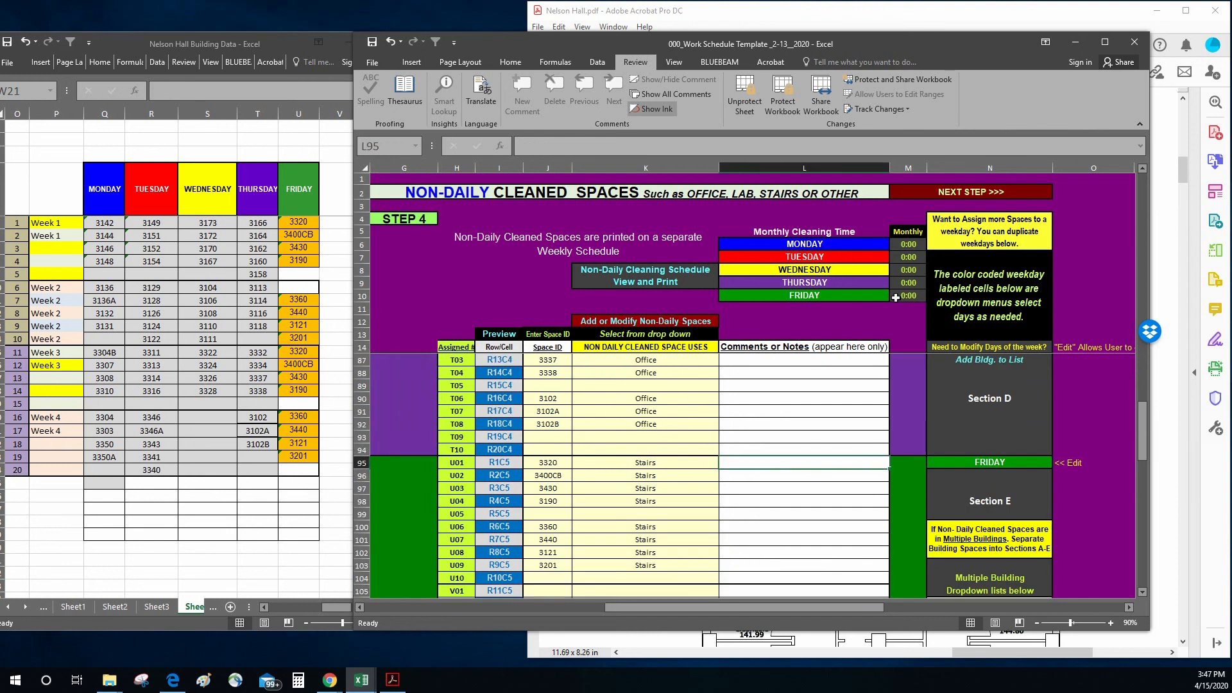
Step: On the Step 5 frequencies sheet, assign Detail 1st & 3rd Wk to Friday's spaces 3320, 3400CB, 3430 and 3190 in K95:K98
left_click(965, 198)
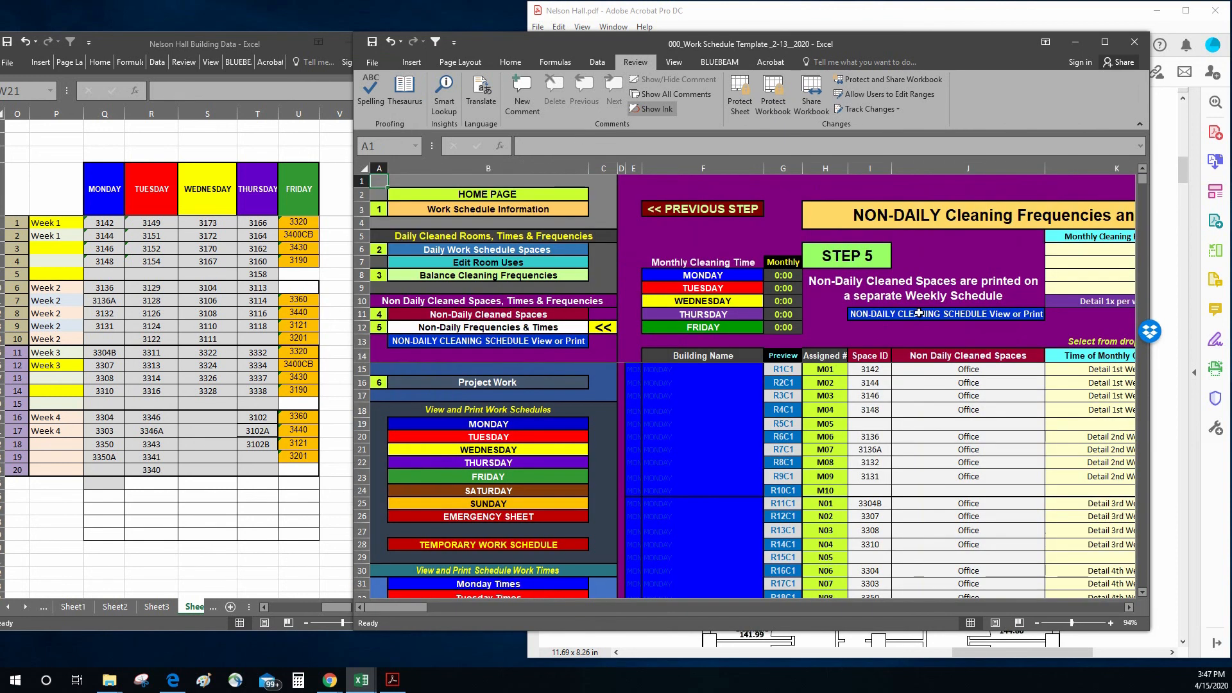
left_click(800, 433)
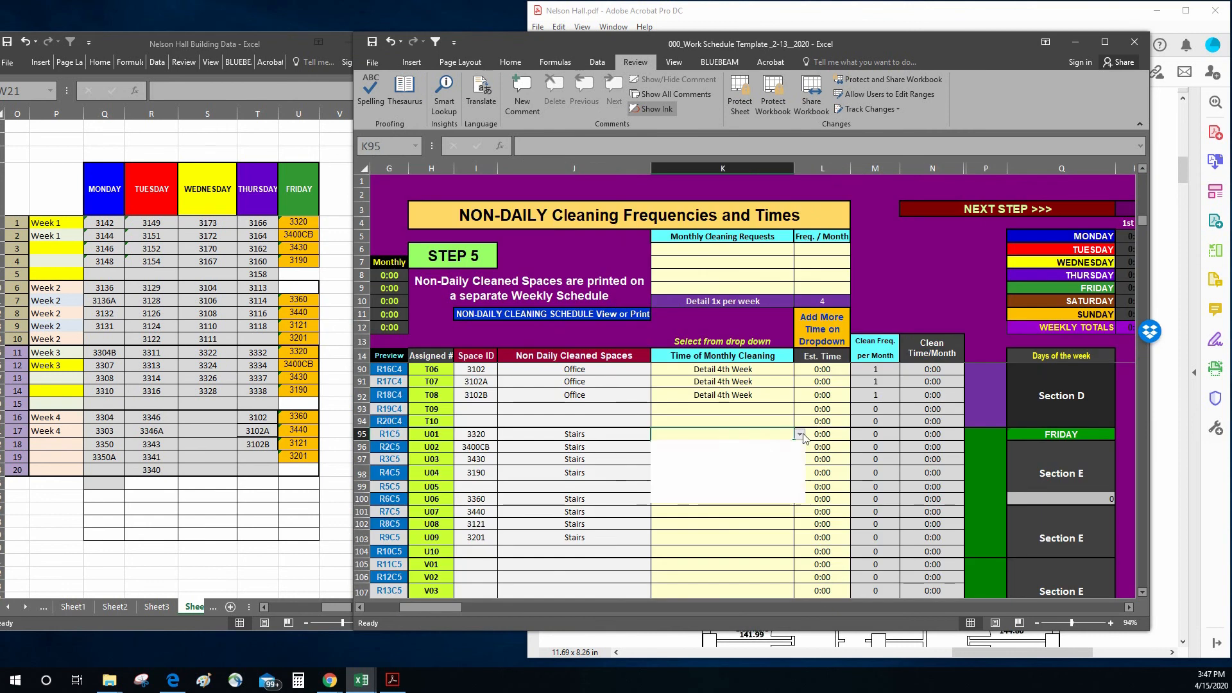
left_click(699, 475)
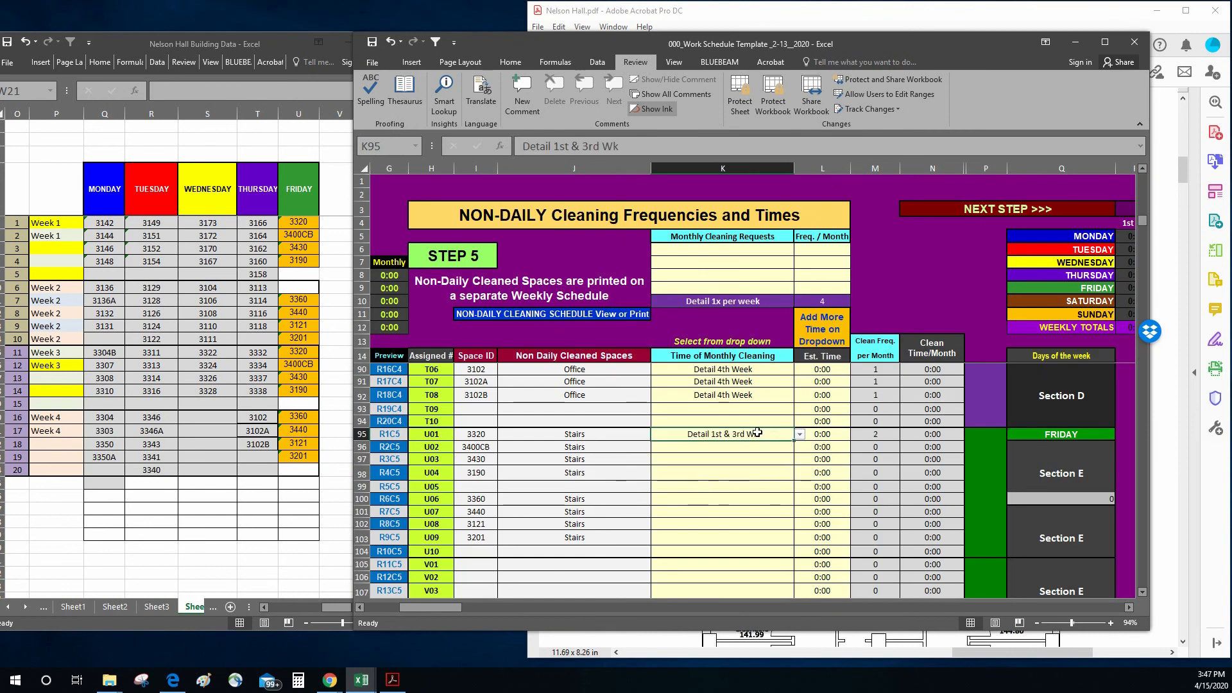
right_click(757, 432)
left_click(802, 187)
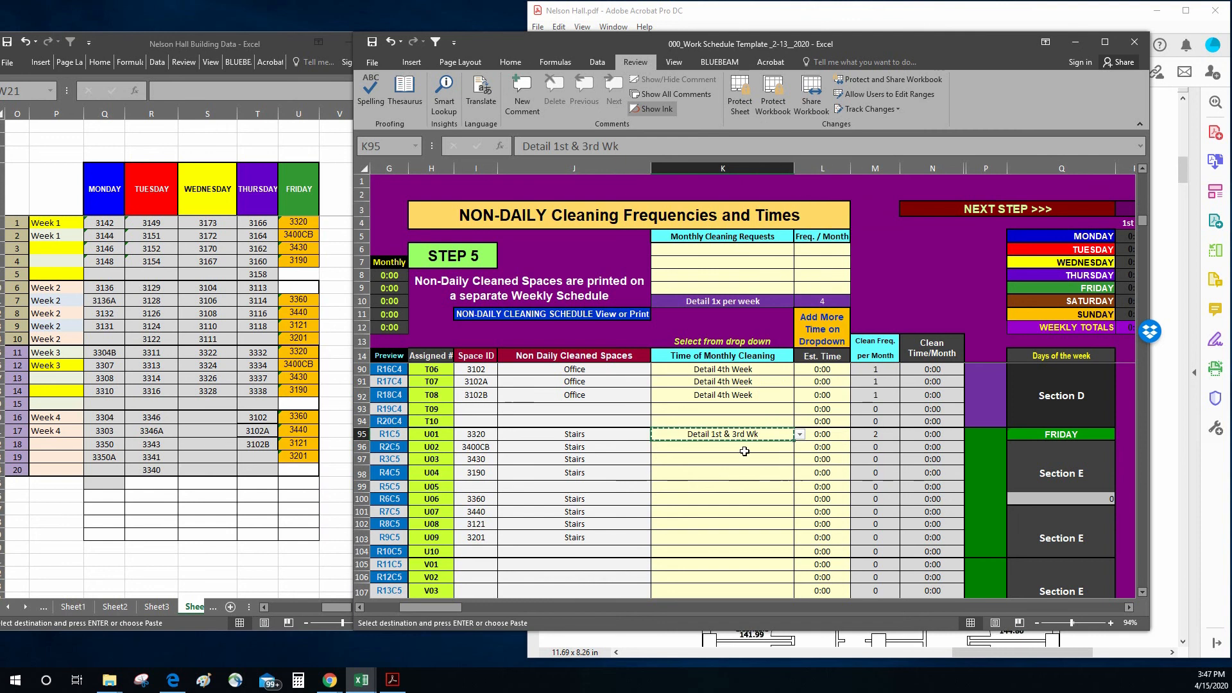
key("ctrl+v")
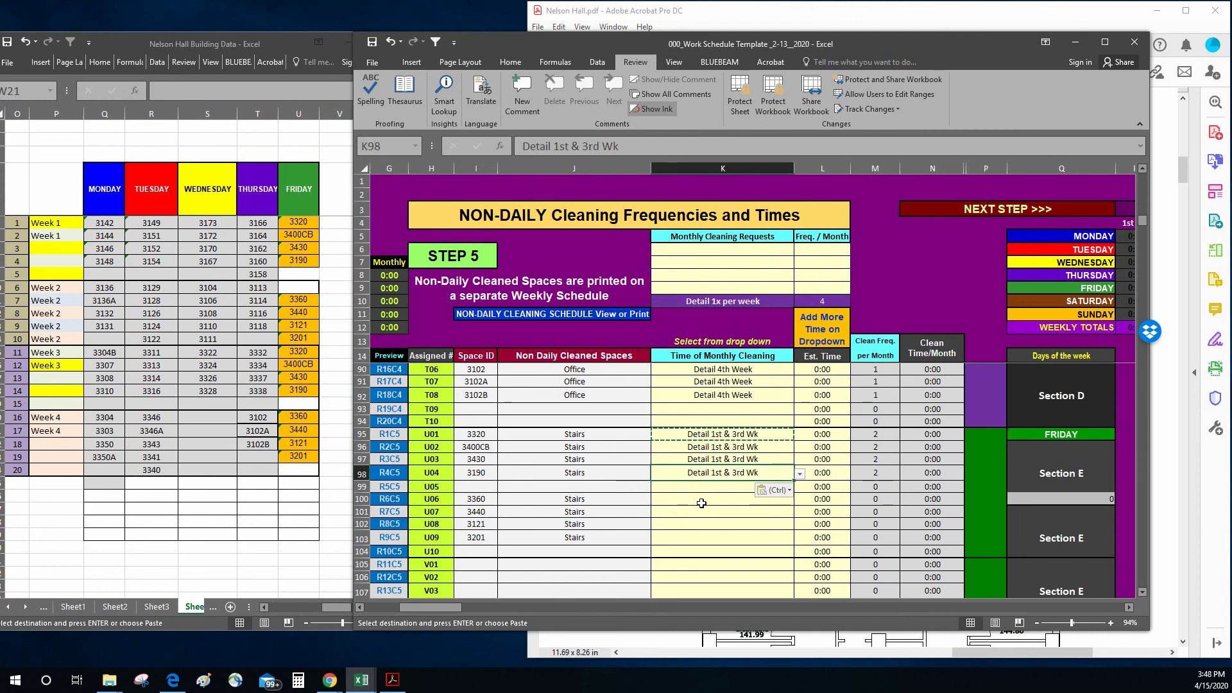
Step: Assign Detail 2nd & 4th Wk to Friday's spaces 3360, 3440, 3121 and 3201 in K100:K103
left_click(701, 503)
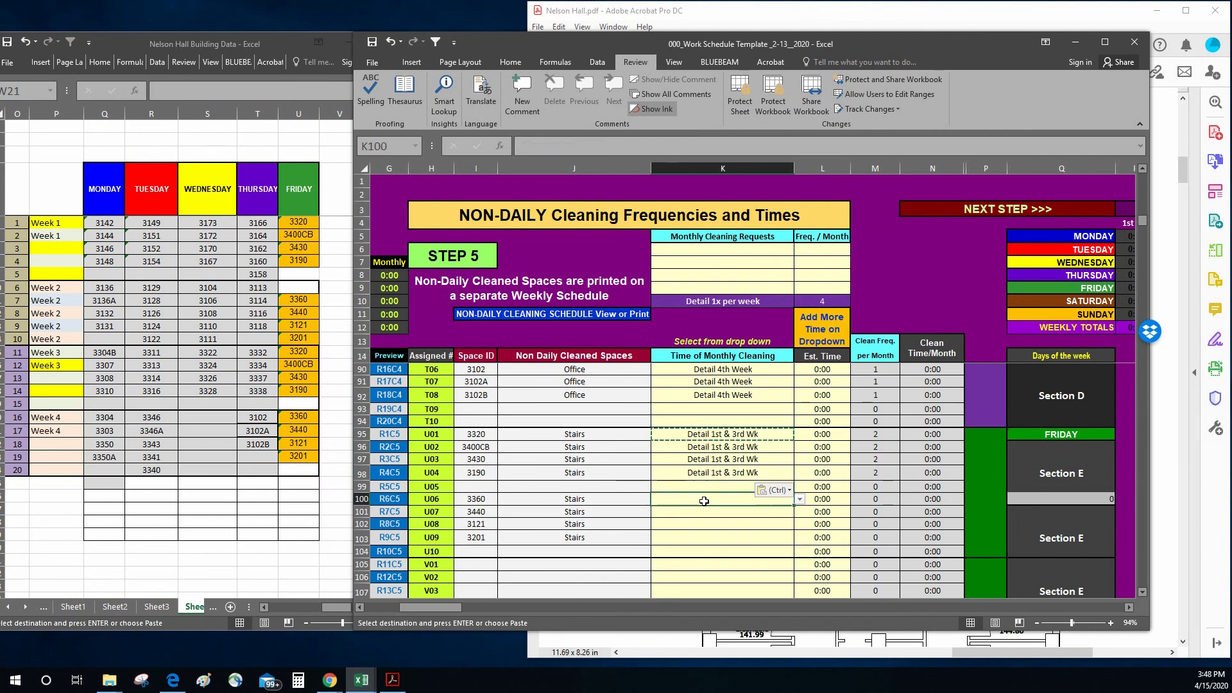
left_click(799, 499)
left_click(705, 548)
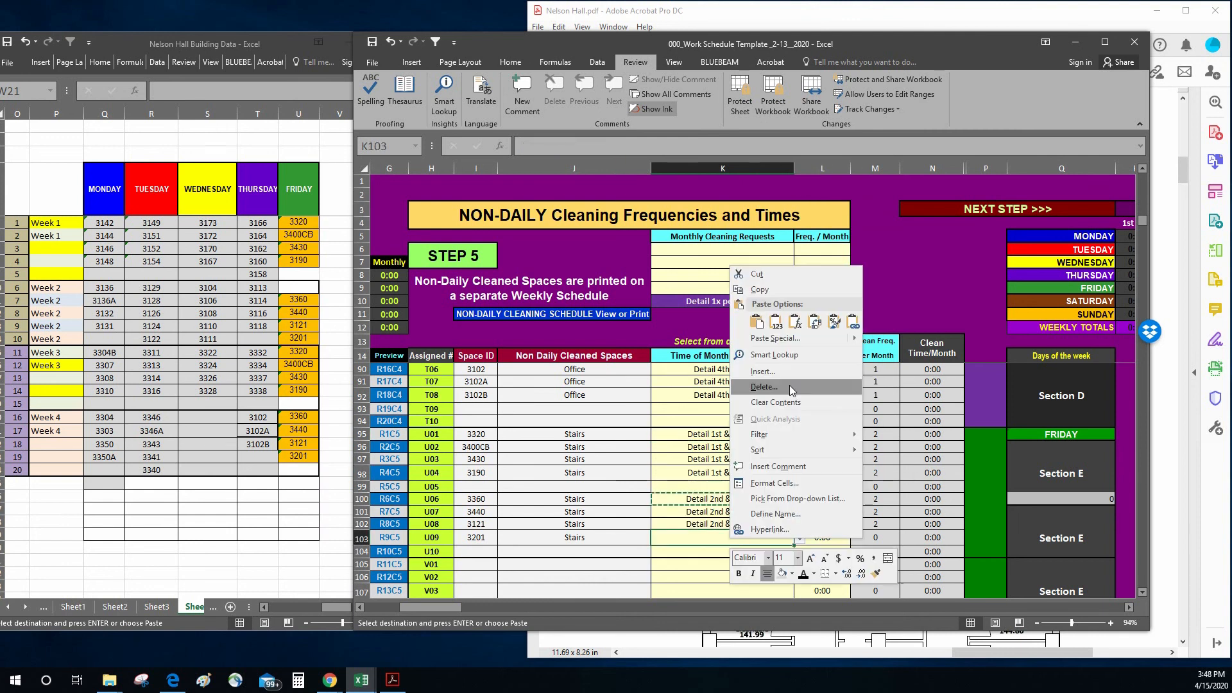
left_click(756, 322)
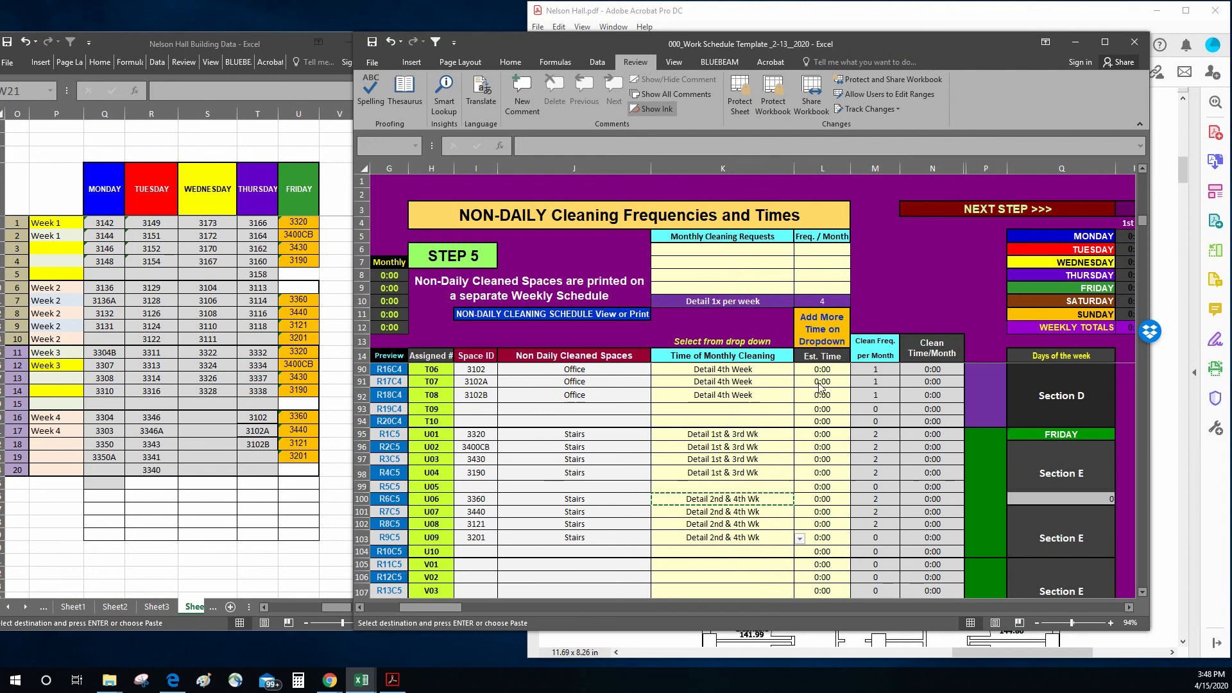
left_click(895, 267)
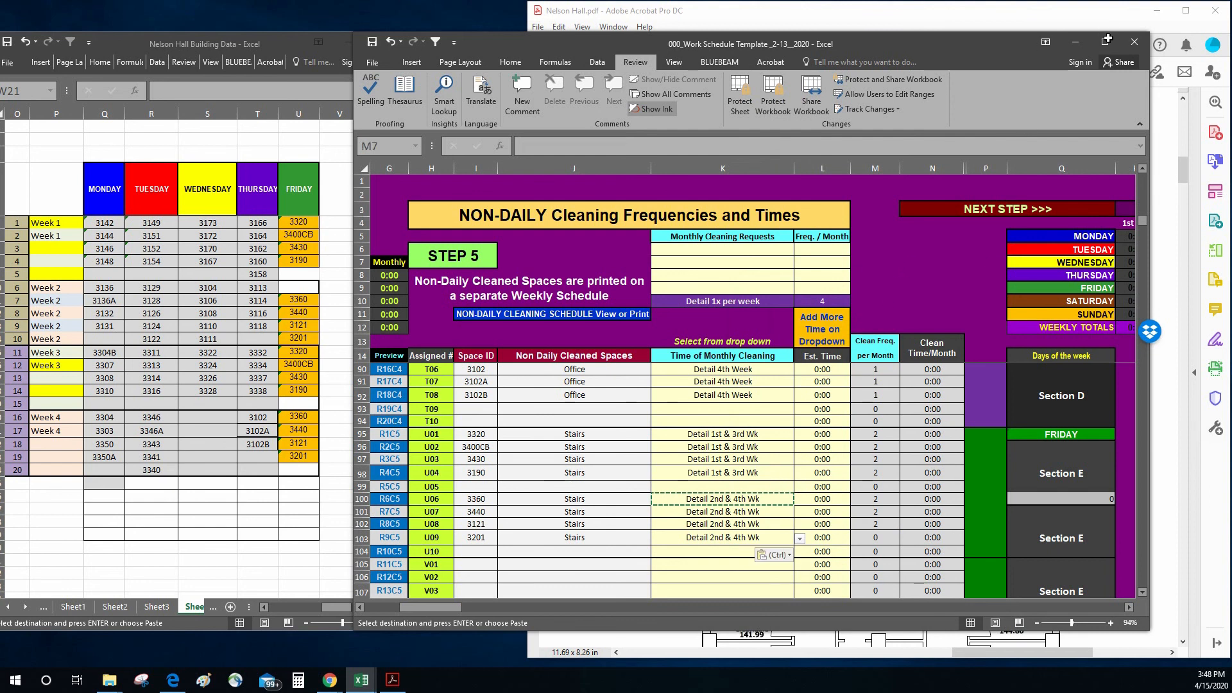
Step: Enlarge the template and review the Non-Daily Cleaning Schedule for each weekday's week assignments across all 20 rows
left_click(1103, 45)
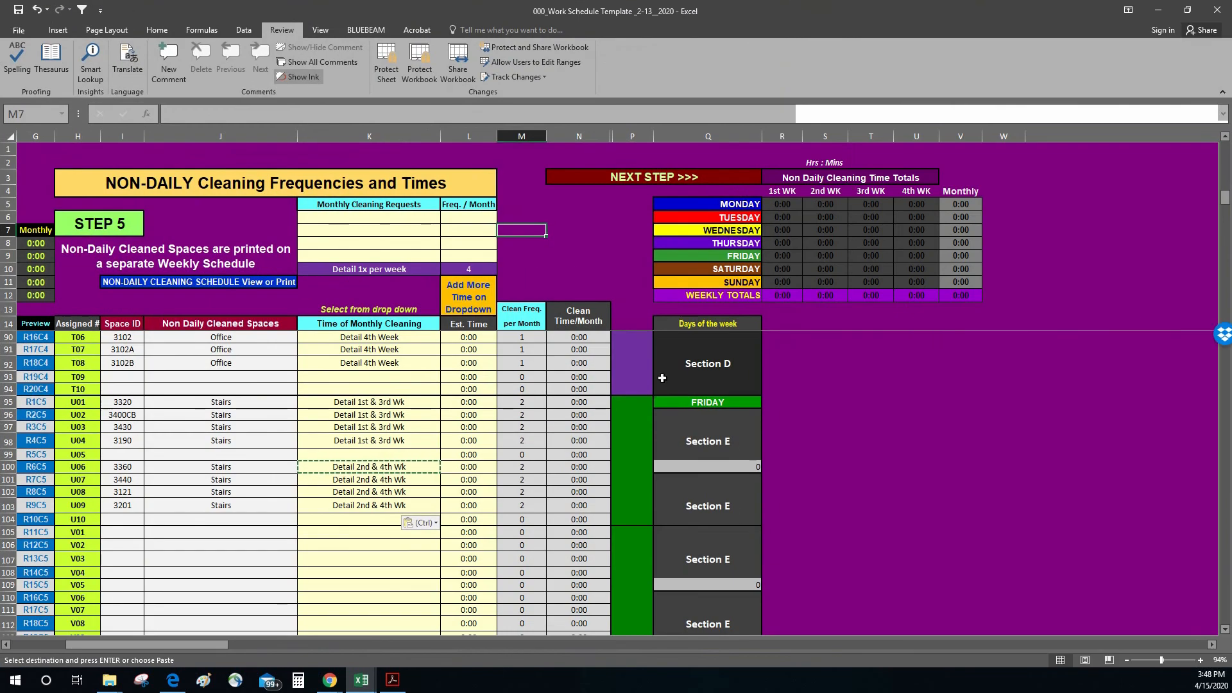
left_click(199, 282)
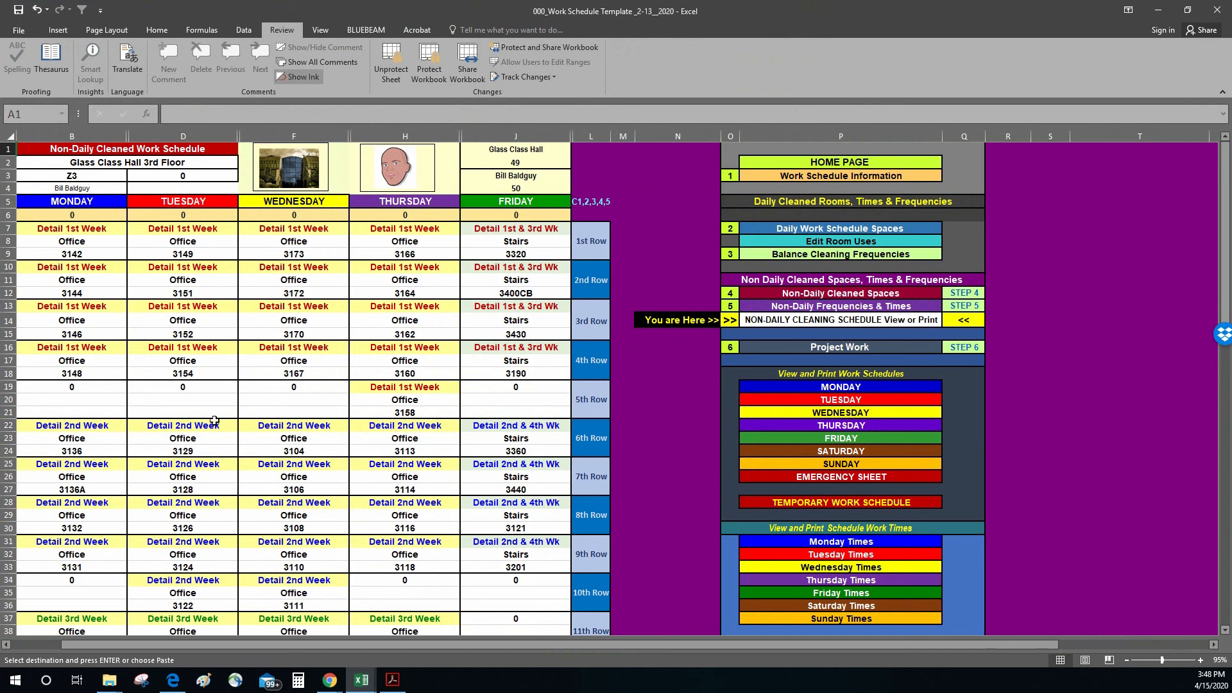
scroll(64, 457, "down", 2)
scroll(140, 379, "up", 2)
scroll(200, 423, "down", 4)
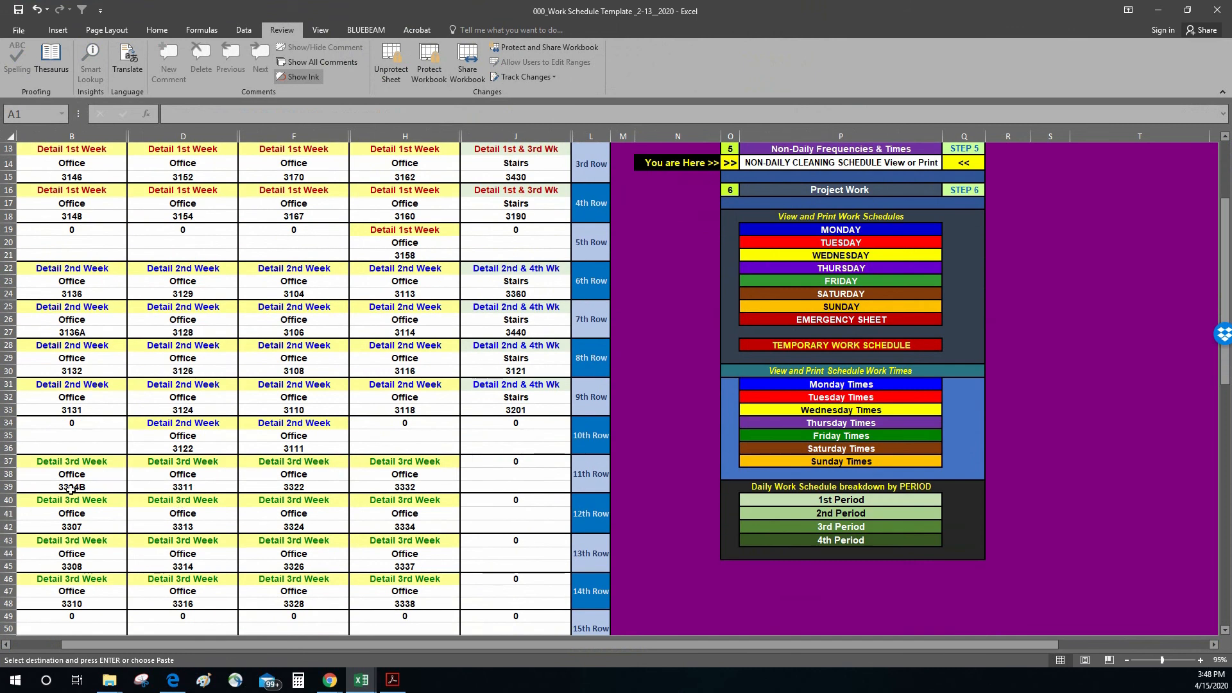
scroll(71, 489, "down", 2)
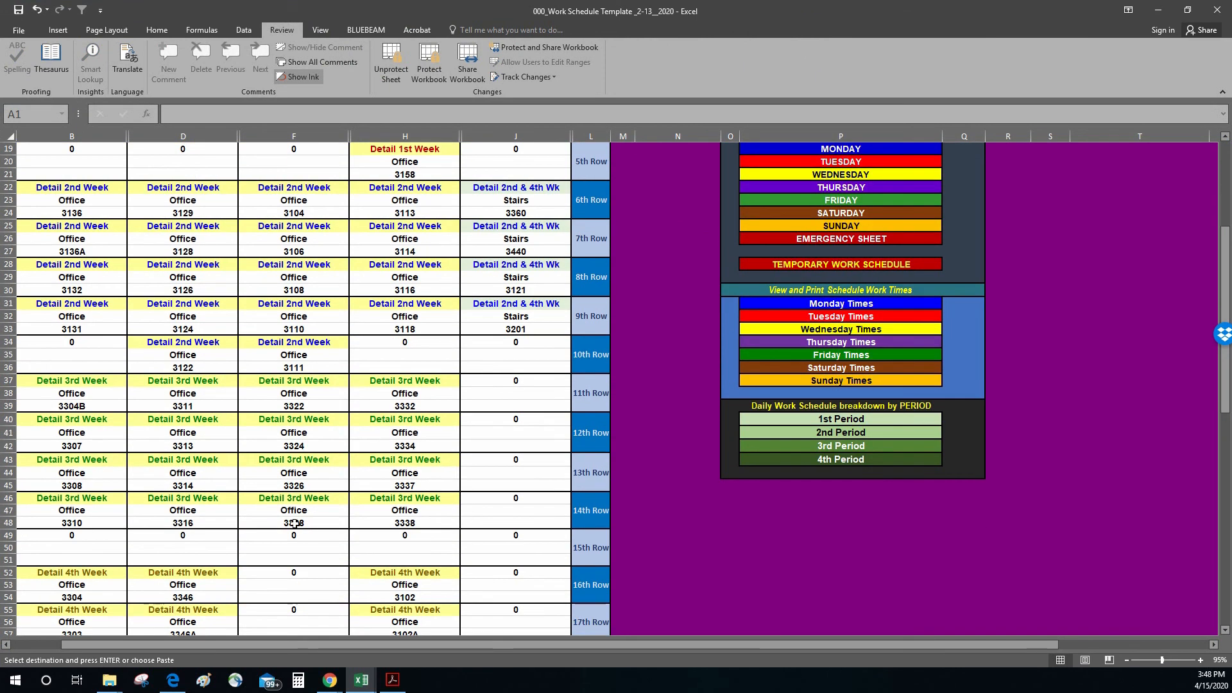
scroll(326, 534, "down", 4)
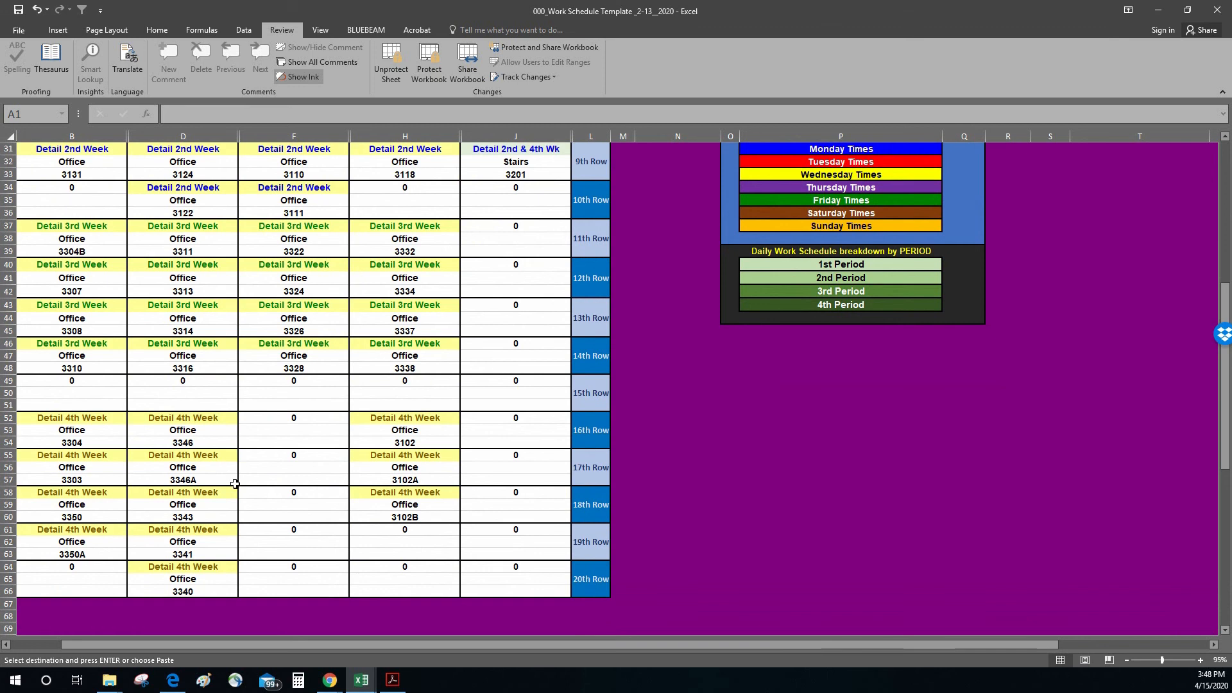
scroll(177, 457, "up", 10)
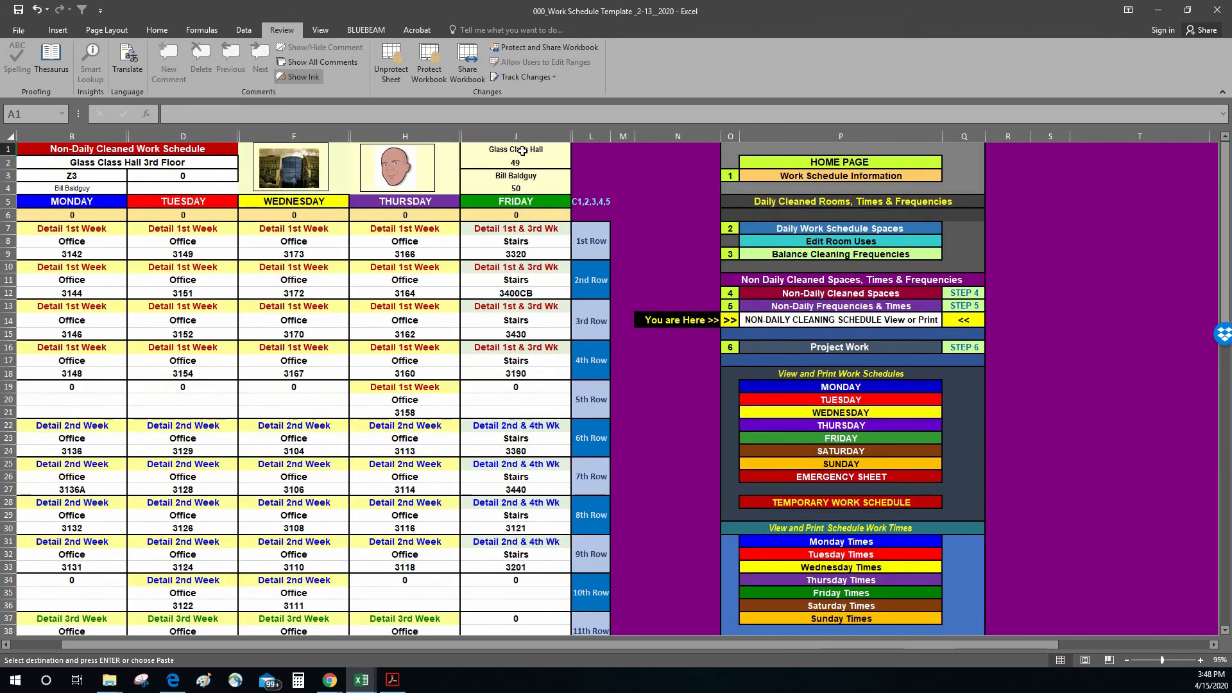